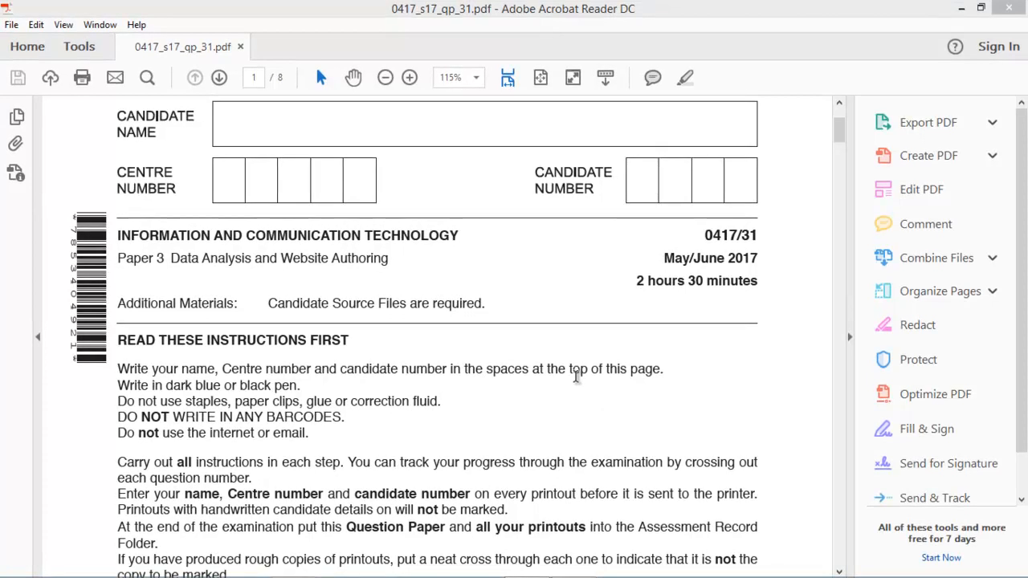
Scroll the exam paper to page 2, select the 'Open the file 1731evidence' instruction, then minimize Acrobat.
{"action": "scroll", "coordinate": [586, 341], "scroll_direction": "down", "scroll_amount": 2}
{"action": "scroll", "coordinate": [586, 340], "scroll_direction": "down", "scroll_amount": 10}
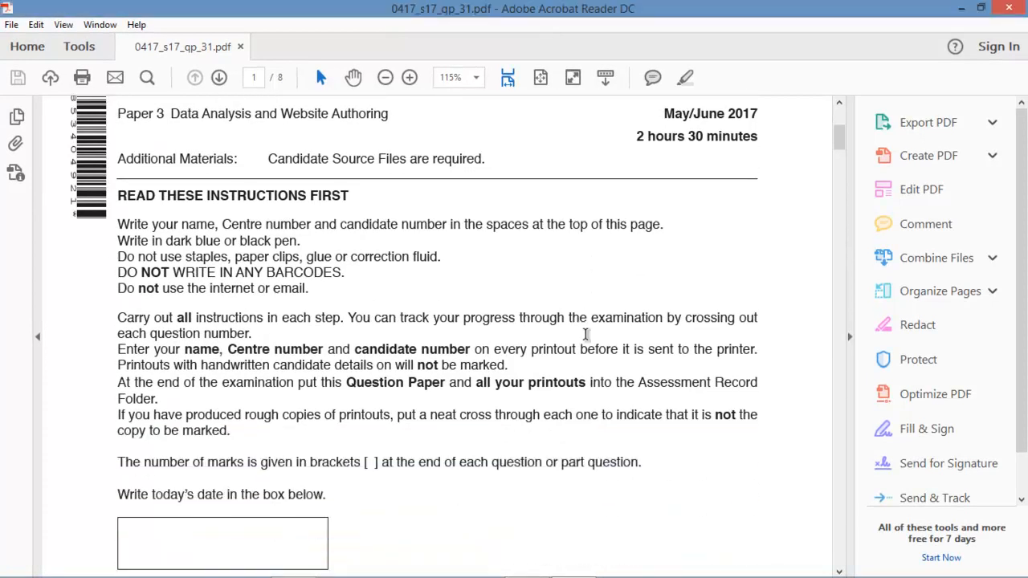
{"action": "scroll", "coordinate": [586, 335], "scroll_direction": "down", "scroll_amount": 8}
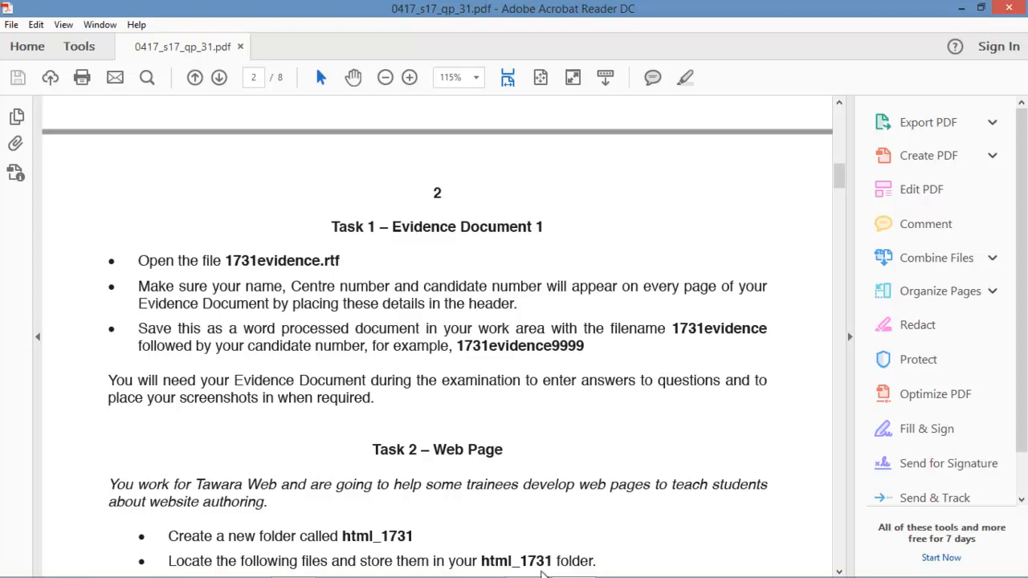
{"action": "mouse_move", "coordinate": [527, 567]}
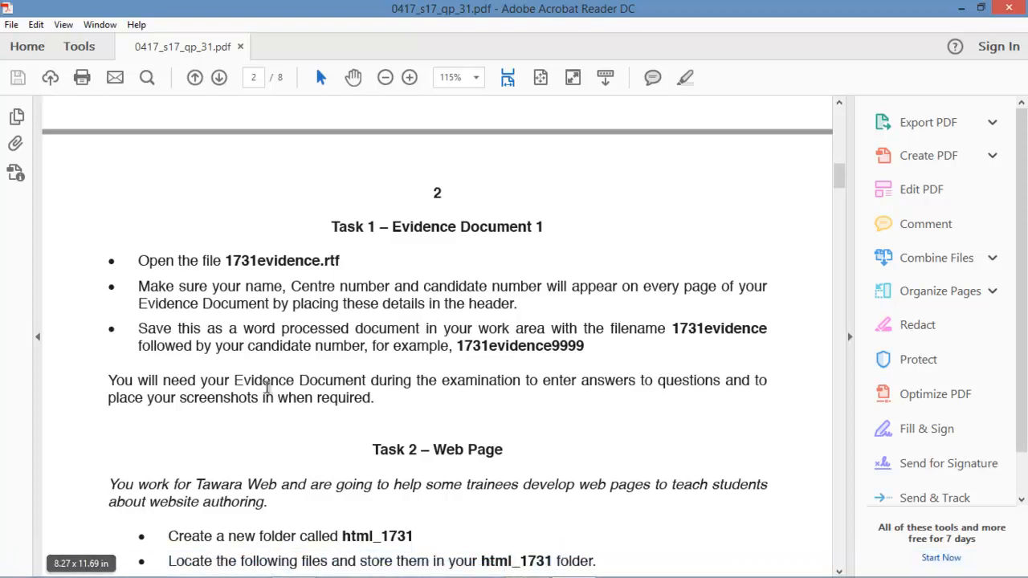
{"action": "left_click_drag", "start_coordinate": [139, 262], "coordinate": [321, 265]}
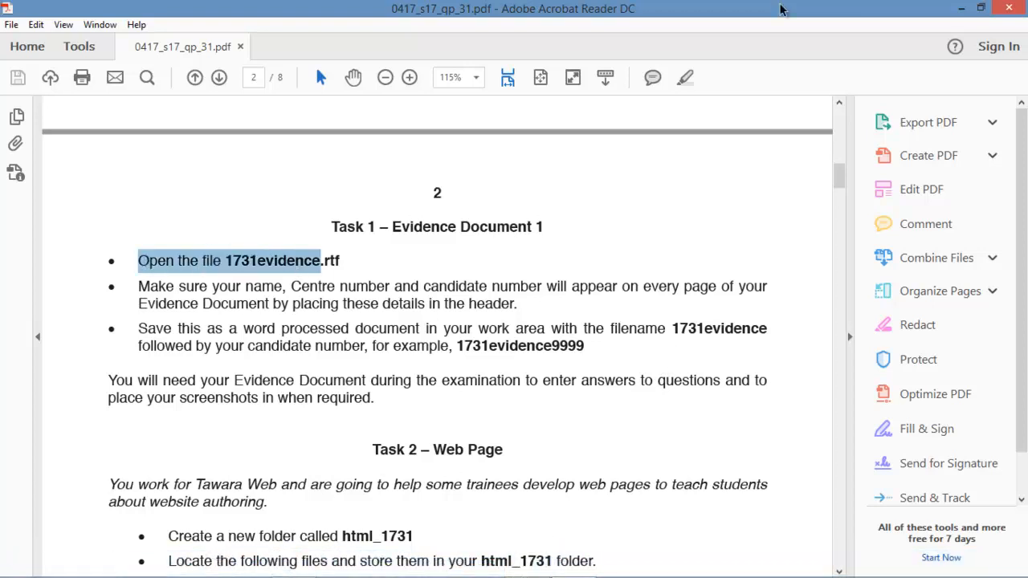
{"action": "left_click", "coordinate": [962, 9]}
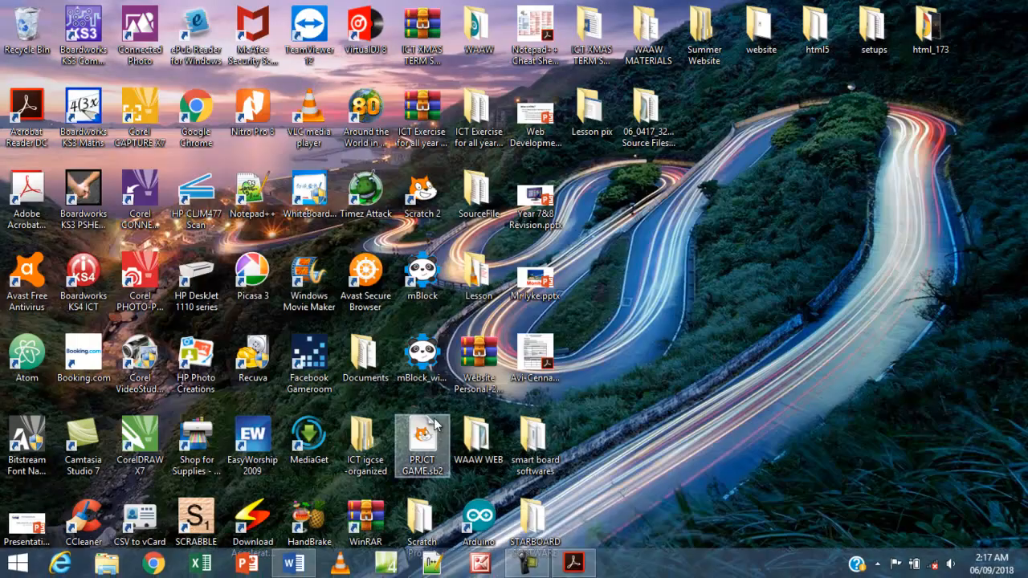
Browse through 2017 > May_June 2017 > 0417_s17_sf_31 to Confidential Source Files 2017 and open 1731evidence.rtf.
{"action": "double_click", "coordinate": [360, 457]}
{"action": "double_click", "coordinate": [188, 259]}
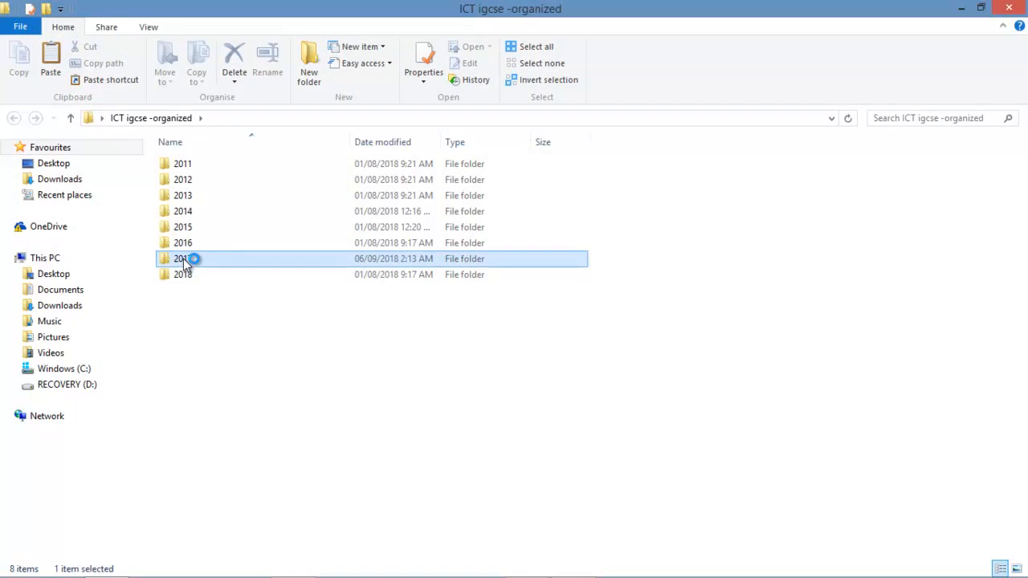
{"action": "double_click", "coordinate": [197, 170]}
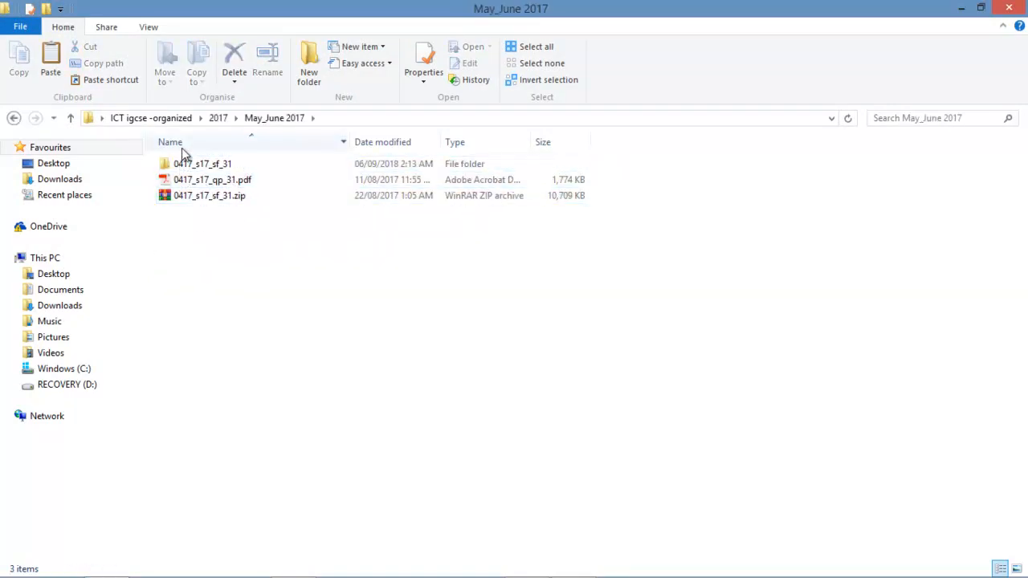
{"action": "left_click", "coordinate": [218, 164]}
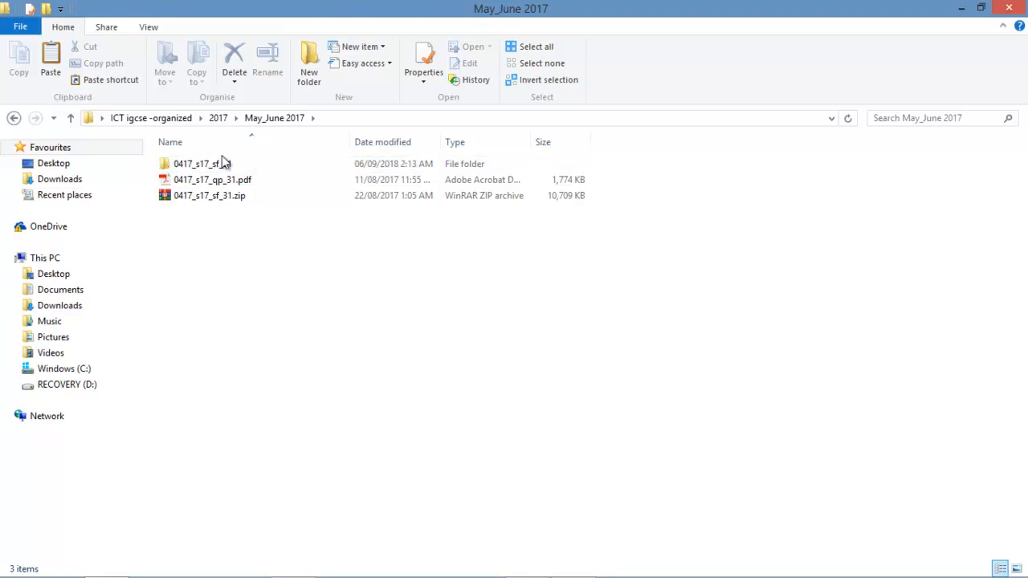
{"action": "double_click", "coordinate": [225, 165]}
{"action": "double_click", "coordinate": [225, 179]}
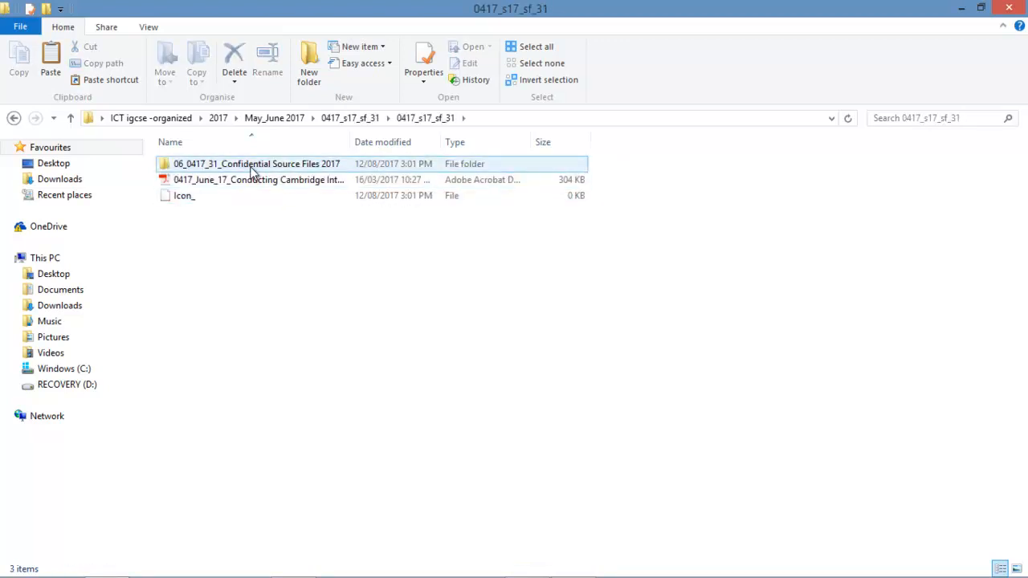
{"action": "double_click", "coordinate": [251, 164]}
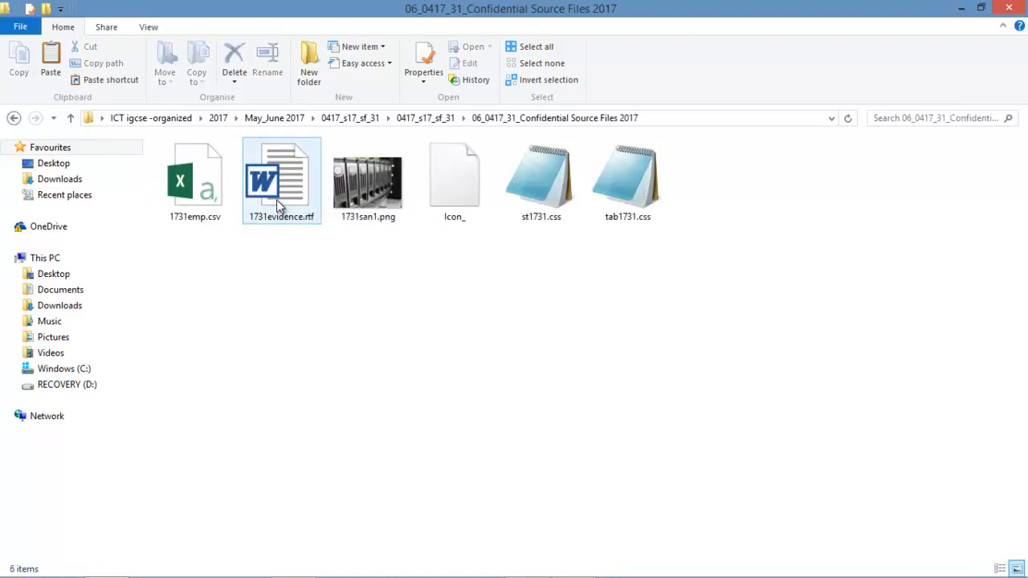
{"action": "double_click", "coordinate": [279, 208]}
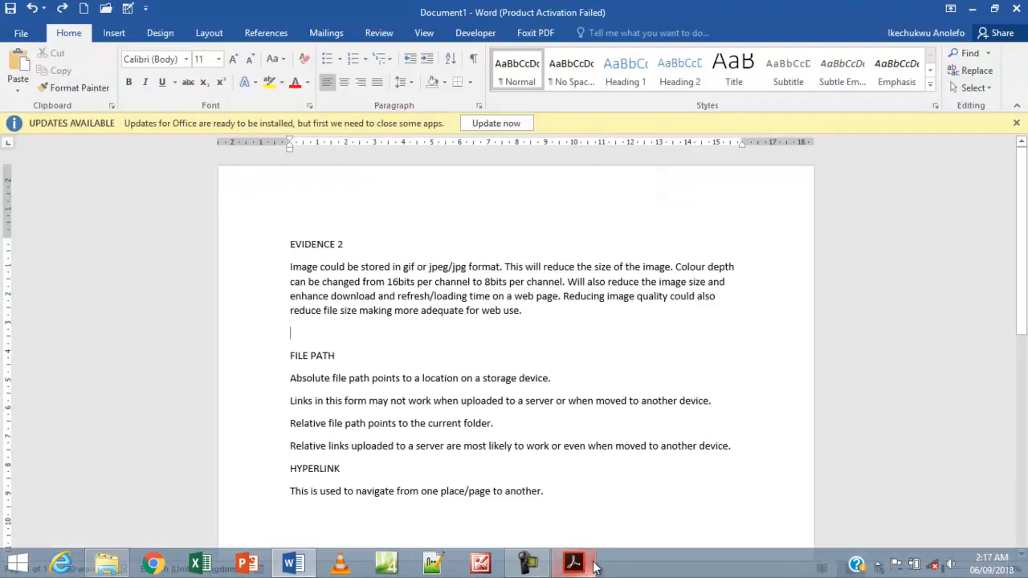
{"action": "left_click", "coordinate": [574, 565]}
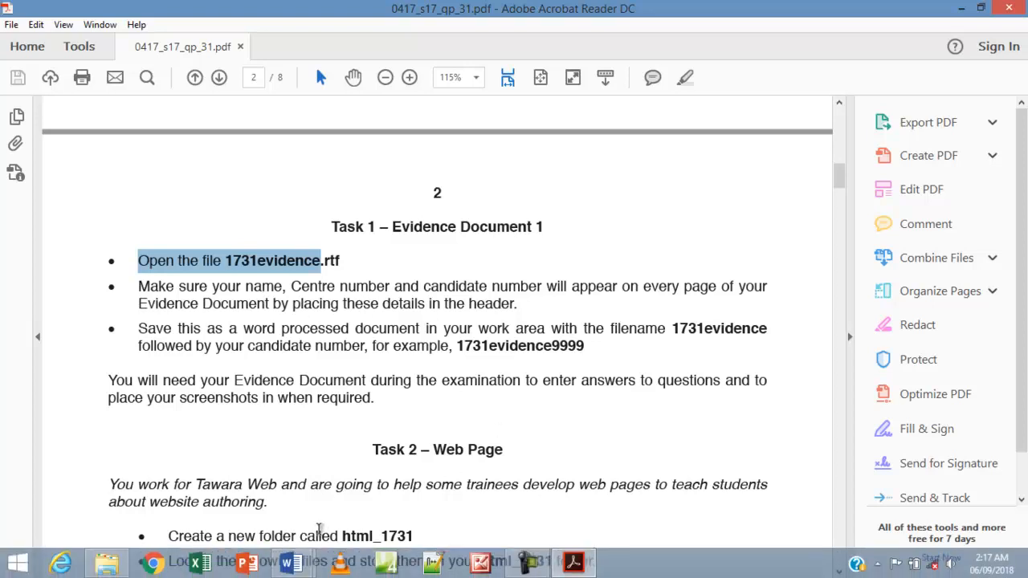
Type the candidate's name, centre number and candidate number into the 1731evidence.rtf page header.
{"action": "mouse_move", "coordinate": [295, 565]}
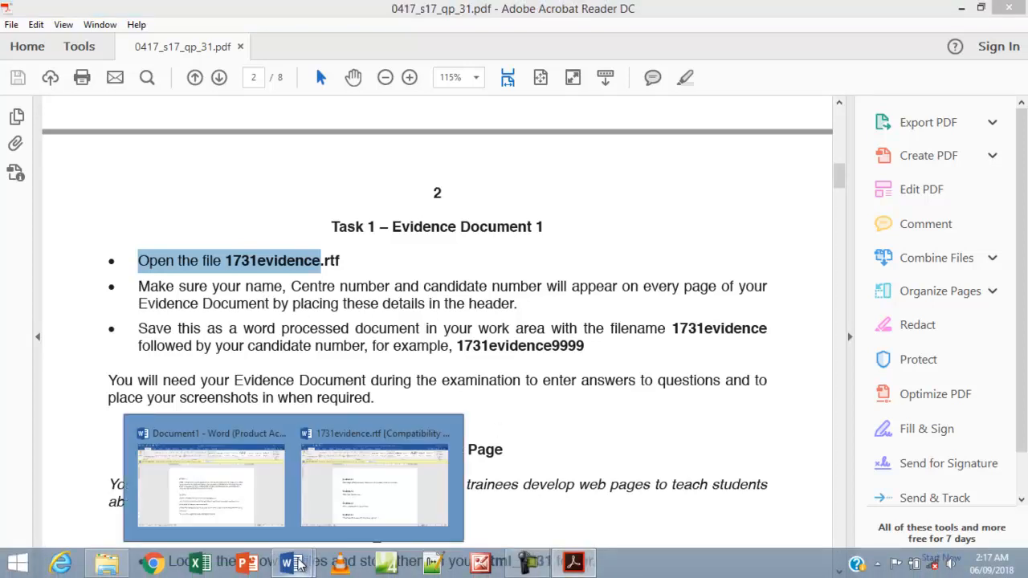
{"action": "left_click", "coordinate": [362, 512]}
{"action": "left_click", "coordinate": [1017, 123]}
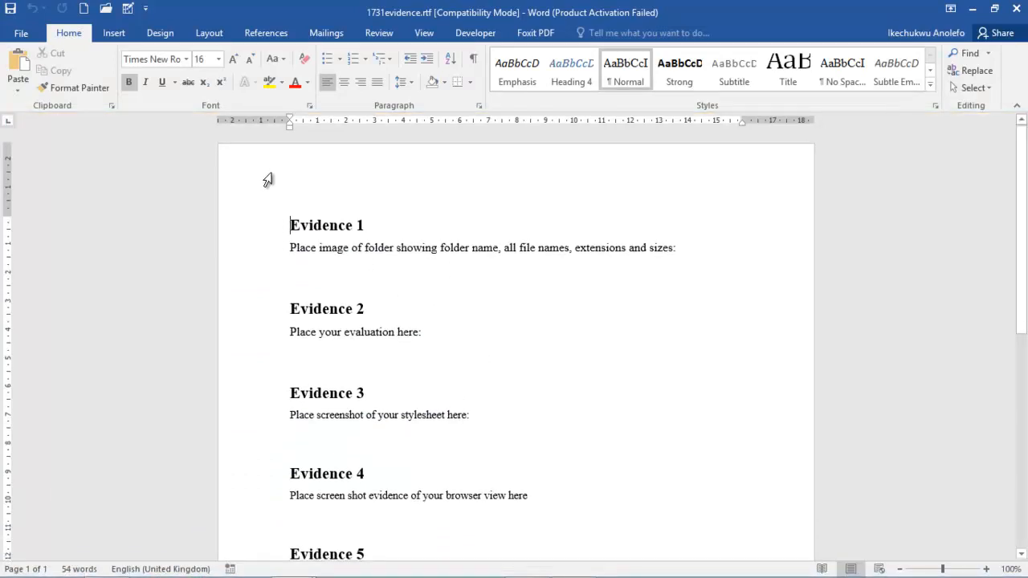
{"action": "double_click", "coordinate": [285, 171]}
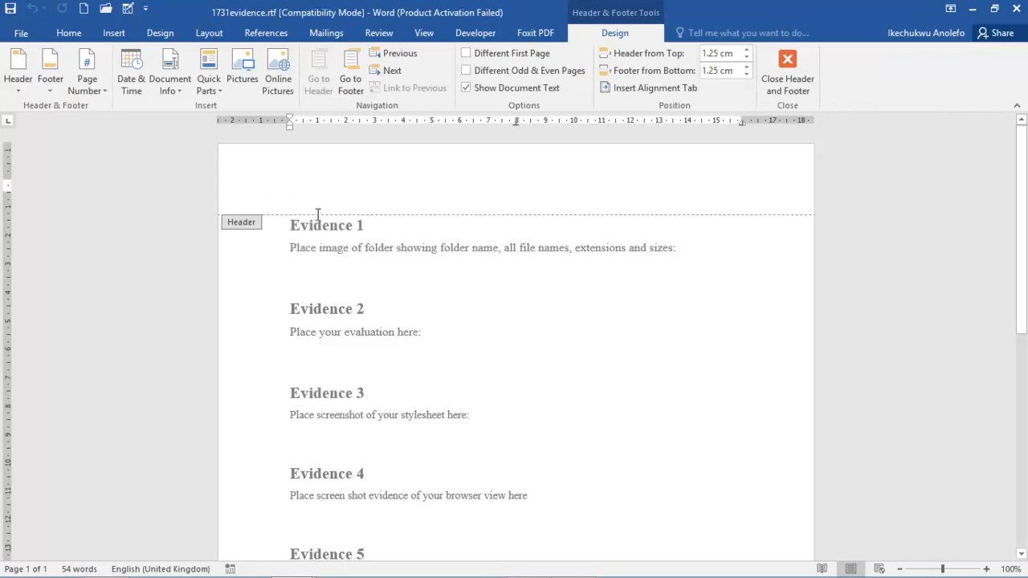
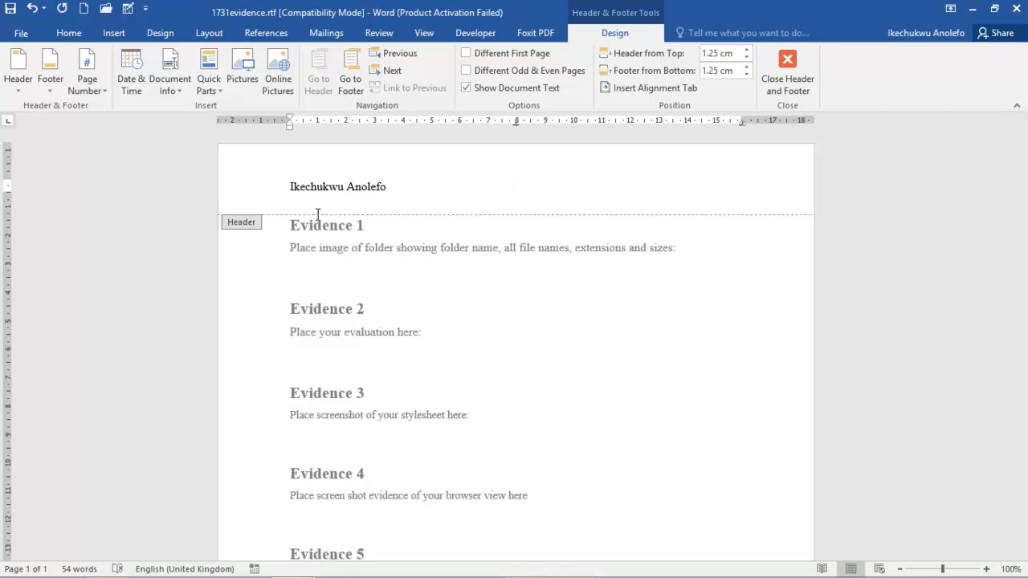
{"action": "type", "text": "GO"}
{"action": "key", "text": "BackSpace"}
{"action": "type", "text": "001 001"}
{"action": "left_click", "coordinate": [766, 85]}
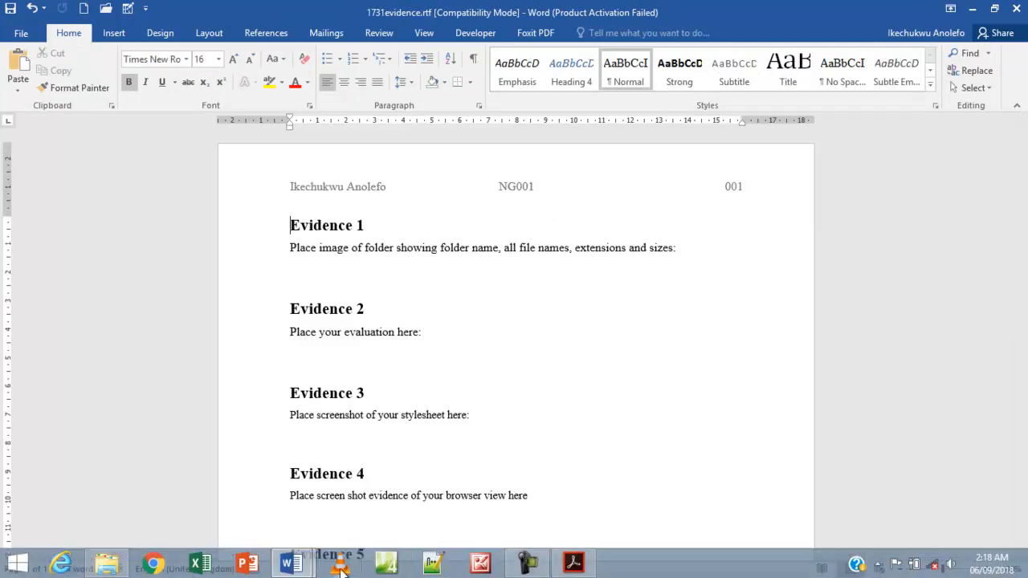
{"action": "left_click", "coordinate": [544, 562]}
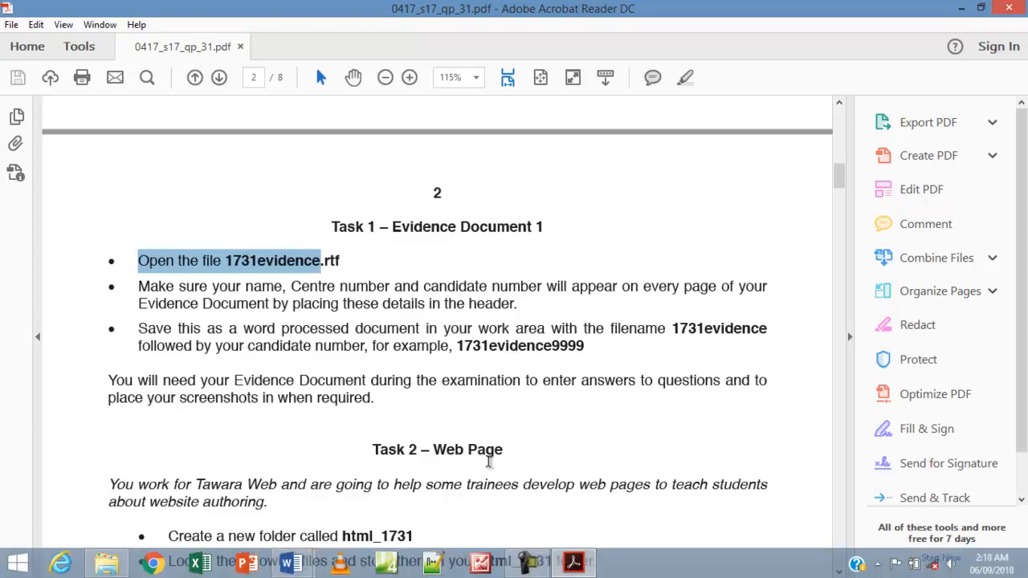
Save the document in its current folder as Word Document (*.docx) named 1731evidence001.
{"action": "mouse_move", "coordinate": [448, 570]}
{"action": "mouse_move", "coordinate": [291, 566]}
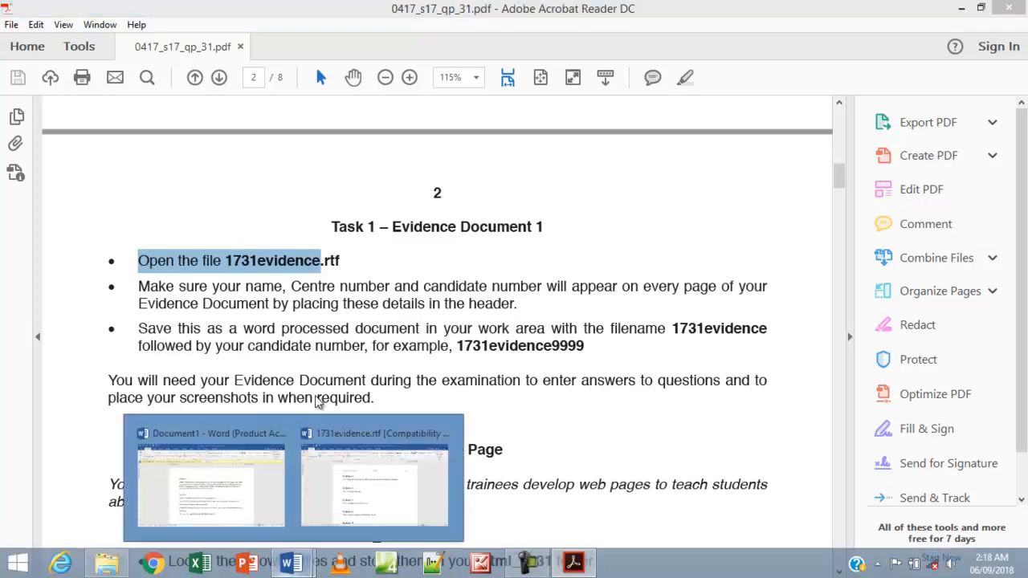
{"action": "left_click", "coordinate": [355, 505]}
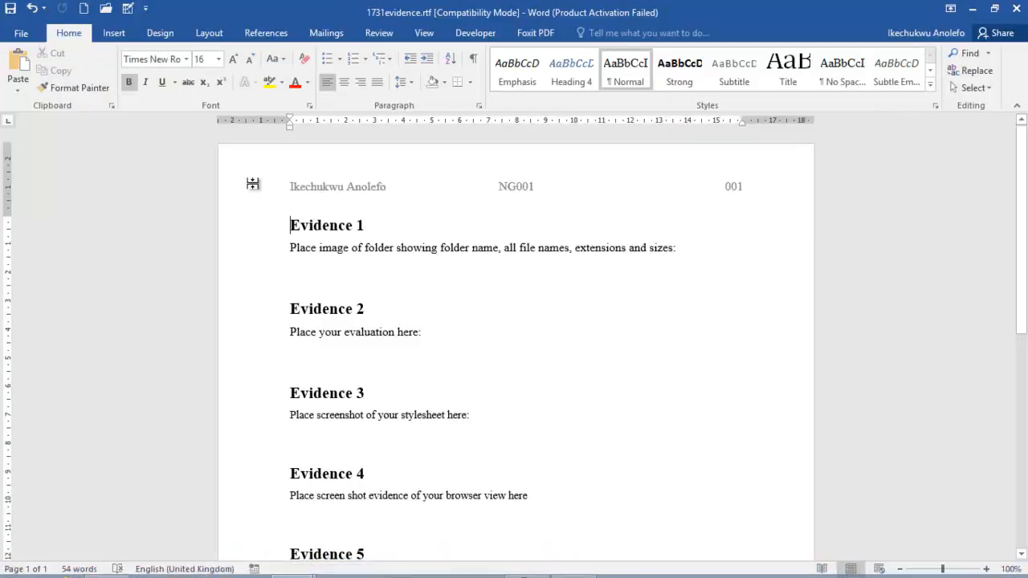
{"action": "left_click", "coordinate": [23, 33]}
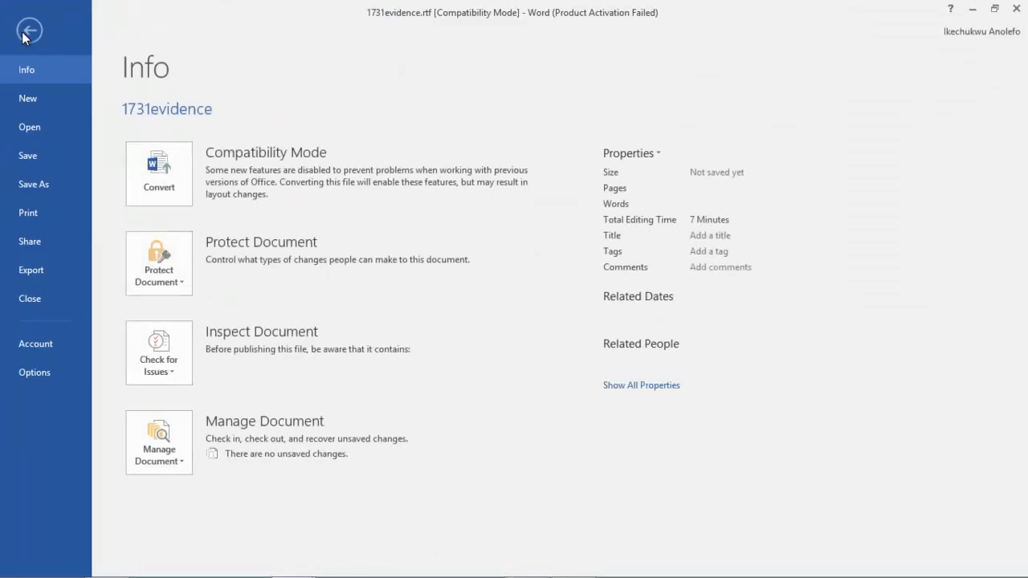
{"action": "left_click", "coordinate": [36, 184]}
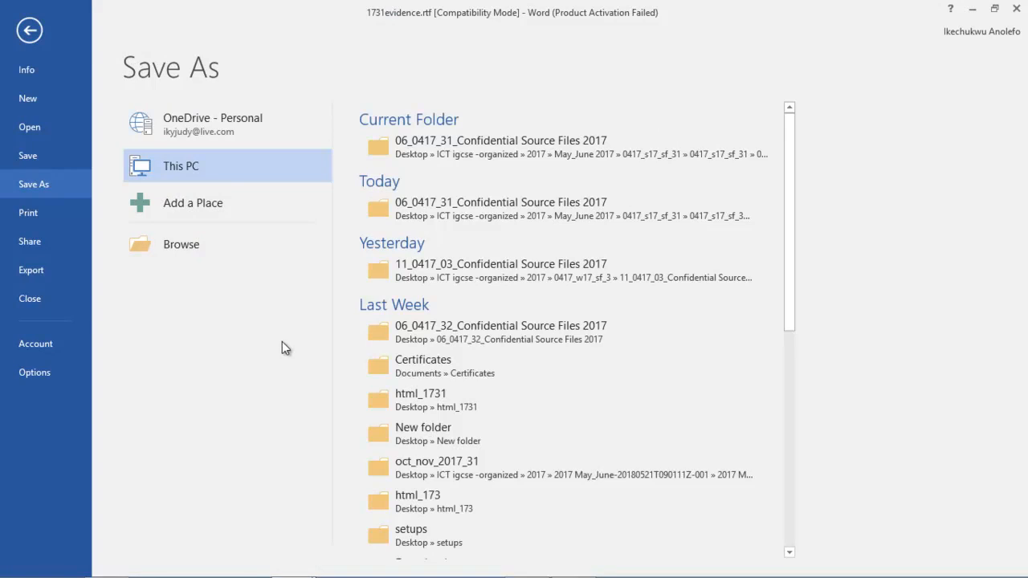
{"action": "left_click", "coordinate": [487, 148]}
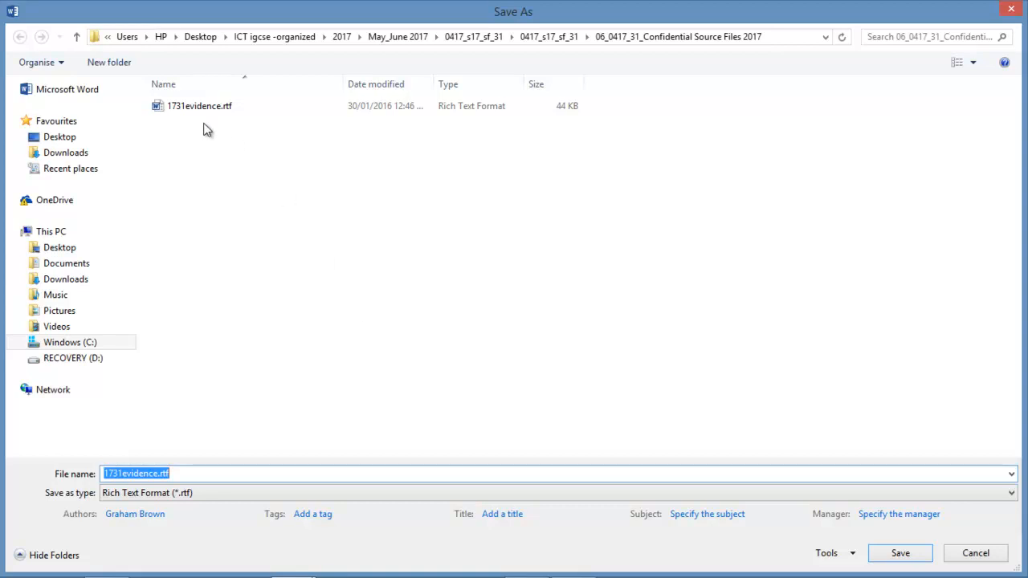
{"action": "left_click", "coordinate": [184, 493]}
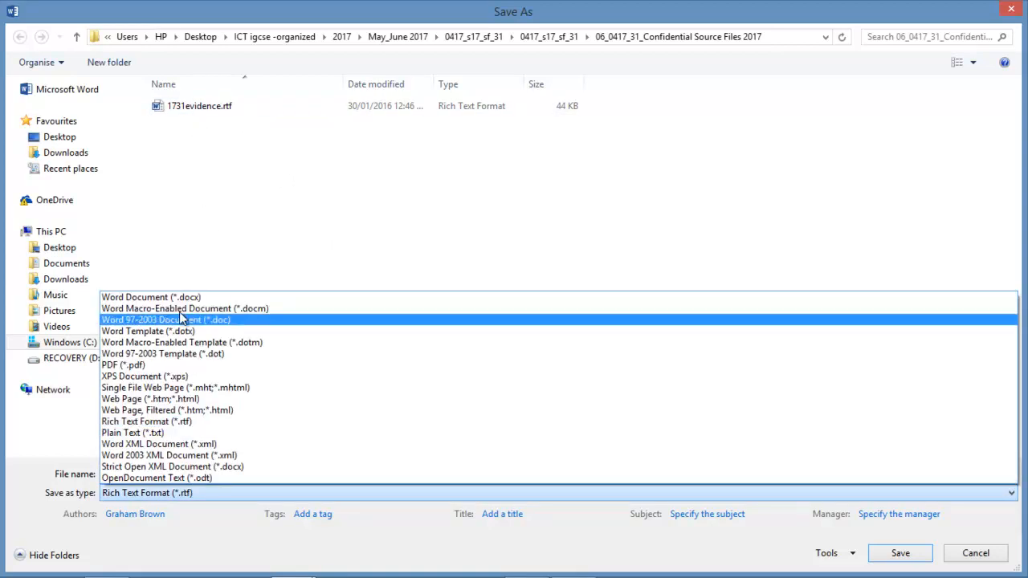
{"action": "left_click", "coordinate": [169, 295]}
{"action": "left_click", "coordinate": [201, 420]}
{"action": "left_click", "coordinate": [201, 419]}
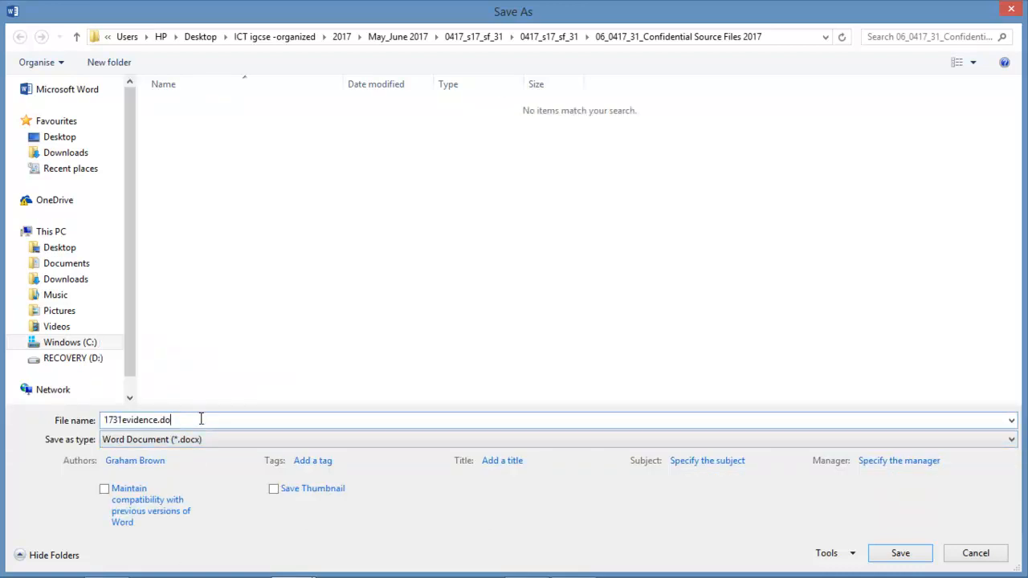
{"action": "key", "text": "BackSpace"}
{"action": "type", "text": "001"}
{"action": "left_click", "coordinate": [893, 555]}
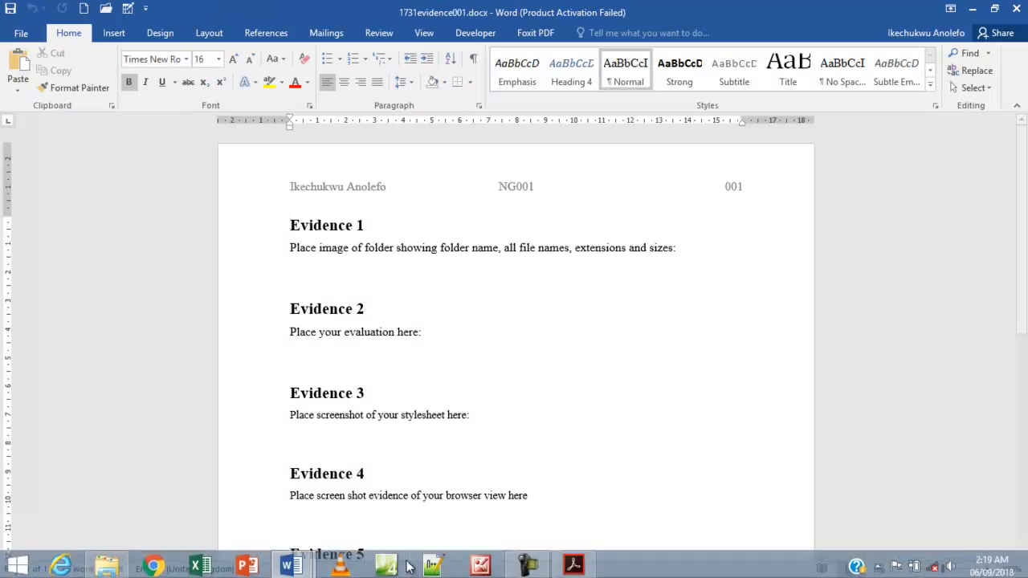
Highlight the Task 1 instructions in yellow on the exam paper.
{"action": "left_click", "coordinate": [574, 570]}
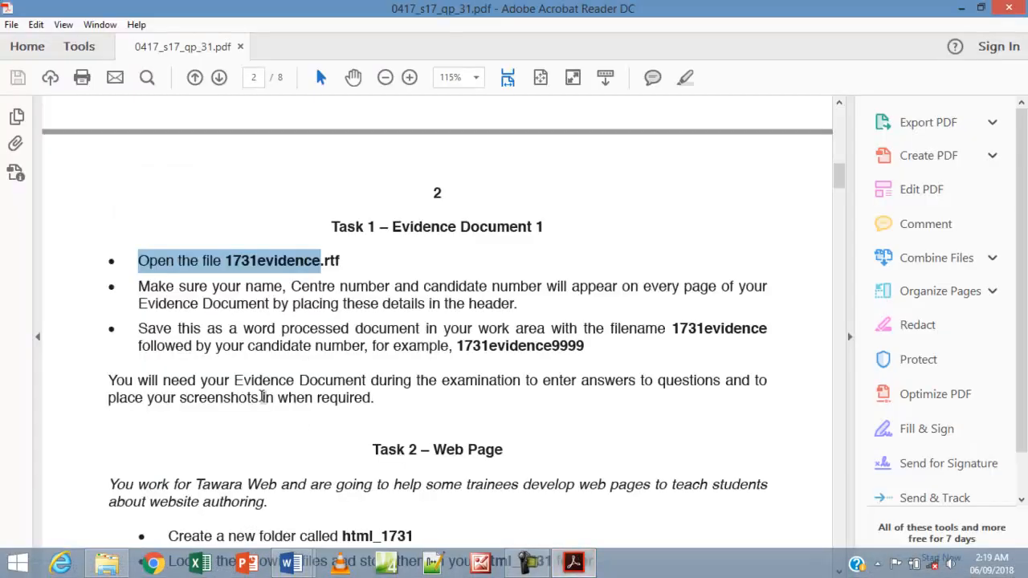
{"action": "left_click_drag", "start_coordinate": [376, 399], "coordinate": [138, 261]}
{"action": "right_click", "coordinate": [165, 266]}
{"action": "left_click", "coordinate": [238, 312]}
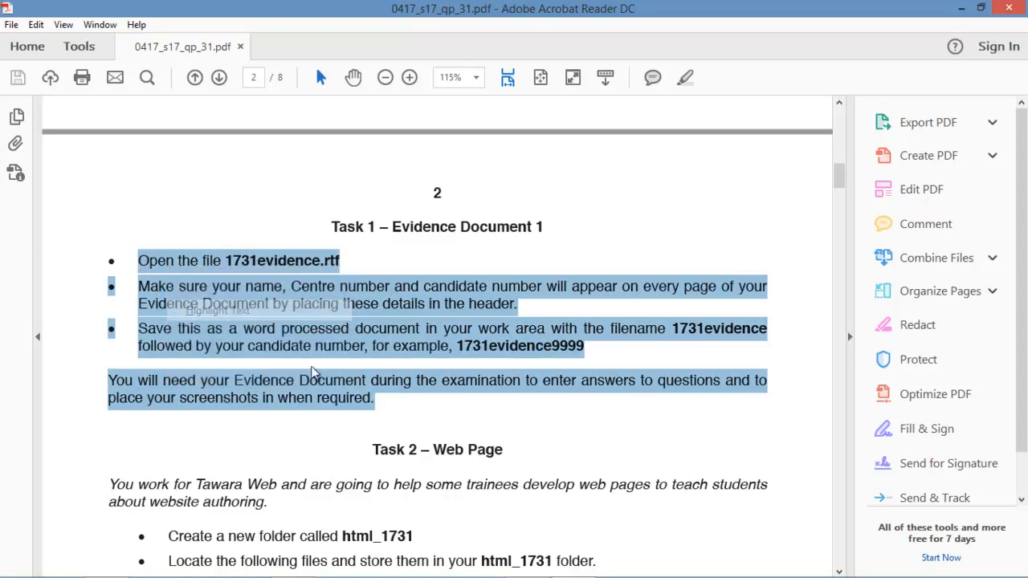
Select the html_1731 folder name and the three required file names, then return to the source files folder.
{"action": "scroll", "coordinate": [353, 394], "scroll_direction": "down", "scroll_amount": 3}
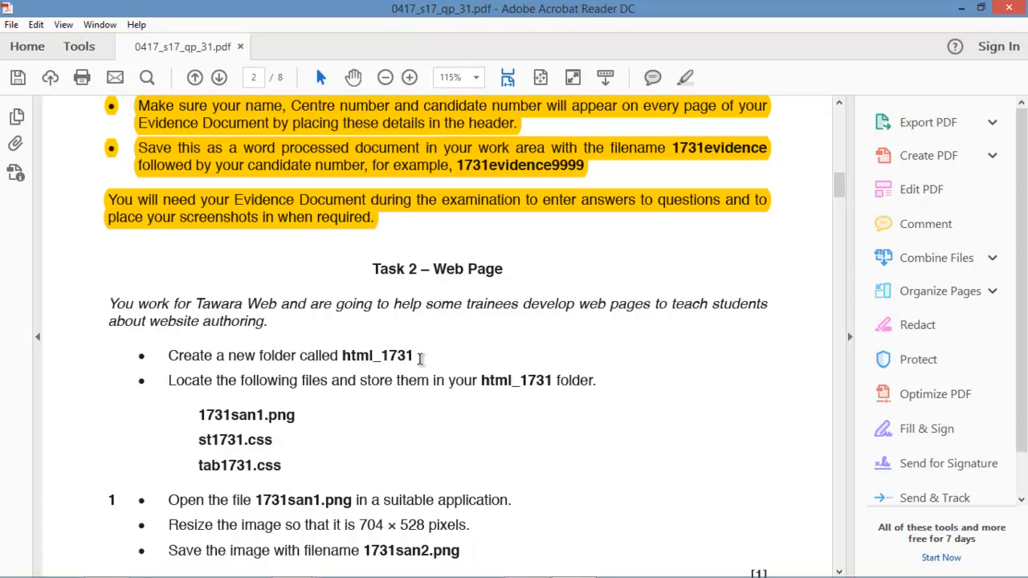
{"action": "left_click_drag", "start_coordinate": [415, 356], "coordinate": [377, 357]}
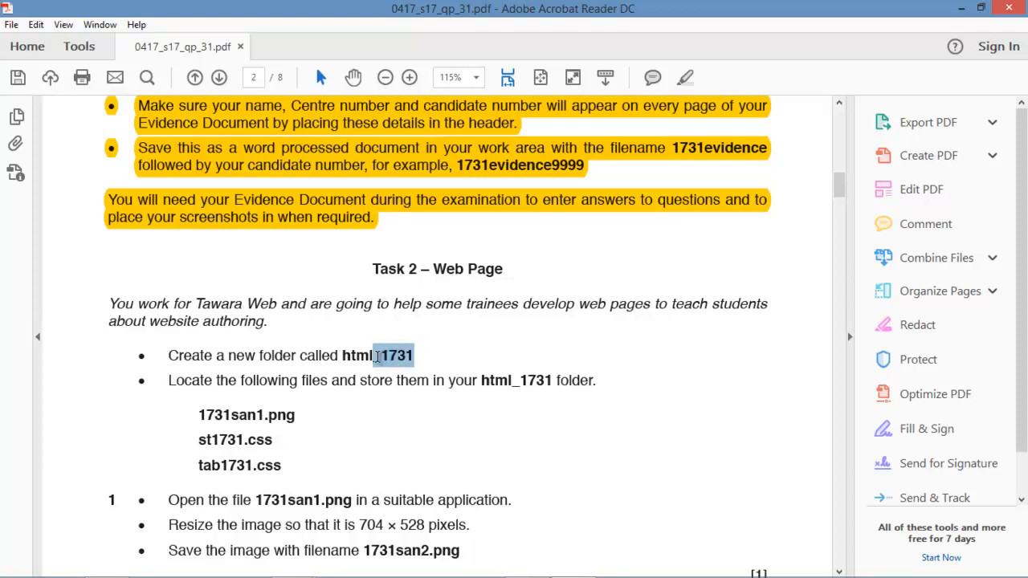
{"action": "left_click_drag", "start_coordinate": [376, 358], "coordinate": [347, 362]}
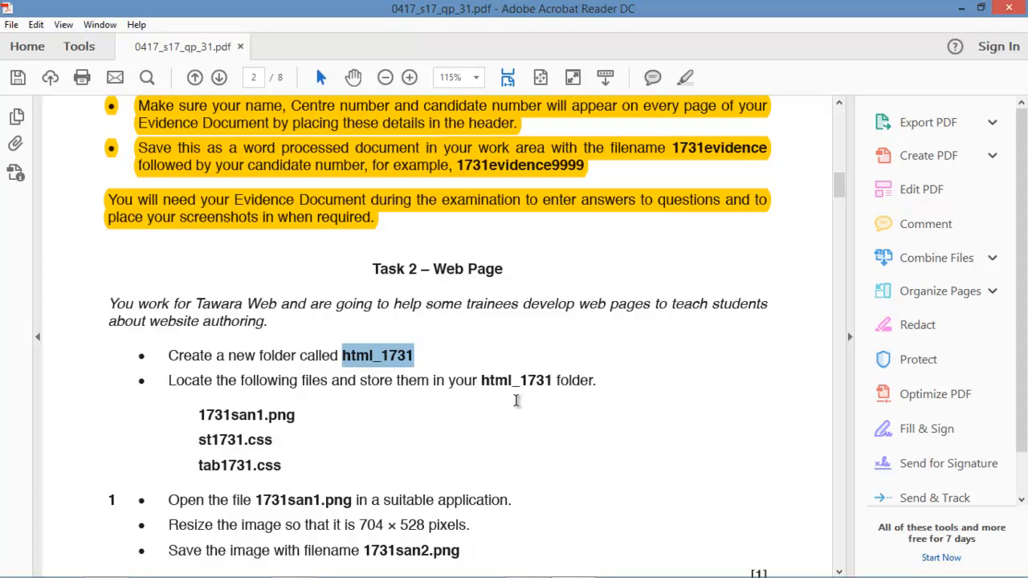
{"action": "left_click_drag", "start_coordinate": [291, 468], "coordinate": [238, 417]}
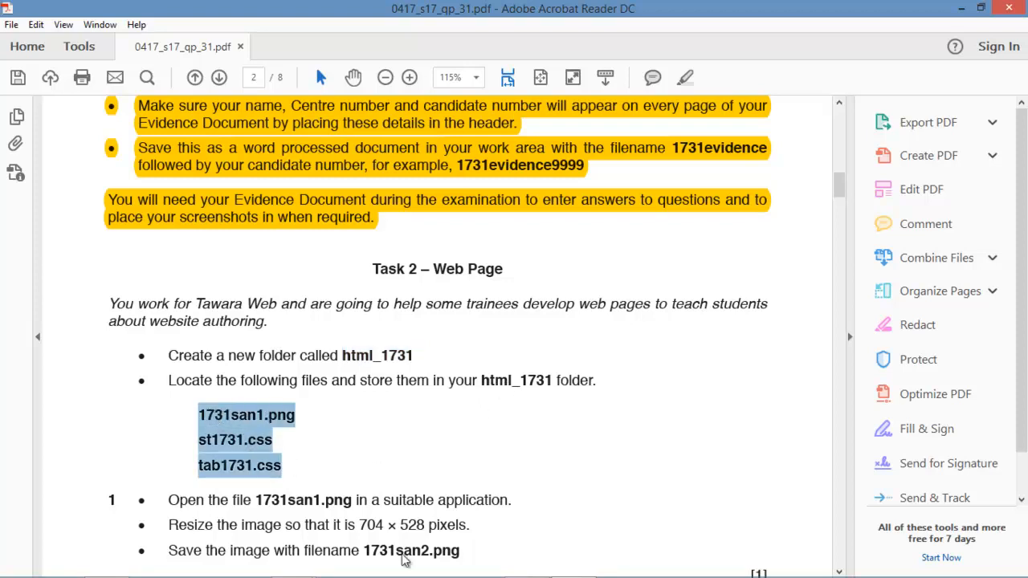
{"action": "mouse_move", "coordinate": [431, 574]}
{"action": "left_click", "coordinate": [112, 564]}
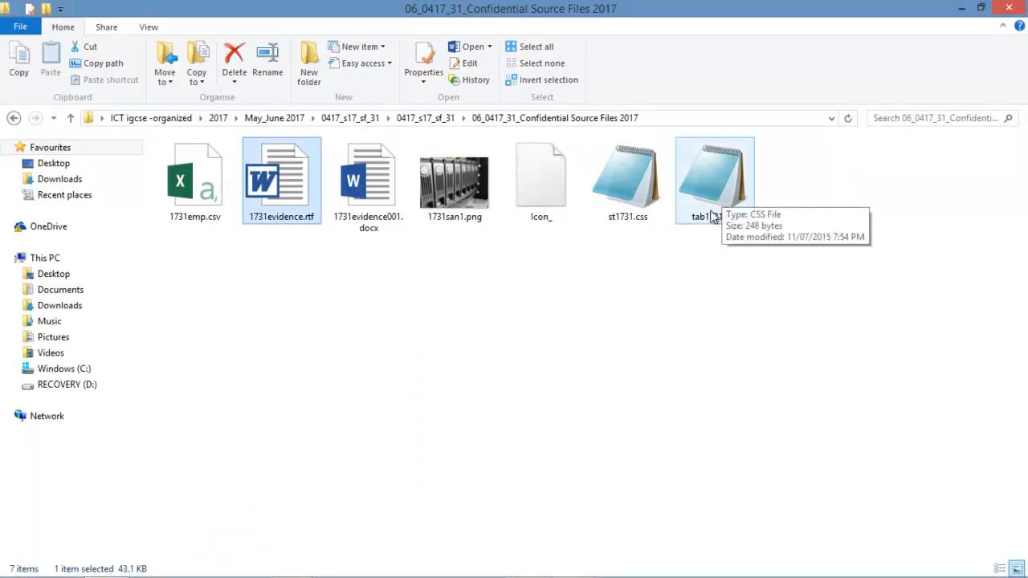
Minimize all open windows and create a new desktop folder named html_1731.
{"action": "left_click", "coordinate": [961, 8]}
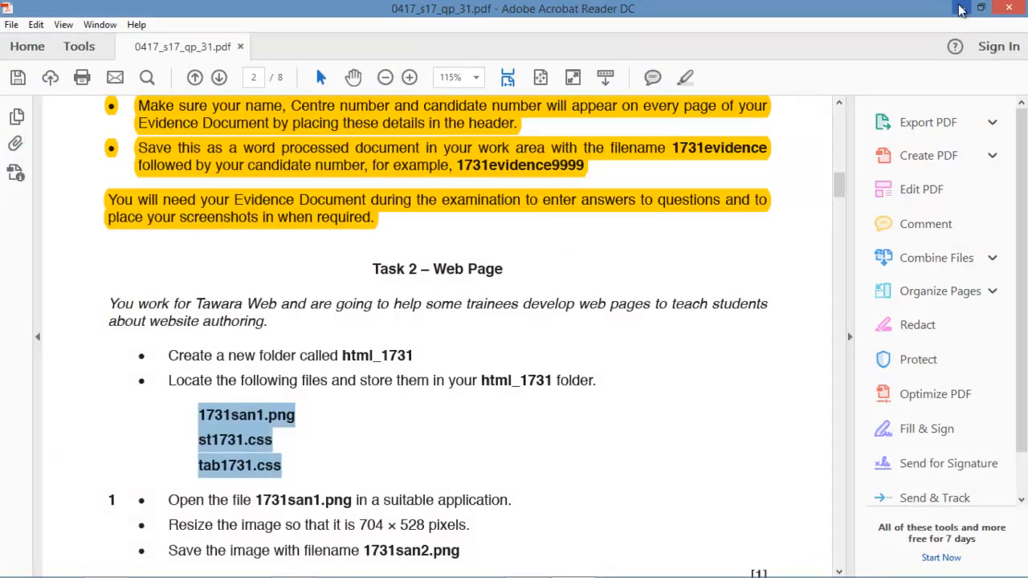
{"action": "left_click", "coordinate": [962, 8]}
{"action": "left_click", "coordinate": [973, 8]}
{"action": "left_click", "coordinate": [973, 9]}
{"action": "right_click", "coordinate": [787, 235]}
{"action": "mouse_move", "coordinate": [828, 412]}
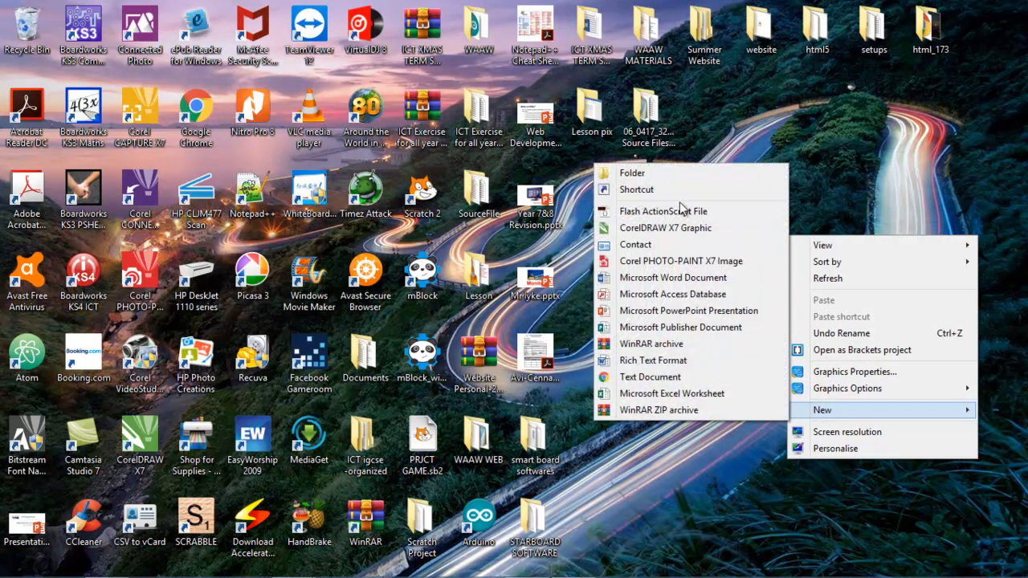
{"action": "left_click", "coordinate": [632, 172]}
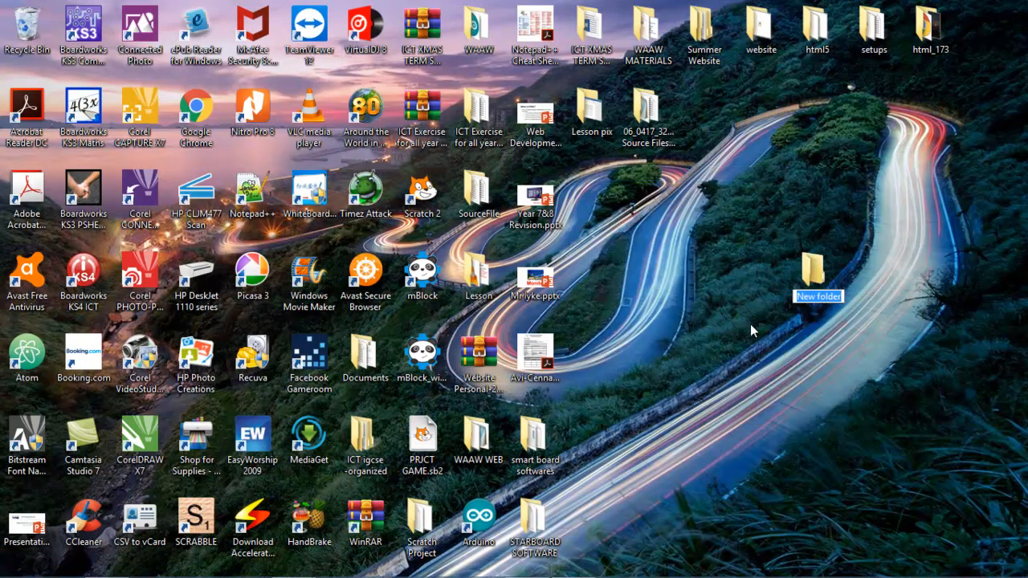
{"action": "type", "text": "html_1731"}
{"action": "key", "text": "Return"}
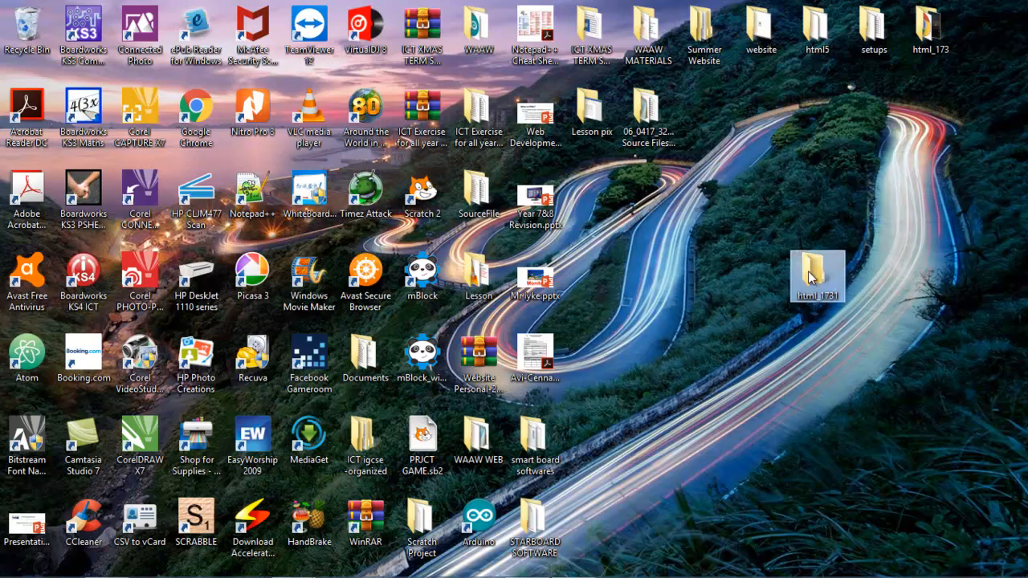
Select and copy 1731san1.png, st1731.css and tab1731.css from the source files folder.
{"action": "left_click", "coordinate": [107, 562]}
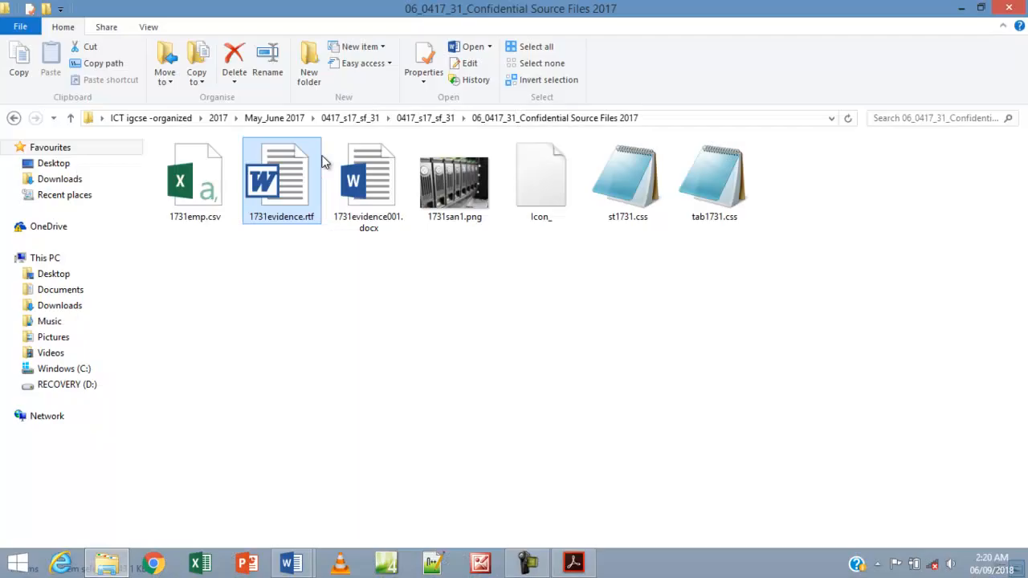
{"action": "left_click", "coordinate": [457, 222]}
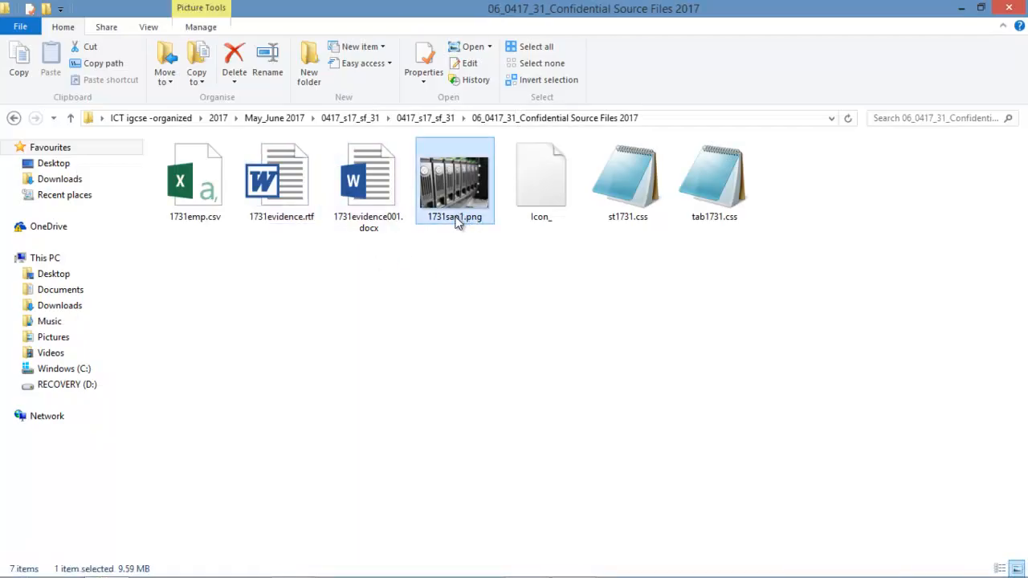
{"action": "left_click", "coordinate": [633, 197], "text": "ctrl"}
{"action": "left_click", "coordinate": [713, 199], "text": "ctrl"}
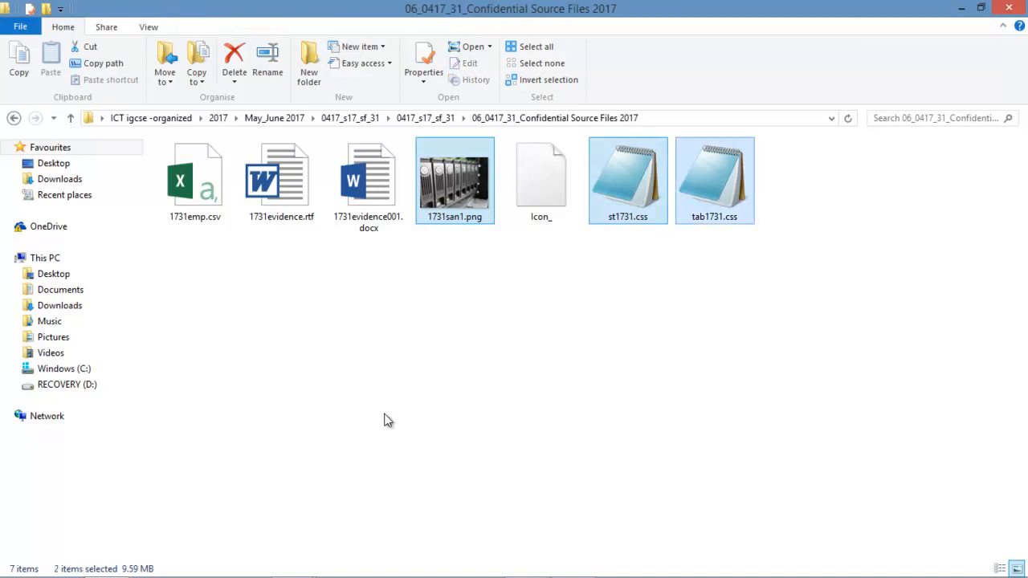
{"action": "key", "text": "ctrl+c"}
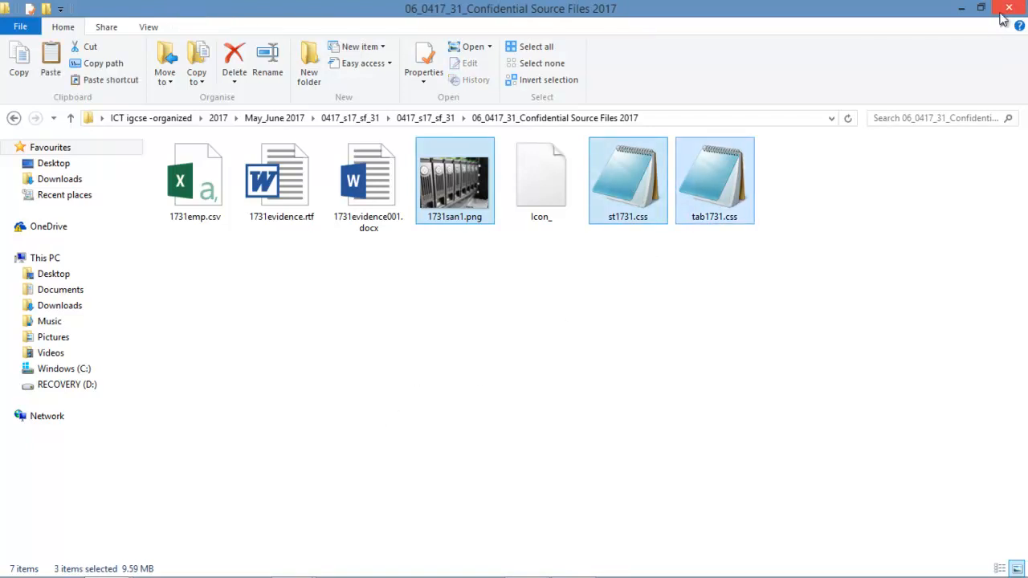
Paste the three files into html_1731 and bring the exam paper back to the front.
{"action": "left_click", "coordinate": [962, 9]}
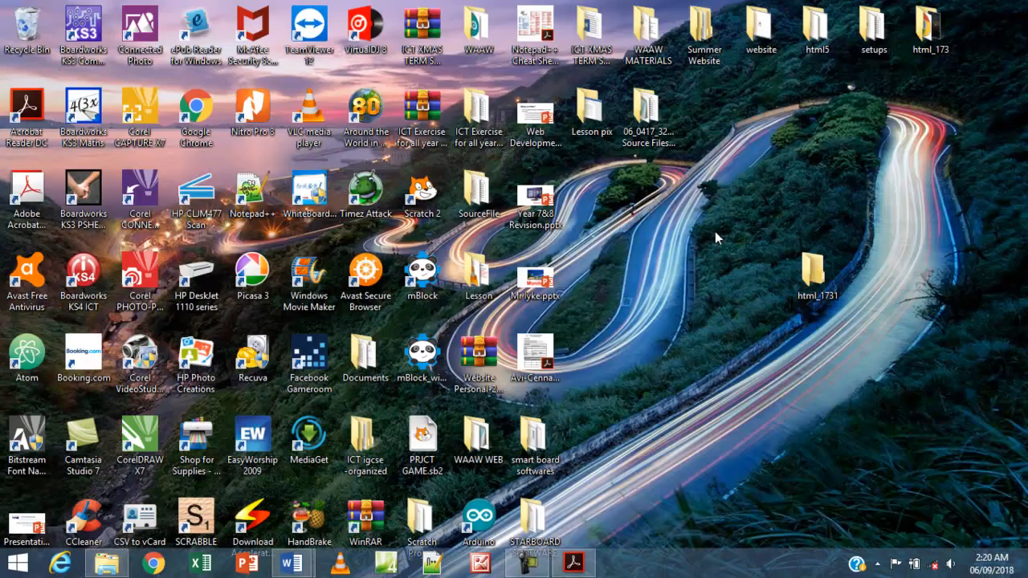
{"action": "double_click", "coordinate": [812, 289]}
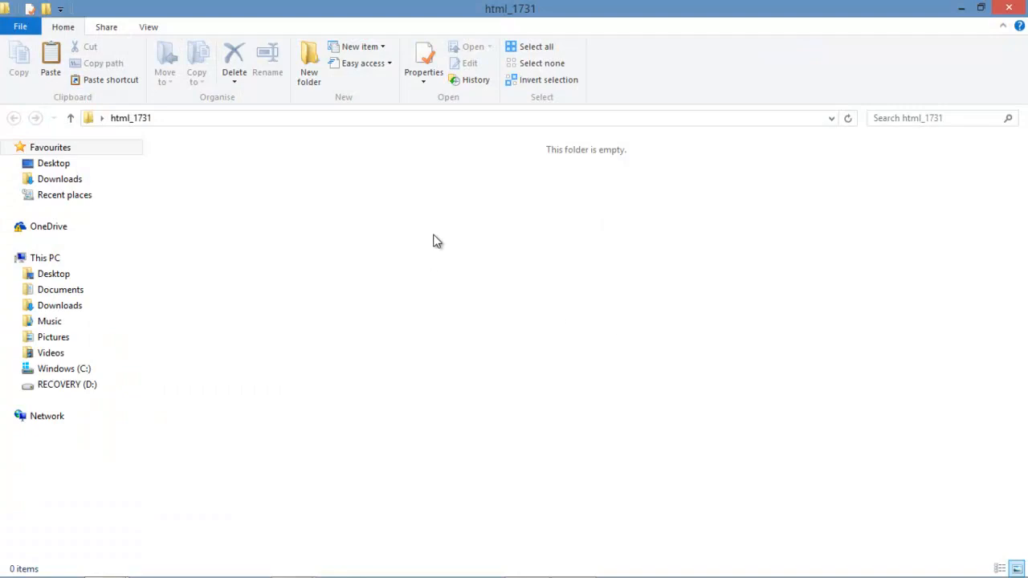
{"action": "right_click", "coordinate": [434, 235]}
{"action": "left_click", "coordinate": [481, 339]}
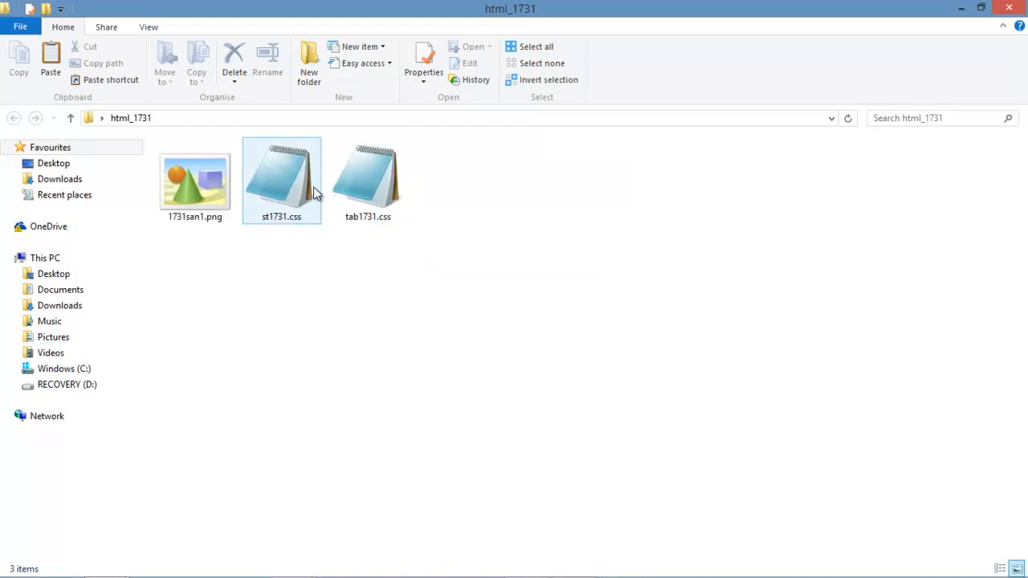
{"action": "left_click", "coordinate": [961, 8]}
{"action": "left_click", "coordinate": [573, 562]}
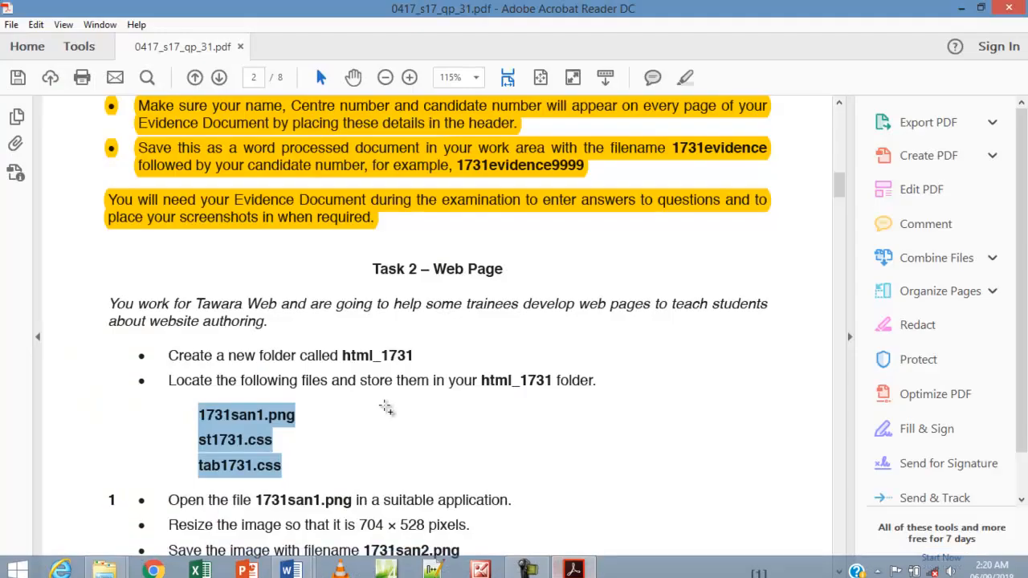
Highlight Task 2's text from 'You work for' through tab1731.css in yellow.
{"action": "left_click", "coordinate": [298, 475]}
{"action": "left_click_drag", "start_coordinate": [298, 476], "coordinate": [158, 324]}
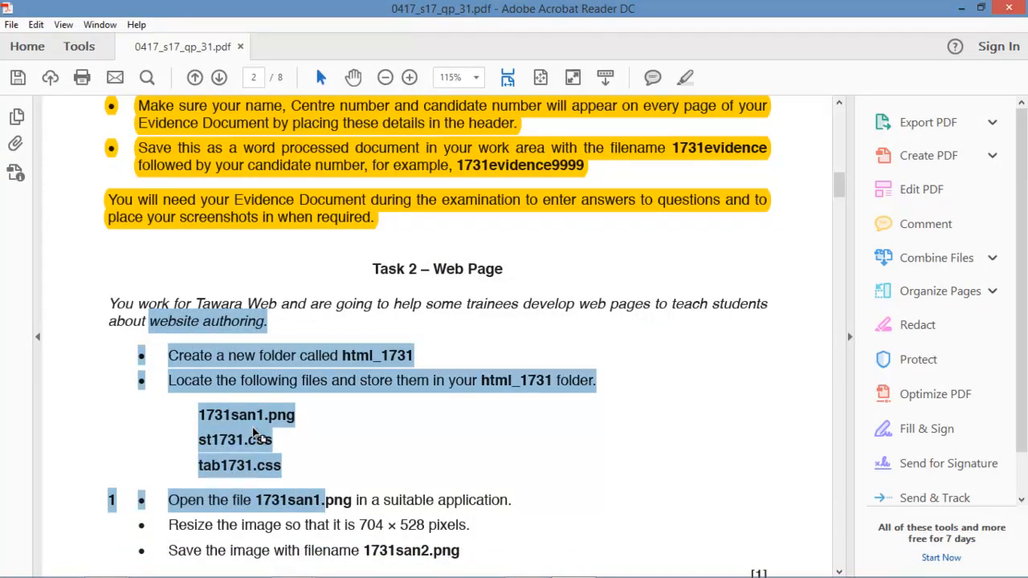
{"action": "left_click", "coordinate": [304, 463]}
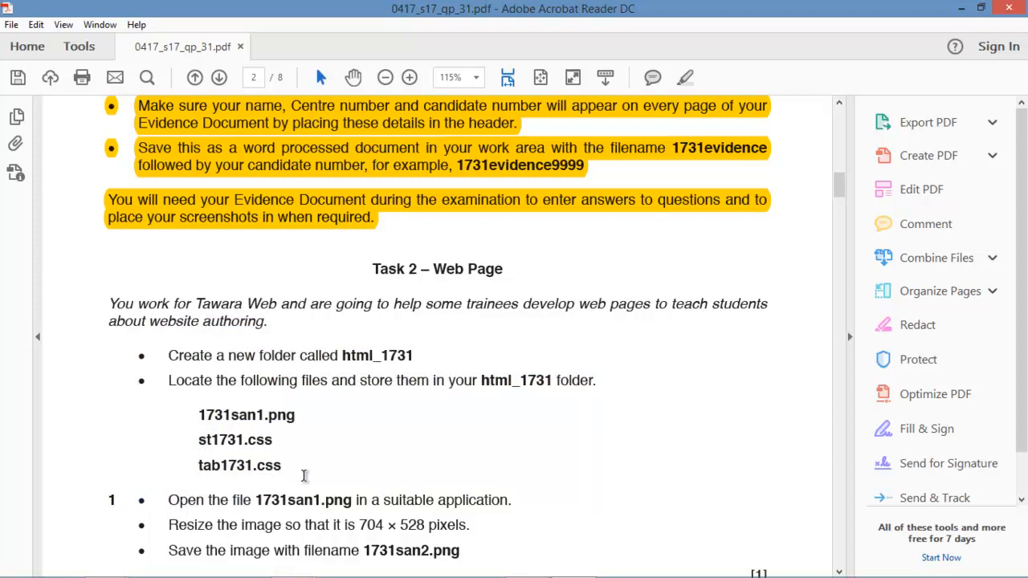
{"action": "left_click_drag", "start_coordinate": [294, 468], "coordinate": [132, 311]}
{"action": "right_click", "coordinate": [138, 314]}
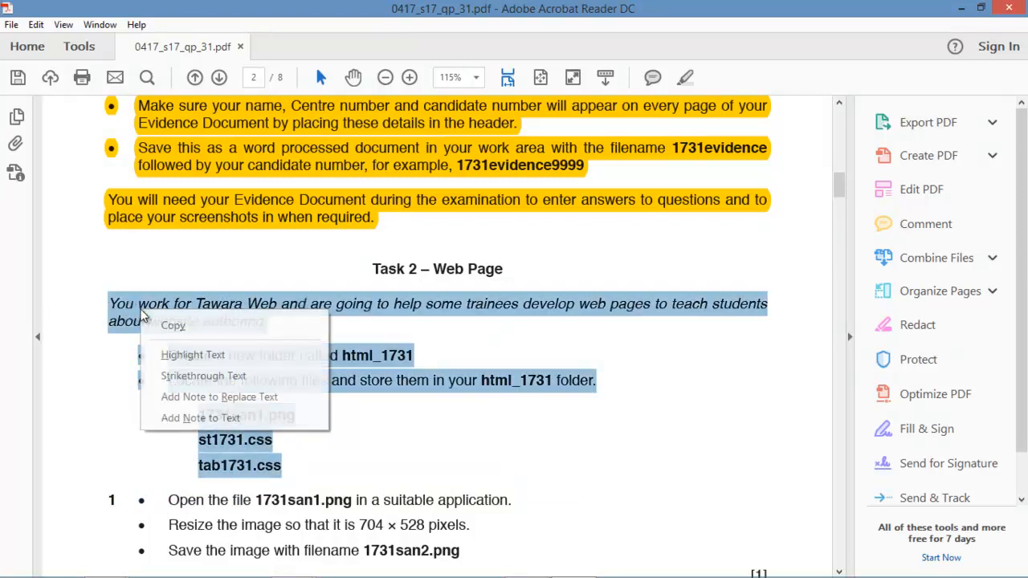
{"action": "left_click", "coordinate": [214, 356]}
{"action": "scroll", "coordinate": [339, 427], "scroll_direction": "down", "scroll_amount": 3}
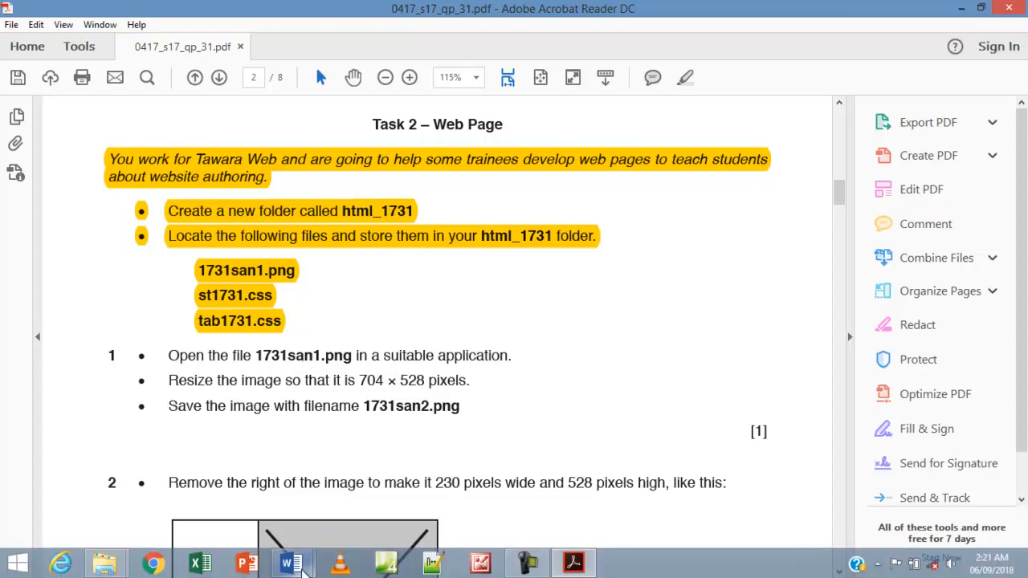
{"action": "mouse_move", "coordinate": [303, 571]}
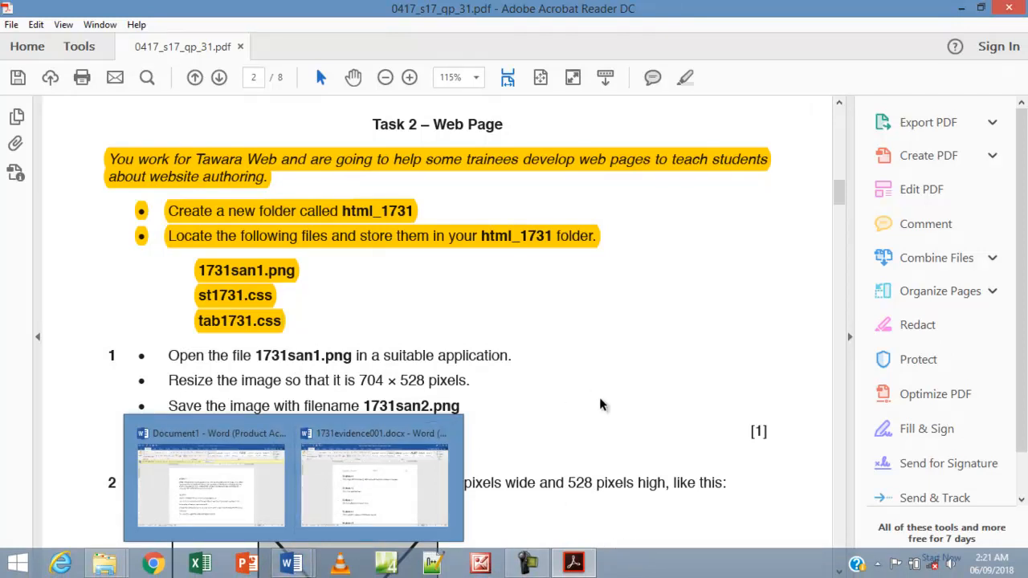
Open 1731san1.png from the html_1731 folder with Microsoft Office Picture Manager.
{"action": "left_click", "coordinate": [104, 562]}
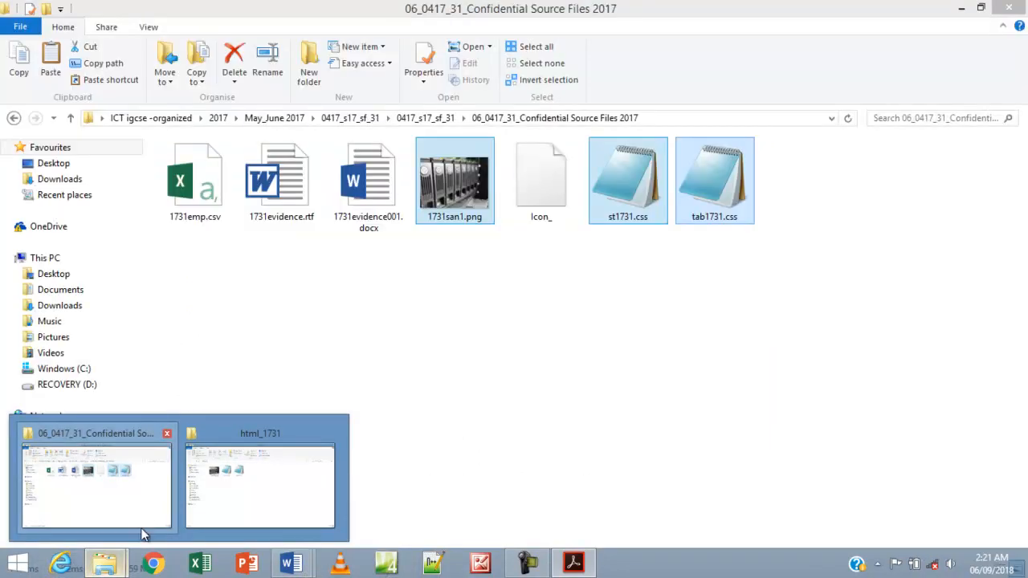
{"action": "left_click", "coordinate": [257, 477]}
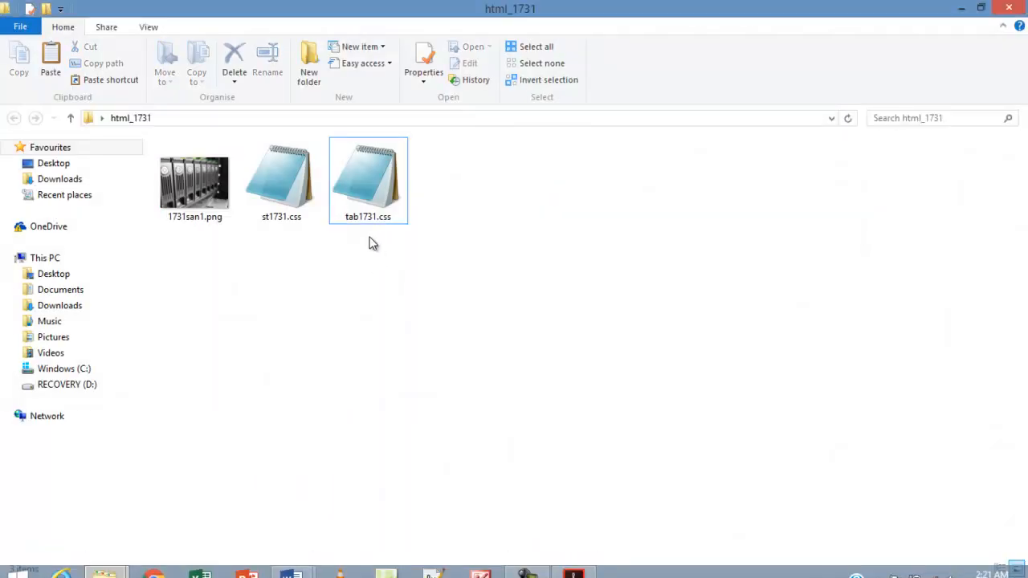
{"action": "left_click", "coordinate": [191, 205]}
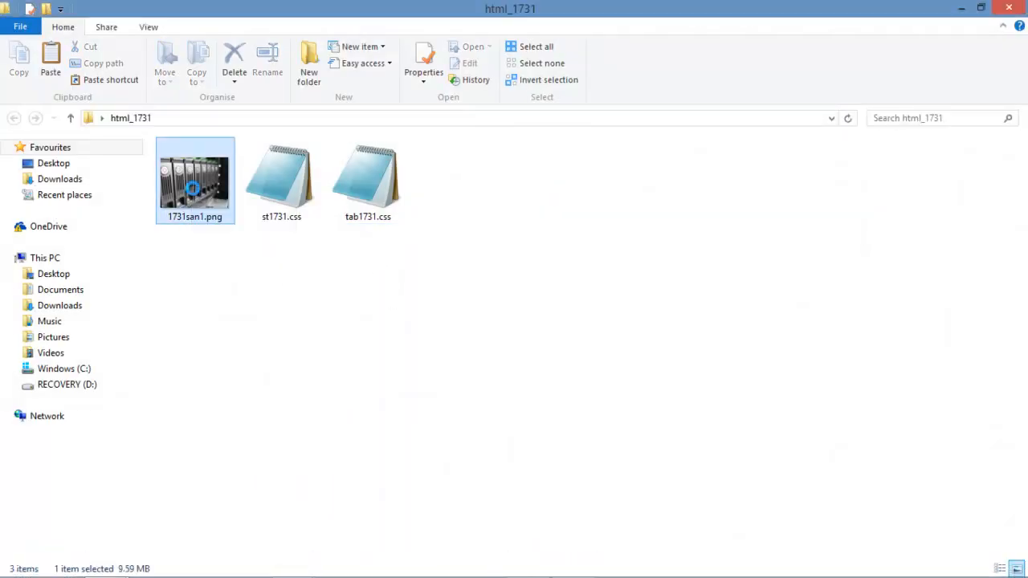
{"action": "right_click", "coordinate": [194, 196]}
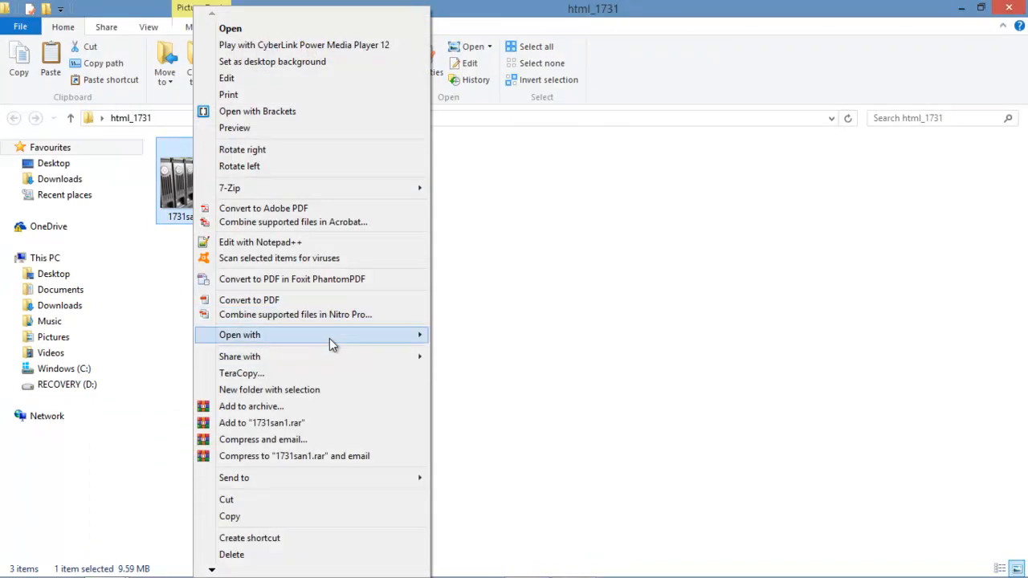
{"action": "mouse_move", "coordinate": [328, 349]}
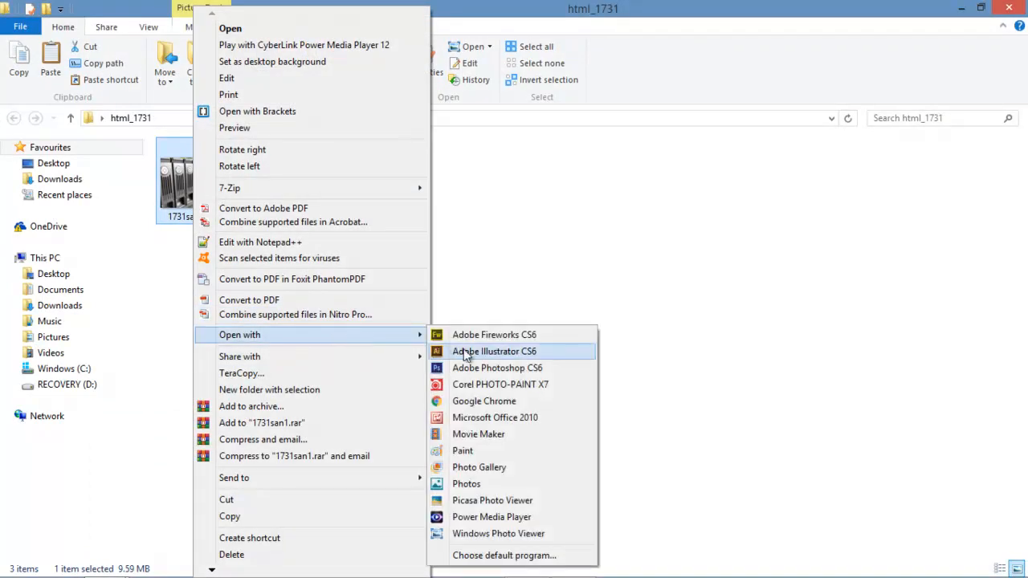
{"action": "left_click", "coordinate": [474, 418]}
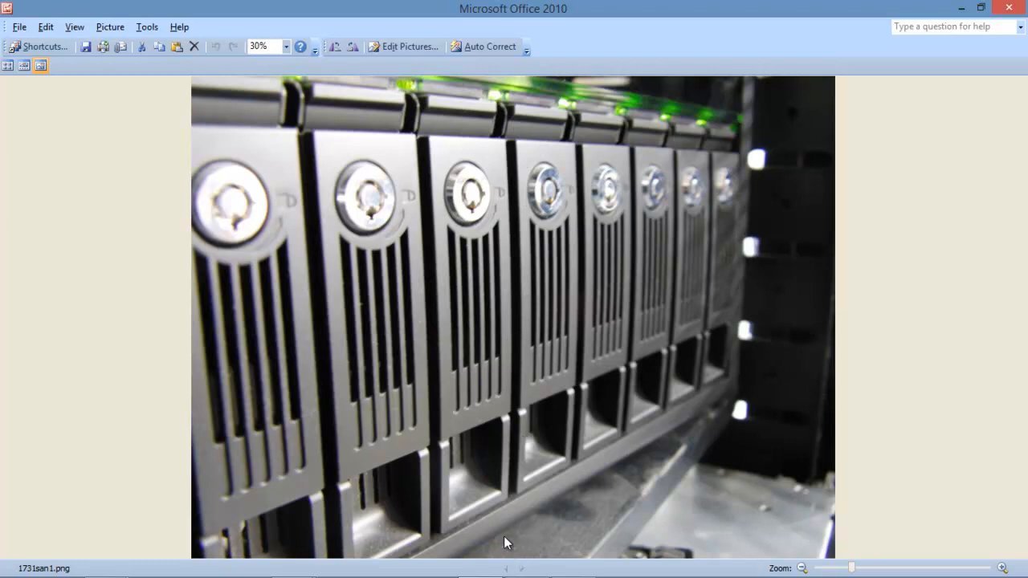
Check the required 704 × 528 size on the exam paper, then open Picture Manager's Edit Pictures pane.
{"action": "mouse_move", "coordinate": [514, 562]}
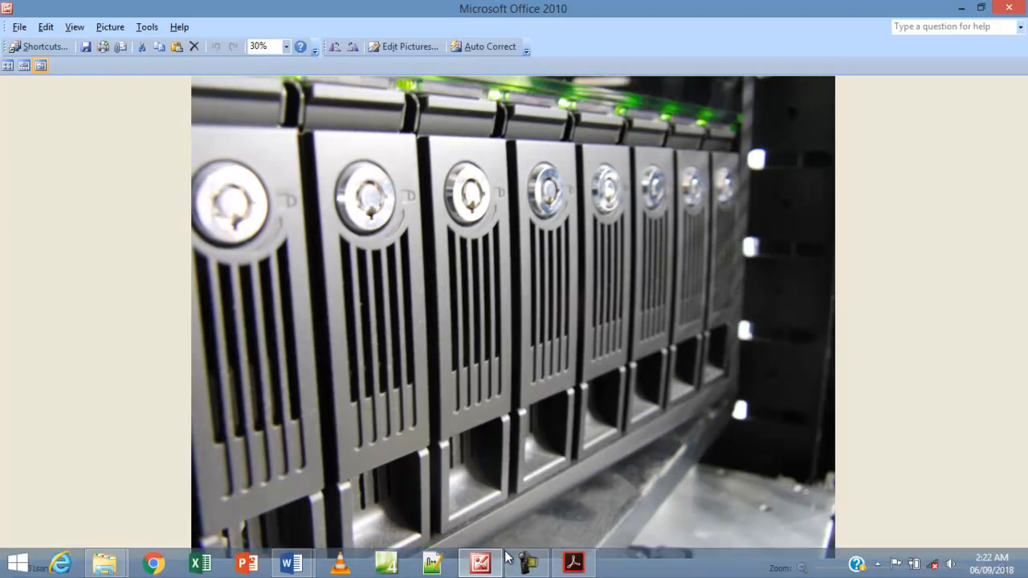
{"action": "left_click", "coordinate": [573, 562]}
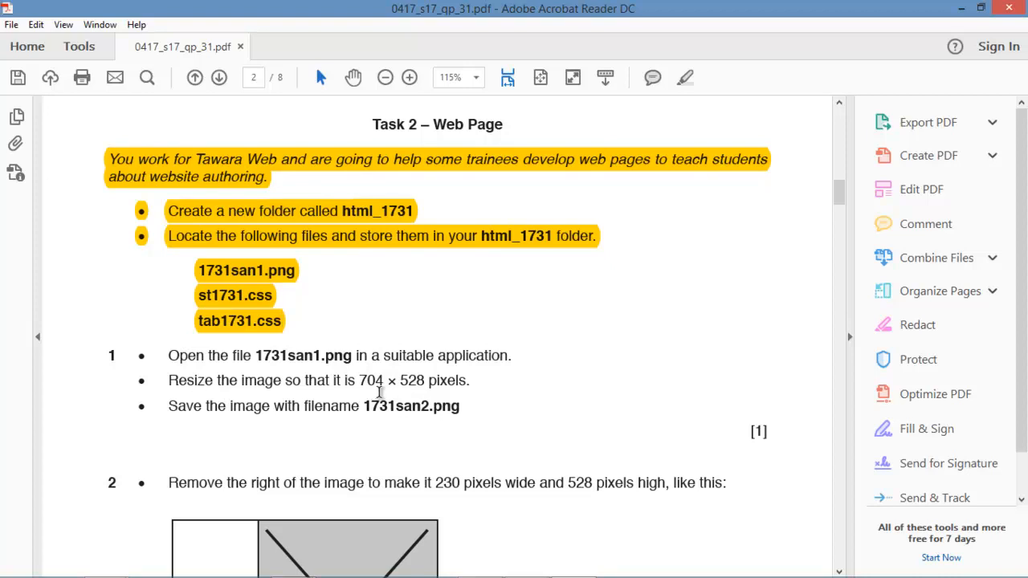
{"action": "left_click_drag", "start_coordinate": [384, 382], "coordinate": [361, 384]}
{"action": "left_click", "coordinate": [428, 383]}
{"action": "mouse_move", "coordinate": [514, 576]}
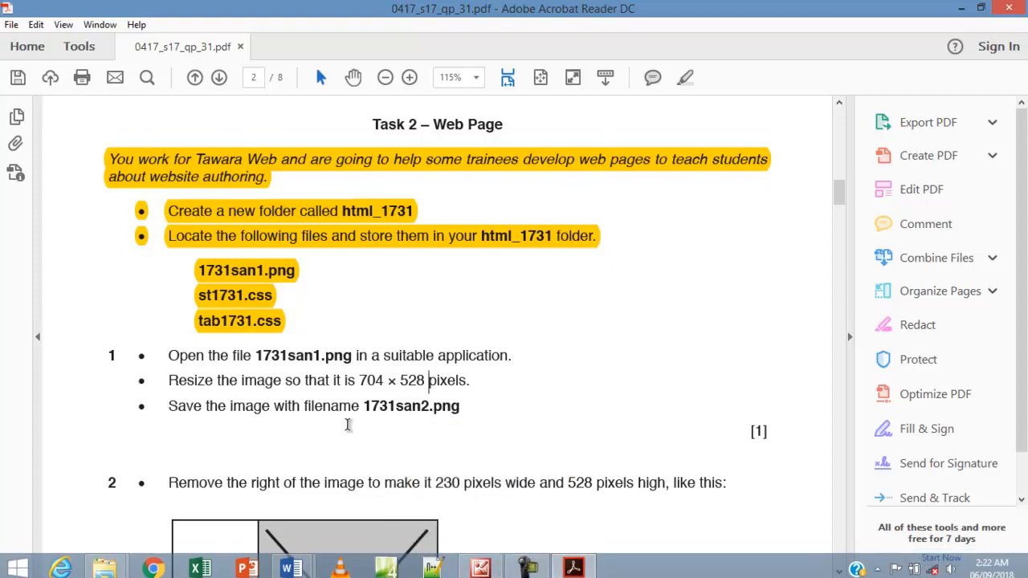
{"action": "left_click", "coordinate": [475, 567]}
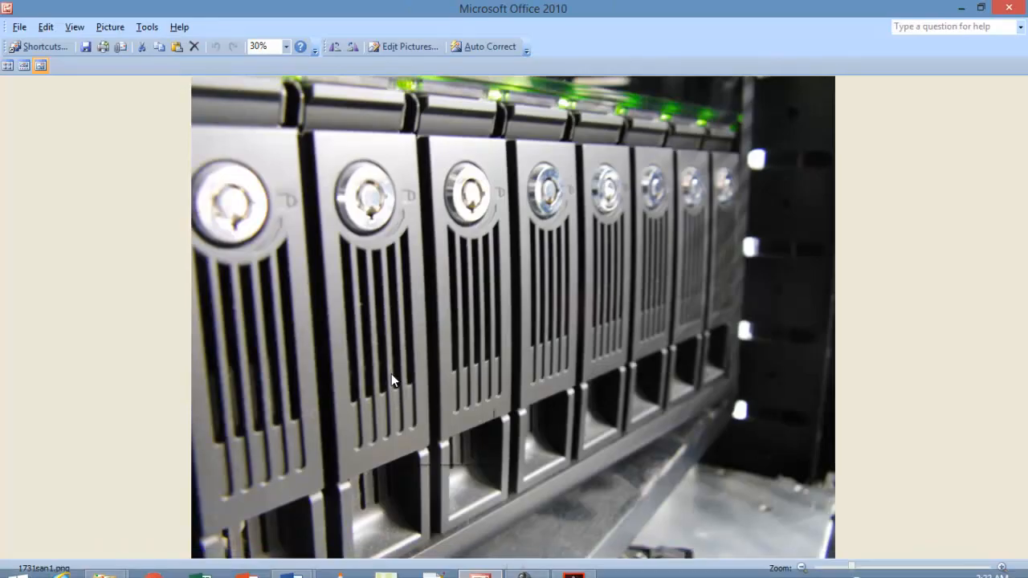
{"action": "left_click", "coordinate": [391, 46]}
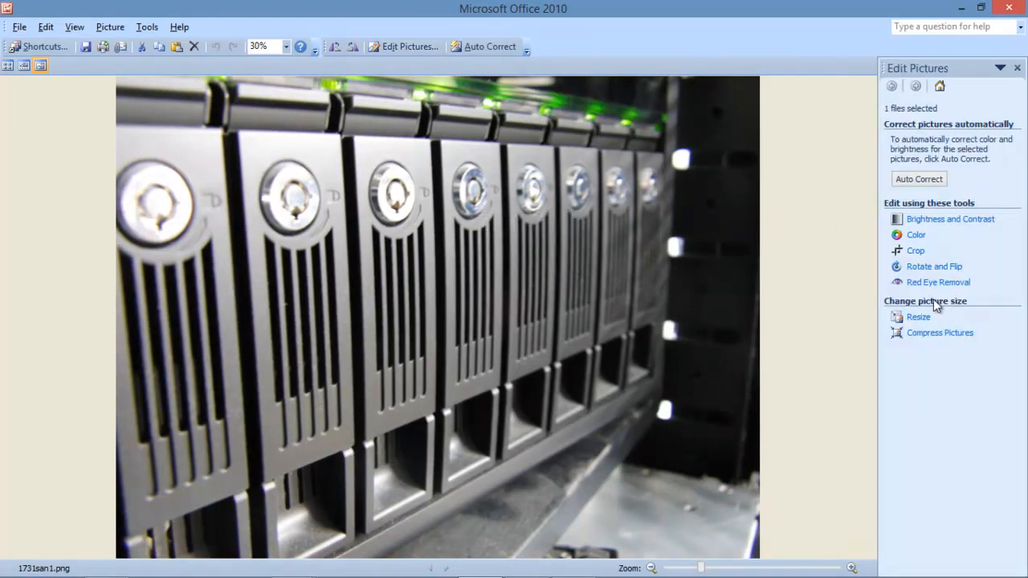
Resize 1731san1.png using a custom width 704 and height 528 pixels.
{"action": "left_click", "coordinate": [921, 319]}
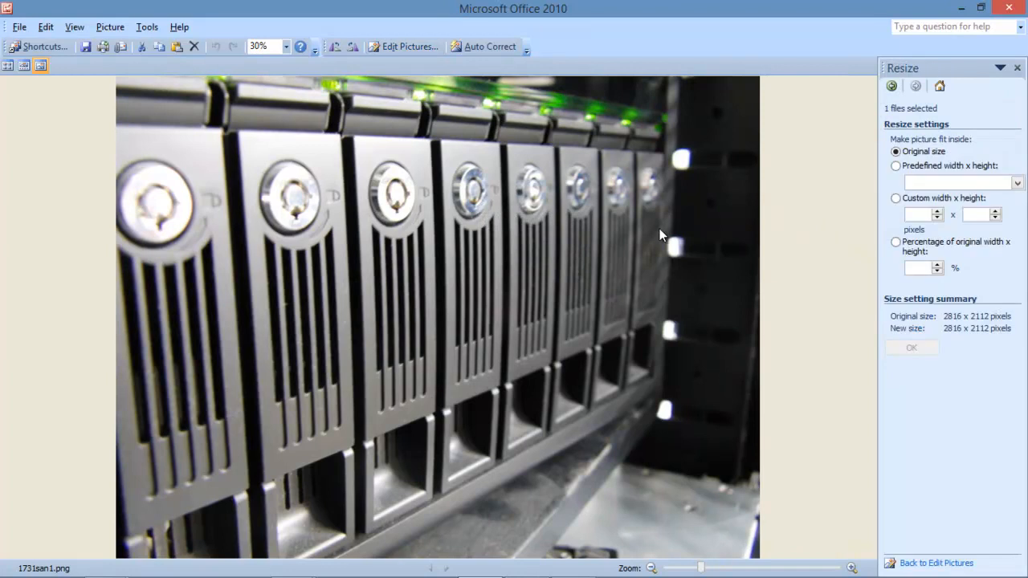
{"action": "left_click", "coordinate": [896, 198]}
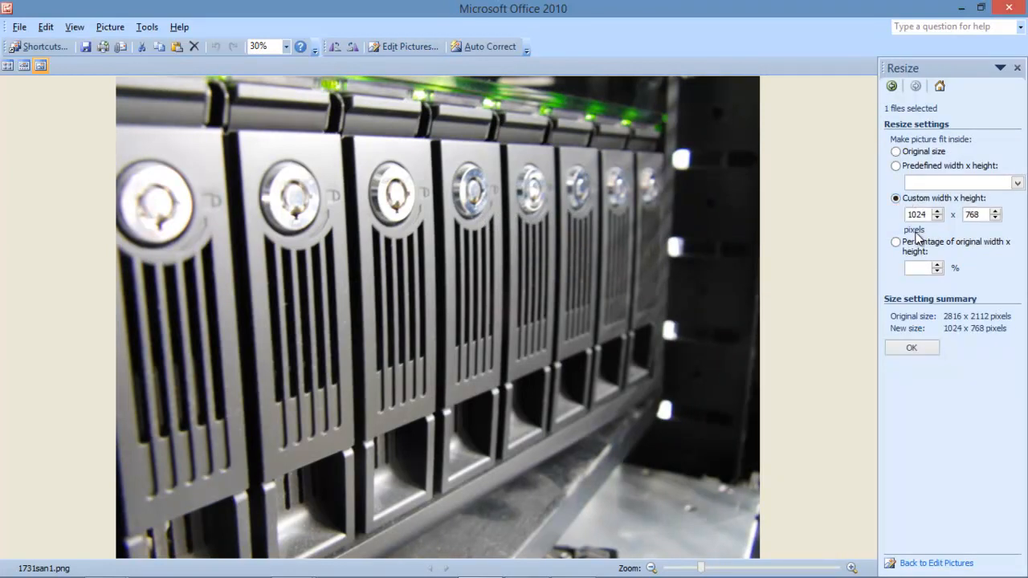
{"action": "left_click_drag", "start_coordinate": [930, 216], "coordinate": [906, 228]}
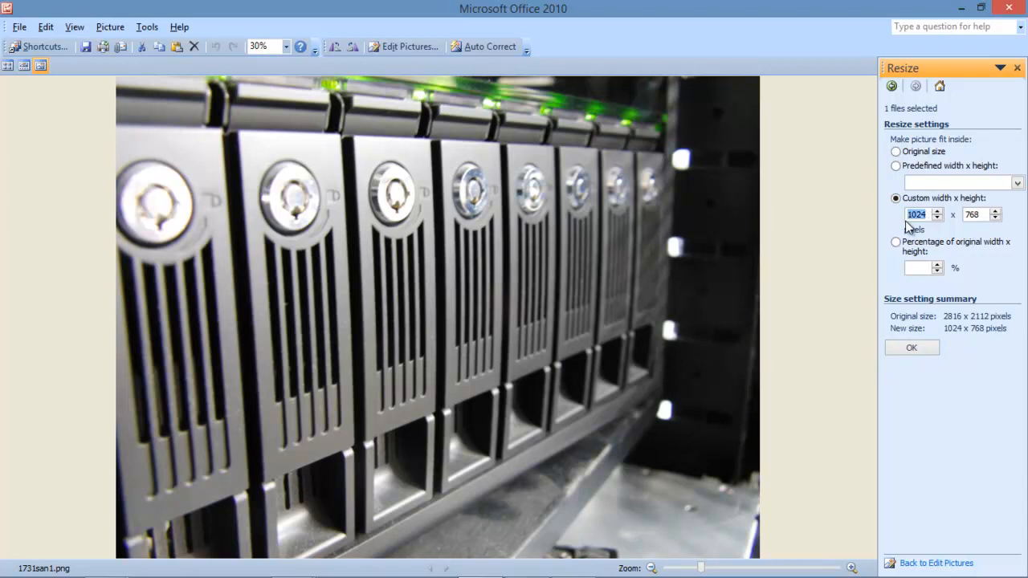
{"action": "type", "text": "704"}
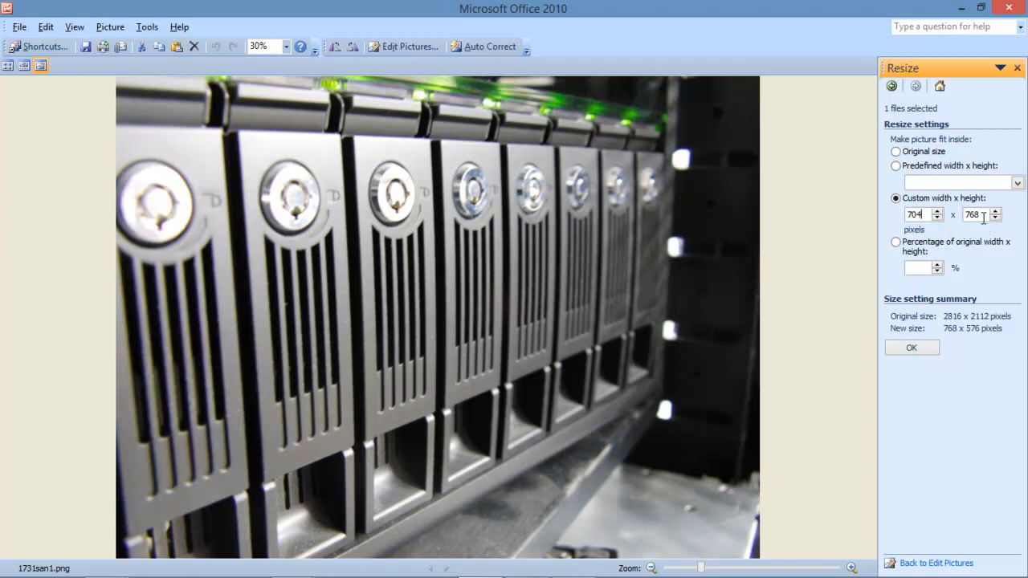
{"action": "left_click_drag", "start_coordinate": [984, 214], "coordinate": [962, 225]}
{"action": "type", "text": "528"}
{"action": "left_click", "coordinate": [911, 349]}
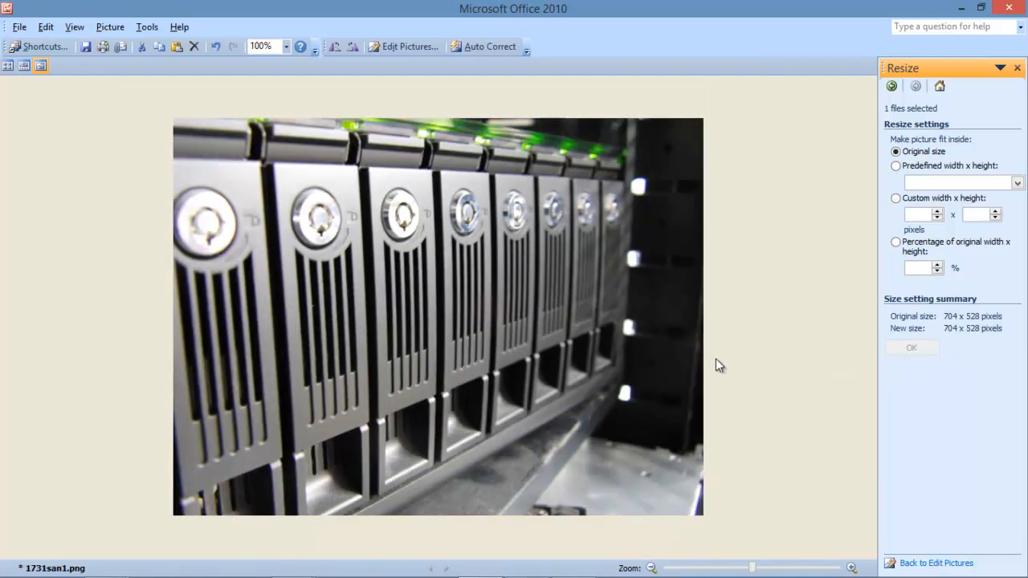
Check the required file name 1731san2 in the task sheet PDF.
{"action": "mouse_move", "coordinate": [540, 554]}
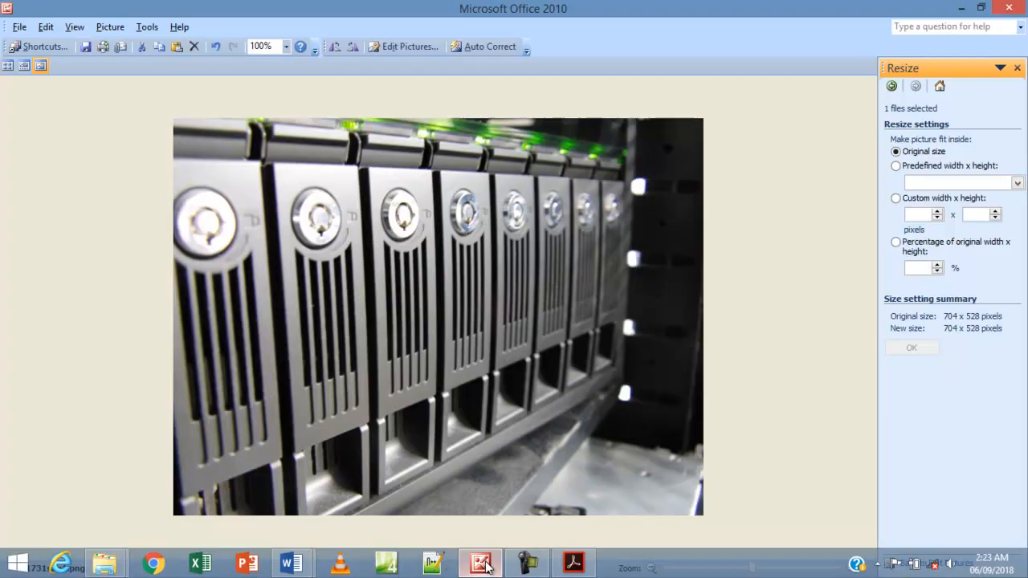
{"action": "left_click", "coordinate": [574, 563]}
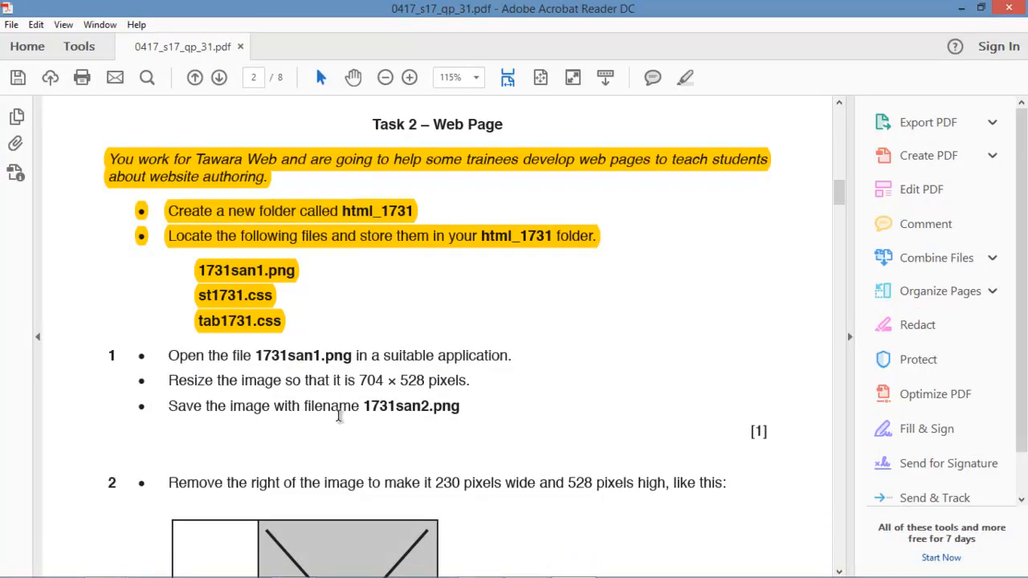
{"action": "left_click_drag", "start_coordinate": [370, 407], "coordinate": [431, 408]}
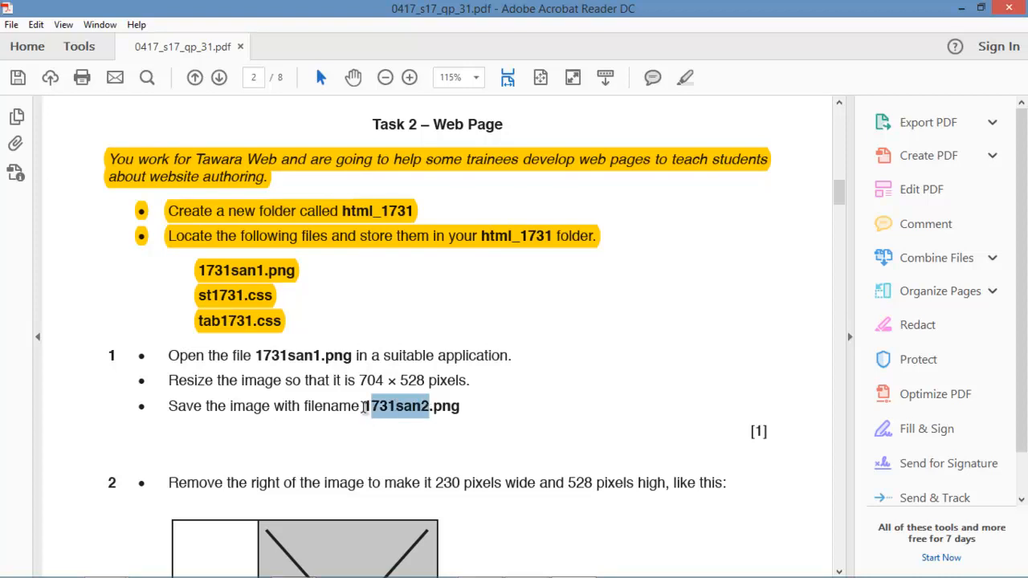
{"action": "left_click_drag", "start_coordinate": [366, 407], "coordinate": [425, 407]}
Bring Picture Manager back to the front with its File menu open.
{"action": "mouse_move", "coordinate": [586, 553]}
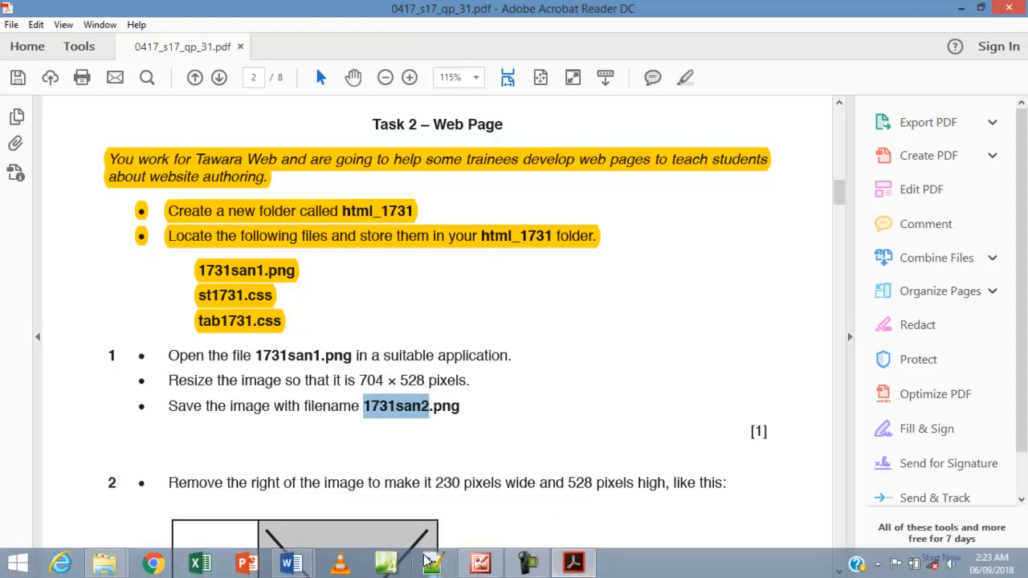
{"action": "left_click", "coordinate": [476, 565]}
{"action": "left_click", "coordinate": [19, 27]}
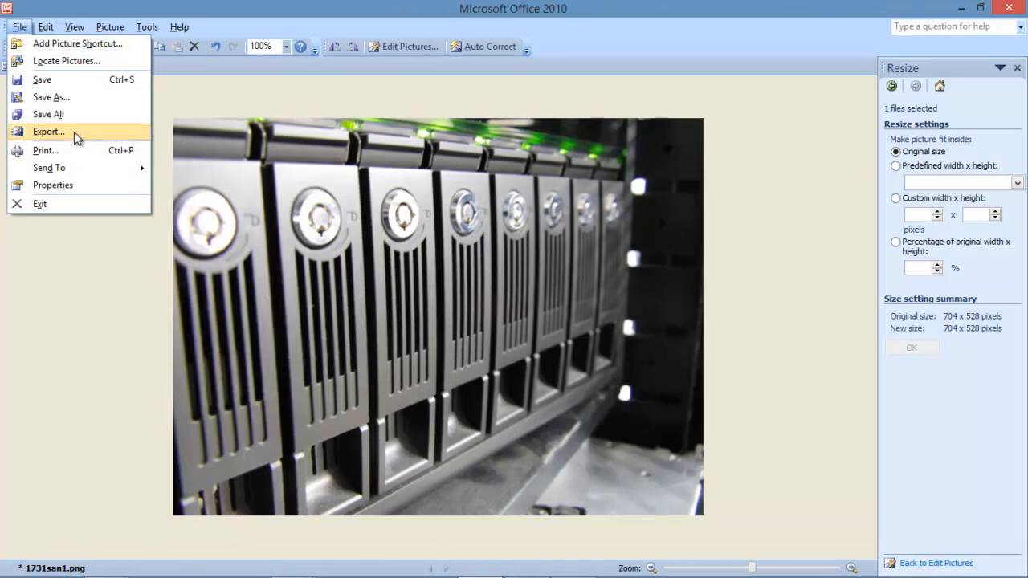
Save the resized picture as 1731san2 with PNG file type, then return to the task sheet.
{"action": "left_click", "coordinate": [165, 108]}
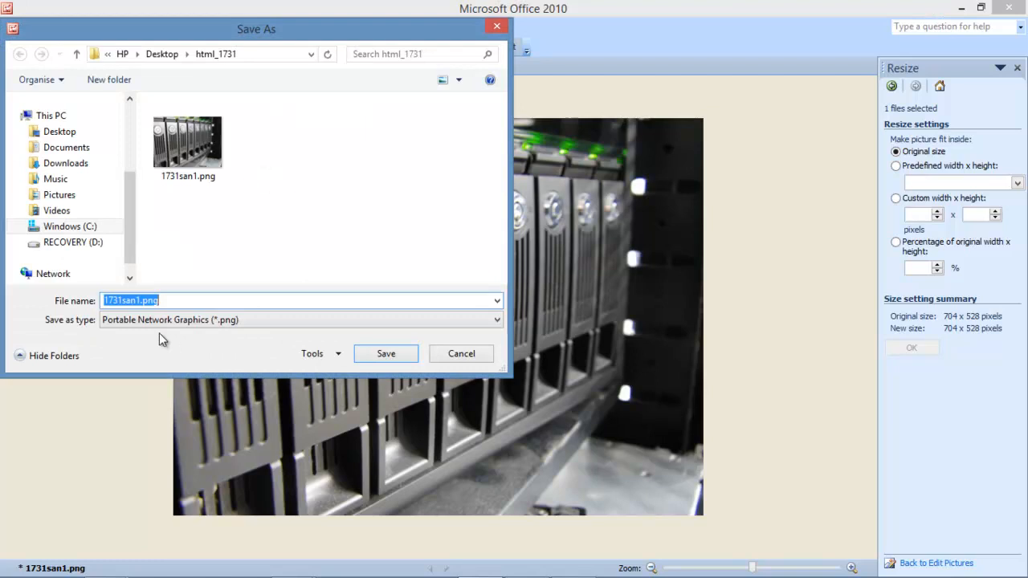
{"action": "type", "text": "1731san2"}
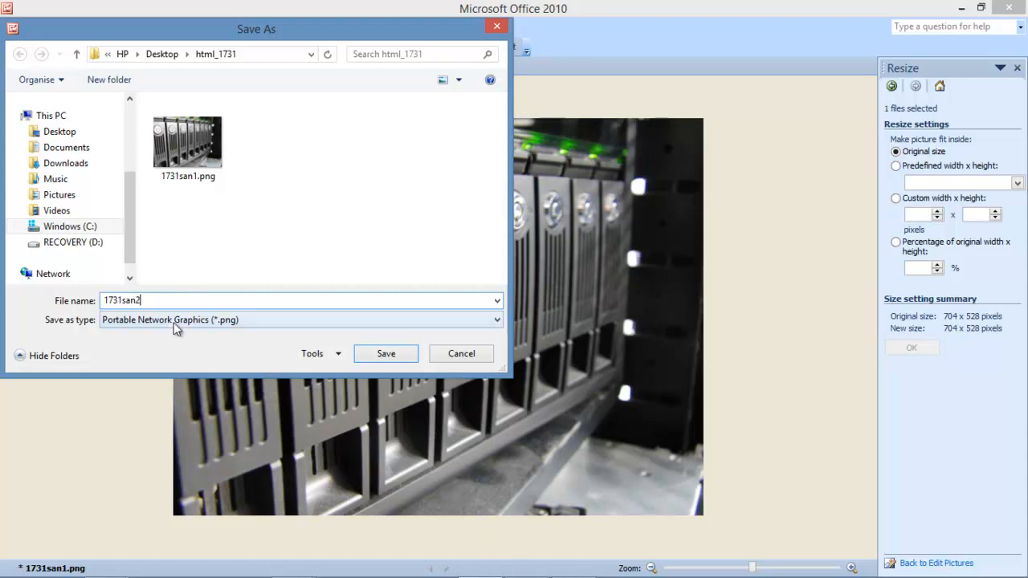
{"action": "left_click", "coordinate": [244, 319]}
{"action": "left_click", "coordinate": [314, 321]}
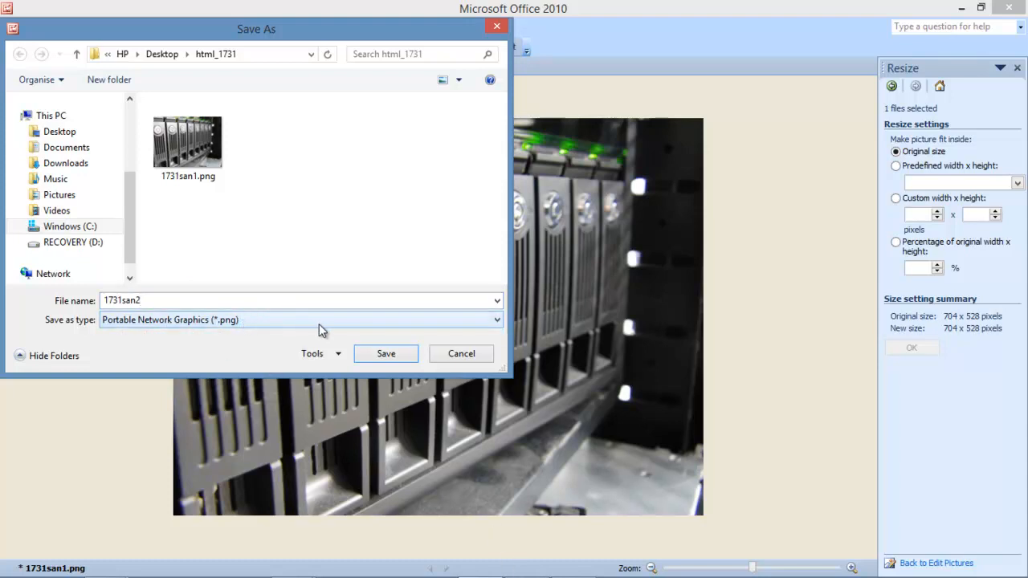
{"action": "left_click", "coordinate": [397, 357]}
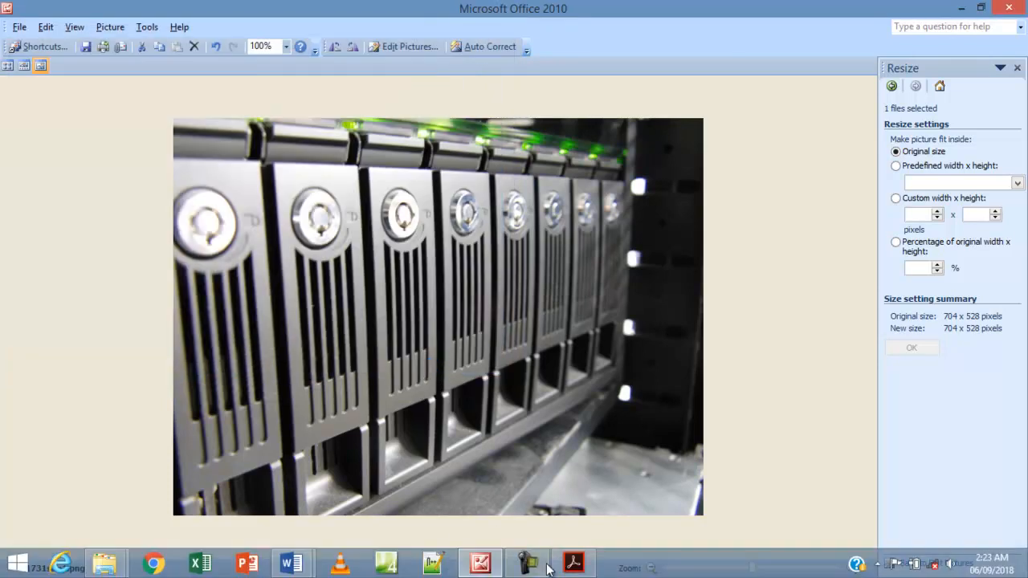
{"action": "left_click", "coordinate": [574, 563]}
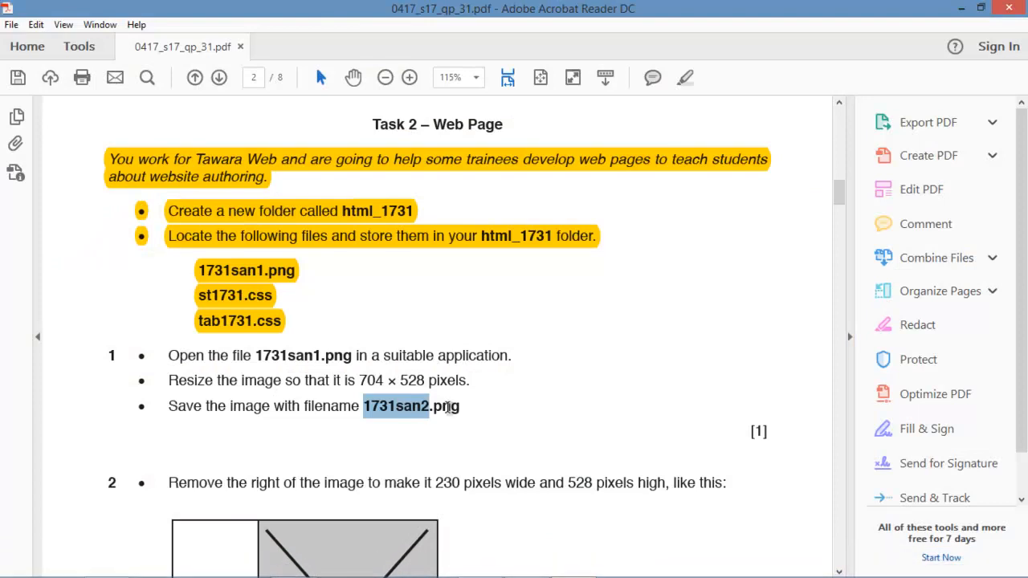
Highlight question 1's bullets (open 1731san1.png, resize to 704 × 528, save as 1731san2.png) in yellow.
{"action": "left_click_drag", "start_coordinate": [462, 406], "coordinate": [172, 353]}
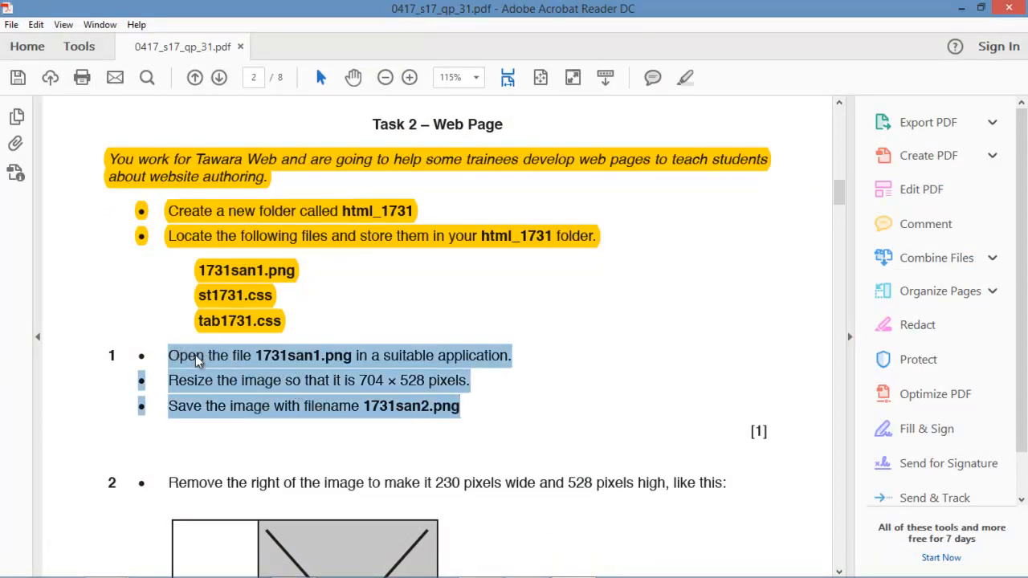
{"action": "right_click", "coordinate": [197, 360]}
{"action": "left_click", "coordinate": [241, 401]}
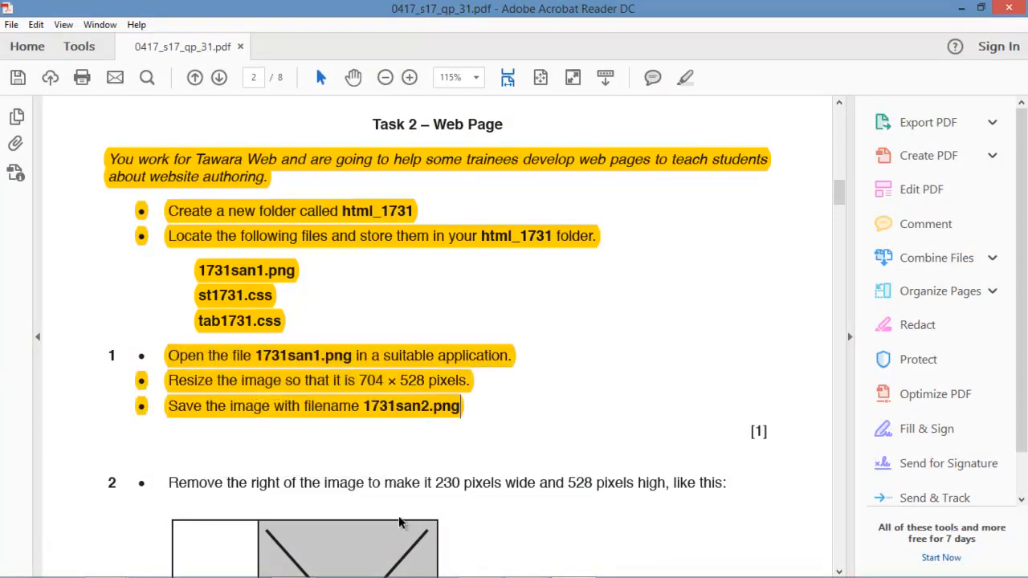
{"action": "scroll", "coordinate": [295, 471], "scroll_direction": "down", "scroll_amount": 3}
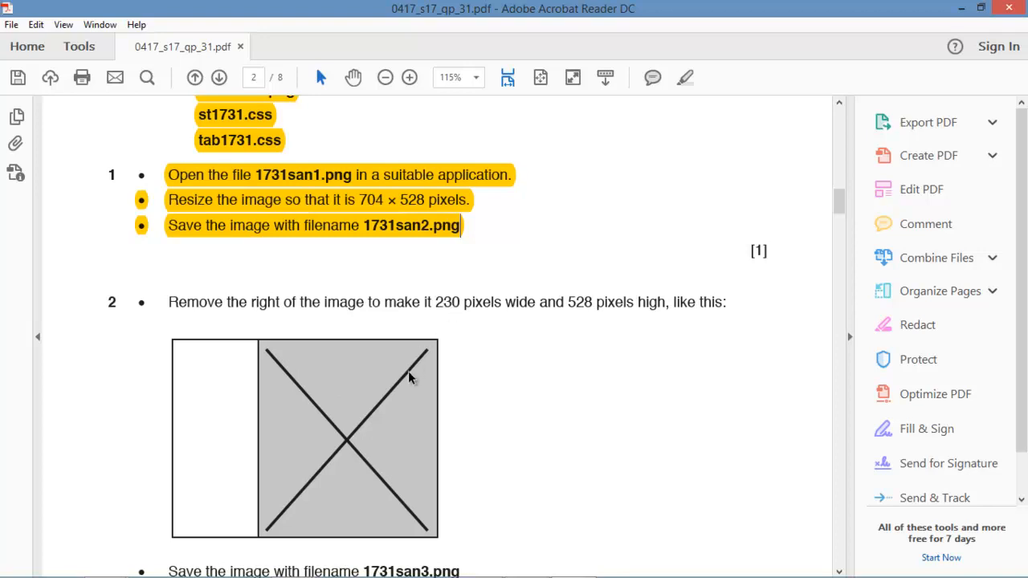
{"action": "left_click", "coordinate": [381, 200]}
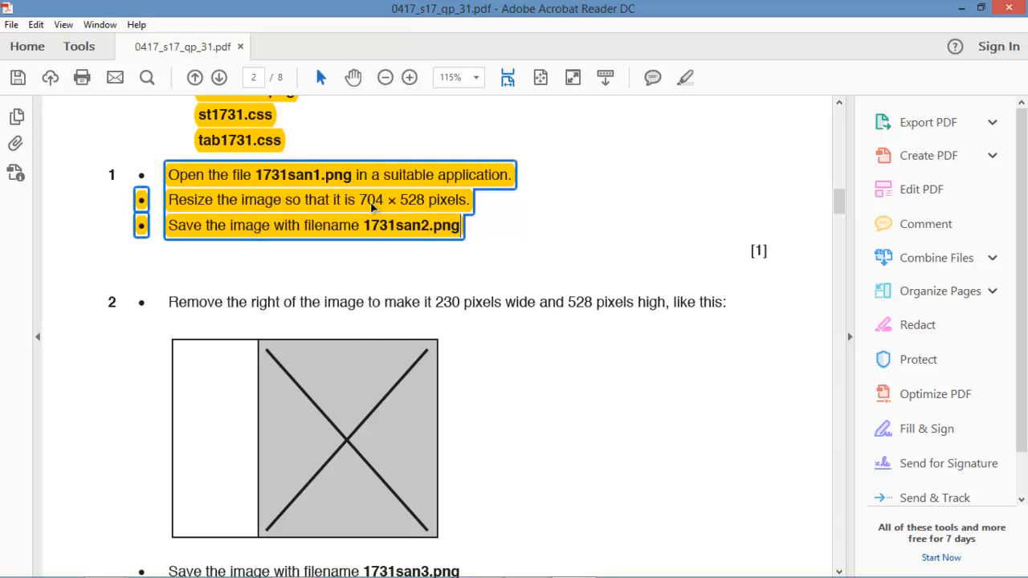
{"action": "left_click", "coordinate": [258, 344]}
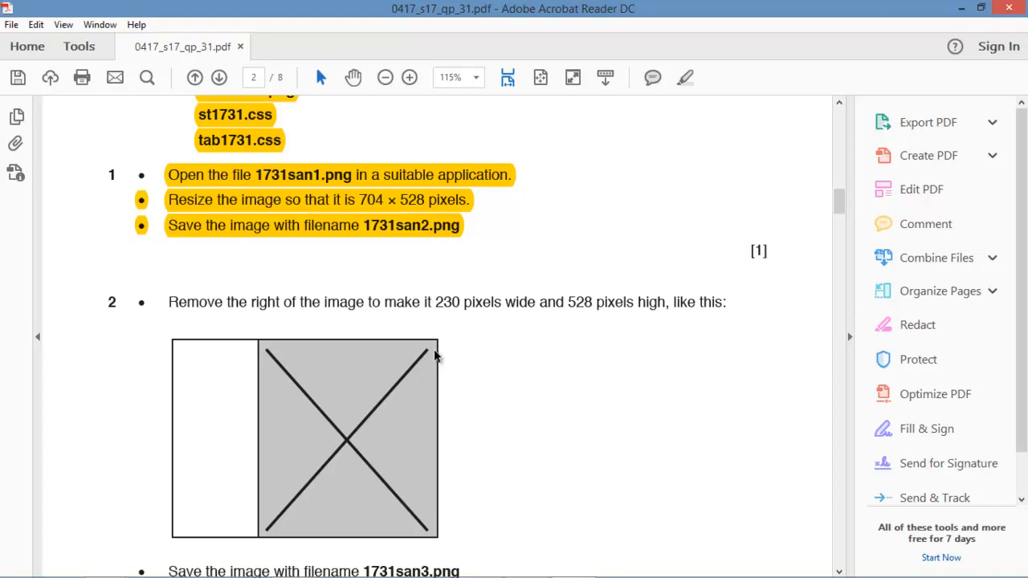
Crop 474 pixels off the picture's right side, leaving it 230 x 528 pixels.
{"action": "mouse_move", "coordinate": [555, 574]}
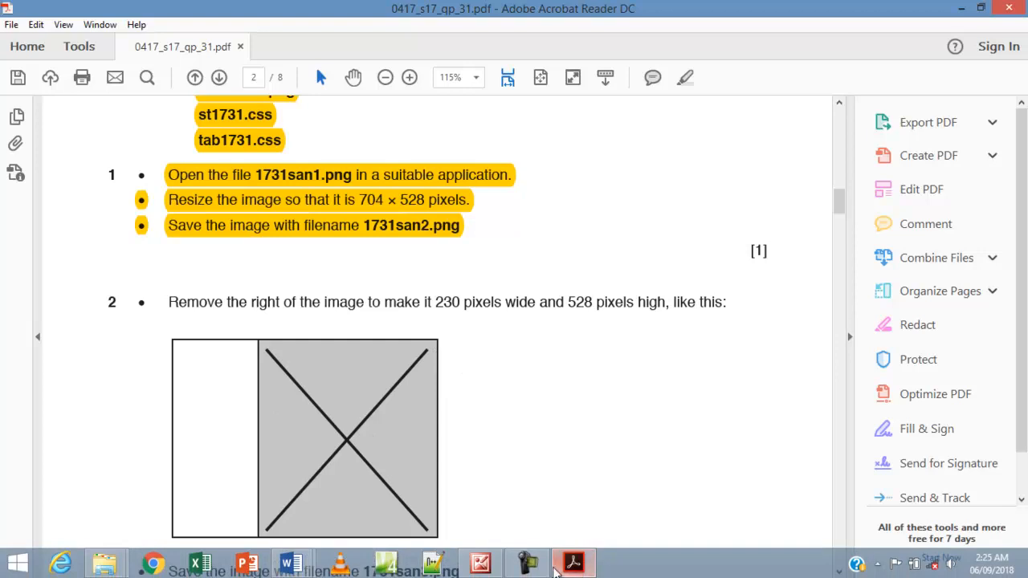
{"action": "left_click", "coordinate": [481, 564]}
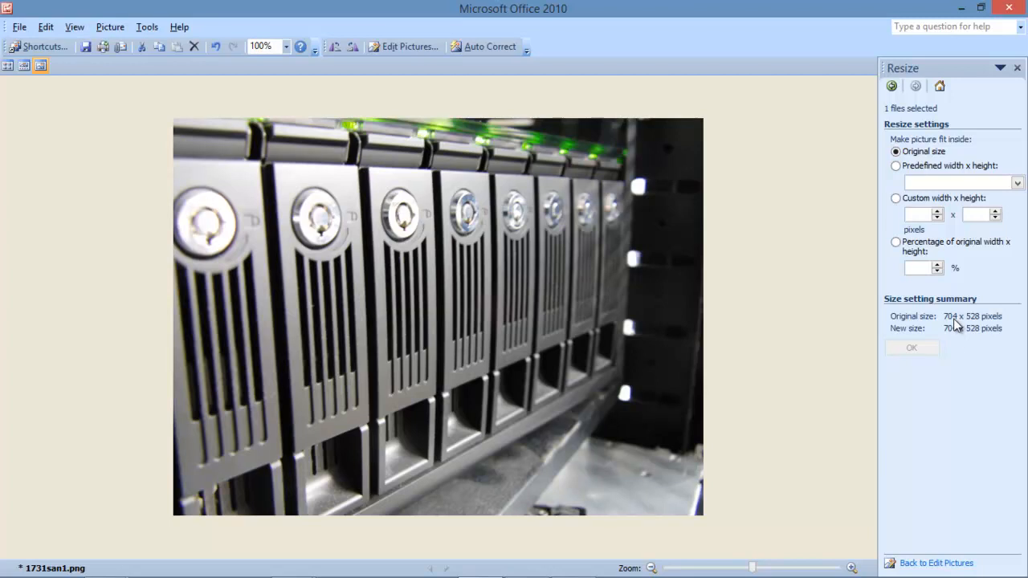
{"action": "left_click", "coordinate": [1000, 68]}
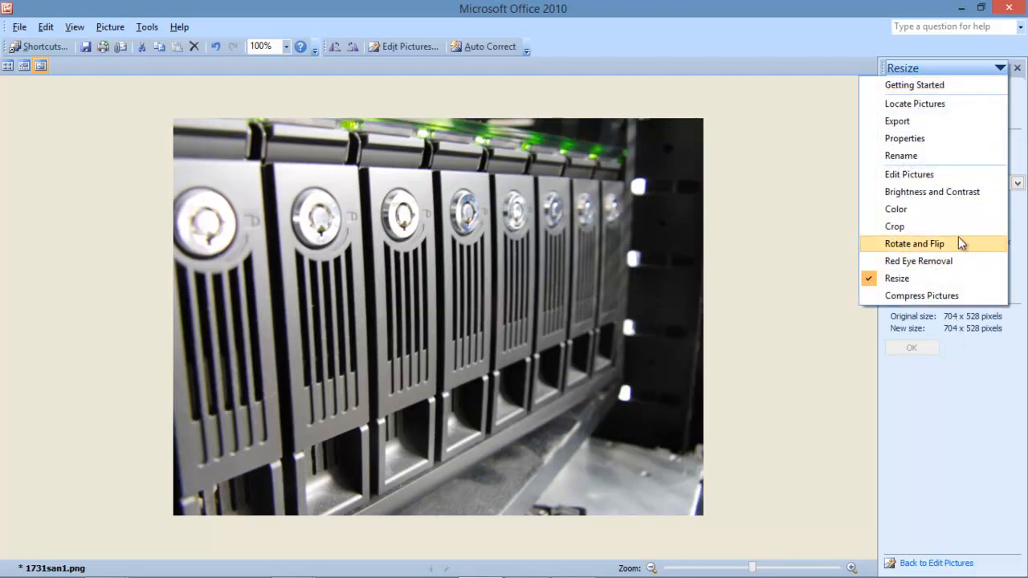
{"action": "left_click", "coordinate": [908, 226]}
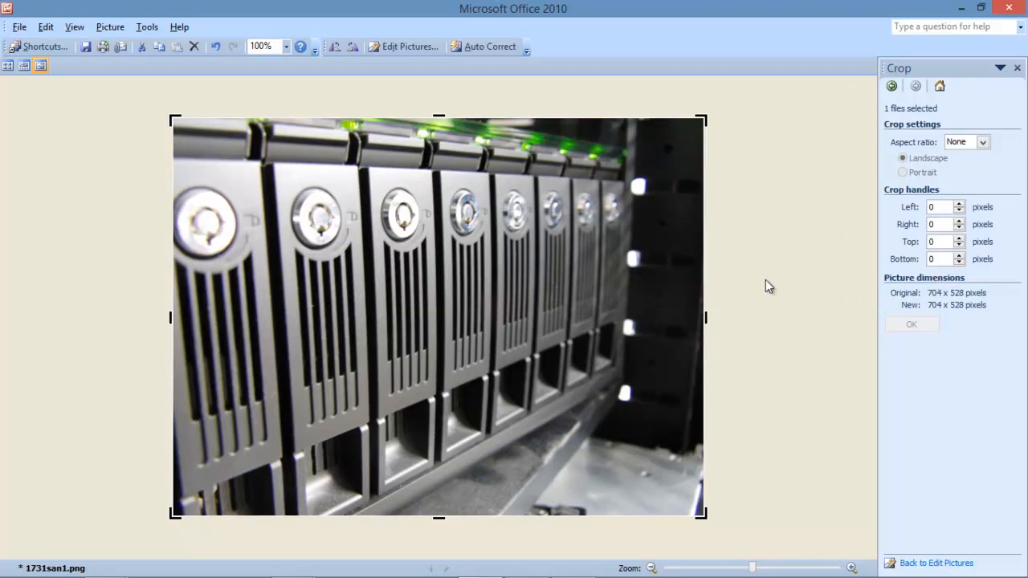
{"action": "left_click", "coordinate": [944, 227]}
{"action": "left_click_drag", "start_coordinate": [944, 228], "coordinate": [921, 234]}
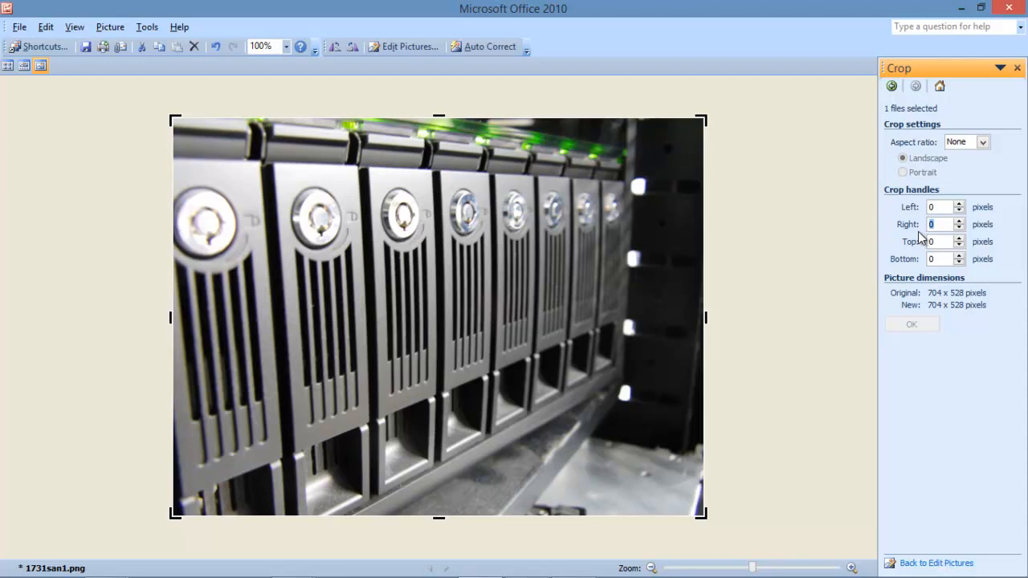
{"action": "type", "text": "47"}
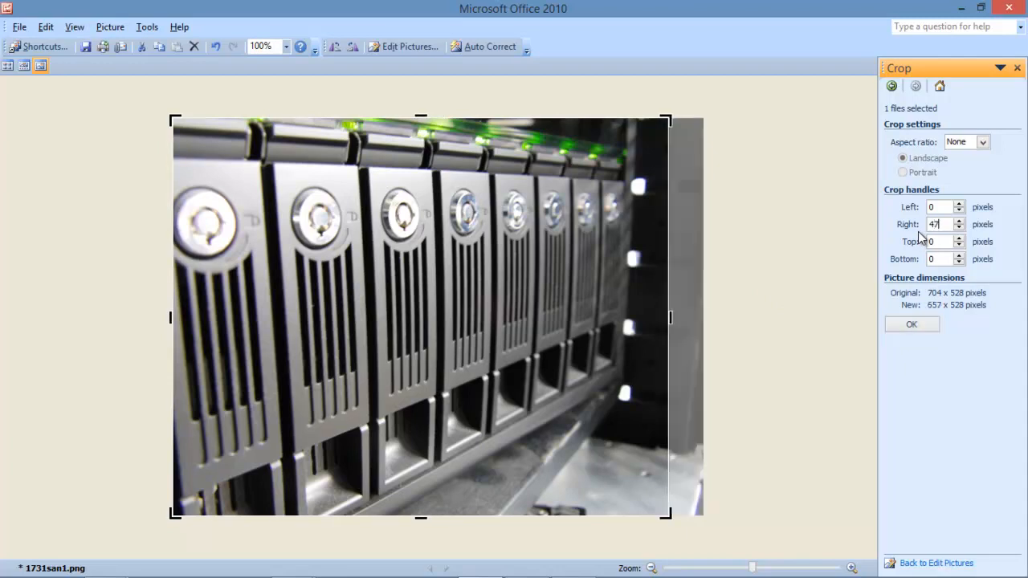
{"action": "type", "text": "4"}
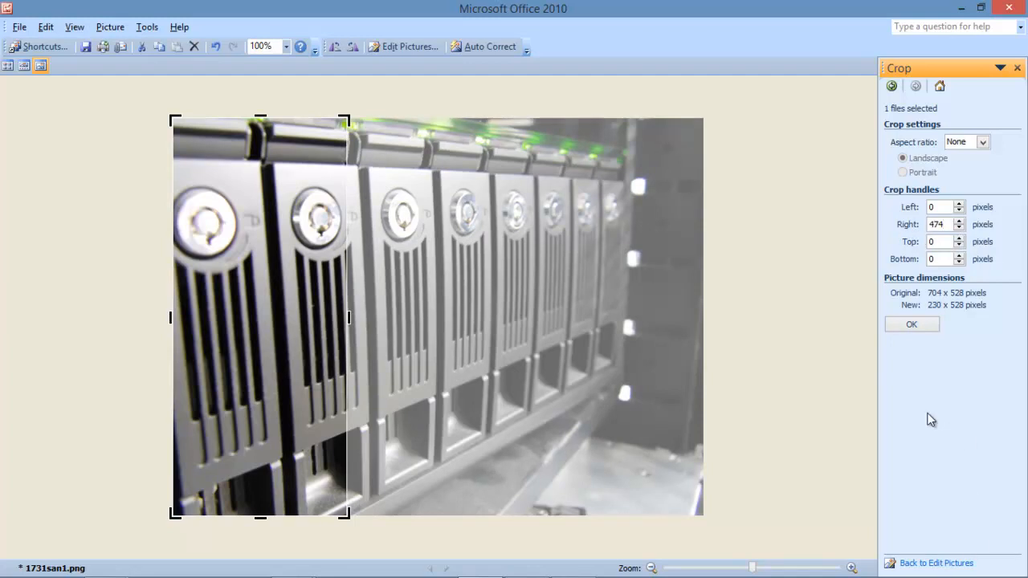
{"action": "left_click", "coordinate": [907, 326]}
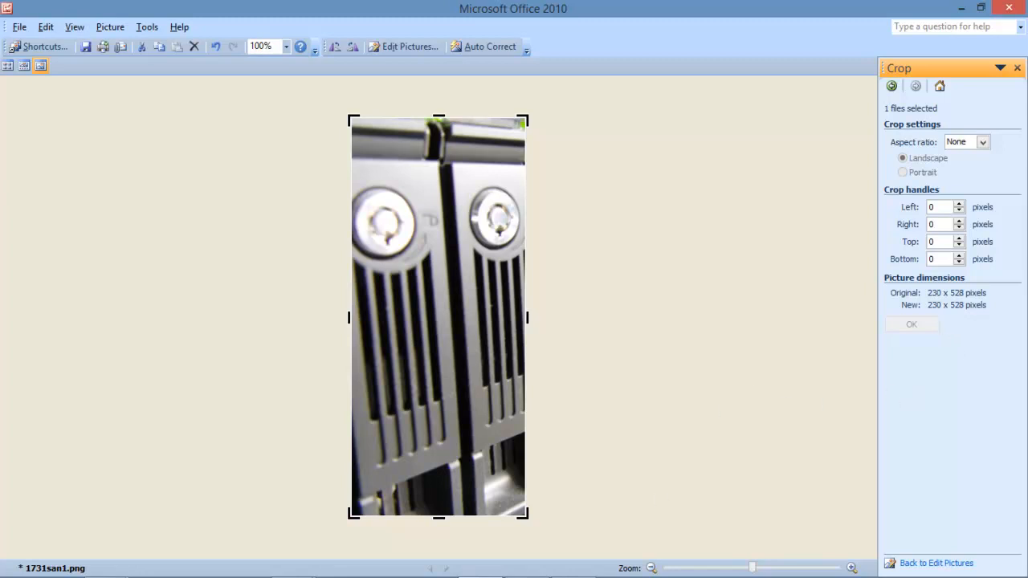
{"action": "left_click", "coordinate": [566, 560]}
Check question 2's required file name 1731san3, then return to Picture Manager.
{"action": "scroll", "coordinate": [377, 413], "scroll_direction": "down", "scroll_amount": 3}
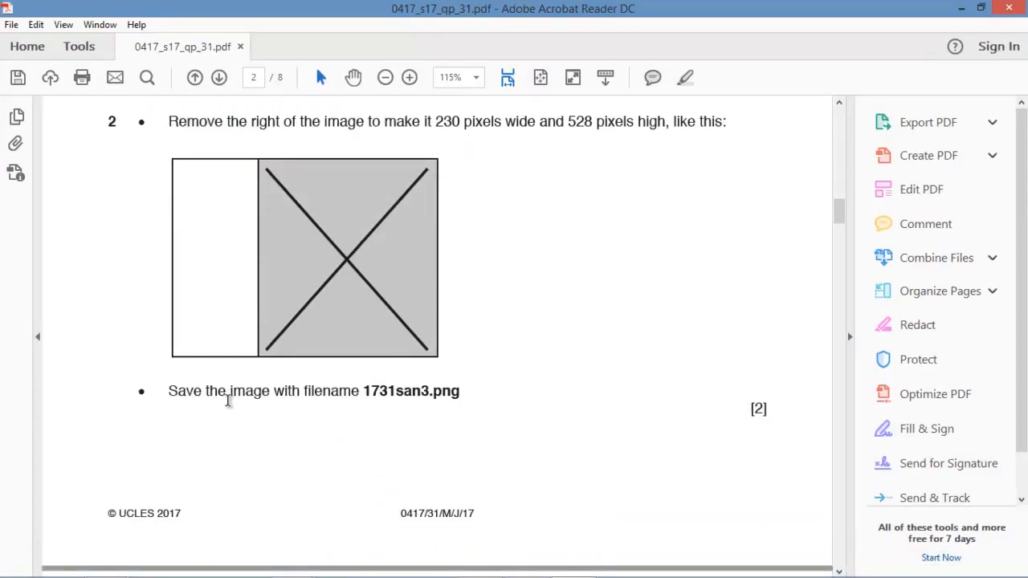
{"action": "left_click_drag", "start_coordinate": [364, 391], "coordinate": [427, 394]}
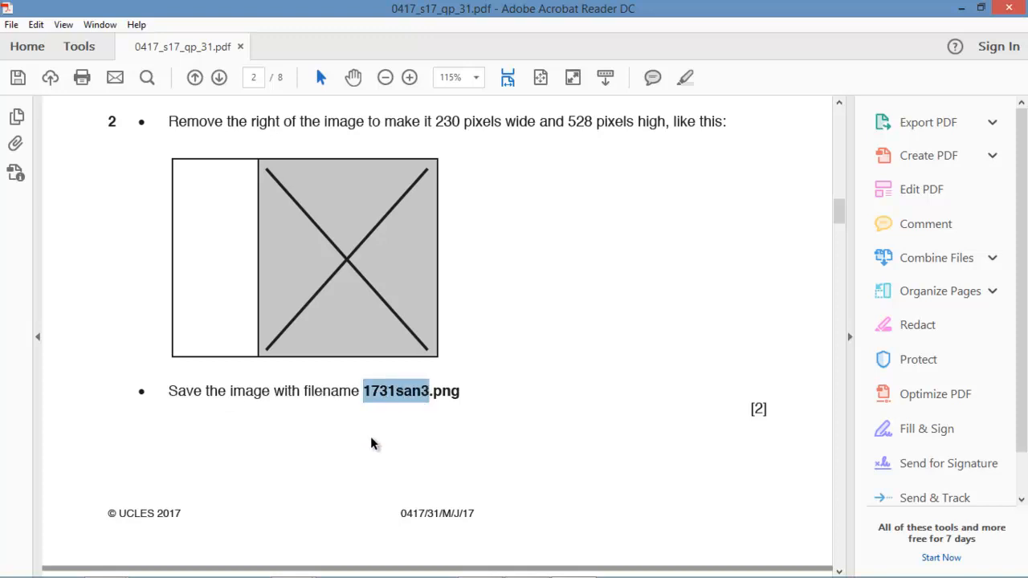
{"action": "mouse_move", "coordinate": [490, 569]}
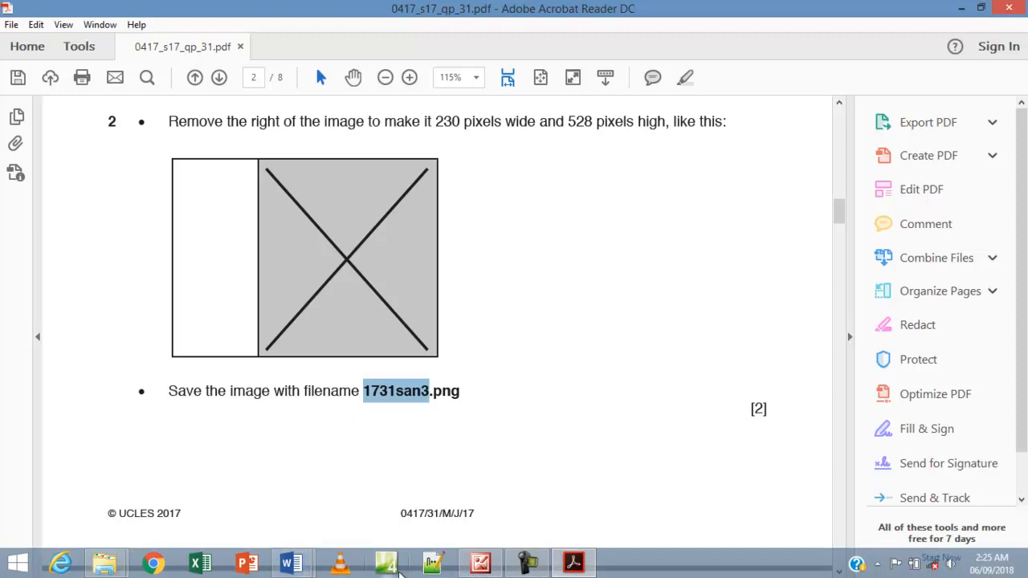
{"action": "left_click", "coordinate": [485, 561]}
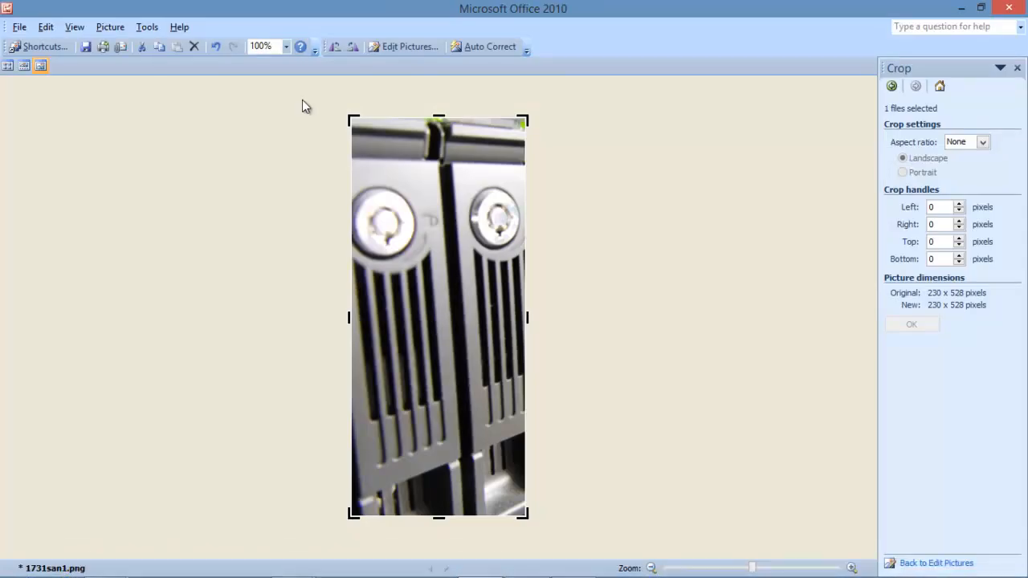
Save the cropped picture under the new name 1731san3.png.
{"action": "left_click", "coordinate": [19, 27]}
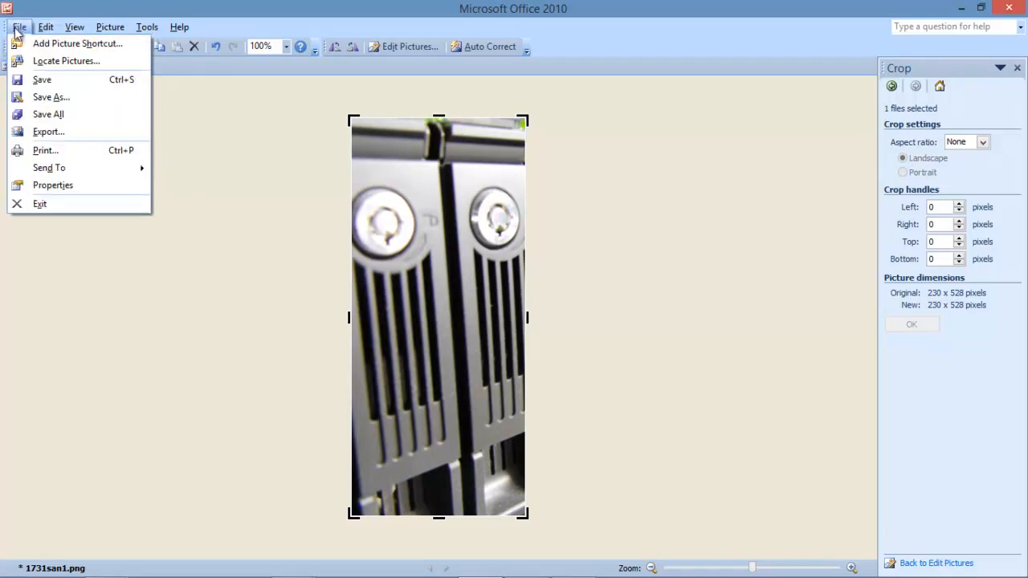
{"action": "left_click", "coordinate": [52, 97]}
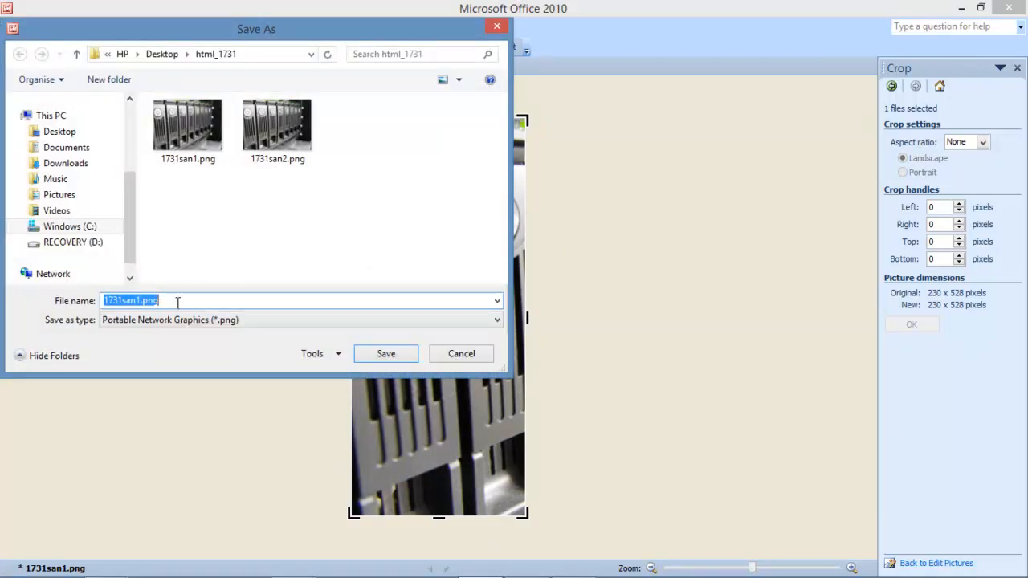
{"action": "type", "text": "1731san3"}
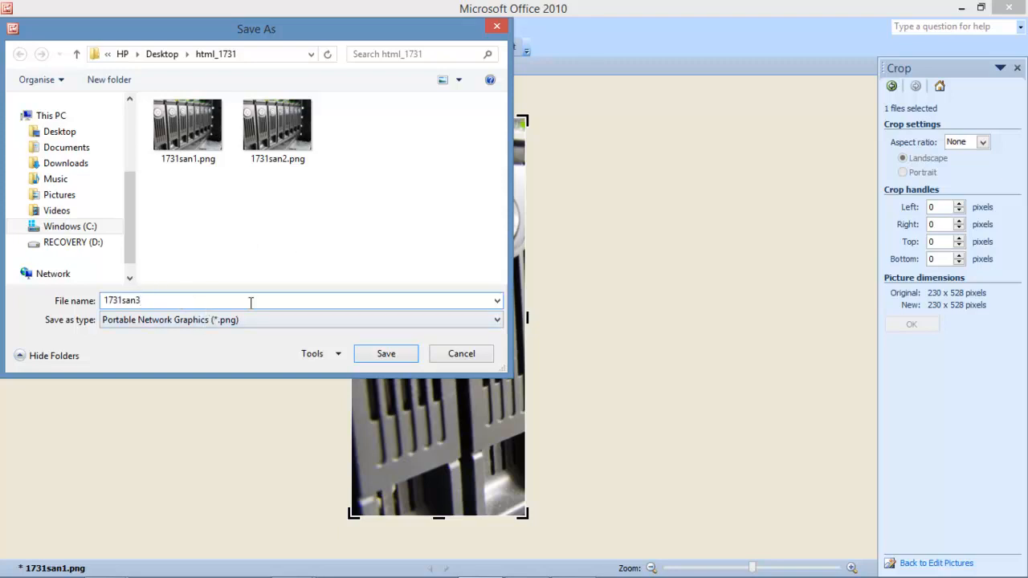
{"action": "left_click", "coordinate": [384, 354]}
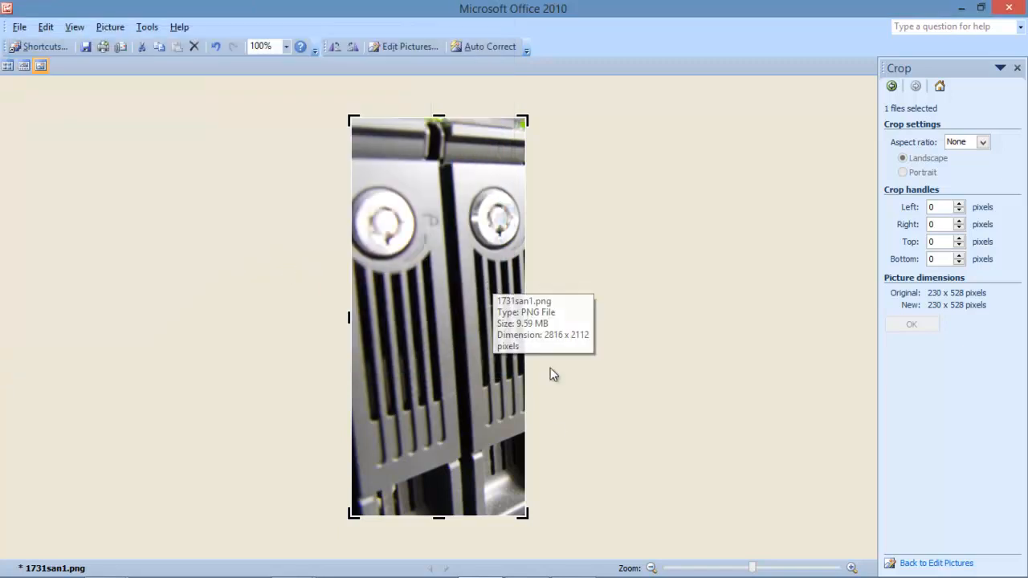
{"action": "mouse_move", "coordinate": [455, 570]}
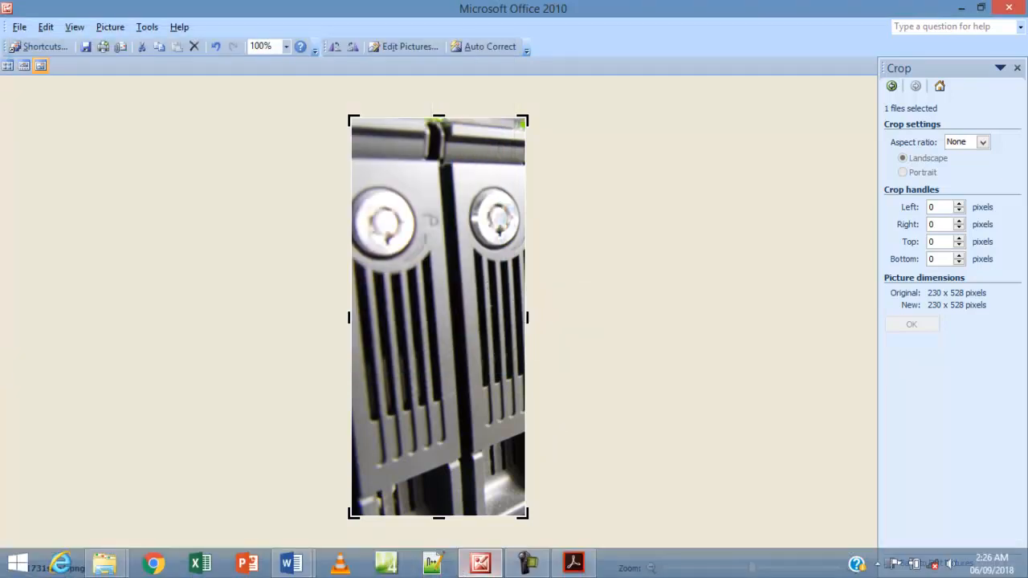
Read page 3's folder-screenshot task, then bring the html_1731 folder window forward.
{"action": "left_click", "coordinate": [574, 562]}
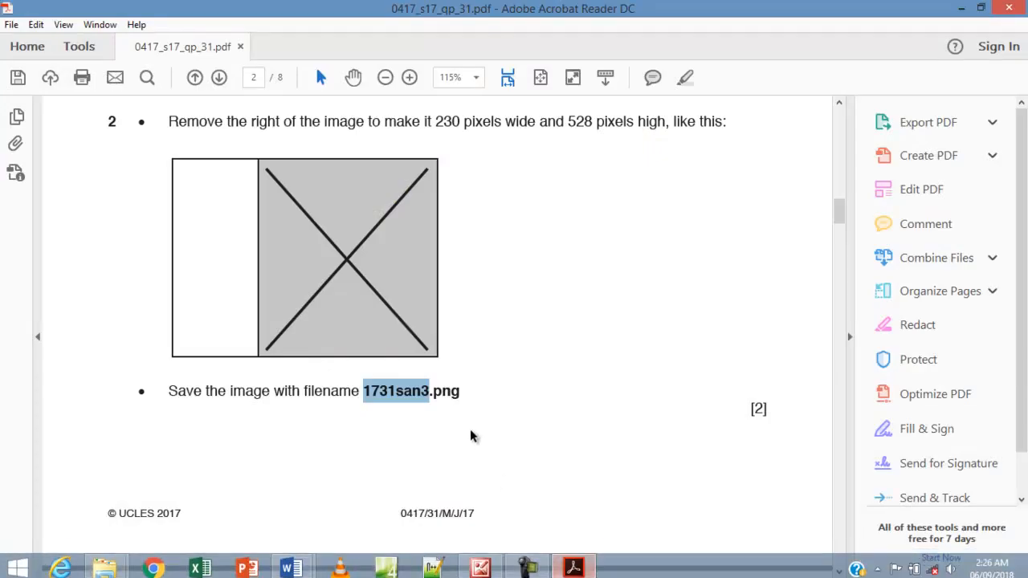
{"action": "scroll", "coordinate": [472, 434], "scroll_direction": "down", "scroll_amount": 8}
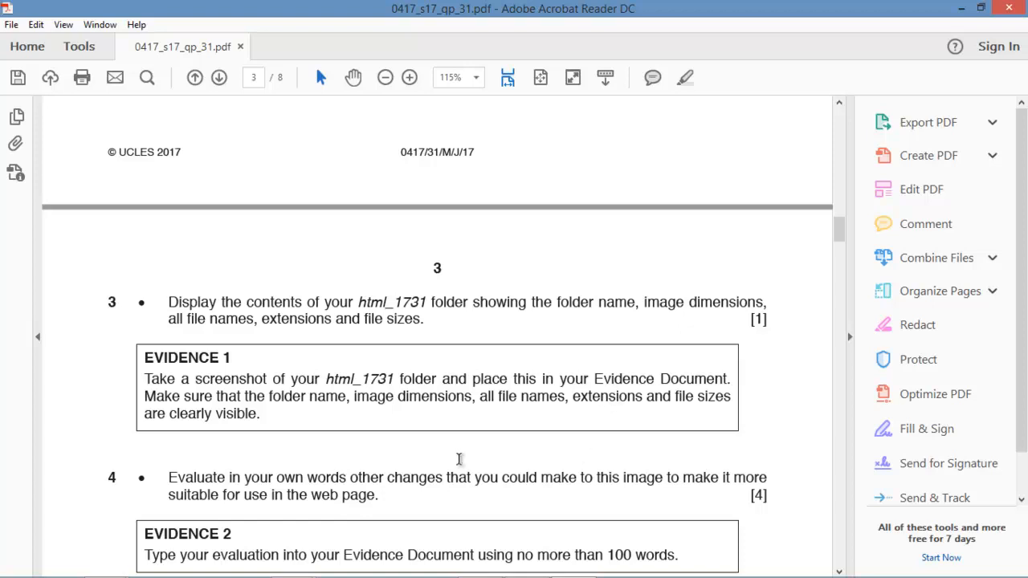
{"action": "mouse_move", "coordinate": [450, 577]}
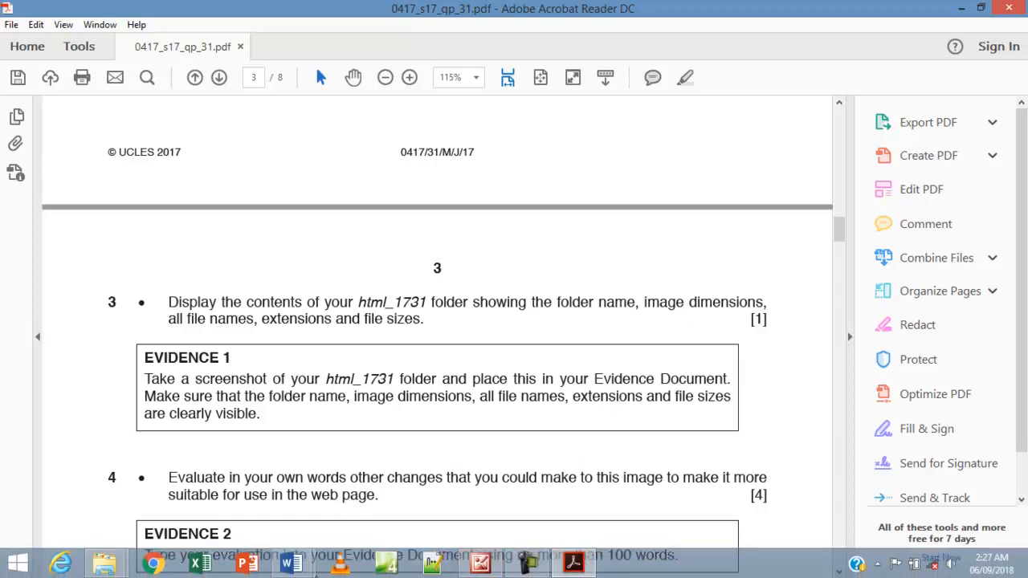
{"action": "mouse_move", "coordinate": [117, 569]}
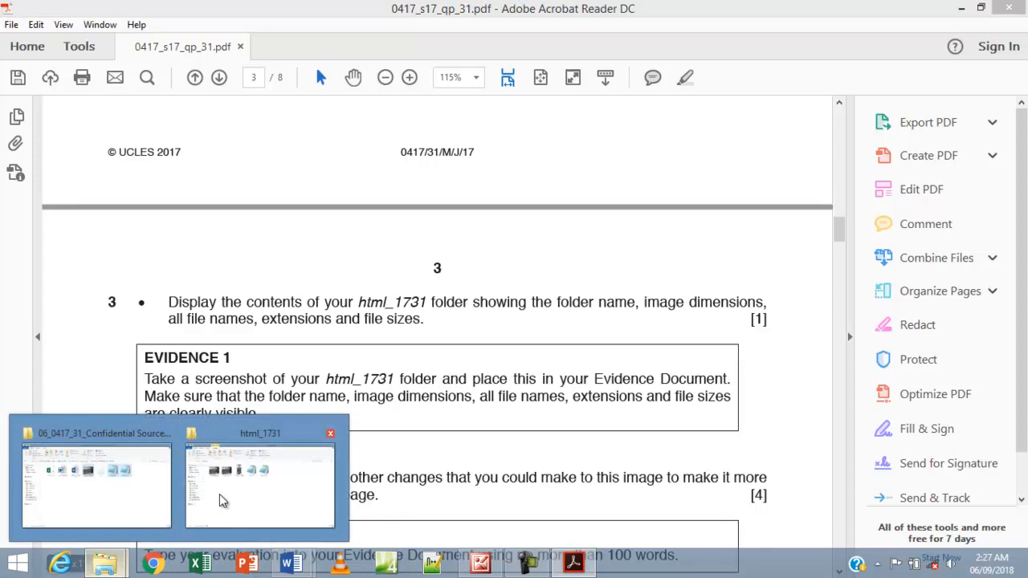
{"action": "left_click", "coordinate": [245, 486]}
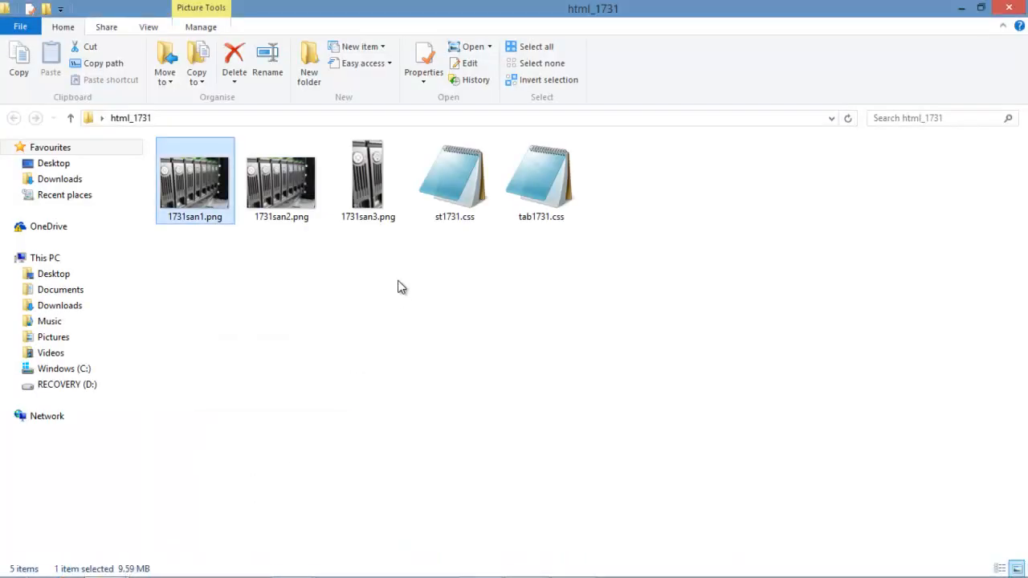
Show html_1731 in Details view with file extensions and a narrower Type column.
{"action": "left_click", "coordinate": [1000, 568]}
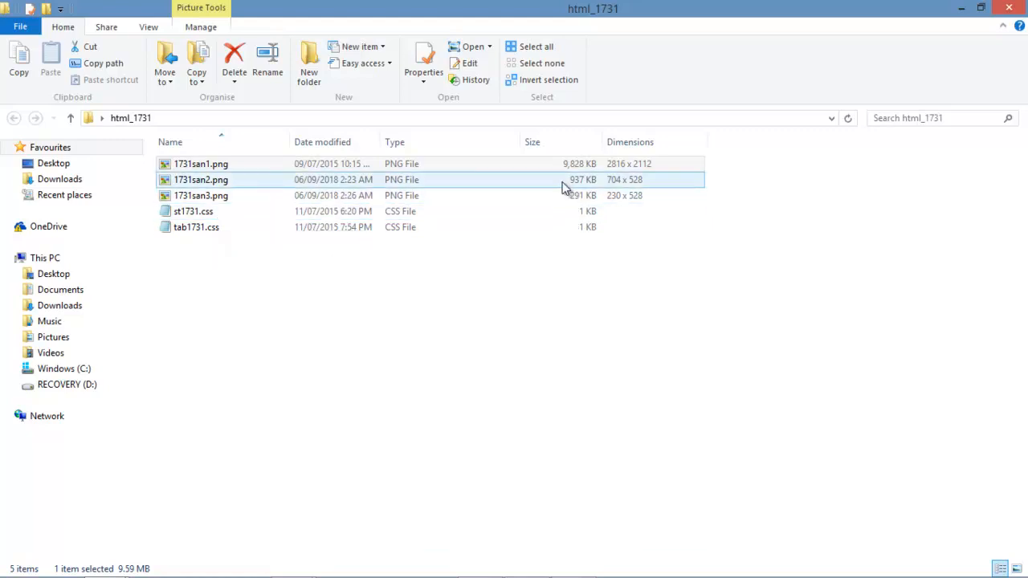
{"action": "left_click", "coordinate": [147, 28]}
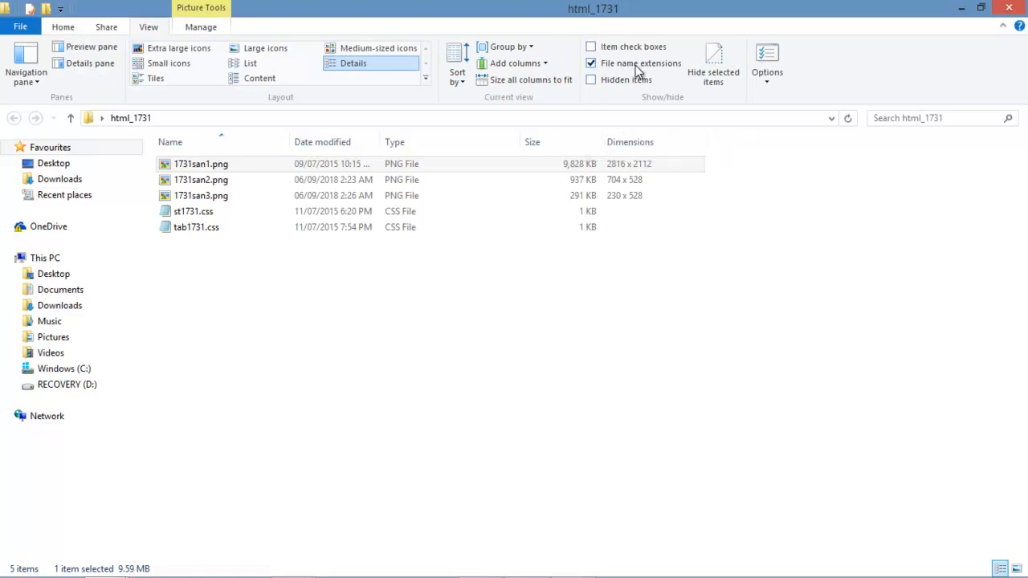
{"action": "left_click", "coordinate": [72, 27]}
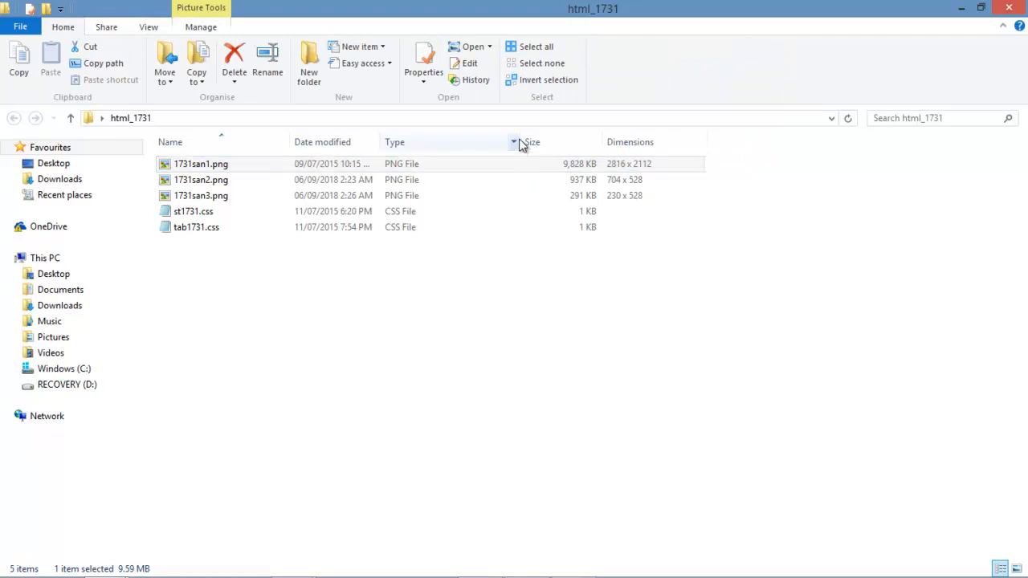
{"action": "left_click_drag", "start_coordinate": [520, 142], "coordinate": [458, 143]}
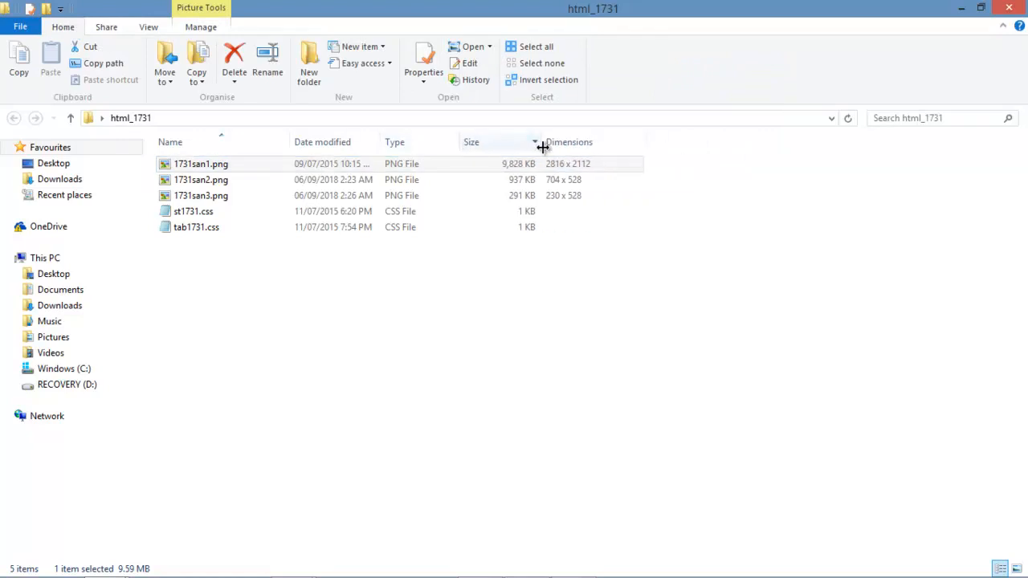
Review the column choices so the Dimensions column shows 704 x 528 and 230 x 528.
{"action": "left_click", "coordinate": [591, 164]}
{"action": "right_click", "coordinate": [664, 145]}
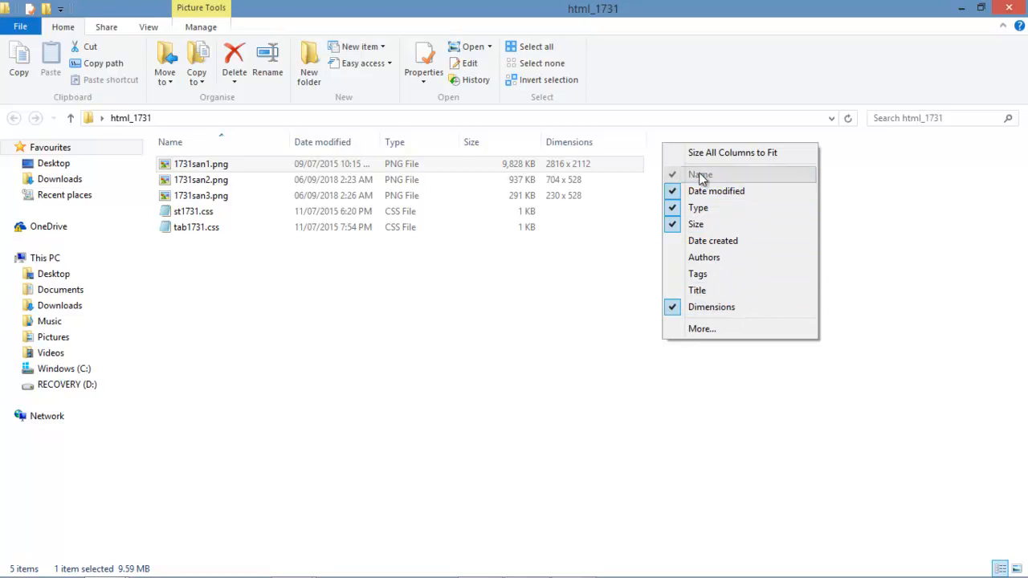
{"action": "left_click", "coordinate": [701, 330]}
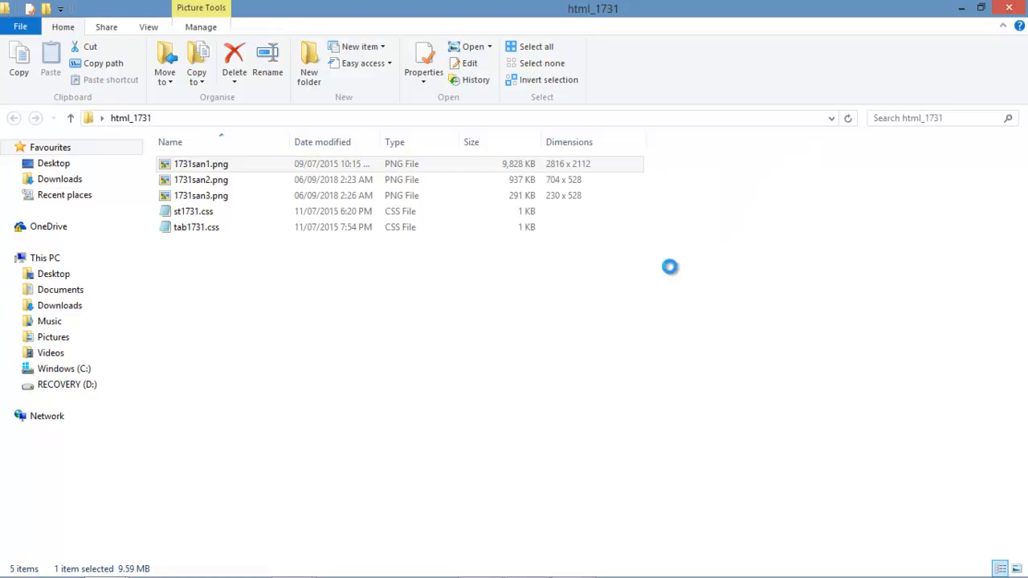
{"action": "mouse_move", "coordinate": [560, 216]}
{"action": "left_mouse_down"}
{"action": "mouse_move", "coordinate": [562, 233]}
{"action": "mouse_move", "coordinate": [564, 210]}
{"action": "left_mouse_up"}
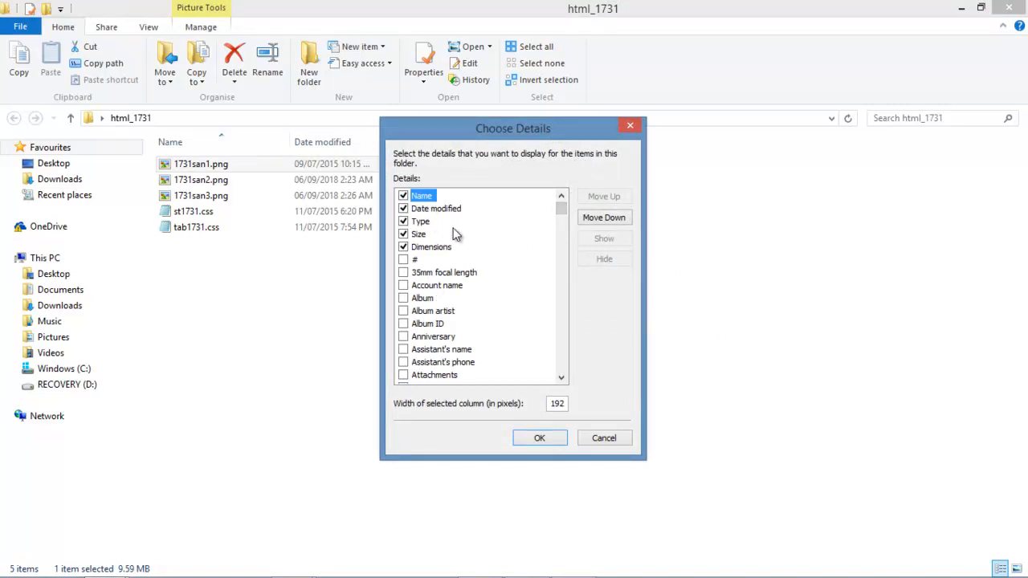
{"action": "left_click", "coordinate": [631, 125]}
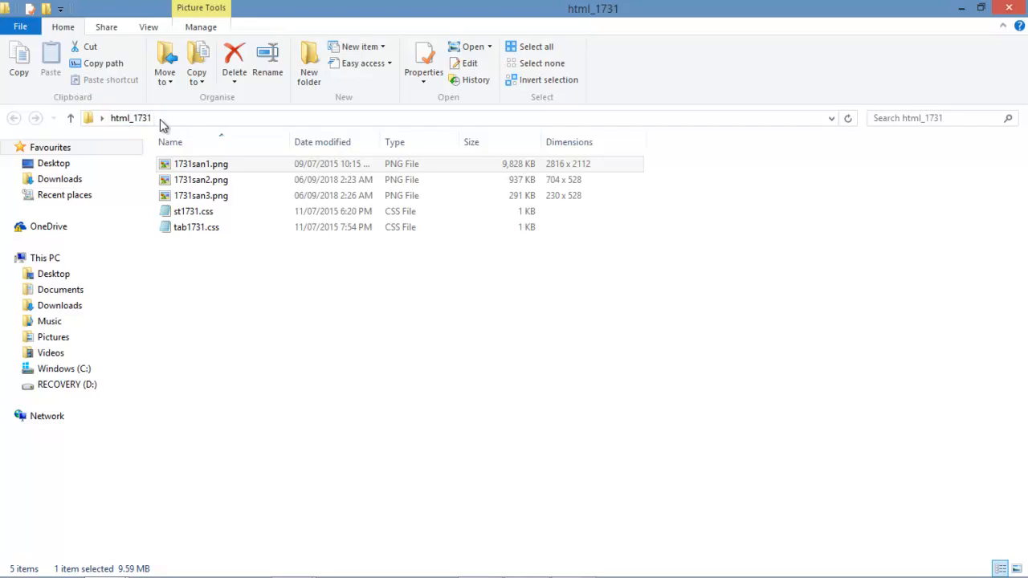
Copy a Lightshot capture of the html_1731 folder listing and bring up 1731evidence001.docx.
{"action": "key", "text": "Print"}
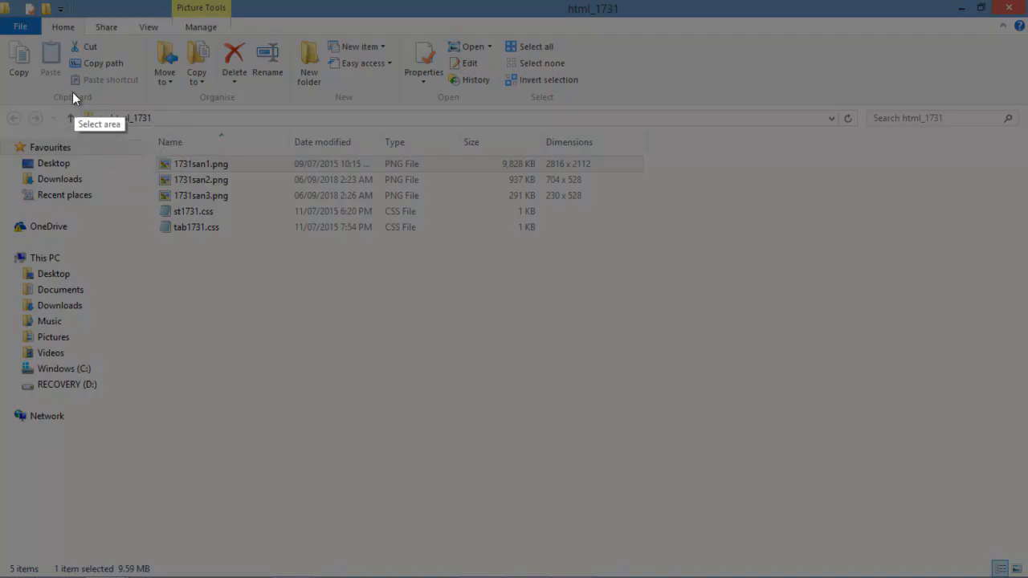
{"action": "mouse_move", "coordinate": [62, 16]}
{"action": "left_mouse_down"}
{"action": "mouse_move", "coordinate": [230, 243]}
{"action": "mouse_move", "coordinate": [673, 297]}
{"action": "left_mouse_up"}
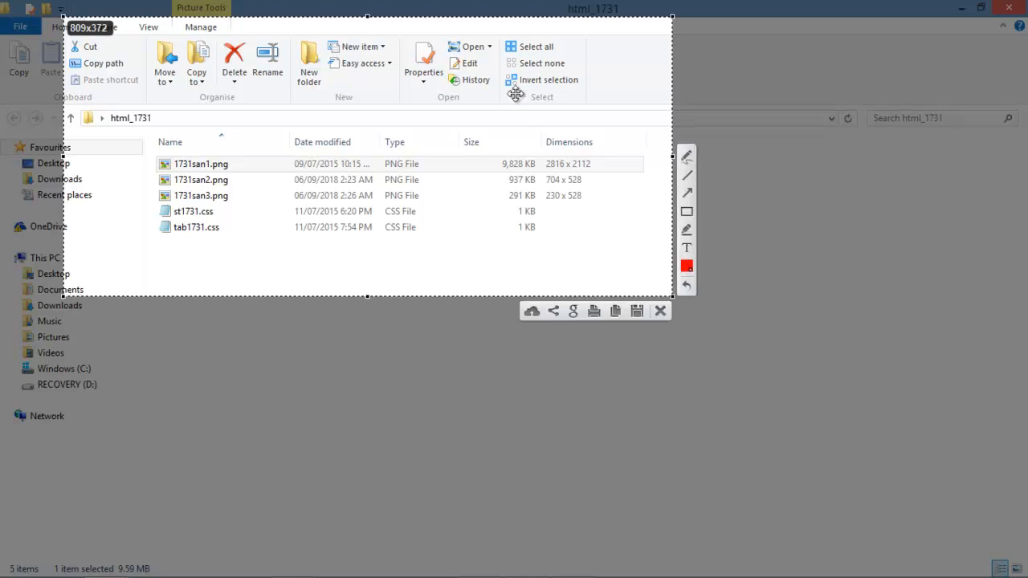
{"action": "left_click_drag", "start_coordinate": [370, 17], "coordinate": [369, 4]}
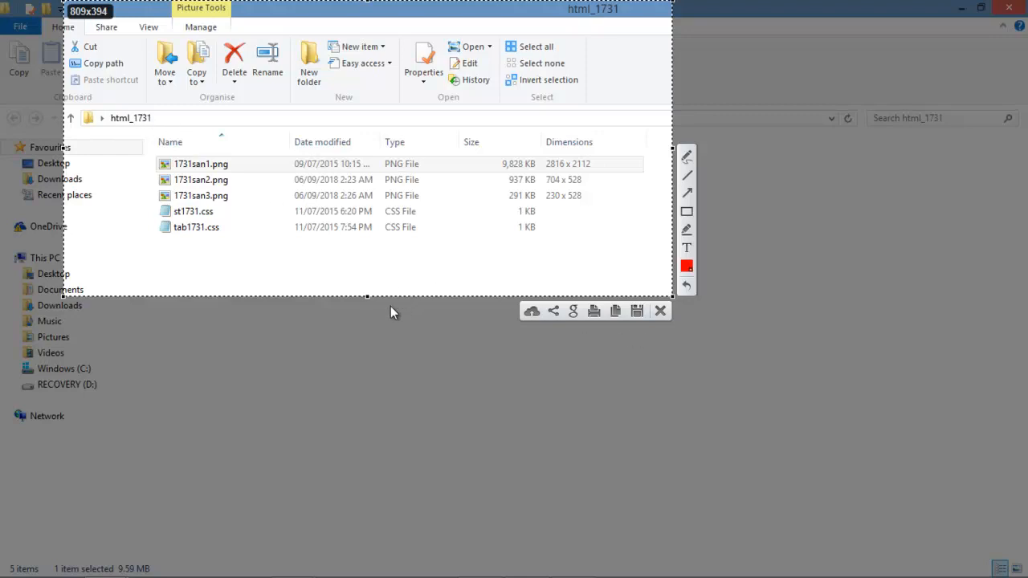
{"action": "left_click_drag", "start_coordinate": [367, 297], "coordinate": [367, 241]}
{"action": "left_click", "coordinate": [613, 252]}
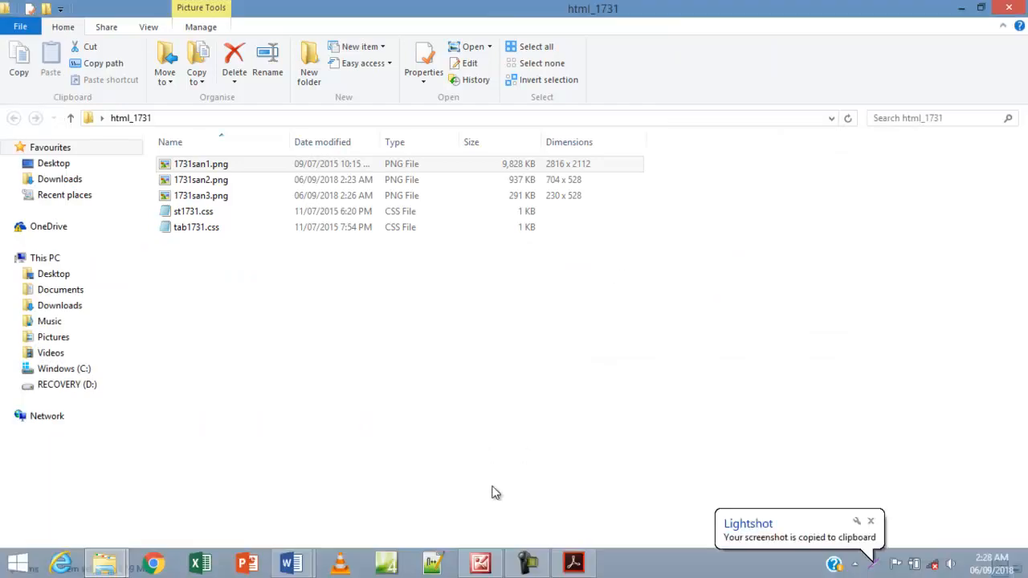
{"action": "left_click", "coordinate": [303, 565]}
{"action": "left_click", "coordinate": [350, 482]}
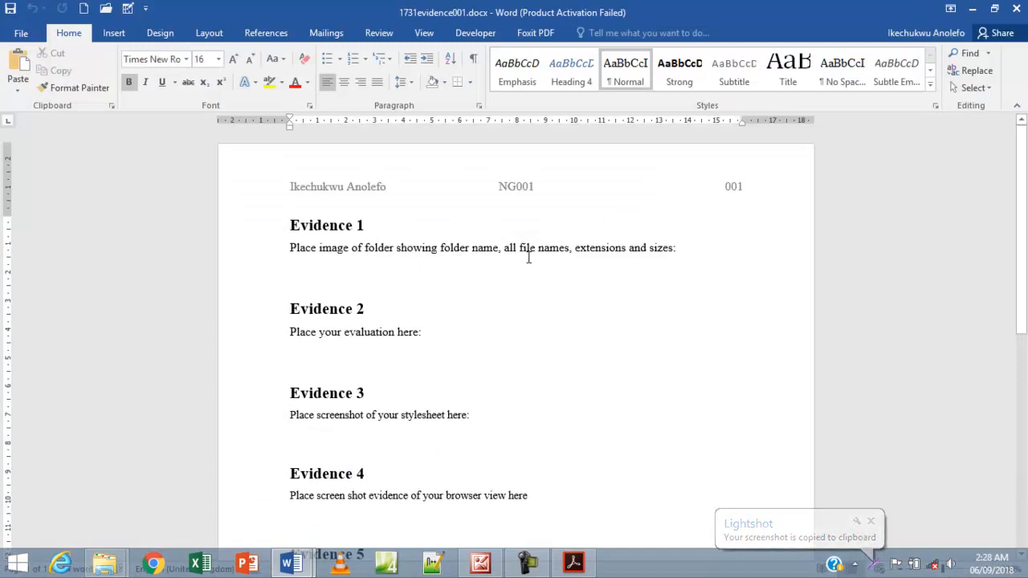
Paste the folder screenshot on a new line under the Evidence 1 prompt.
{"action": "left_click", "coordinate": [680, 248]}
{"action": "key", "text": "Return"}
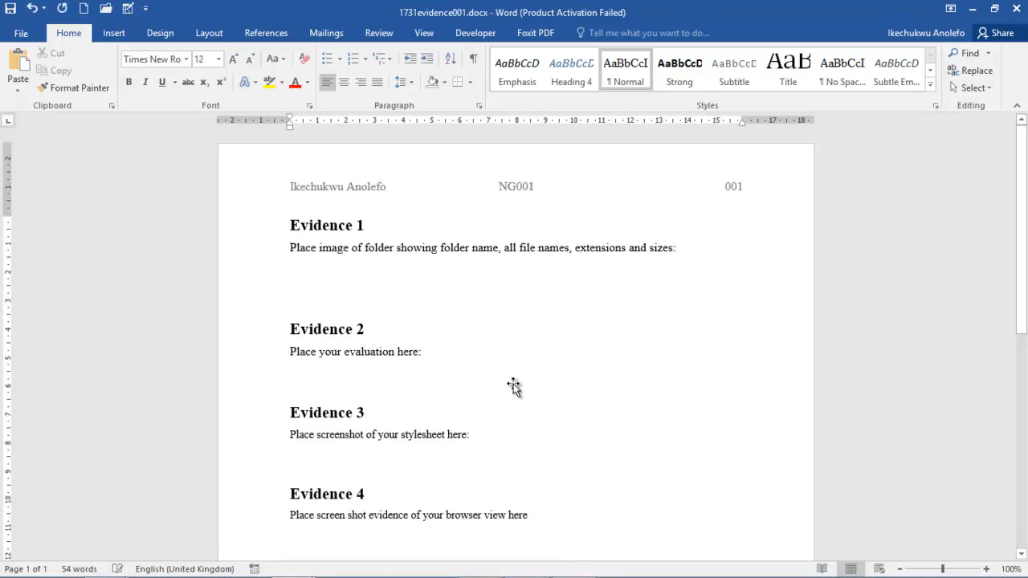
{"action": "key", "text": "ctrl+v"}
{"action": "left_click", "coordinate": [544, 396]}
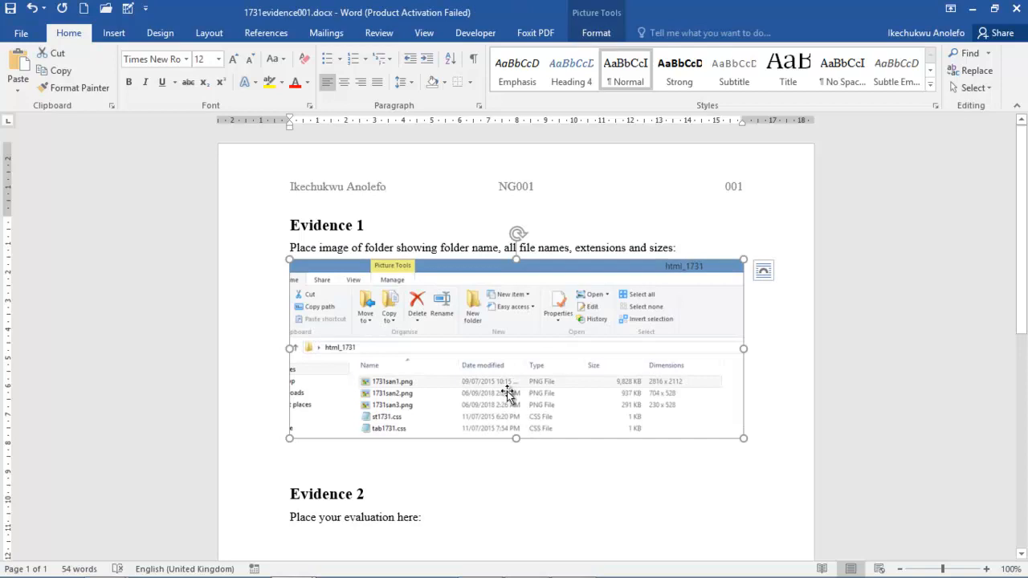
{"action": "scroll", "coordinate": [465, 461], "scroll_direction": "down", "scroll_amount": 1}
{"action": "scroll", "coordinate": [465, 461], "scroll_direction": "down", "scroll_amount": 3}
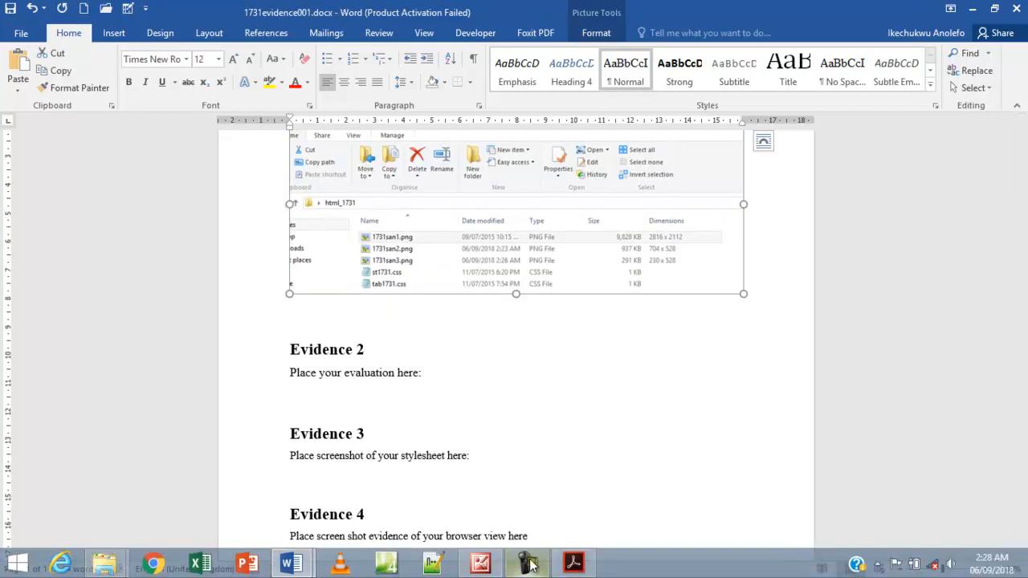
Highlight question 3's screenshot instructions in yellow in the exam PDF.
{"action": "left_click", "coordinate": [573, 563]}
{"action": "left_click_drag", "start_coordinate": [731, 294], "coordinate": [163, 191]}
{"action": "right_click", "coordinate": [221, 199]}
{"action": "left_click", "coordinate": [291, 241]}
{"action": "scroll", "coordinate": [197, 277], "scroll_direction": "down", "scroll_amount": 2}
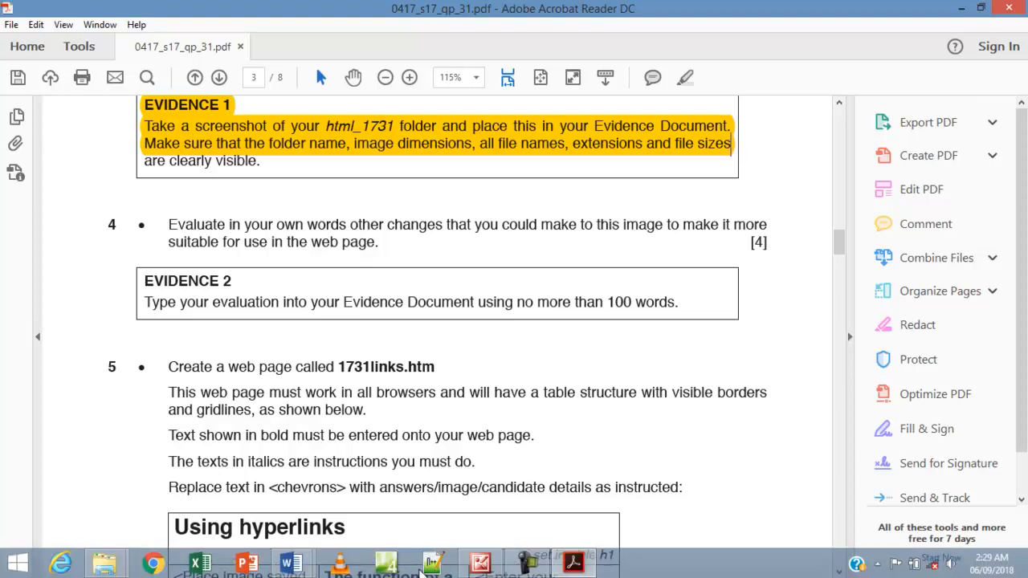
{"action": "mouse_move", "coordinate": [287, 562]}
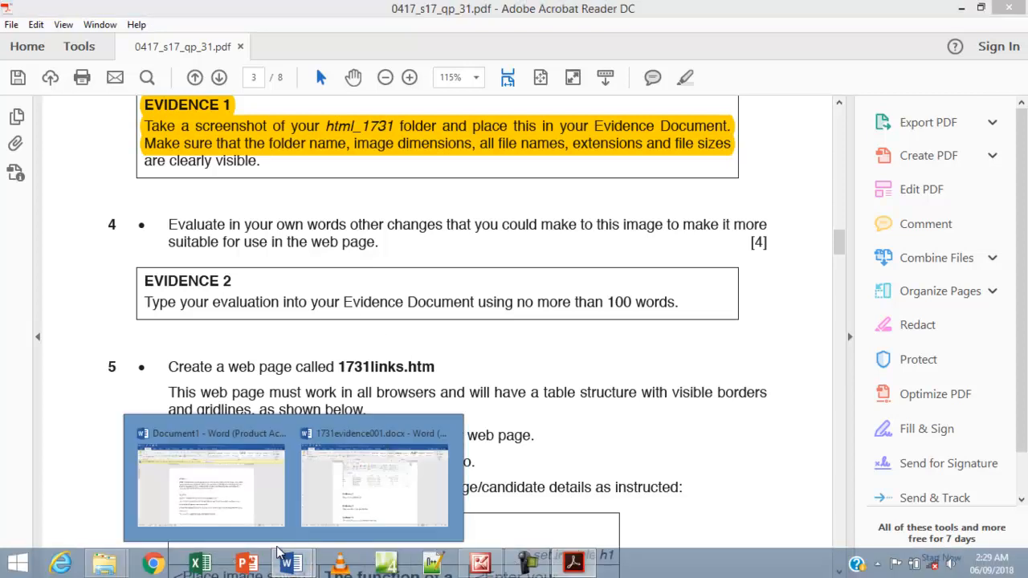
Cut the Evidence 2 evaluation paragraph and its heading out of Document1, leaving the notes.
{"action": "key", "text": "alt+Tab"}
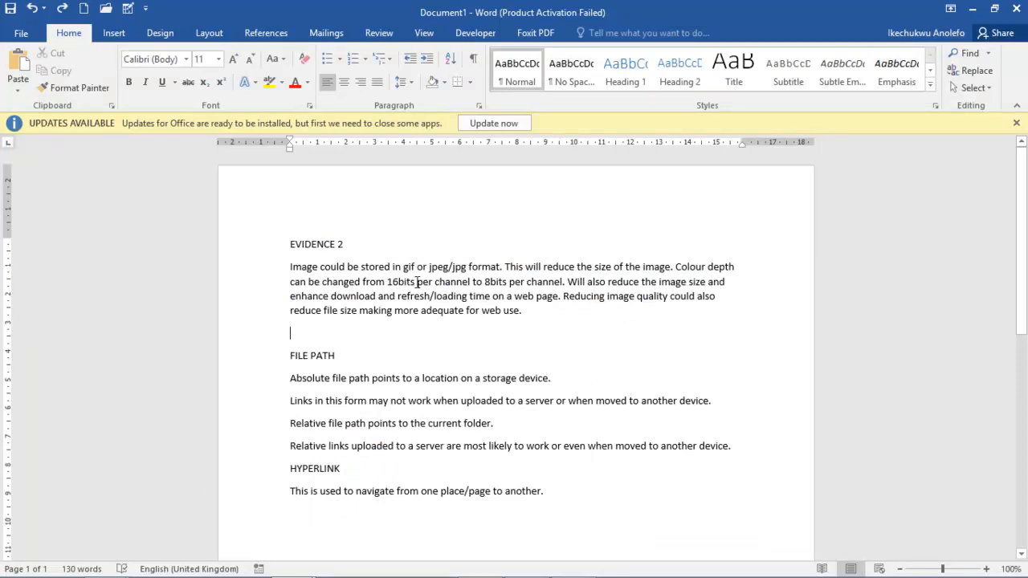
{"action": "left_click_drag", "start_coordinate": [492, 311], "coordinate": [289, 271]}
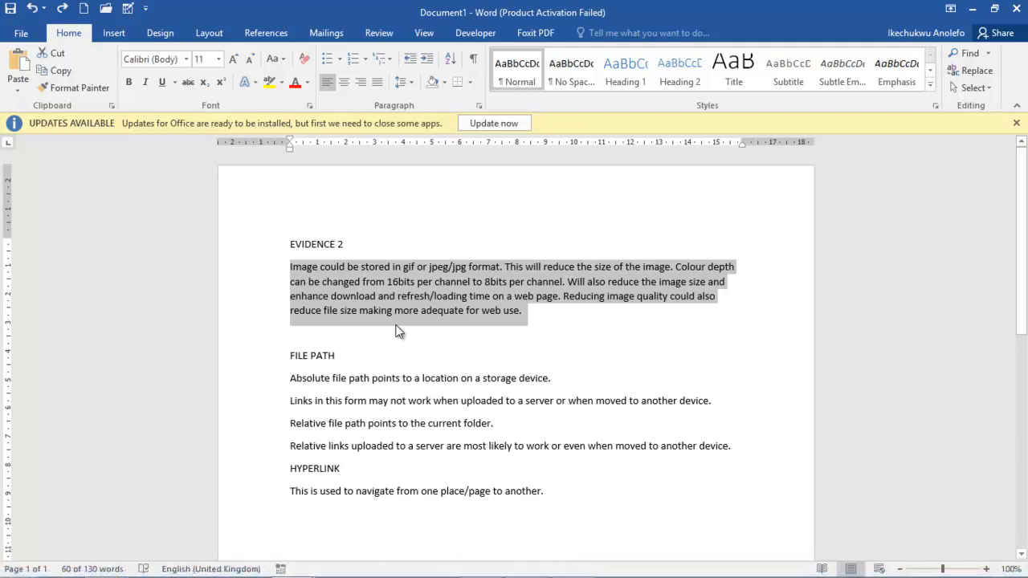
{"action": "key", "text": "Delete"}
{"action": "left_click_drag", "start_coordinate": [358, 255], "coordinate": [269, 246]}
{"action": "key", "text": "Delete"}
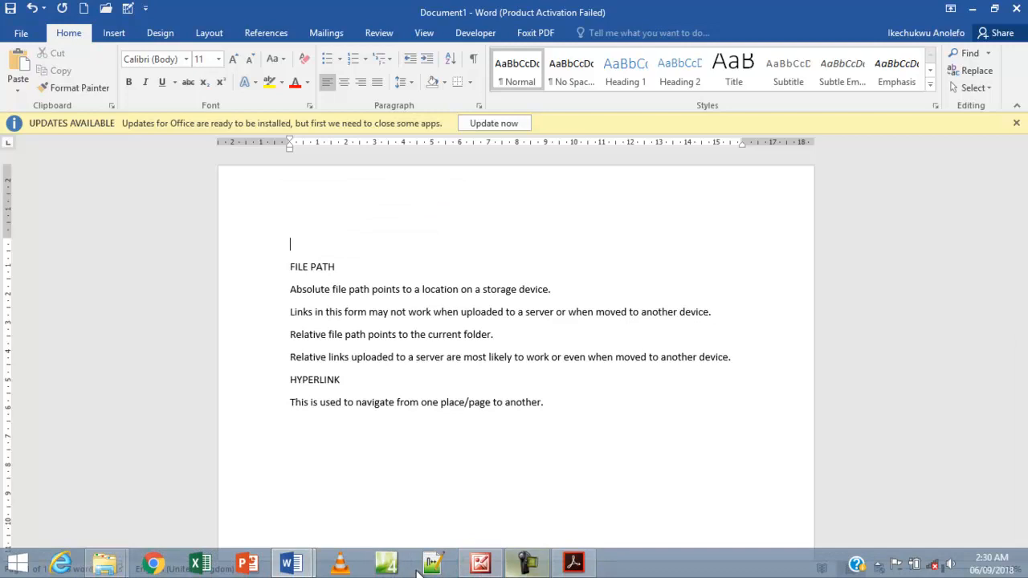
{"action": "left_click", "coordinate": [291, 564]}
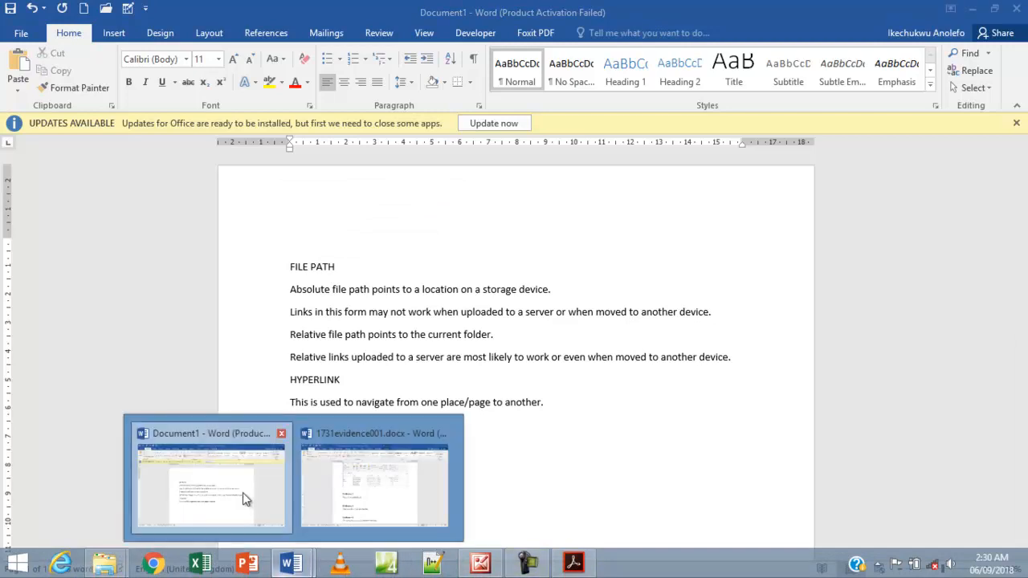
{"action": "left_click", "coordinate": [365, 498]}
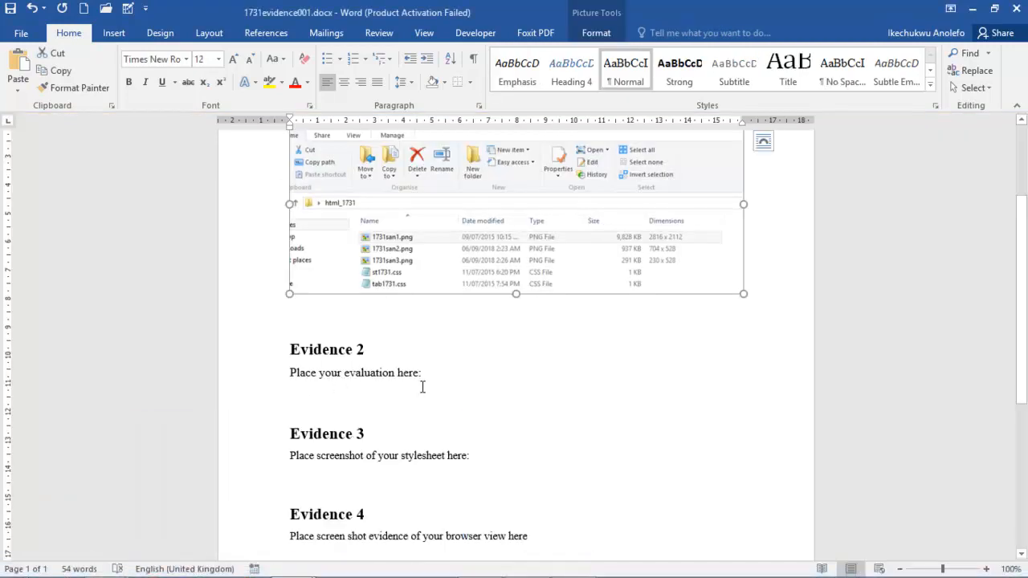
Paste the gif/jpeg and 8-bit colour depth evaluation on a new line under the Evidence 2 prompt.
{"action": "left_click", "coordinate": [421, 387]}
{"action": "key", "text": "Return"}
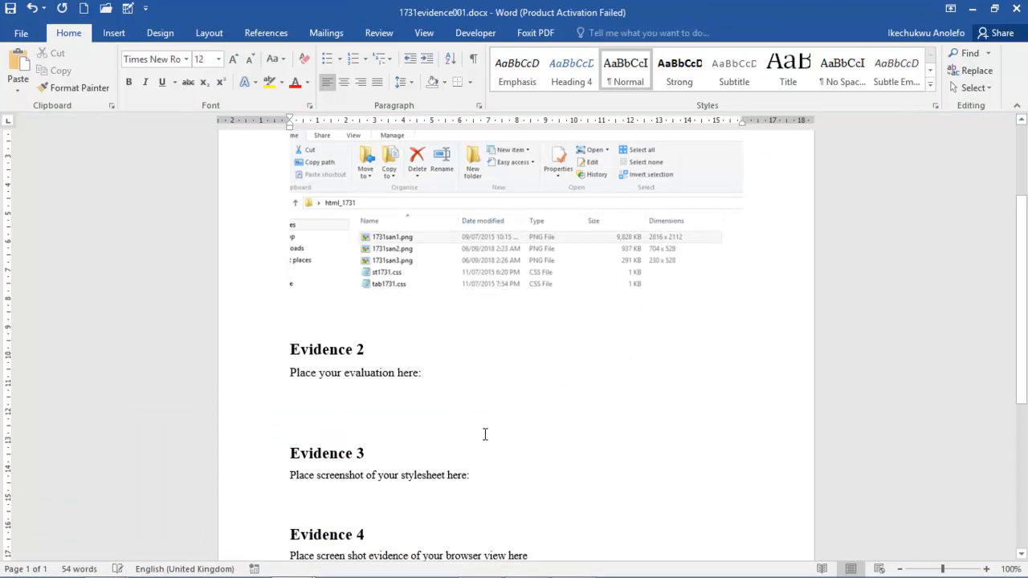
{"action": "key", "text": "ctrl+v"}
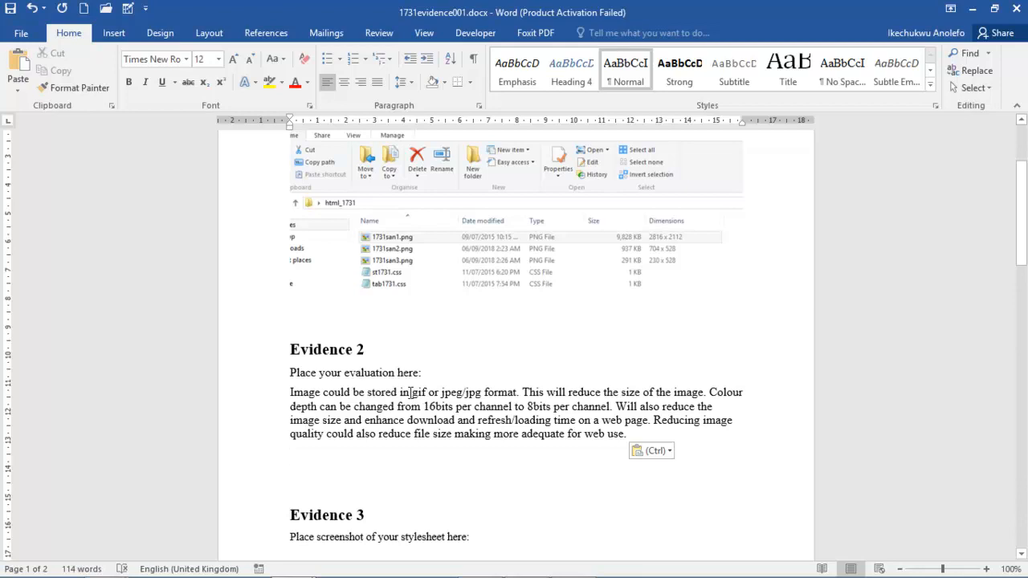
Reread the evaluation's gif, jpeg/jpg and 16-bit versus 8-bit per channel phrases.
{"action": "left_click_drag", "start_coordinate": [412, 393], "coordinate": [426, 392]}
{"action": "left_click_drag", "start_coordinate": [441, 393], "coordinate": [478, 398]}
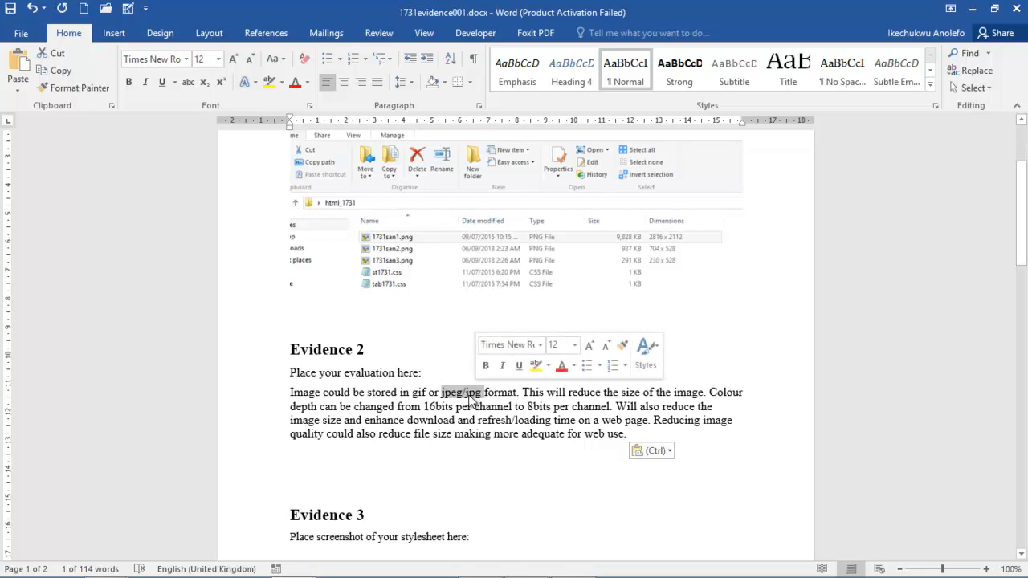
{"action": "left_click", "coordinate": [468, 397]}
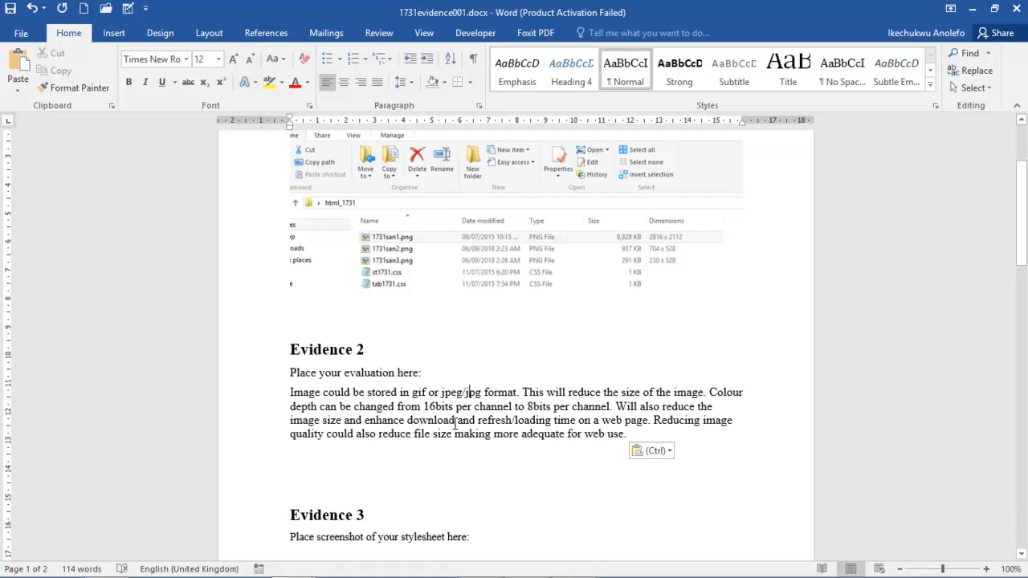
{"action": "left_click_drag", "start_coordinate": [424, 407], "coordinate": [469, 406]}
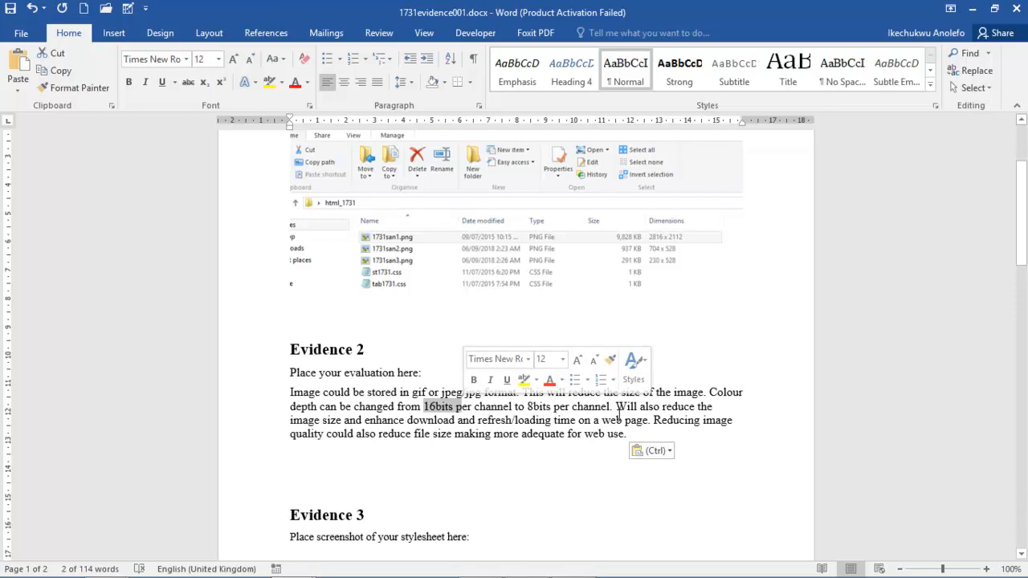
{"action": "left_click", "coordinate": [531, 408]}
{"action": "left_click_drag", "start_coordinate": [543, 409], "coordinate": [596, 408]}
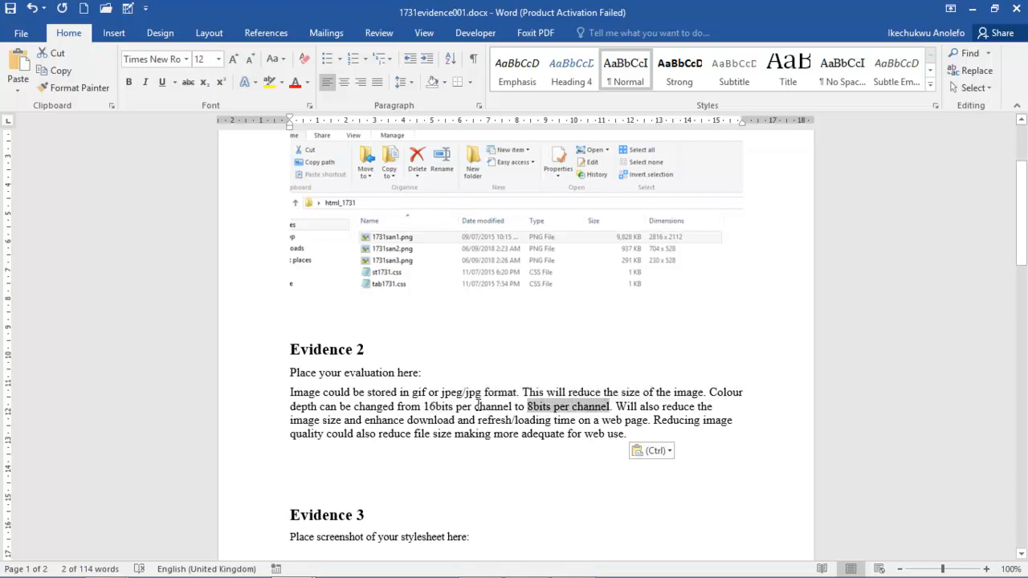
{"action": "left_click_drag", "start_coordinate": [424, 408], "coordinate": [503, 412]}
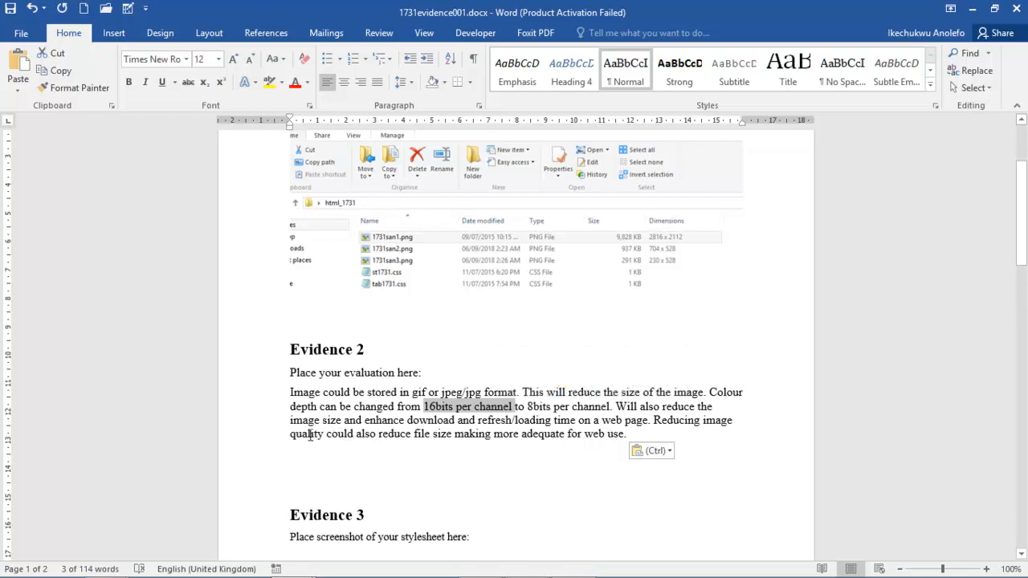
Review the evaluation's closing line and whole paragraph, then bring up the question paper PDF.
{"action": "left_click_drag", "start_coordinate": [290, 434], "coordinate": [627, 436]}
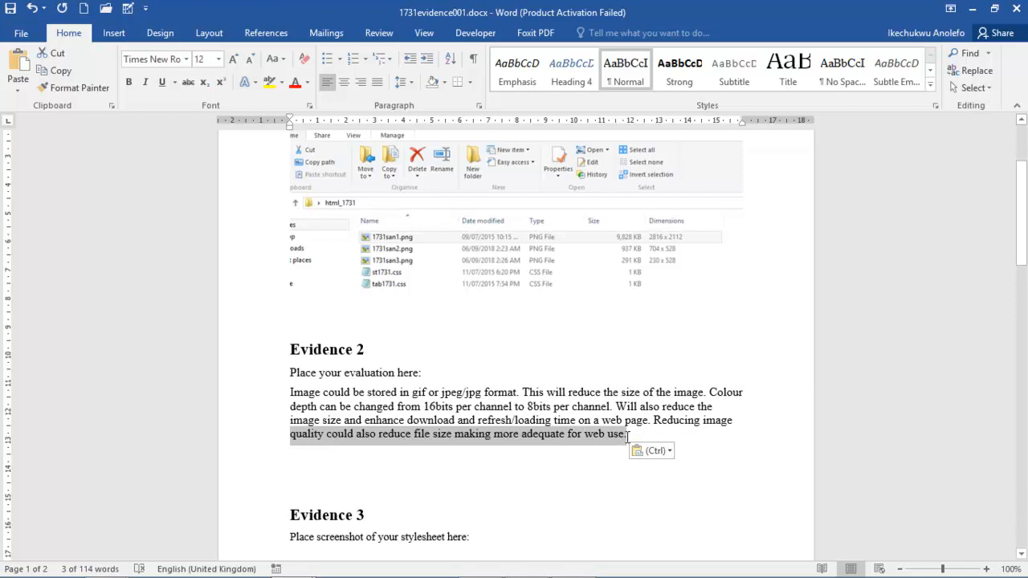
{"action": "left_click", "coordinate": [470, 441]}
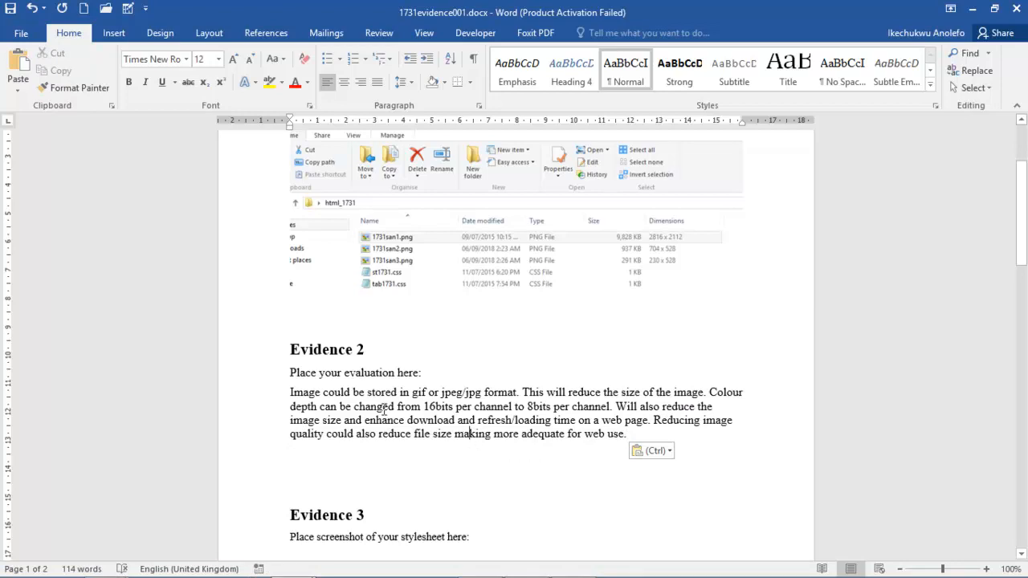
{"action": "left_click_drag", "start_coordinate": [630, 435], "coordinate": [297, 396]}
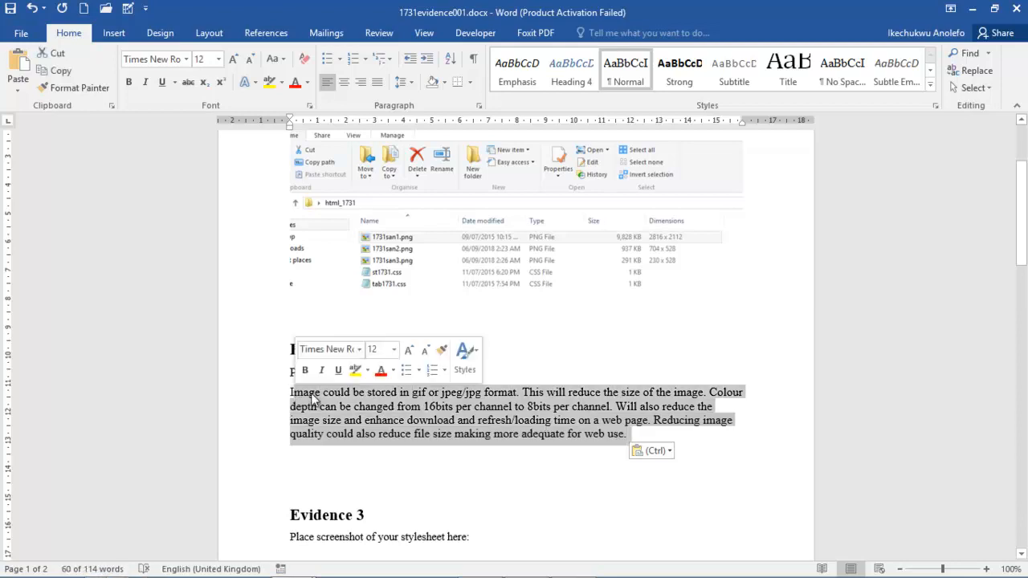
{"action": "left_click", "coordinate": [362, 416]}
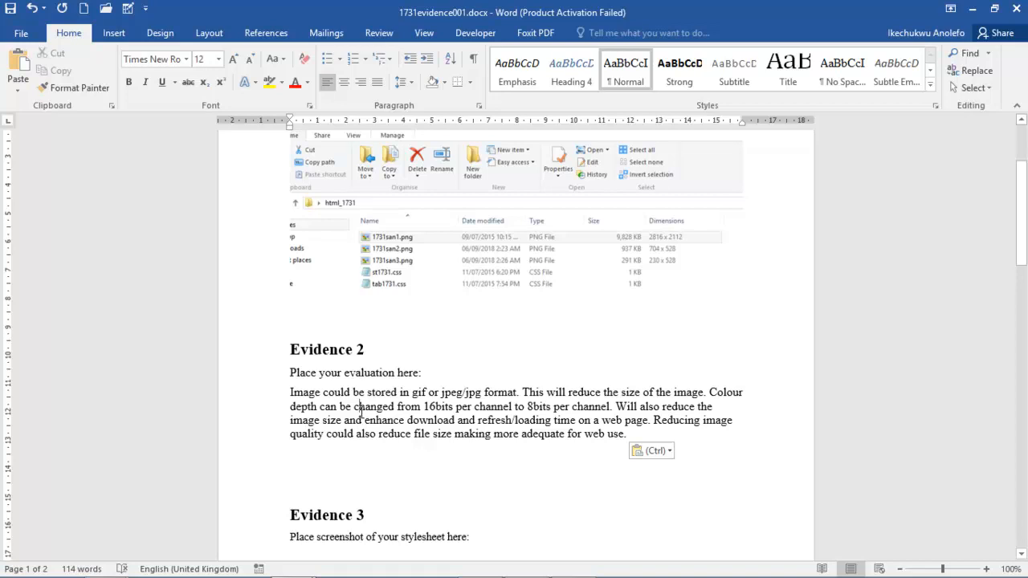
{"action": "scroll", "coordinate": [398, 403], "scroll_direction": "down", "scroll_amount": 2}
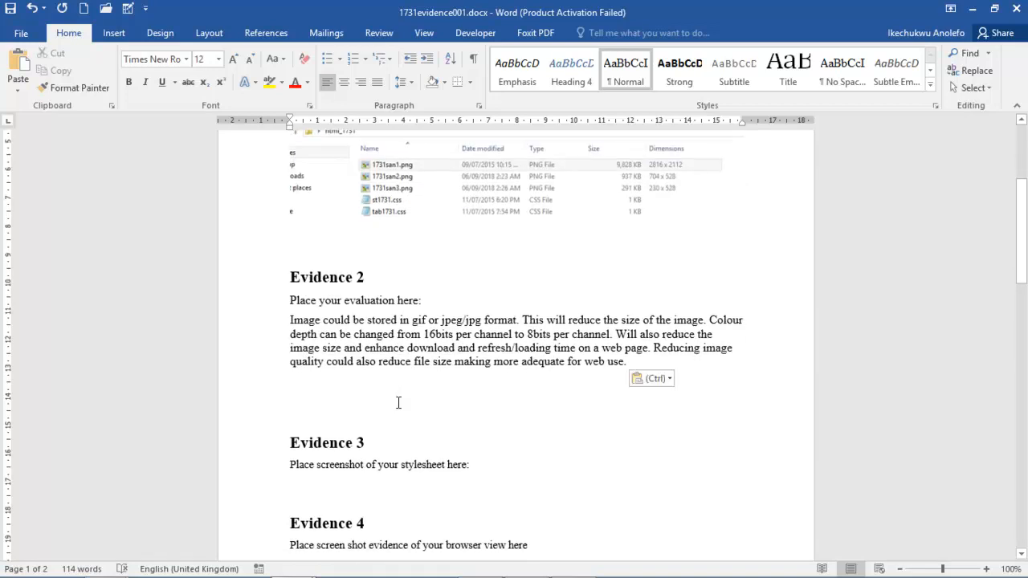
{"action": "scroll", "coordinate": [374, 378], "scroll_direction": "down", "scroll_amount": 1}
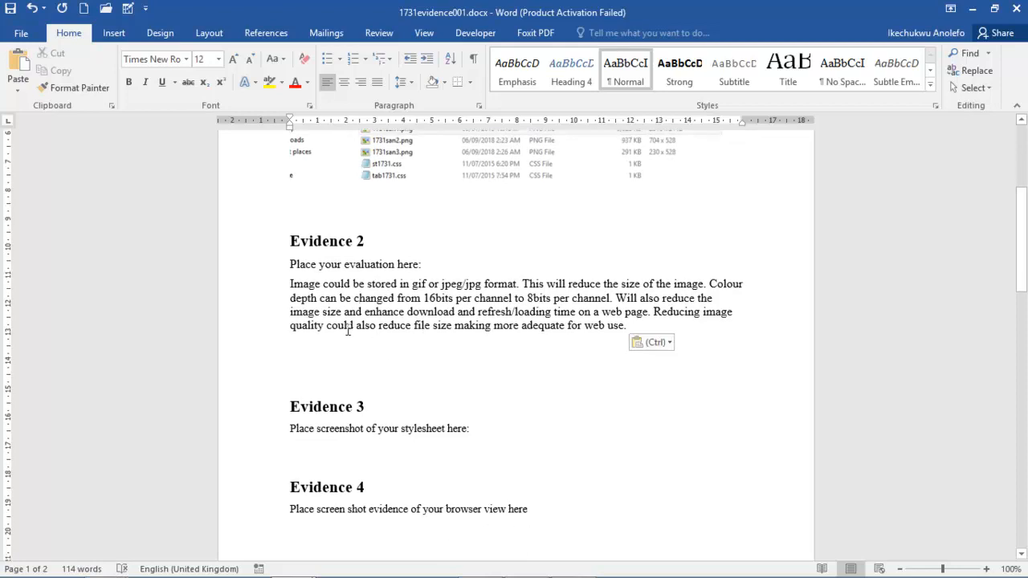
{"action": "left_click", "coordinate": [575, 563]}
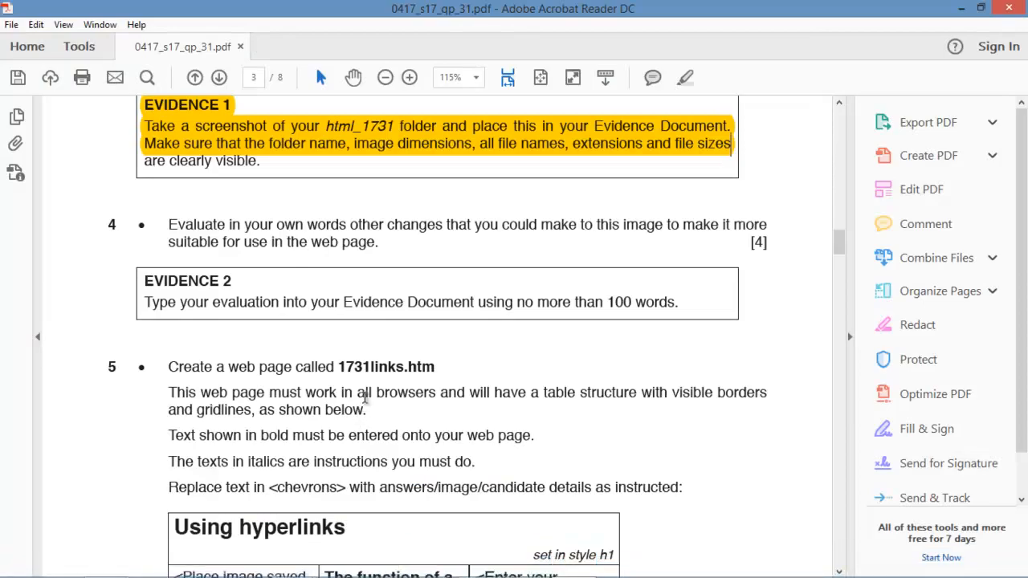
Highlight question 4 and the Evidence 2 instruction in yellow in the exam paper.
{"action": "scroll", "coordinate": [366, 399], "scroll_direction": "down", "scroll_amount": 1}
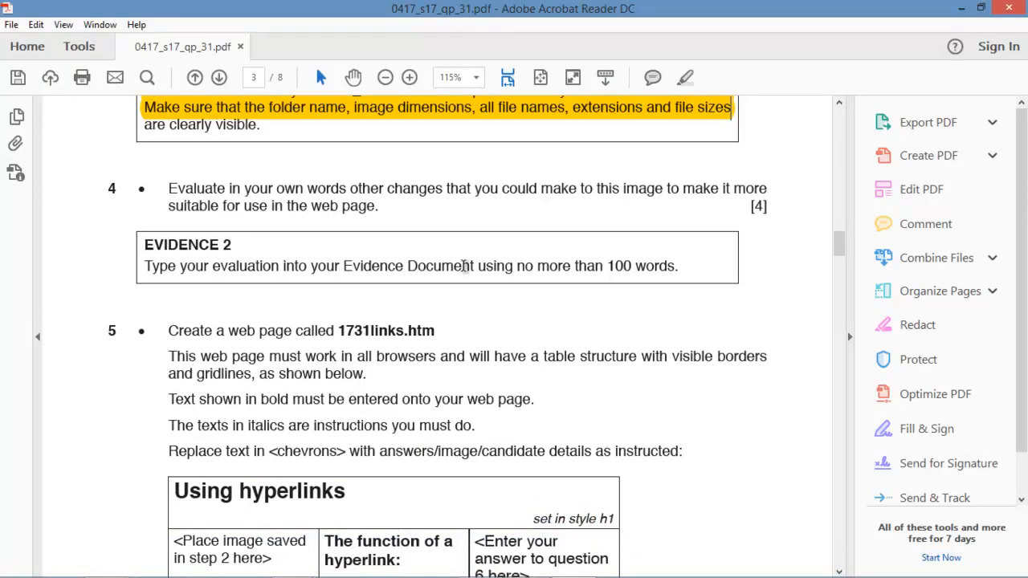
{"action": "left_click_drag", "start_coordinate": [681, 266], "coordinate": [166, 190]}
{"action": "right_click", "coordinate": [240, 196]}
{"action": "left_click", "coordinate": [257, 236]}
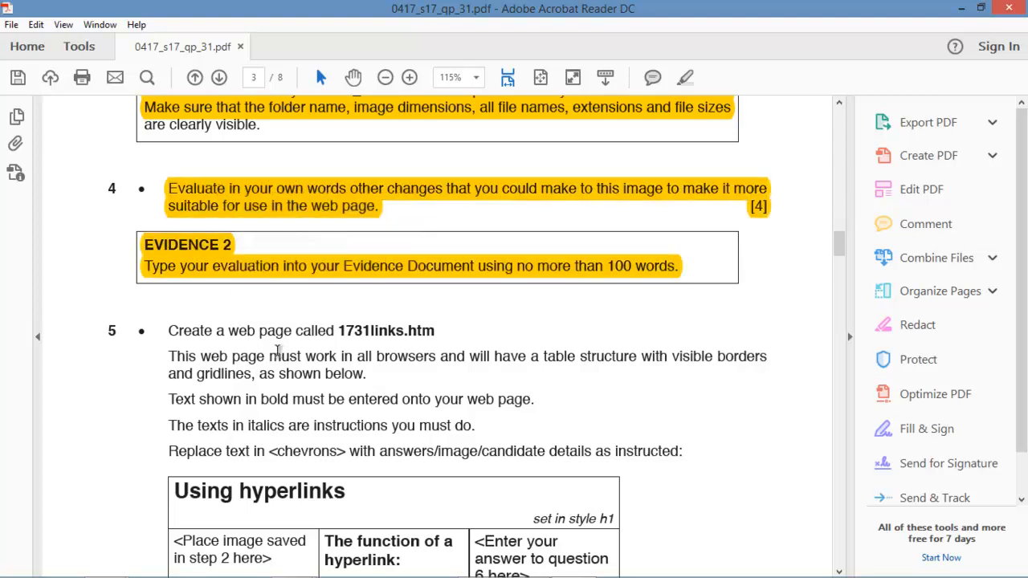
Pick out the file name 1731links.htm in question 5 and start Expression Web 4.
{"action": "scroll", "coordinate": [277, 351], "scroll_direction": "down", "scroll_amount": 2}
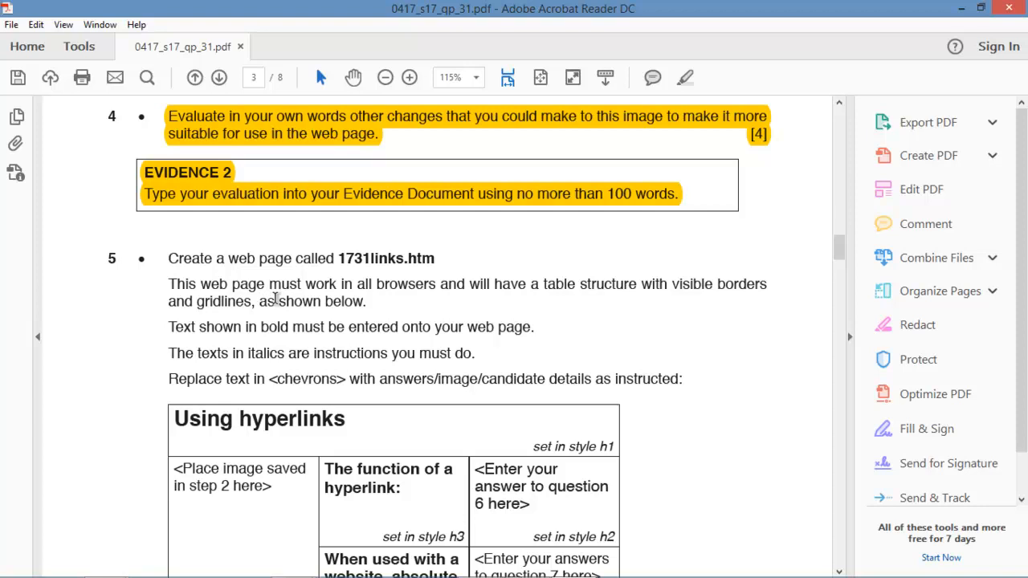
{"action": "left_click_drag", "start_coordinate": [450, 272], "coordinate": [338, 260]}
{"action": "left_click", "coordinate": [347, 258]}
{"action": "left_click", "coordinate": [438, 260]}
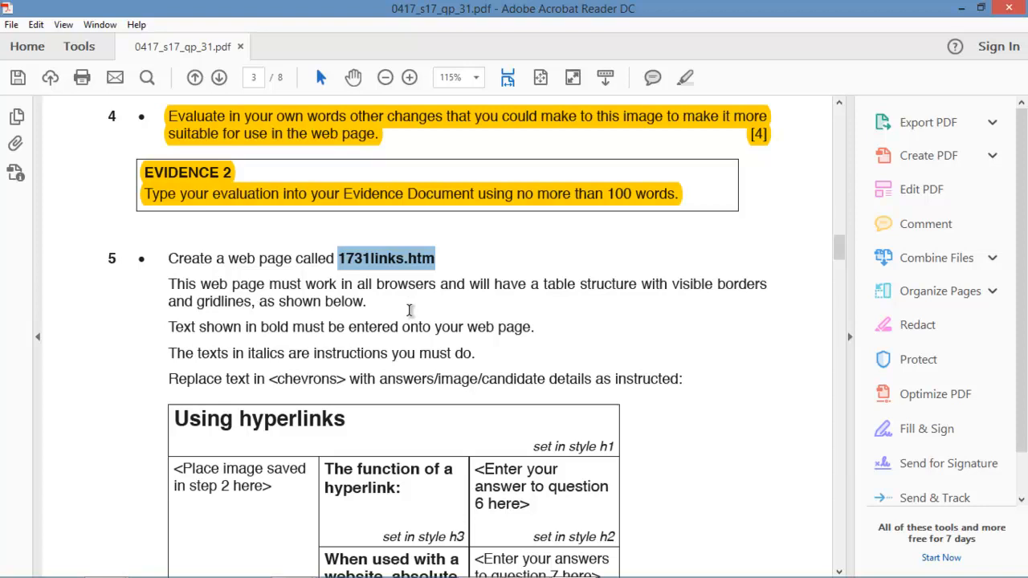
{"action": "mouse_move", "coordinate": [454, 575]}
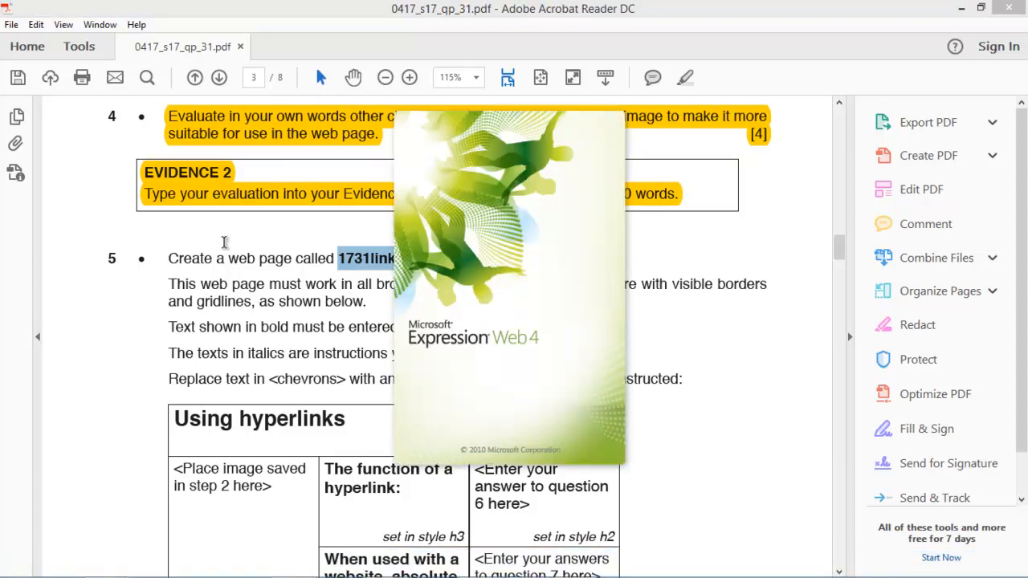
Read through question 5's 'Using hyperlinks' table layout, then switch to the blank Untitled_1.html page.
{"action": "left_click", "coordinate": [225, 256]}
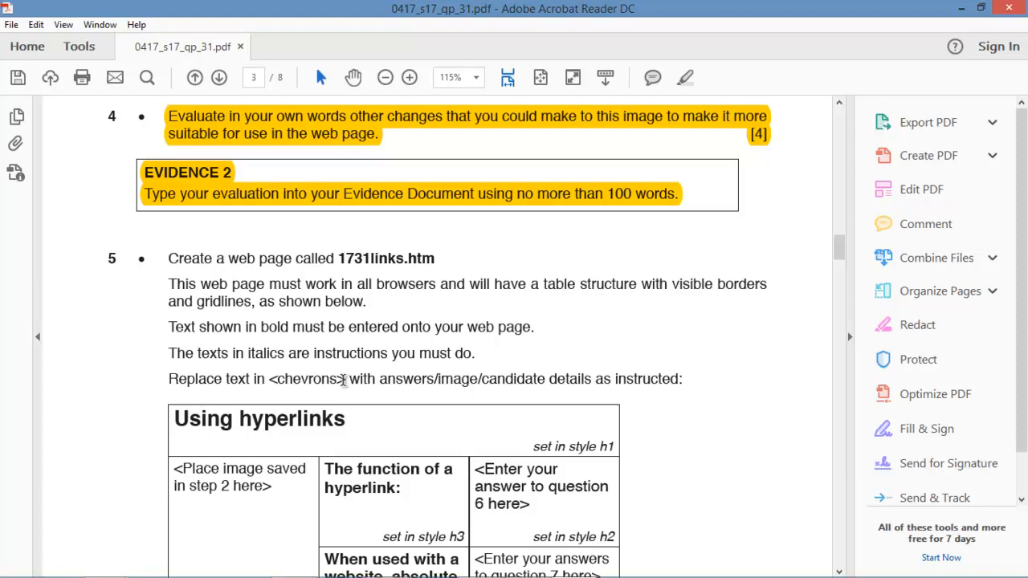
{"action": "scroll", "coordinate": [341, 376], "scroll_direction": "down", "scroll_amount": 1}
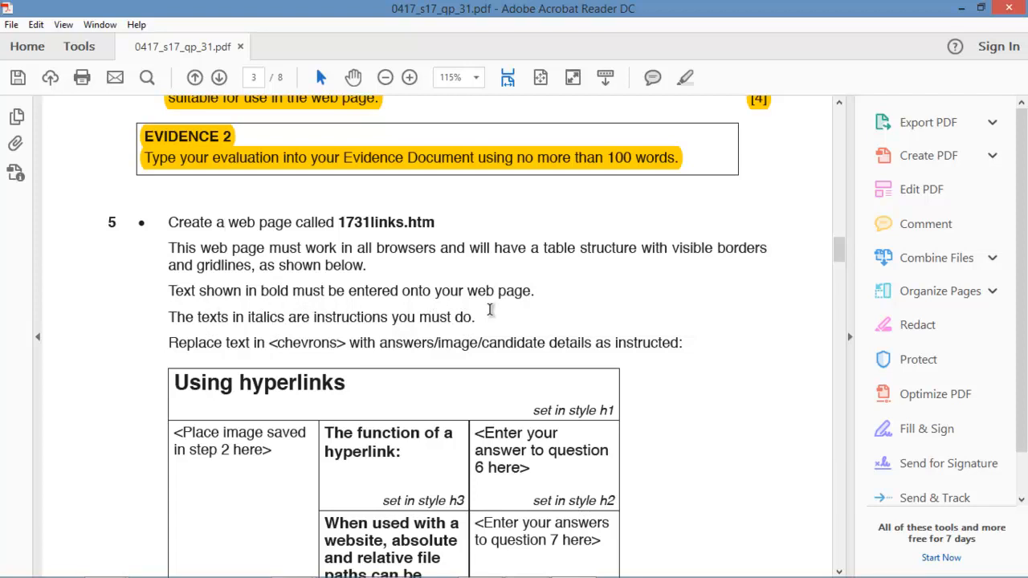
{"action": "scroll", "coordinate": [326, 342], "scroll_direction": "down", "scroll_amount": 2}
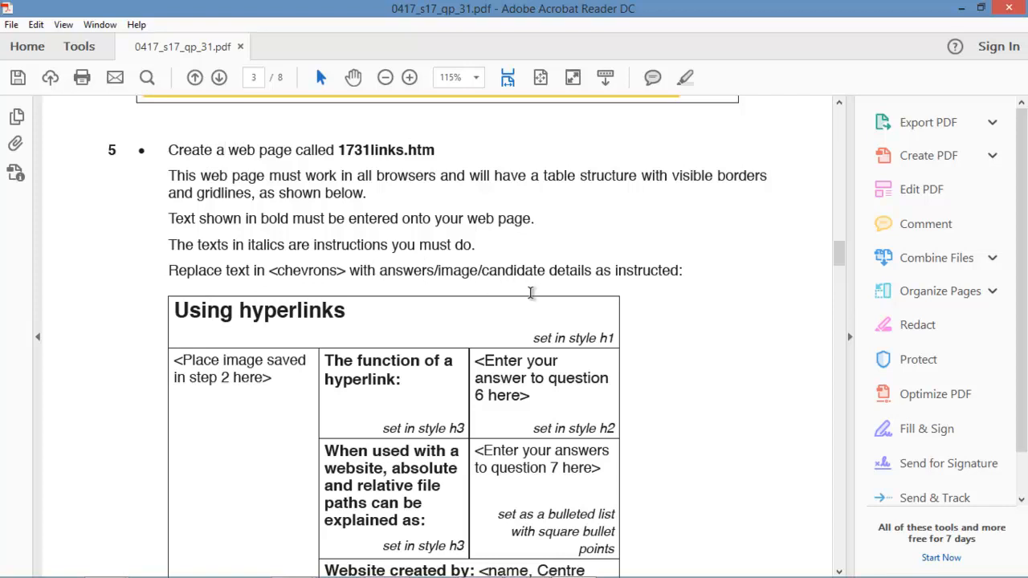
{"action": "scroll", "coordinate": [471, 317], "scroll_direction": "down", "scroll_amount": 2}
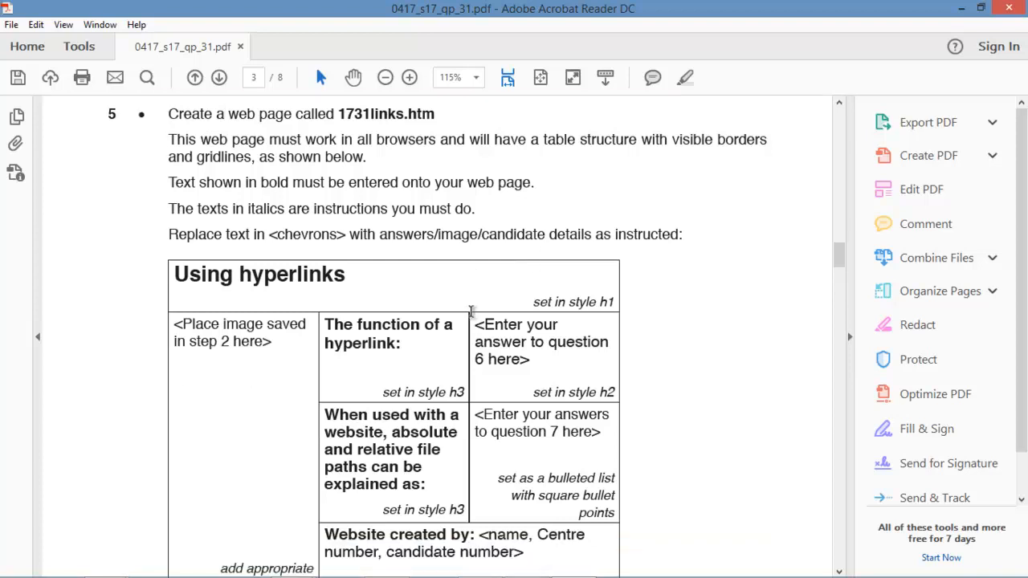
{"action": "scroll", "coordinate": [471, 314], "scroll_direction": "down", "scroll_amount": 1}
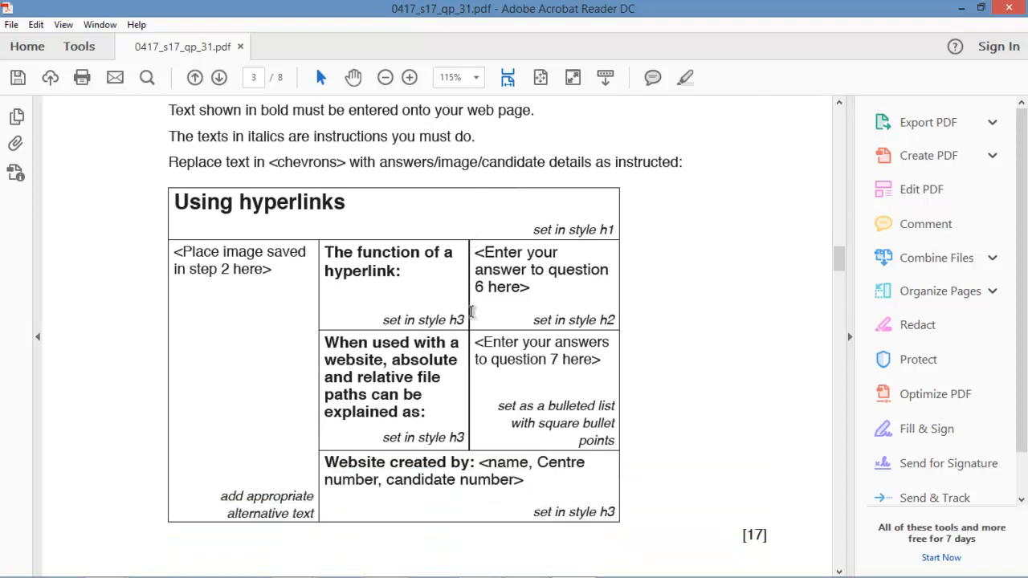
{"action": "scroll", "coordinate": [389, 388], "scroll_direction": "down", "scroll_amount": 1}
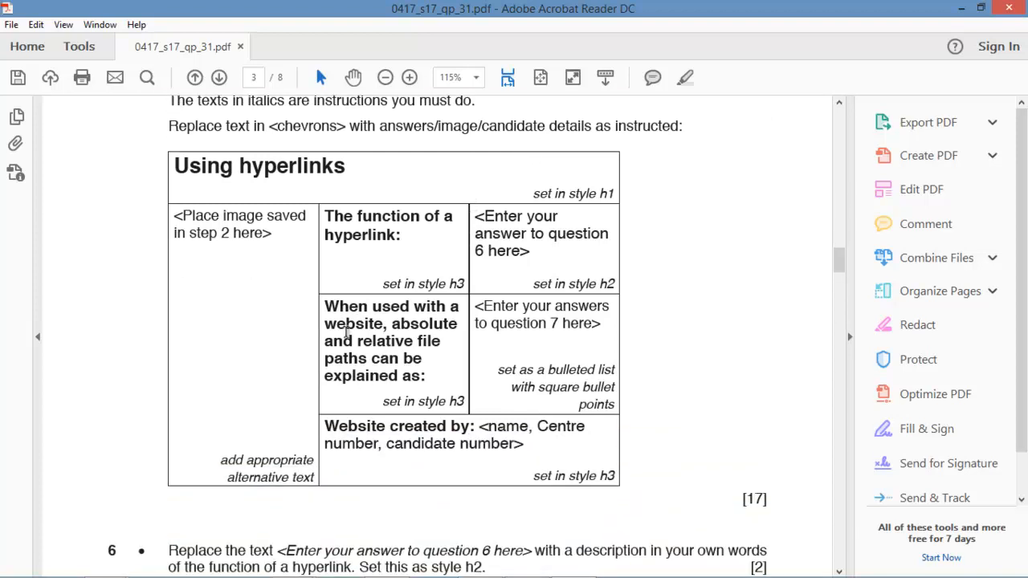
{"action": "scroll", "coordinate": [347, 338], "scroll_direction": "up", "scroll_amount": 1}
{"action": "mouse_move", "coordinate": [425, 575]}
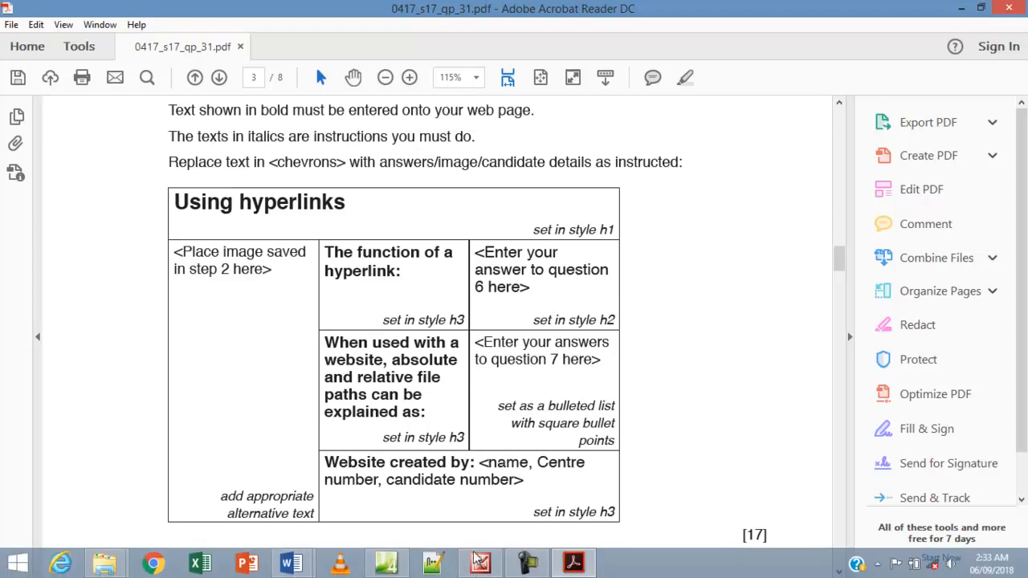
{"action": "left_click", "coordinate": [400, 568]}
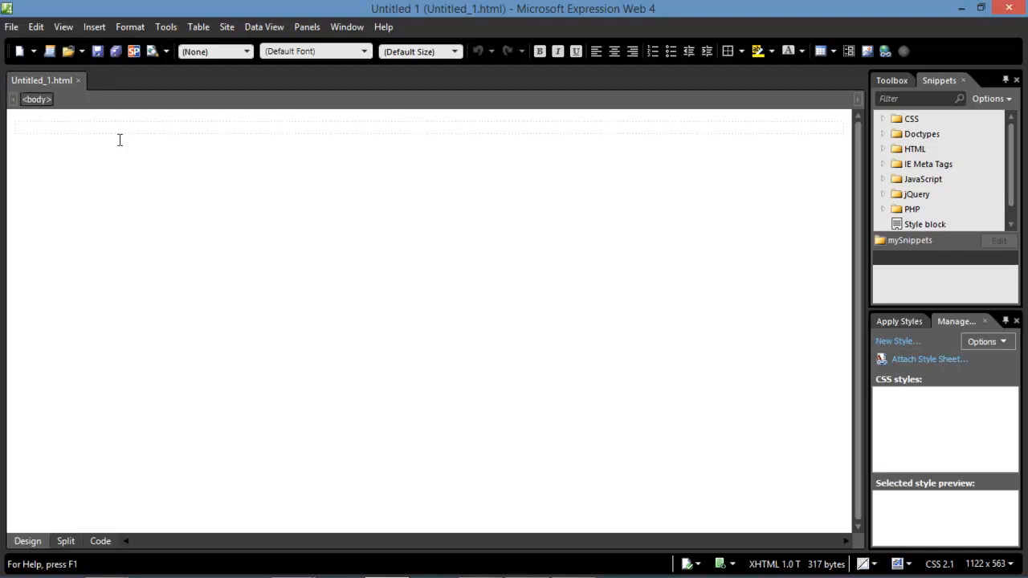
Create a new blank HTML page and close the unused Untitled_1.html.
{"action": "left_click", "coordinate": [11, 28]}
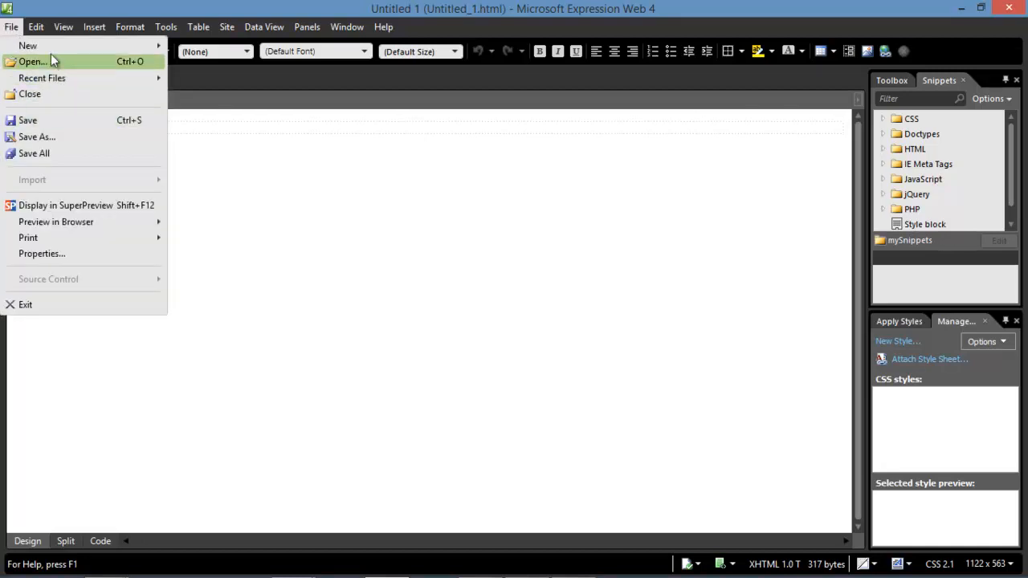
{"action": "mouse_move", "coordinate": [97, 46]}
{"action": "left_click", "coordinate": [199, 73]}
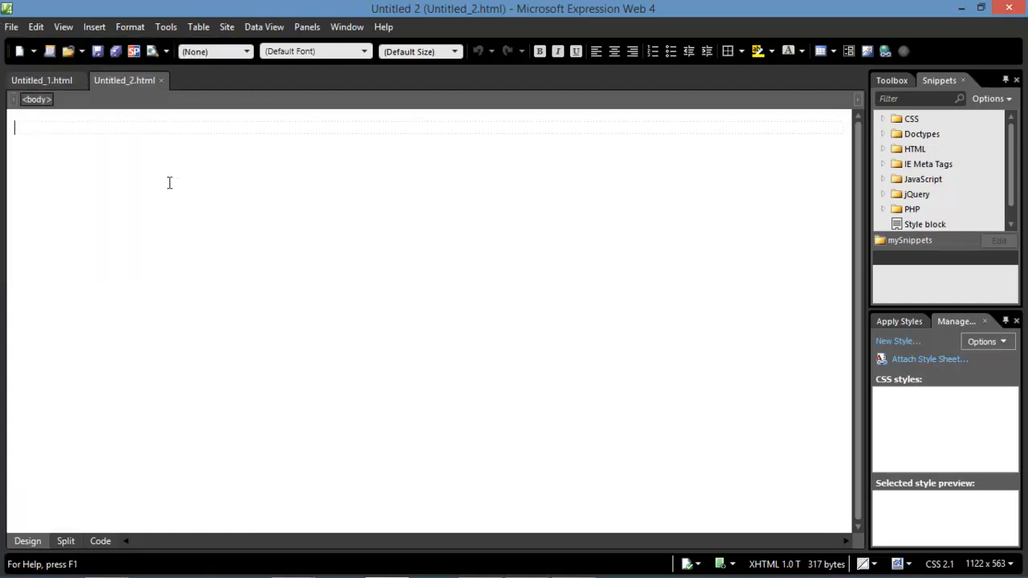
{"action": "left_click", "coordinate": [67, 82]}
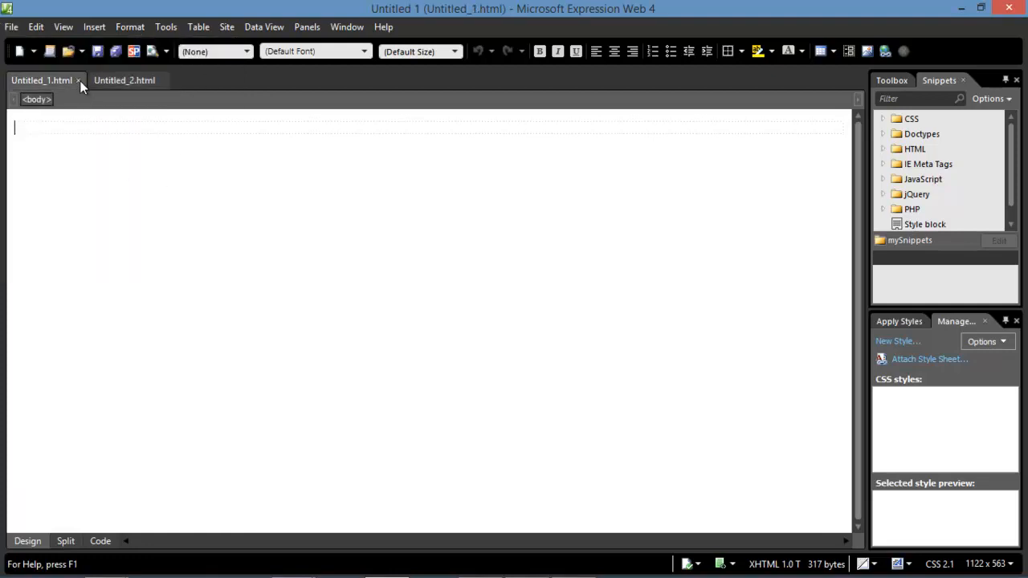
{"action": "left_click", "coordinate": [79, 81]}
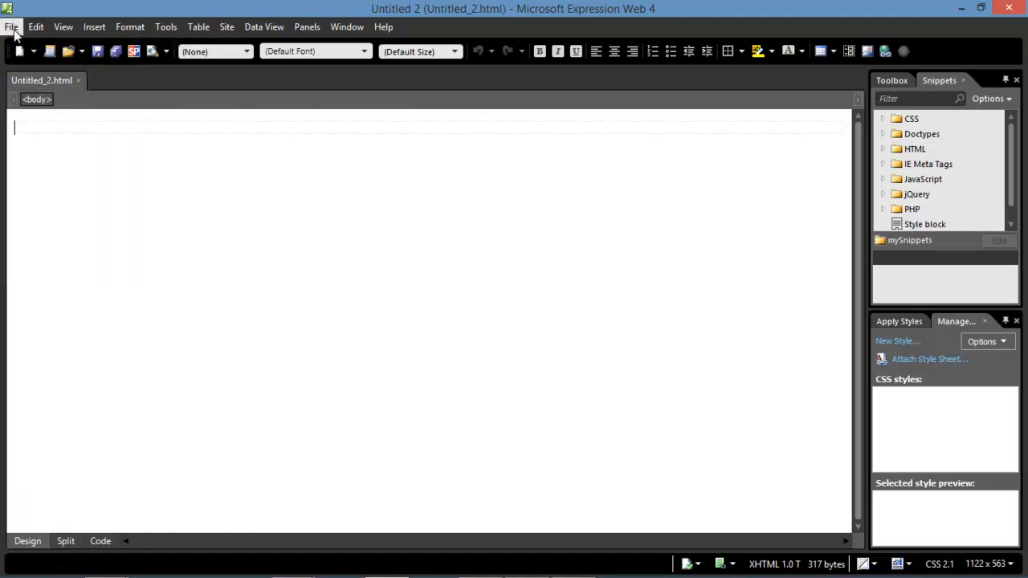
{"action": "left_click", "coordinate": [12, 27]}
Save the blank page as 1731links.htm in the Desktop html_1731 folder.
{"action": "left_click", "coordinate": [178, 174]}
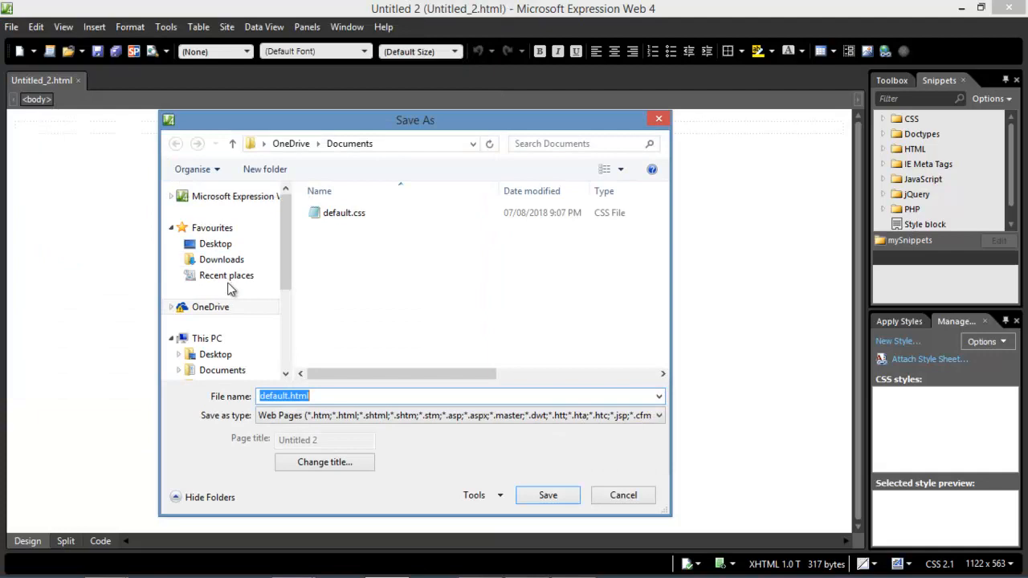
{"action": "left_click", "coordinate": [254, 245]}
{"action": "scroll", "coordinate": [471, 343], "scroll_direction": "down", "scroll_amount": 4}
{"action": "left_click_drag", "start_coordinate": [663, 215], "coordinate": [661, 251]}
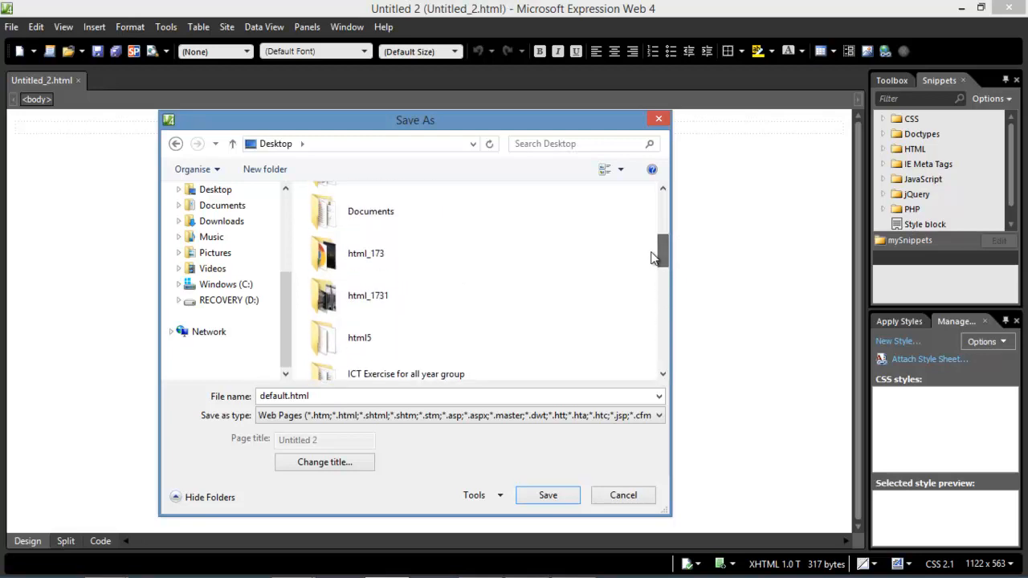
{"action": "double_click", "coordinate": [362, 313]}
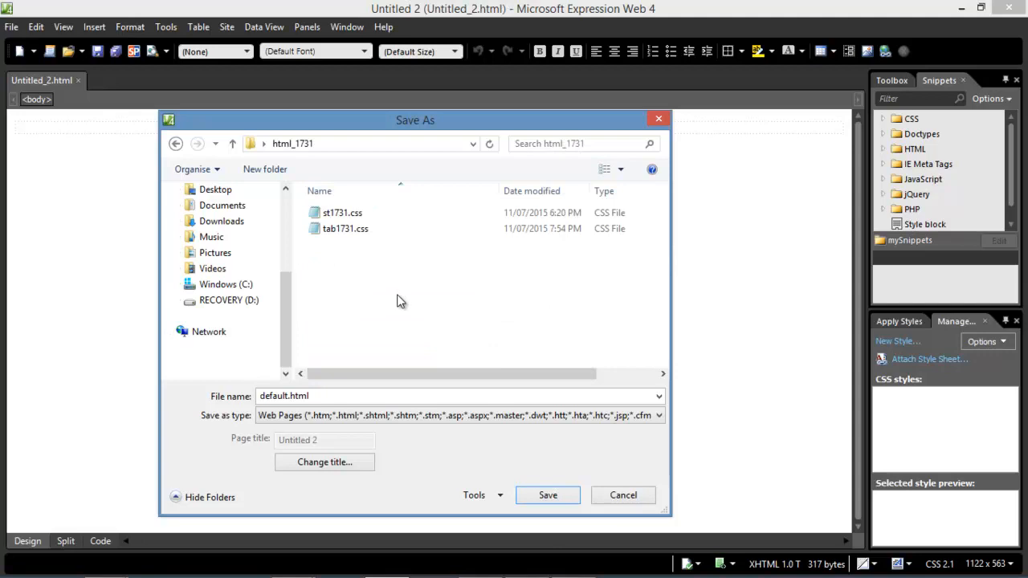
{"action": "double_click", "coordinate": [326, 400]}
{"action": "type", "text": "1731links.htm"}
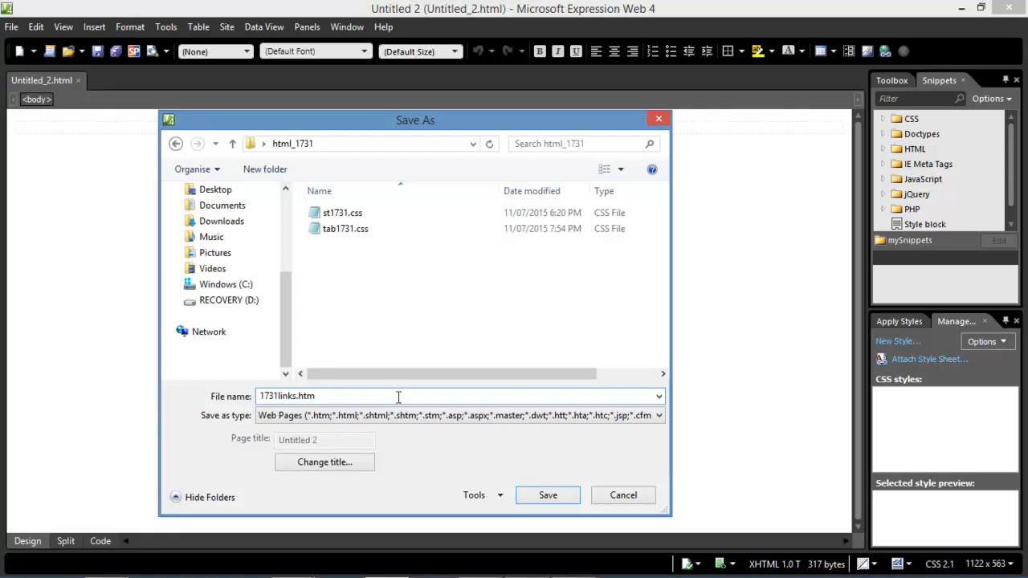
{"action": "left_click", "coordinate": [546, 496]}
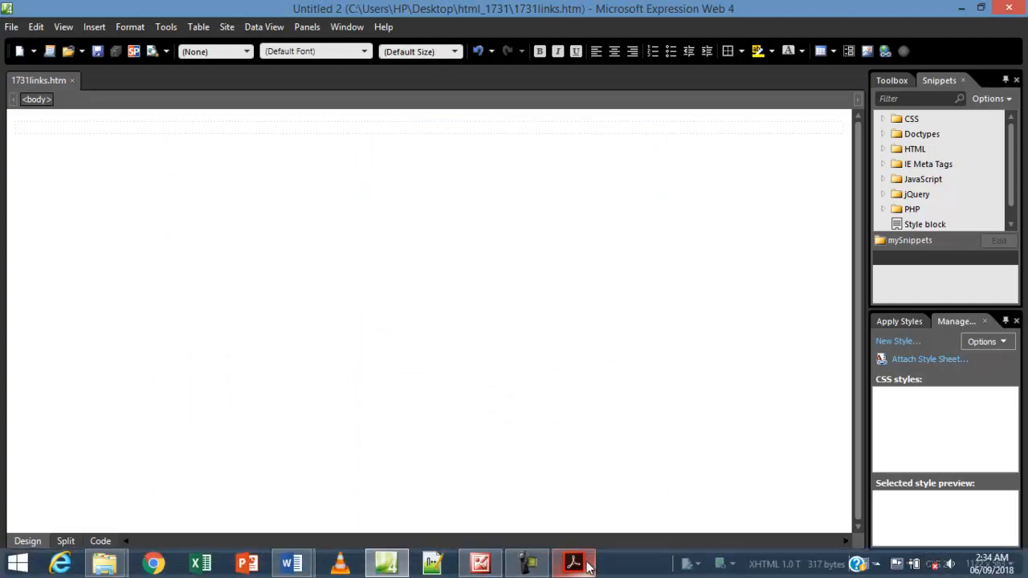
Highlight question 5's 'Create a web page called 1731links.htm' line in yellow.
{"action": "left_click", "coordinate": [579, 562]}
{"action": "scroll", "coordinate": [318, 281], "scroll_direction": "up", "scroll_amount": 3}
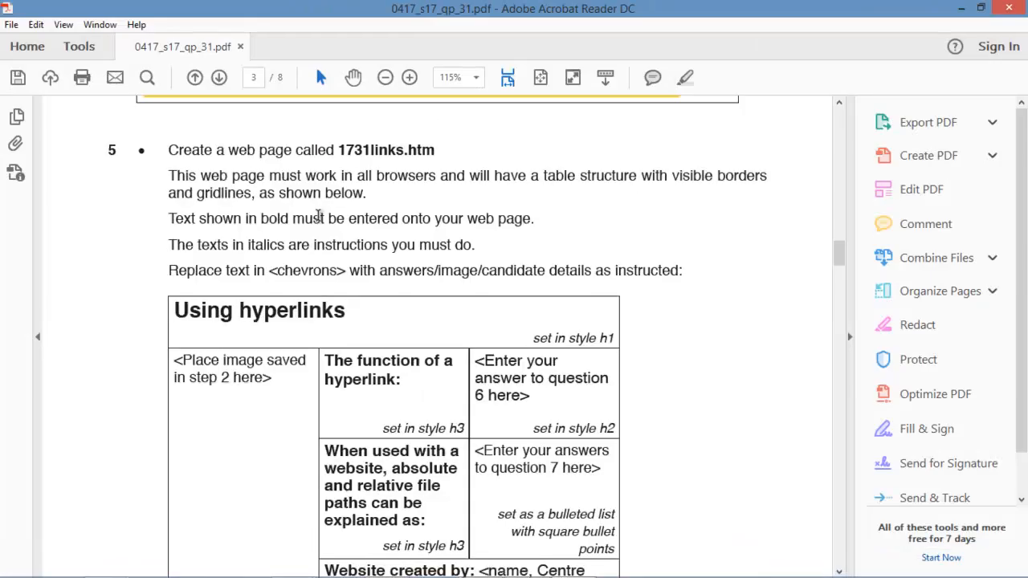
{"action": "left_click_drag", "start_coordinate": [435, 151], "coordinate": [184, 153]}
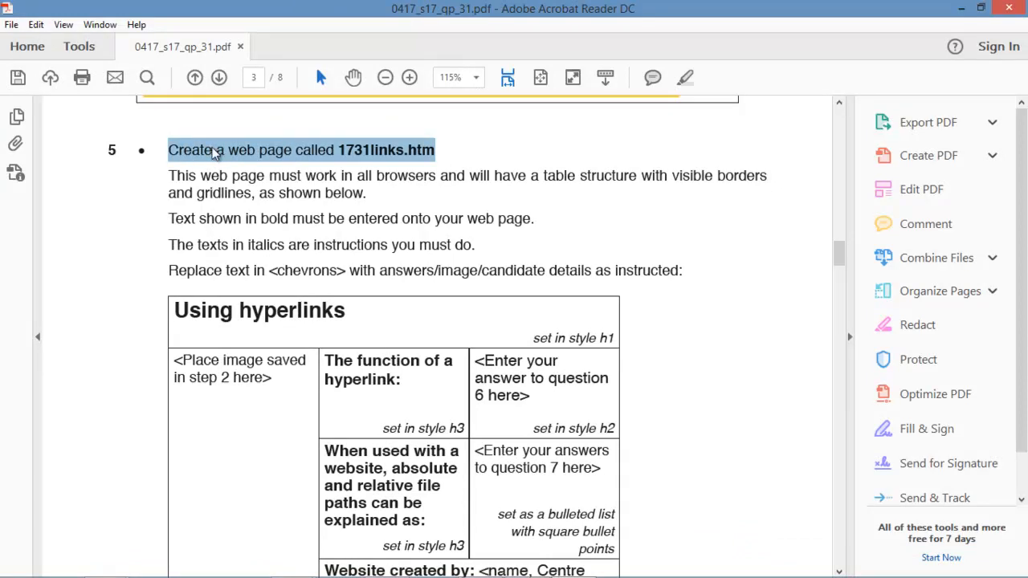
{"action": "right_click", "coordinate": [213, 153]}
{"action": "left_click", "coordinate": [254, 194]}
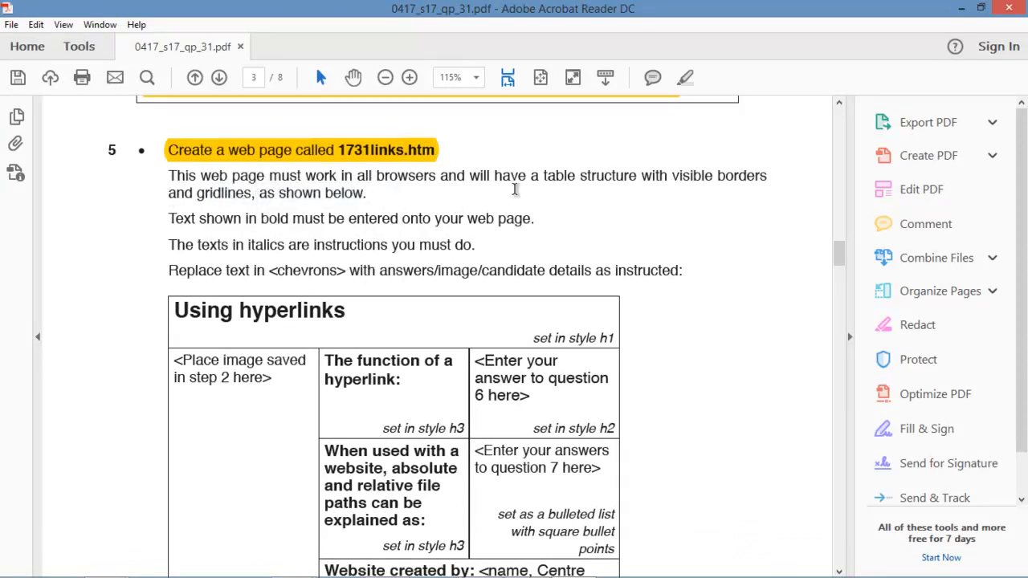
{"action": "scroll", "coordinate": [390, 326], "scroll_direction": "down", "scroll_amount": 2}
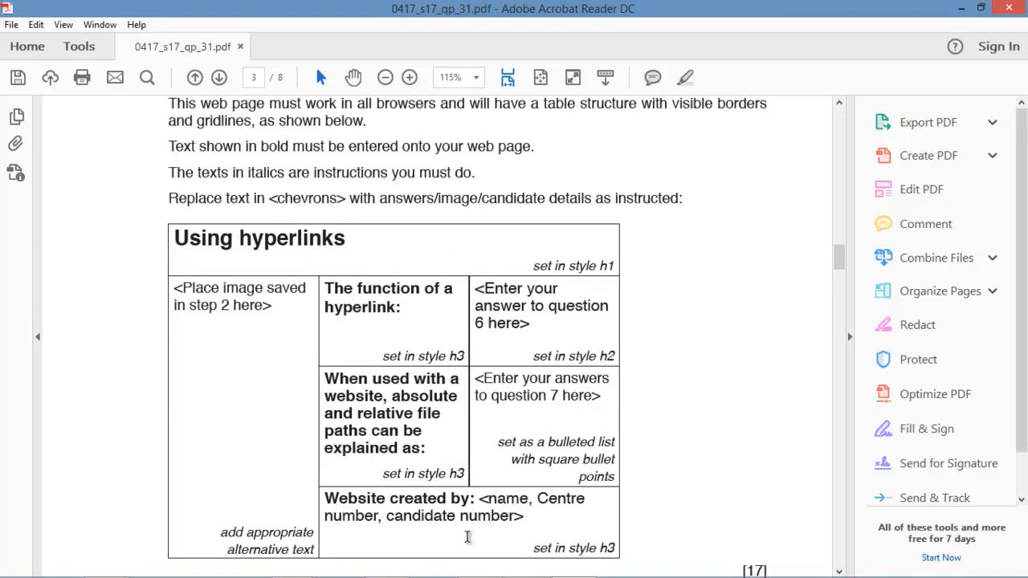
Insert a 4-row by 3-column table into the 1731links.htm page.
{"action": "mouse_move", "coordinate": [394, 572]}
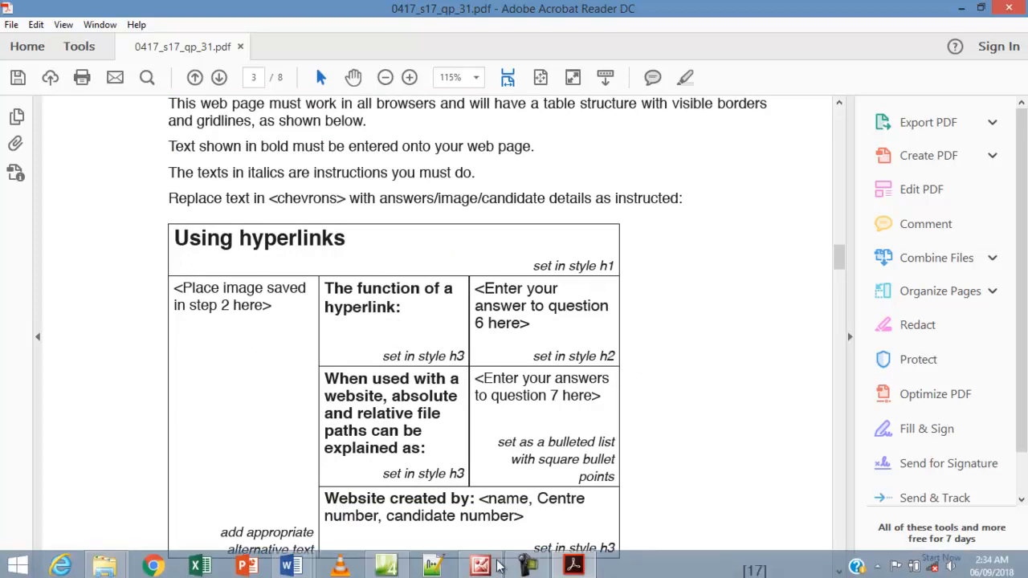
{"action": "left_click", "coordinate": [394, 572]}
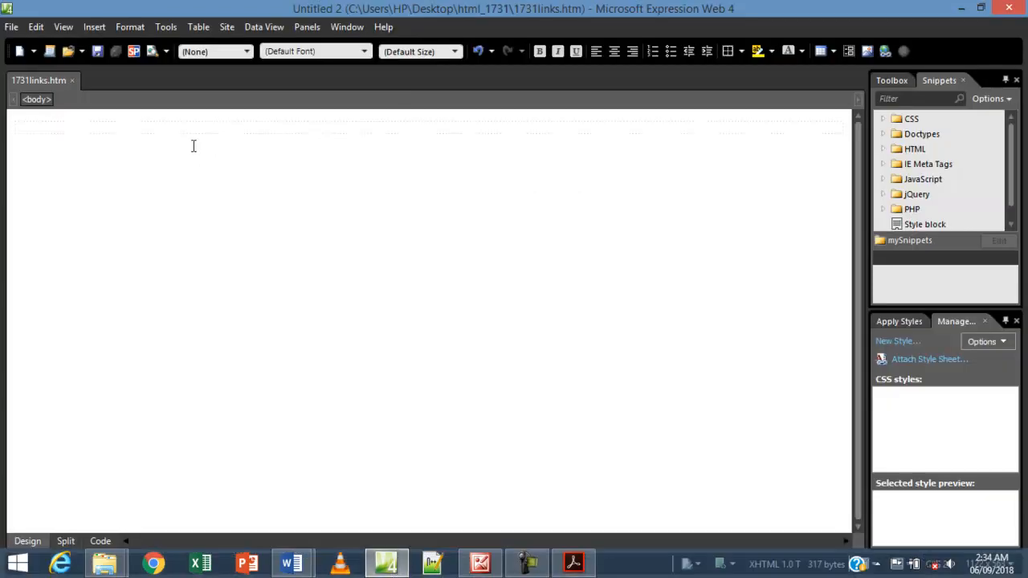
{"action": "left_click", "coordinate": [193, 30]}
{"action": "left_click", "coordinate": [204, 43]}
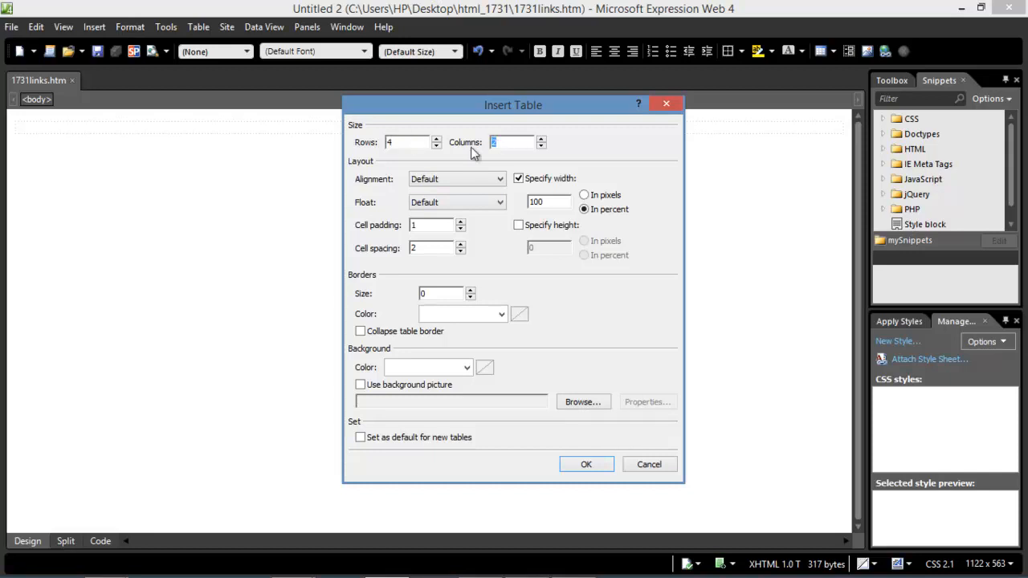
{"action": "type", "text": "3"}
{"action": "left_click", "coordinate": [574, 564]}
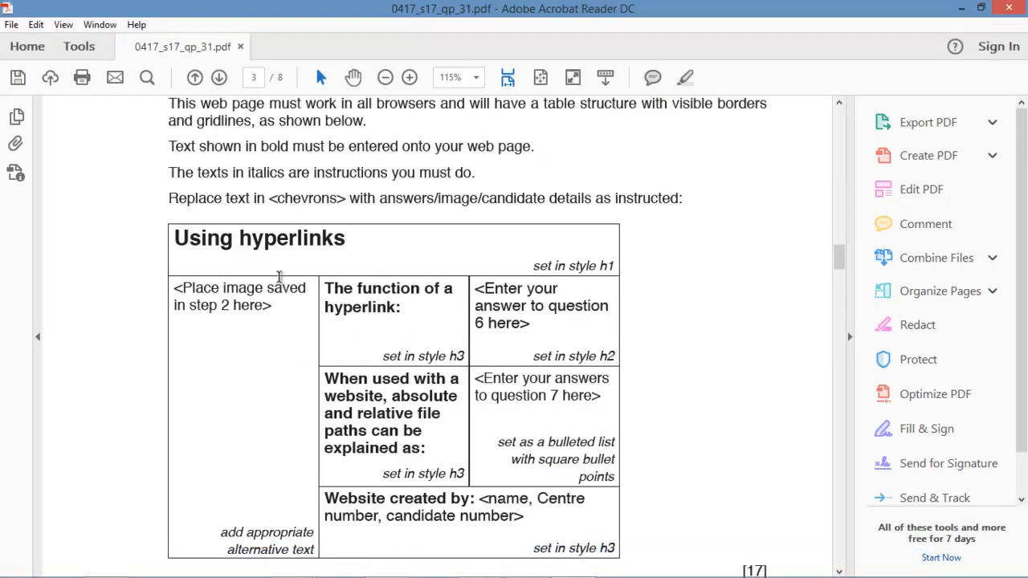
{"action": "mouse_move", "coordinate": [569, 574]}
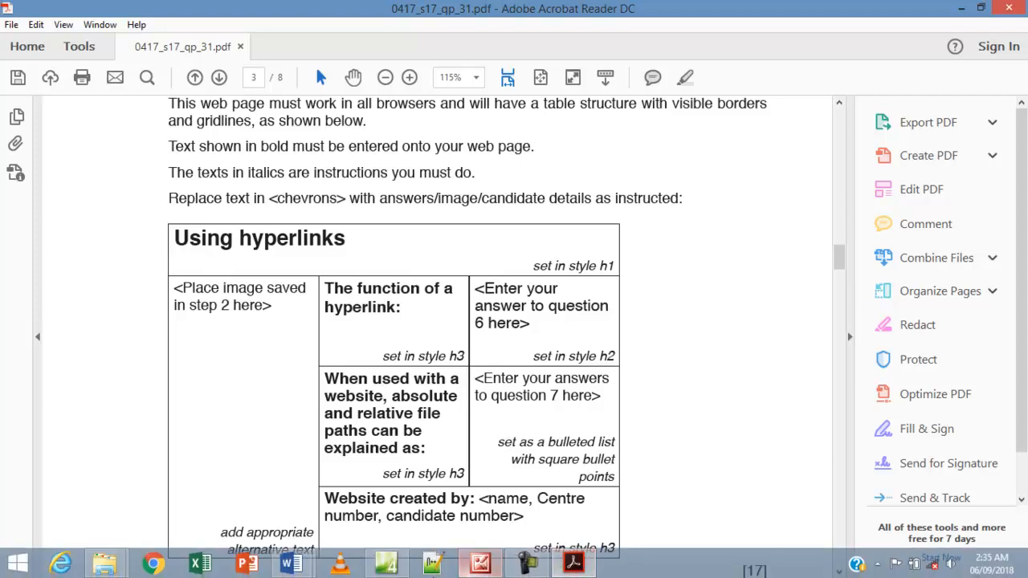
{"action": "mouse_move", "coordinate": [388, 567]}
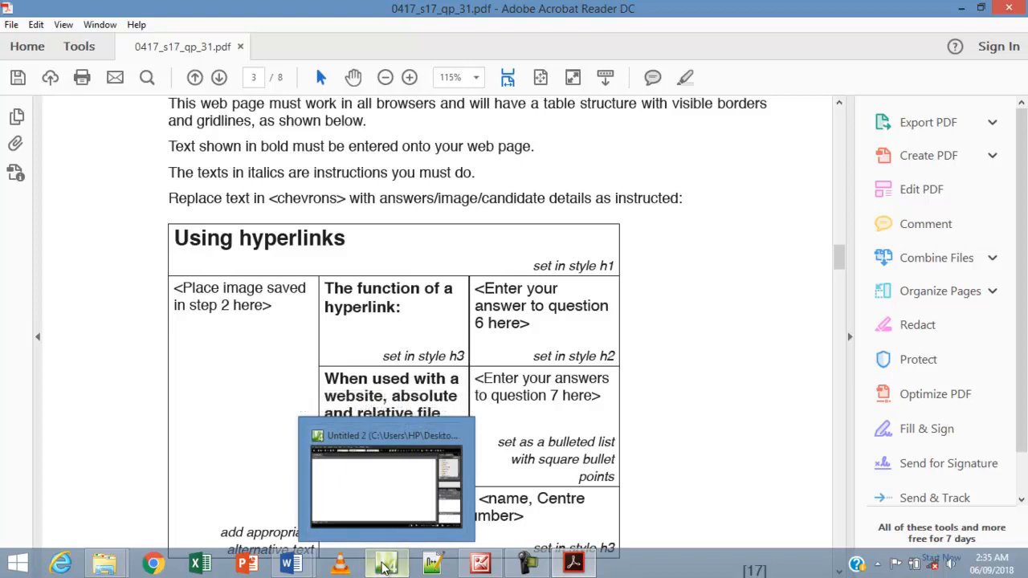
{"action": "left_click", "coordinate": [384, 567]}
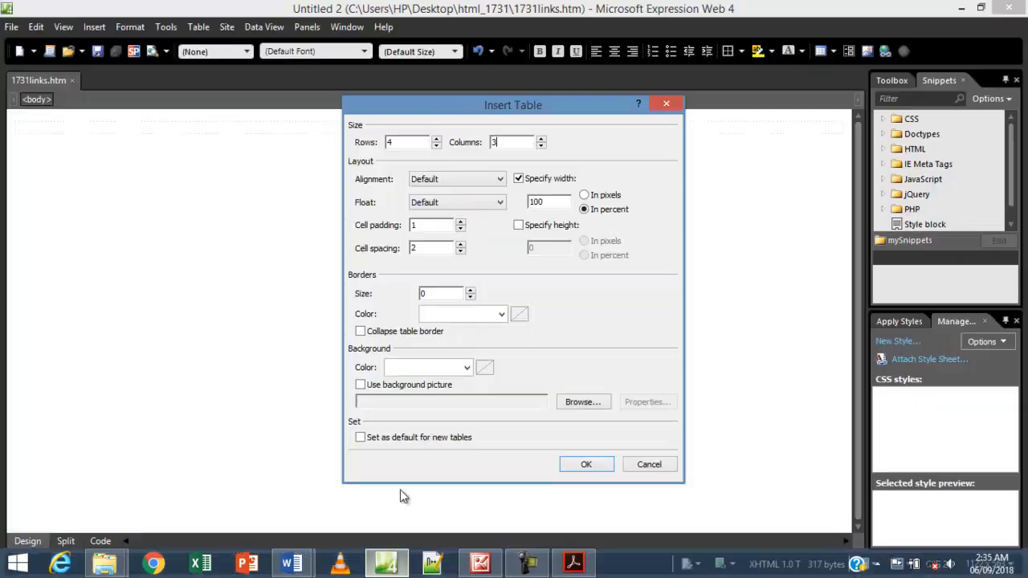
{"action": "left_click", "coordinate": [584, 466]}
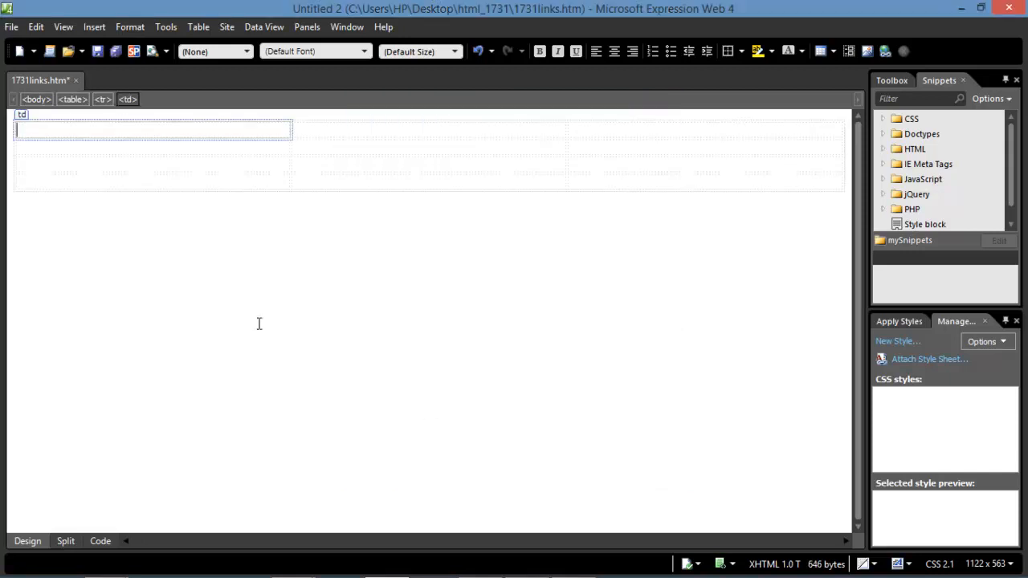
Merge the table's whole top row into a single cell.
{"action": "left_click_drag", "start_coordinate": [261, 122], "coordinate": [750, 131]}
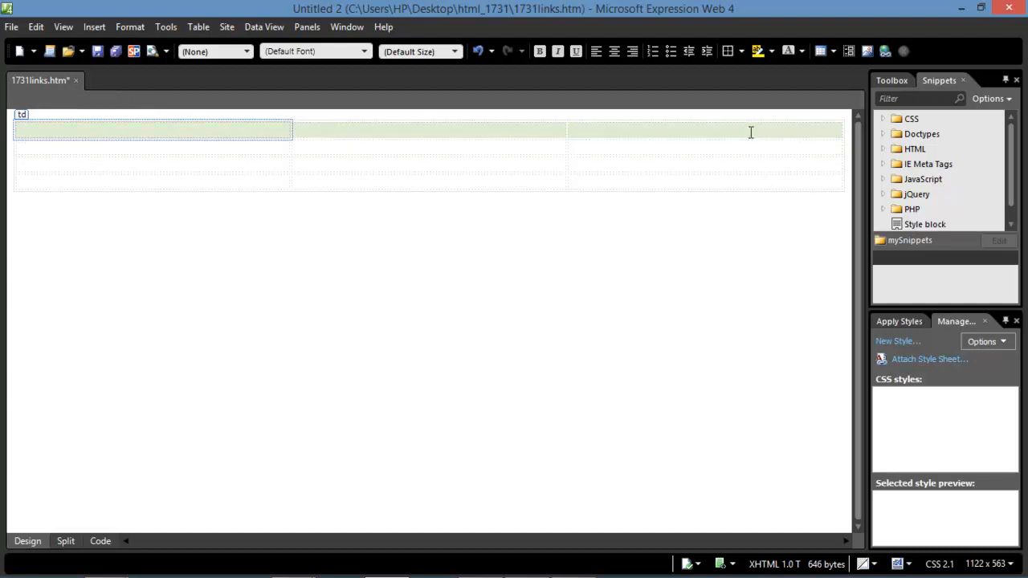
{"action": "right_click", "coordinate": [751, 132]}
{"action": "mouse_move", "coordinate": [783, 262]}
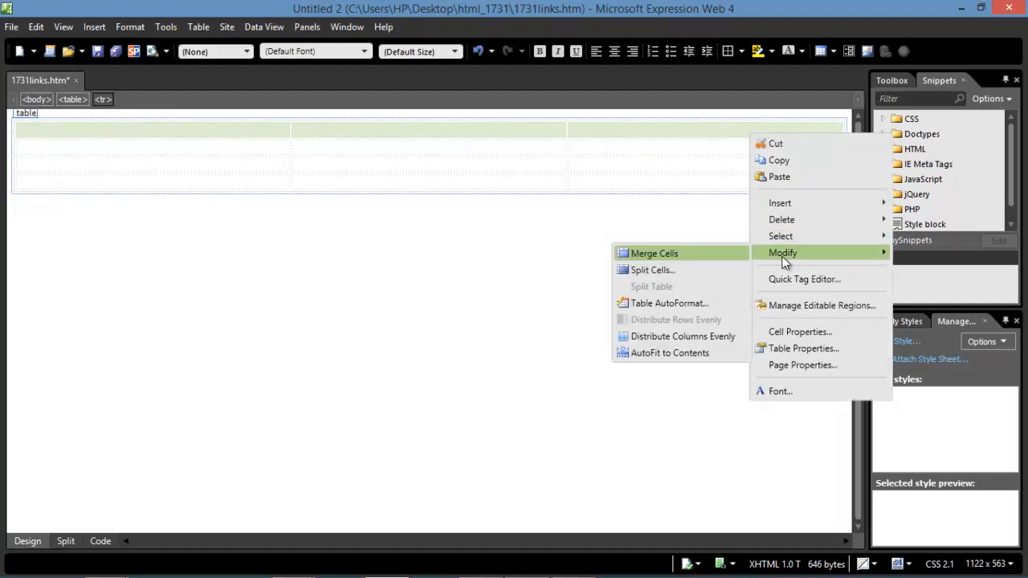
{"action": "left_click", "coordinate": [628, 254]}
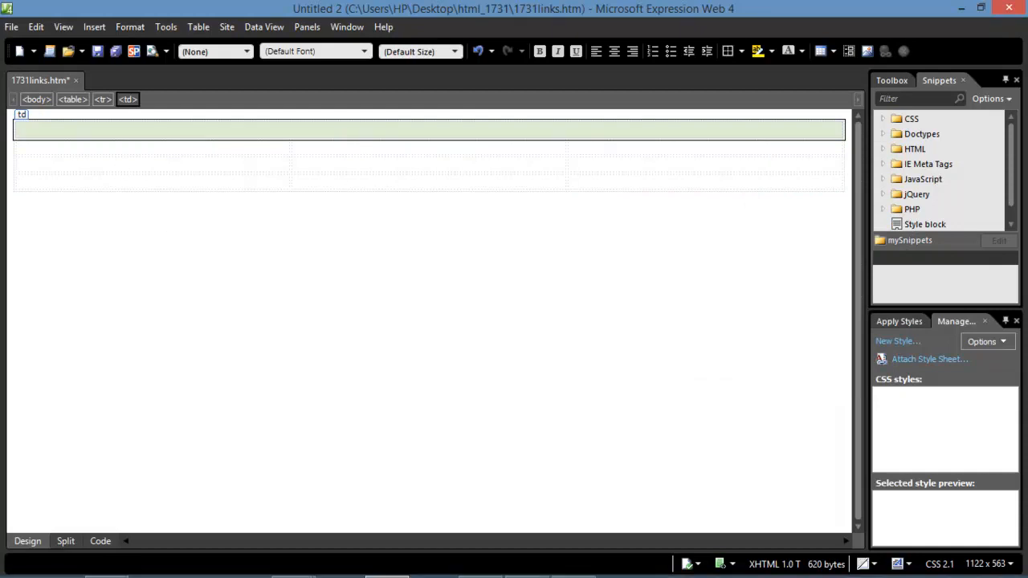
Merge the first column's lower cells into one, matching the exam paper's layout.
{"action": "mouse_move", "coordinate": [467, 575]}
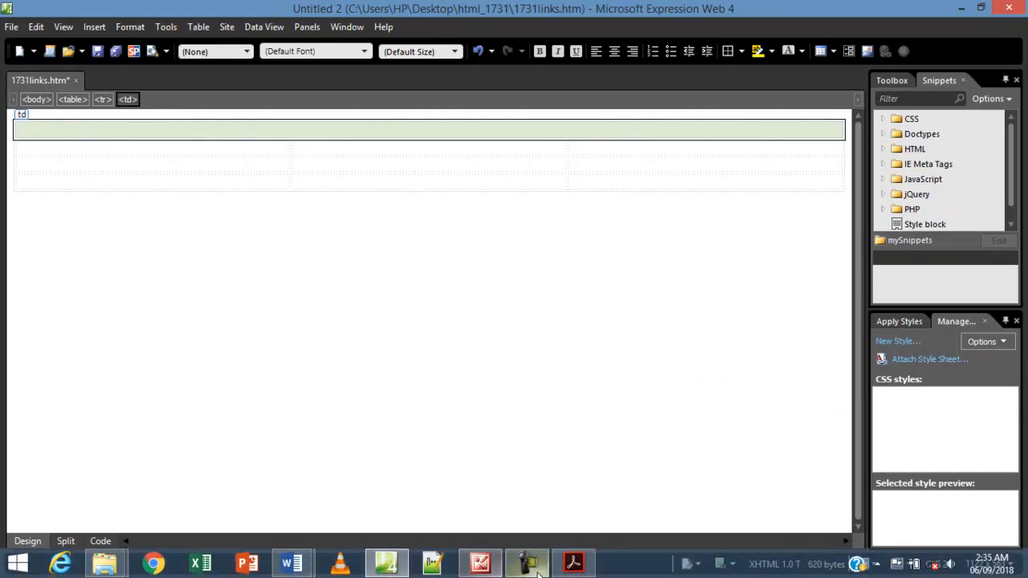
{"action": "left_click", "coordinate": [573, 563]}
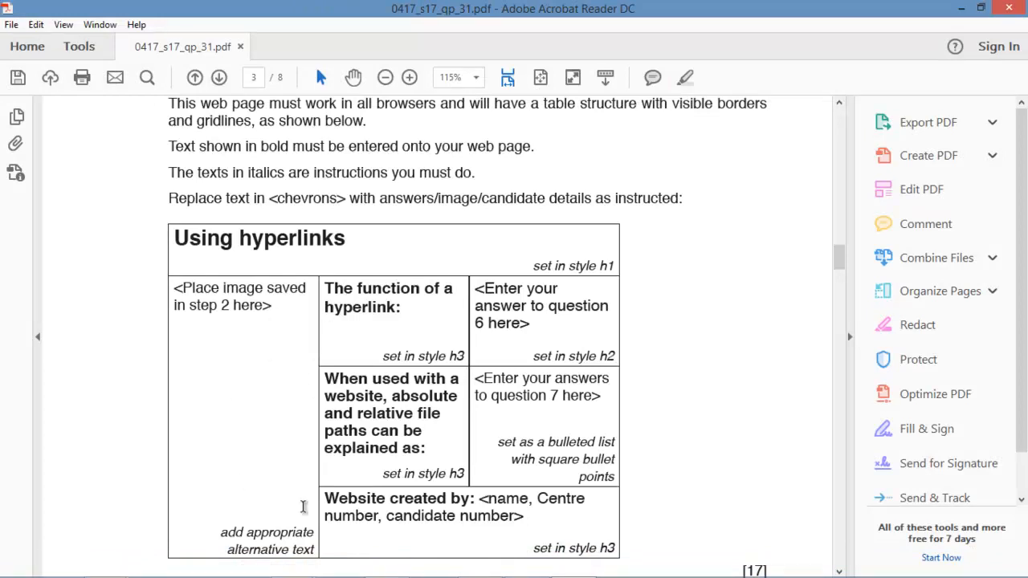
{"action": "mouse_move", "coordinate": [579, 574]}
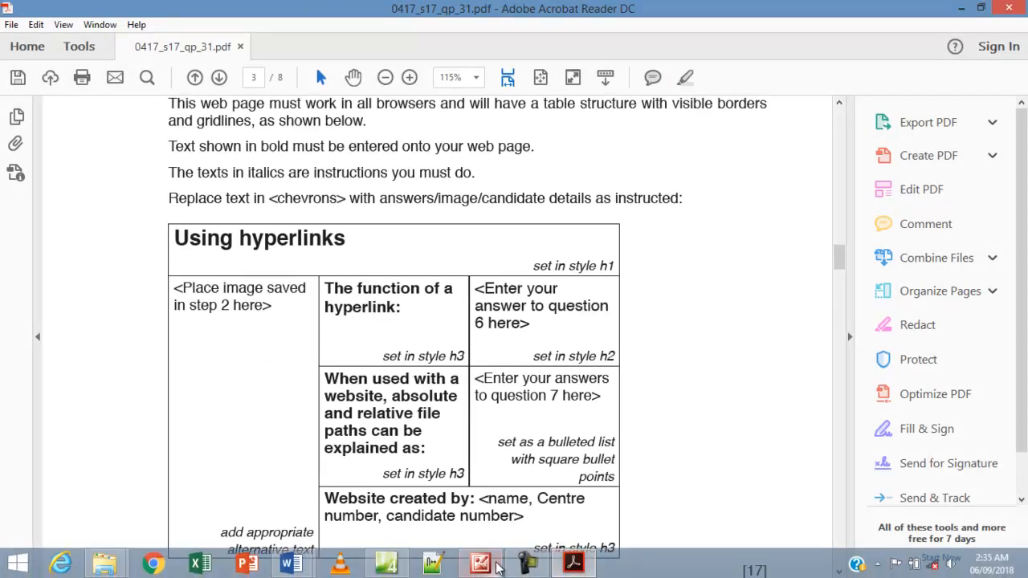
{"action": "left_click", "coordinate": [386, 564]}
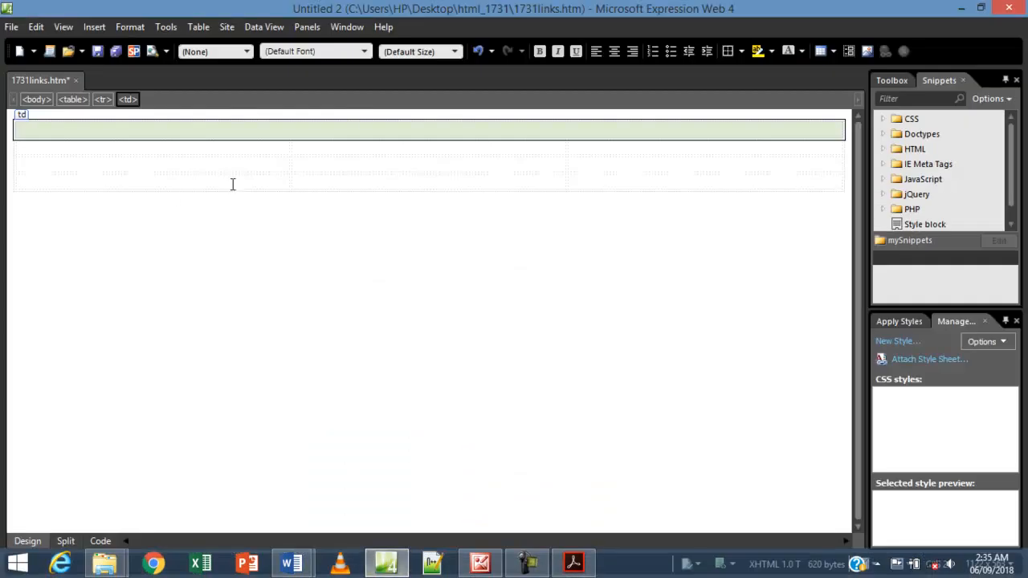
{"action": "left_click_drag", "start_coordinate": [89, 147], "coordinate": [100, 173]}
{"action": "right_click", "coordinate": [103, 171]}
{"action": "mouse_move", "coordinate": [186, 286]}
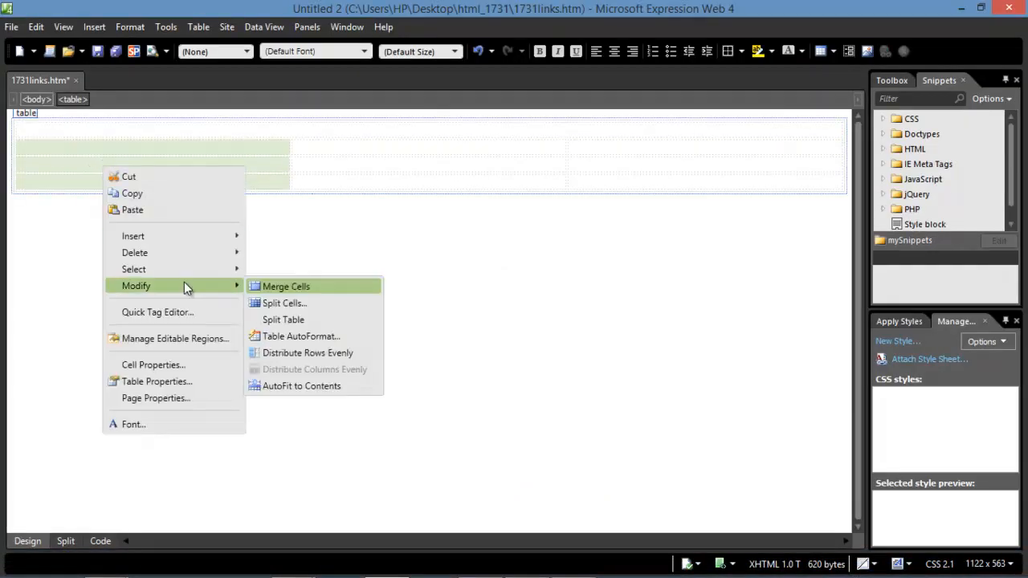
{"action": "left_click", "coordinate": [286, 287]}
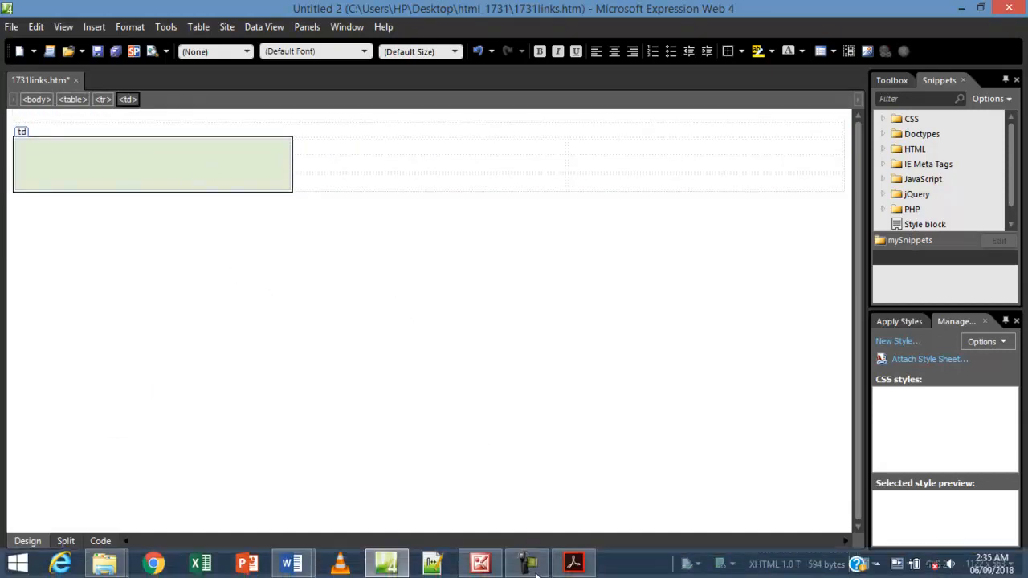
Merge the two bottom-right cells into one and compare the table with the exam paper.
{"action": "left_click", "coordinate": [574, 564]}
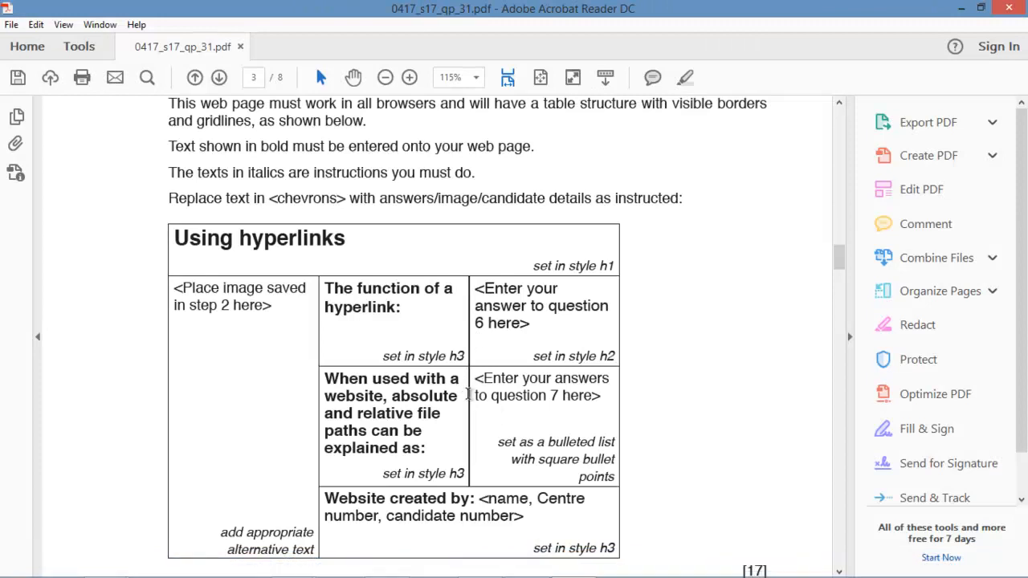
{"action": "scroll", "coordinate": [473, 438], "scroll_direction": "down", "scroll_amount": 2}
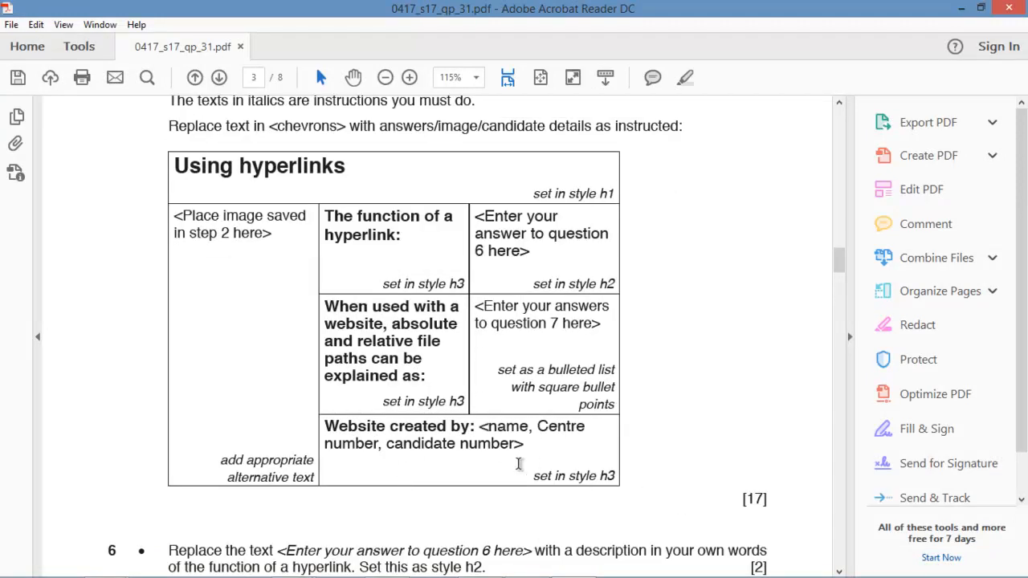
{"action": "mouse_move", "coordinate": [563, 572]}
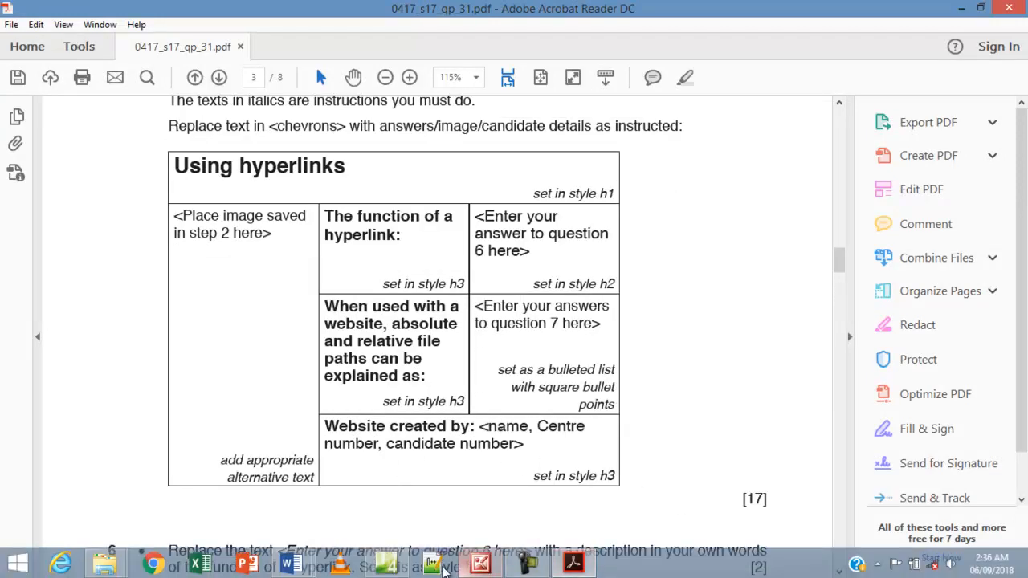
{"action": "left_click", "coordinate": [386, 563]}
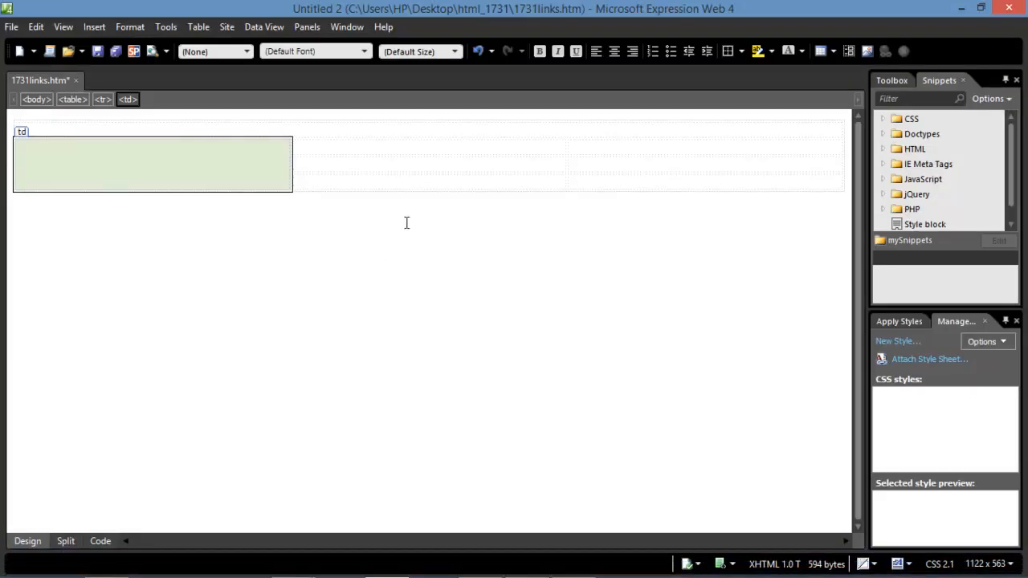
{"action": "left_click_drag", "start_coordinate": [415, 184], "coordinate": [633, 184]}
{"action": "right_click", "coordinate": [633, 184]}
{"action": "mouse_move", "coordinate": [662, 304]}
{"action": "left_click", "coordinate": [796, 305]}
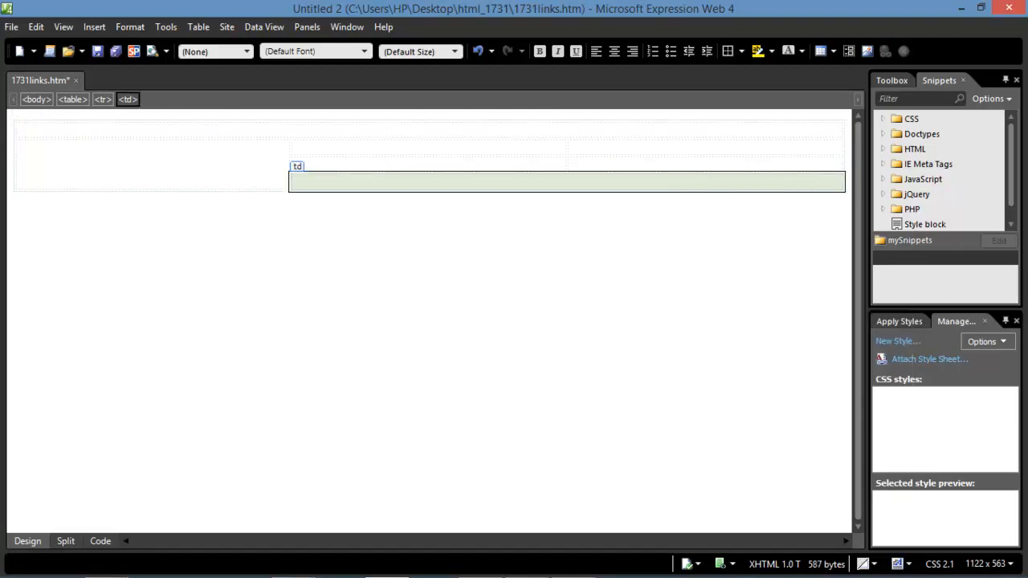
{"action": "left_click", "coordinate": [519, 562]}
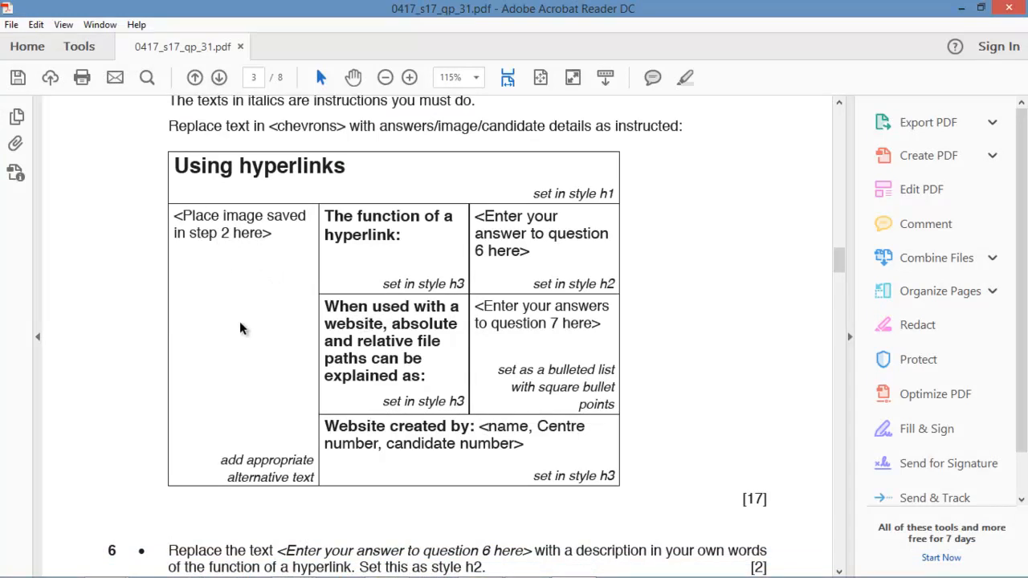
Select the label 'The function of a hyperlink:' in the exam PDF table and copy it for Expression Web.
{"action": "scroll", "coordinate": [239, 325], "scroll_direction": "down", "scroll_amount": 1}
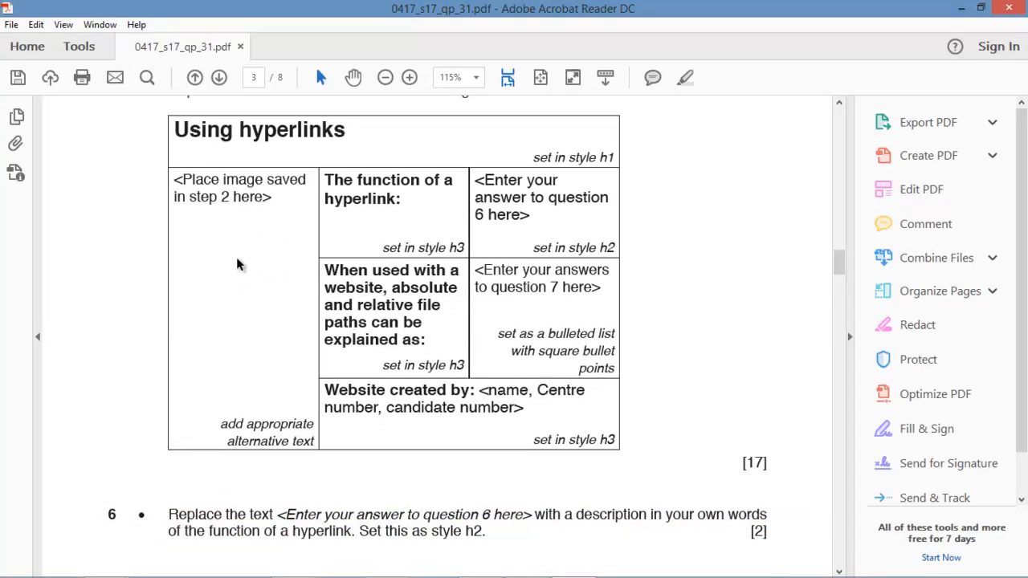
{"action": "scroll", "coordinate": [237, 261], "scroll_direction": "down", "scroll_amount": 4}
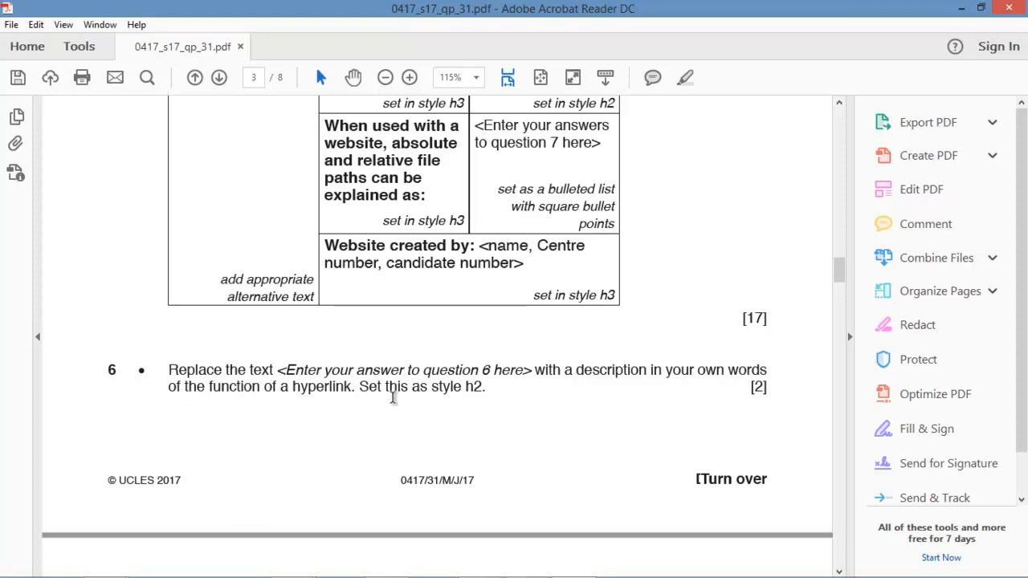
{"action": "scroll", "coordinate": [442, 397], "scroll_direction": "up", "scroll_amount": 2}
{"action": "scroll", "coordinate": [445, 397], "scroll_direction": "up", "scroll_amount": 1}
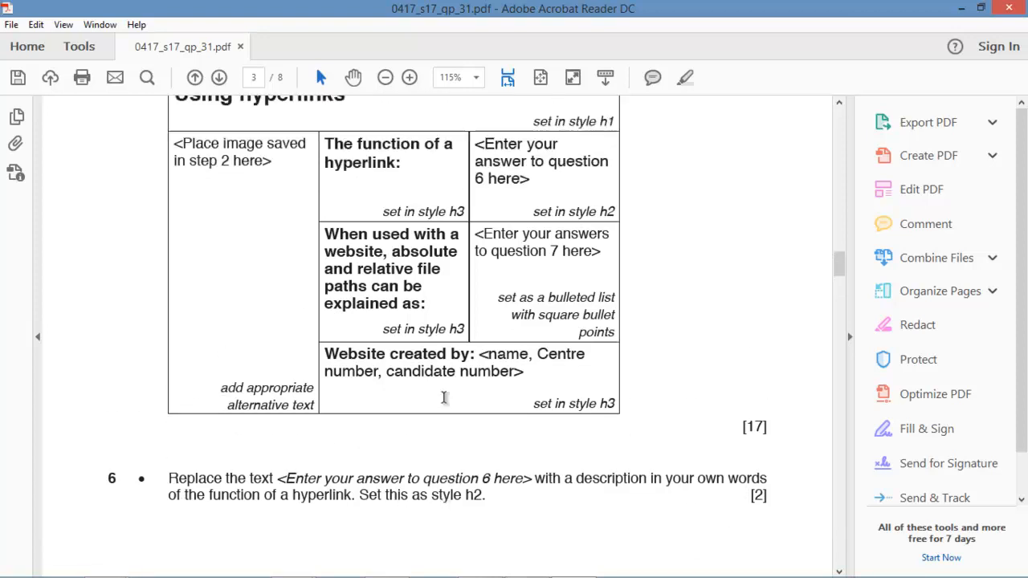
{"action": "left_click_drag", "start_coordinate": [399, 163], "coordinate": [328, 150]}
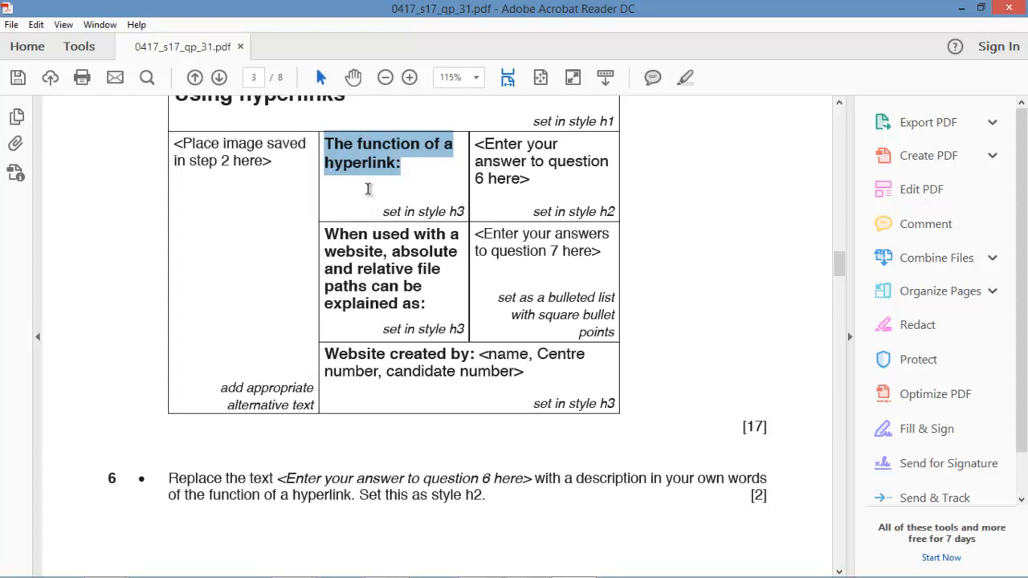
{"action": "scroll", "coordinate": [371, 236], "scroll_direction": "up", "scroll_amount": 1}
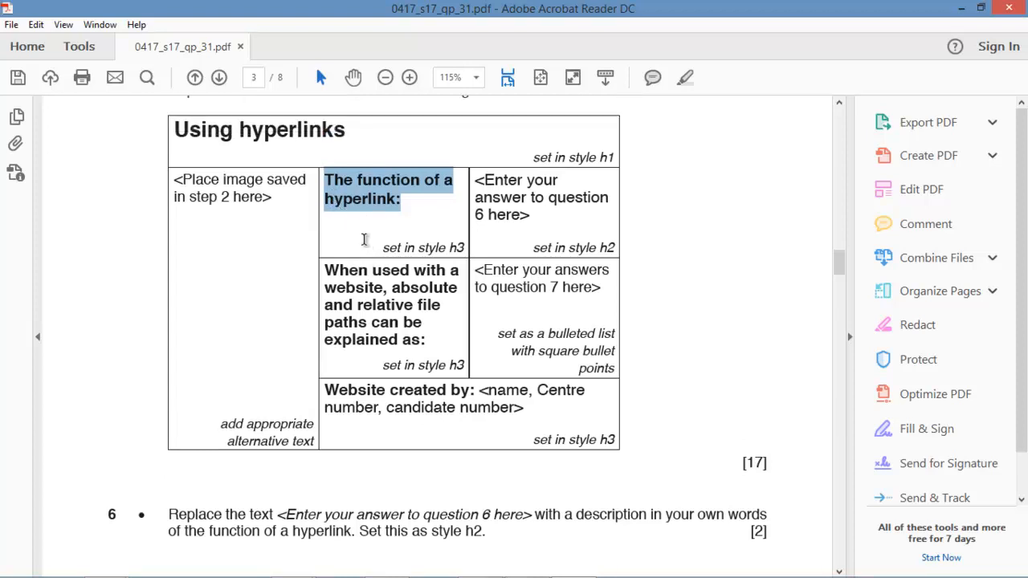
{"action": "left_click", "coordinate": [284, 151]}
{"action": "left_click_drag", "start_coordinate": [354, 131], "coordinate": [184, 147]}
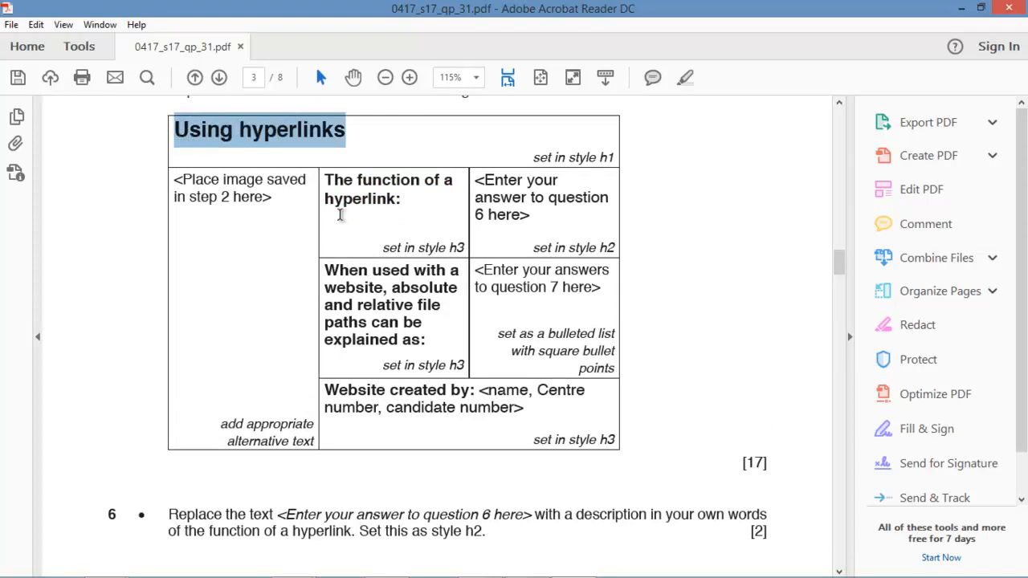
{"action": "left_click", "coordinate": [408, 201]}
{"action": "left_click_drag", "start_coordinate": [408, 200], "coordinate": [337, 193]}
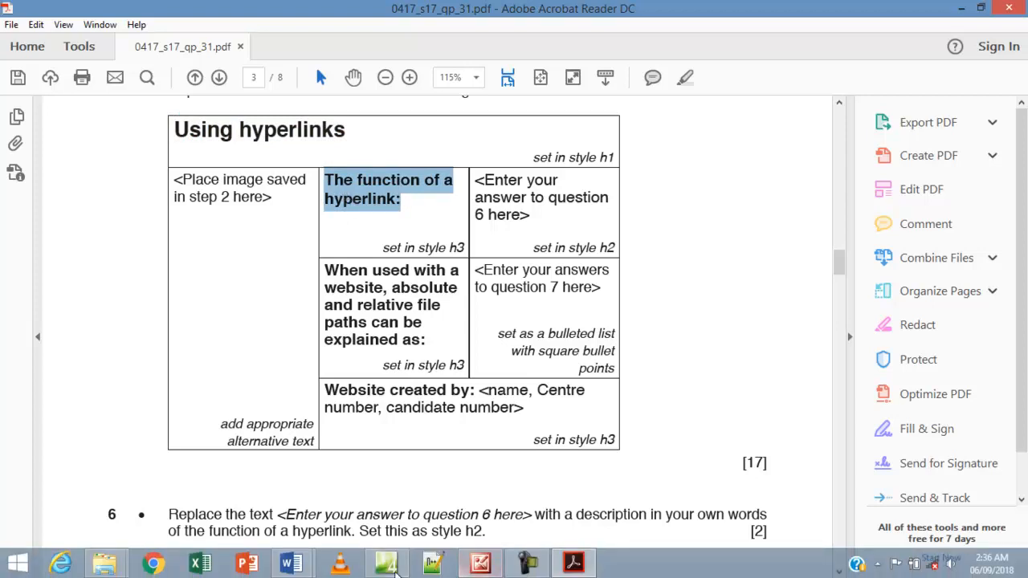
{"action": "left_click", "coordinate": [493, 569]}
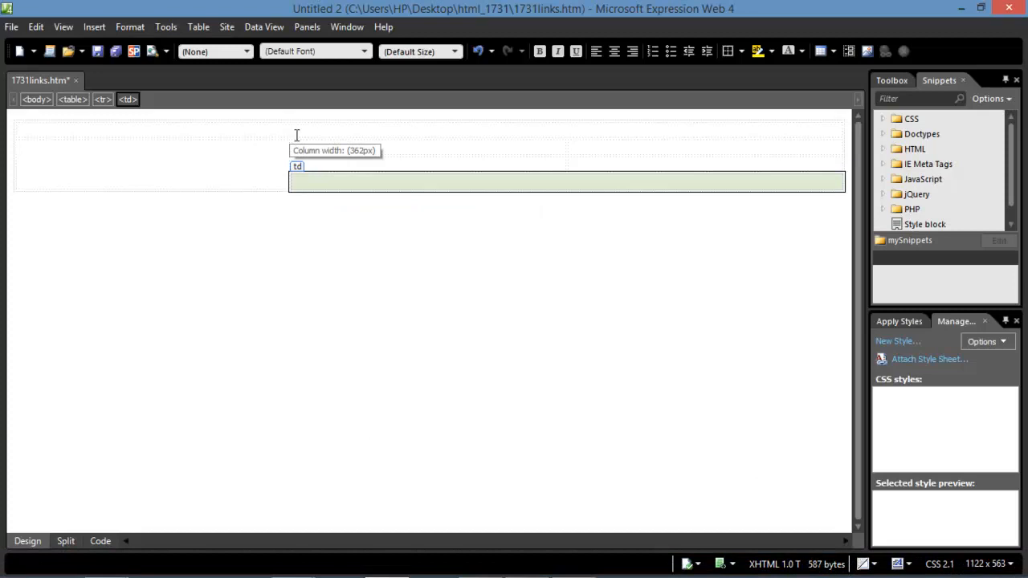
Paste 'The function of a hyperlink:' into the middle table cell and make it Heading 3.
{"action": "left_click", "coordinate": [344, 150]}
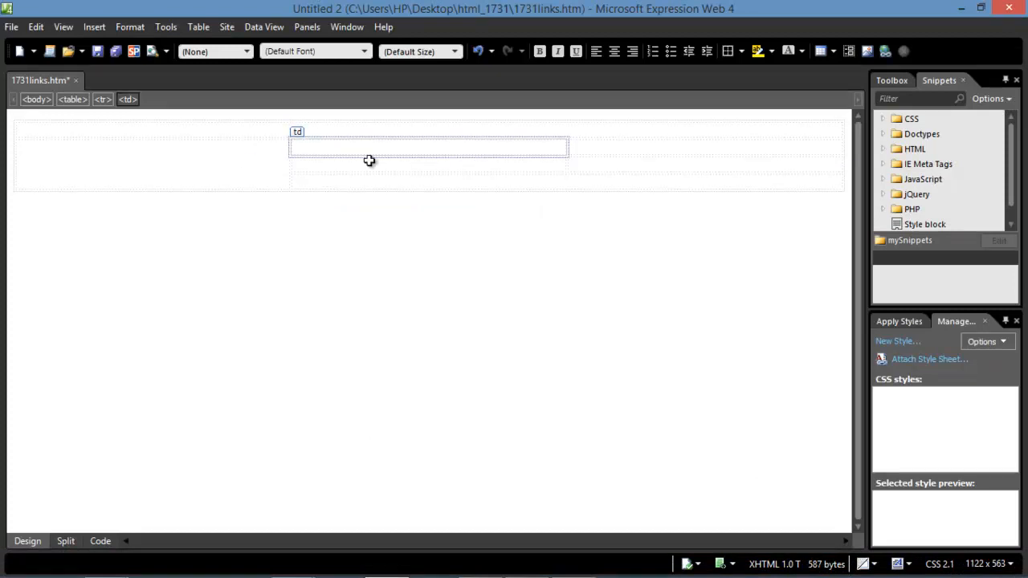
{"action": "key", "text": "ctrl+v"}
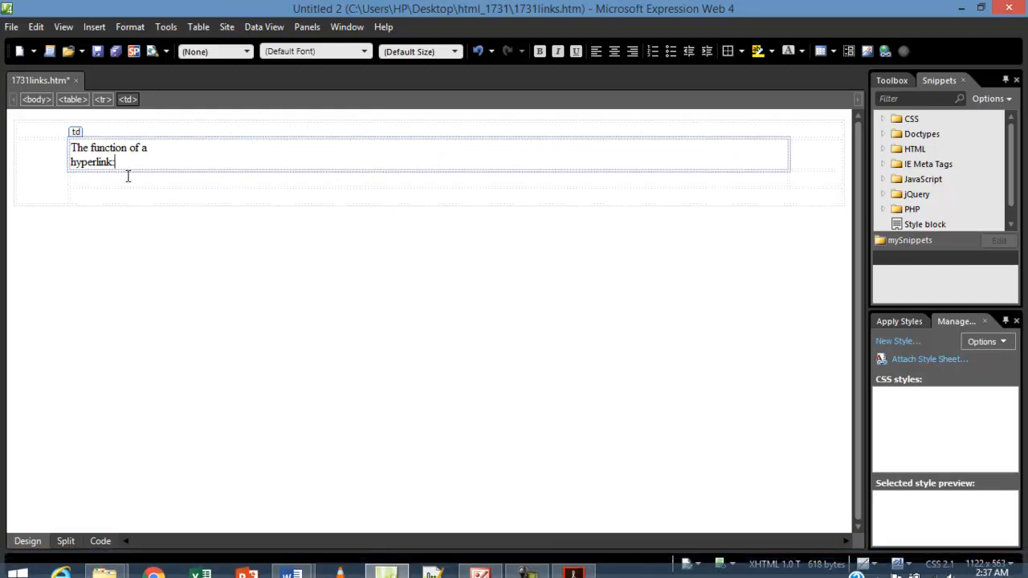
{"action": "left_click", "coordinate": [573, 565]}
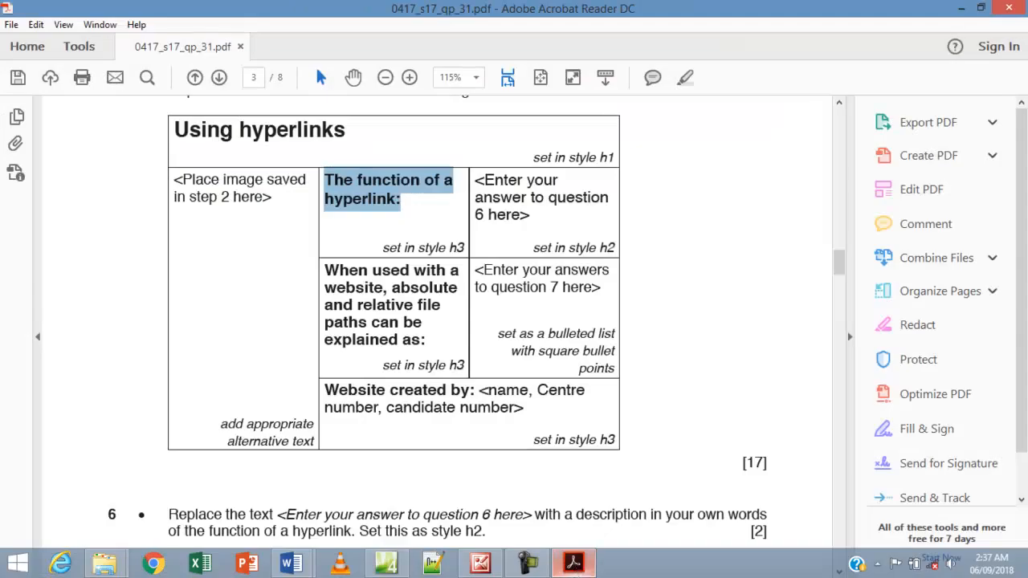
{"action": "left_click", "coordinate": [386, 565]}
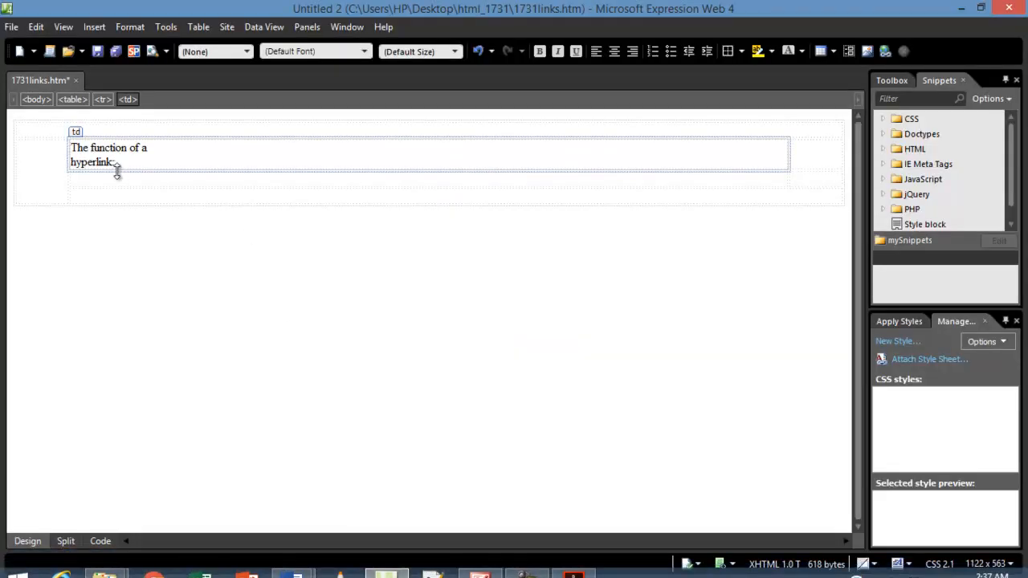
{"action": "left_click_drag", "start_coordinate": [117, 165], "coordinate": [74, 150]}
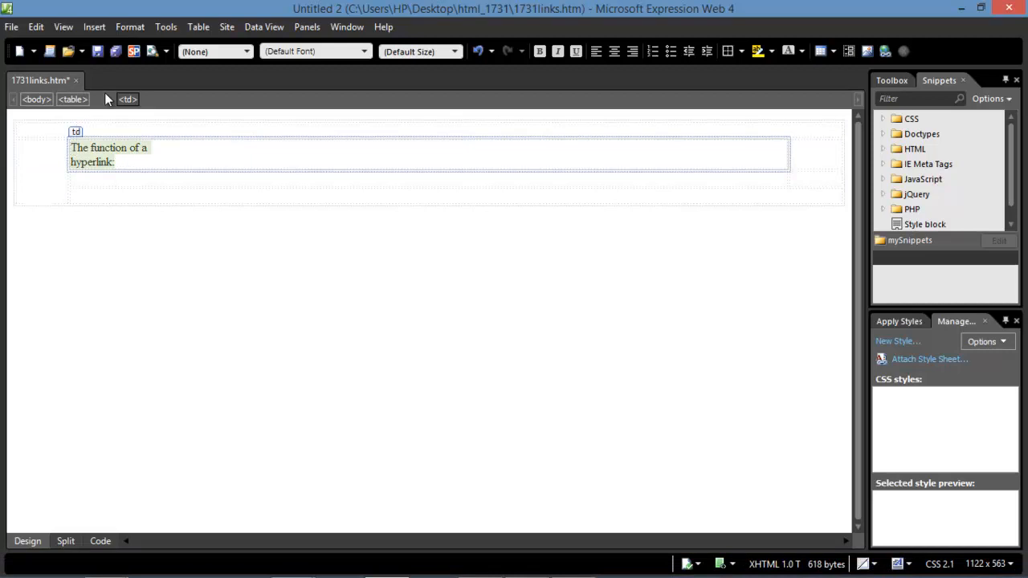
{"action": "left_click", "coordinate": [247, 52]}
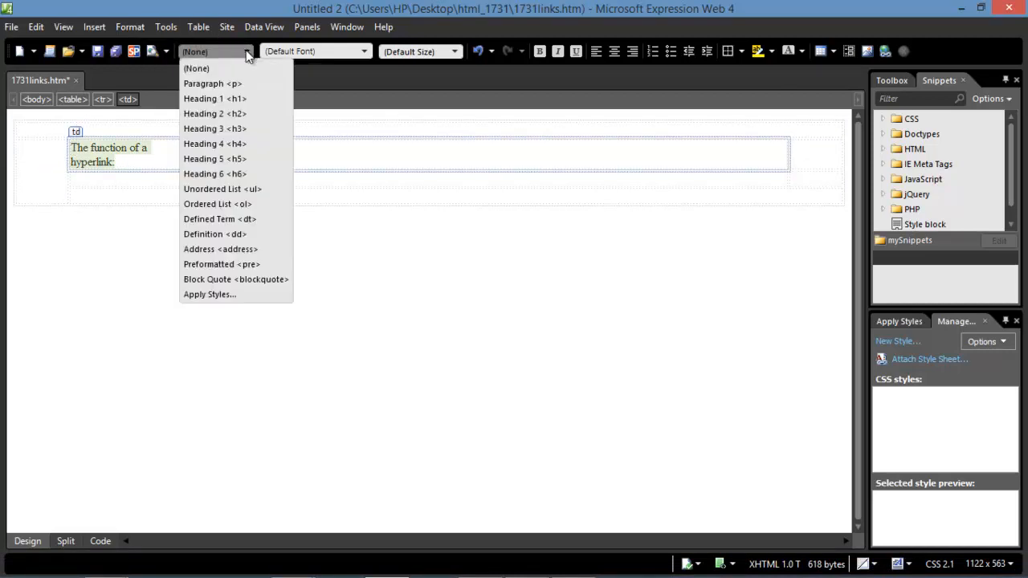
{"action": "left_click", "coordinate": [218, 129]}
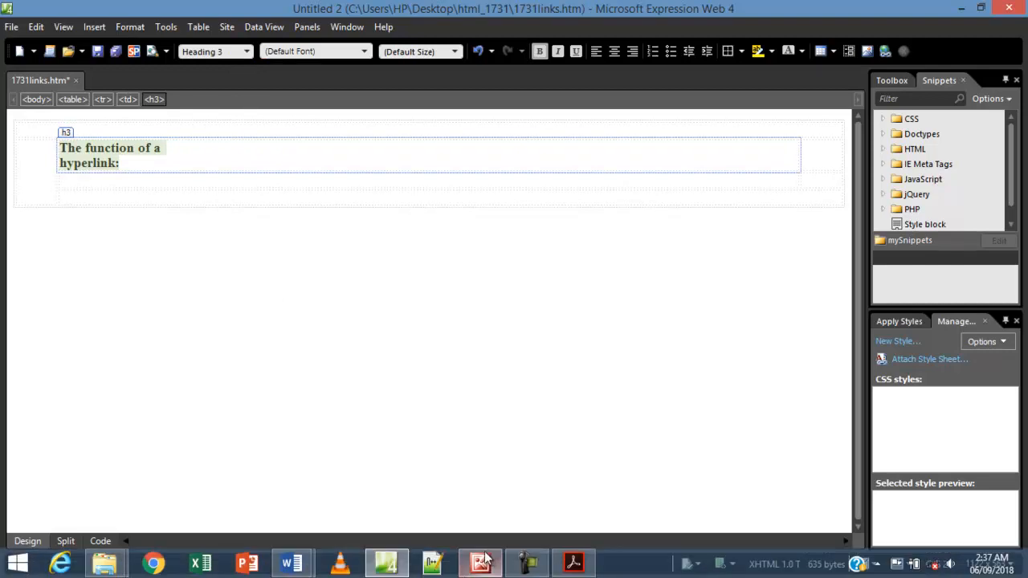
Copy 'Using hyperlinks' from the PDF and paste it above the label as Heading 1.
{"action": "left_click", "coordinate": [573, 562]}
{"action": "left_click_drag", "start_coordinate": [345, 133], "coordinate": [195, 147]}
{"action": "key", "text": "ctrl+c"}
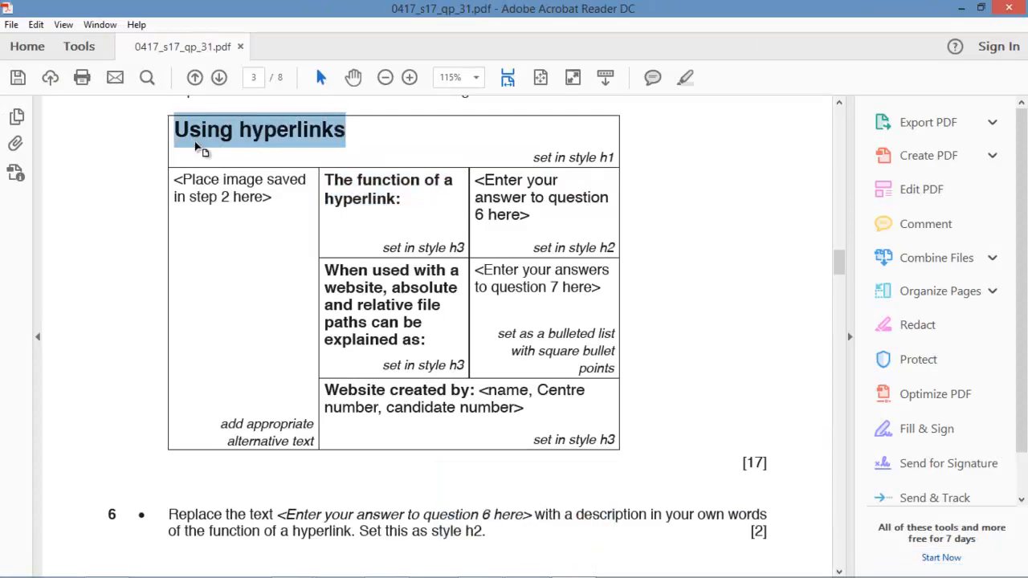
{"action": "mouse_move", "coordinate": [517, 568]}
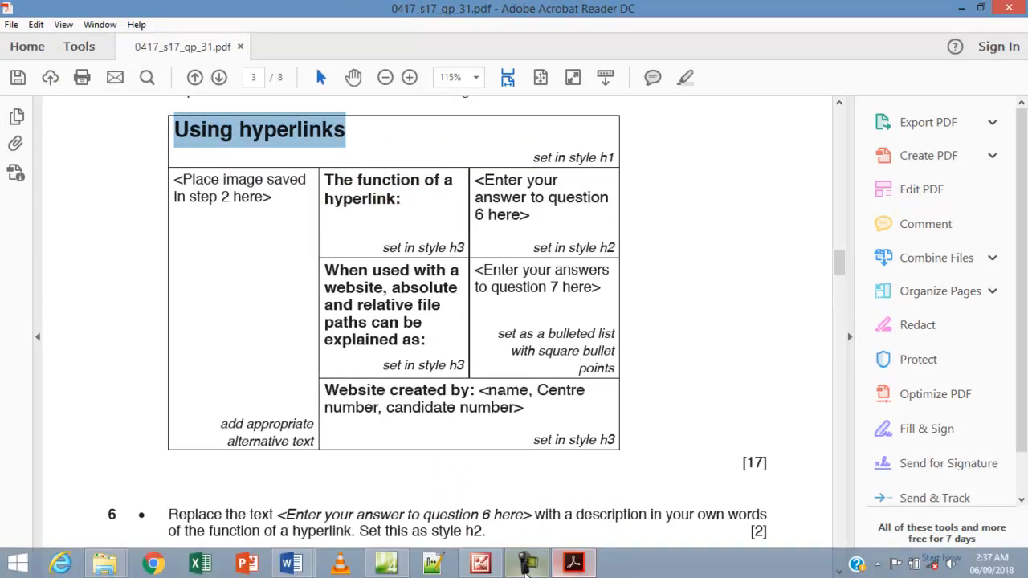
{"action": "left_click", "coordinate": [385, 562]}
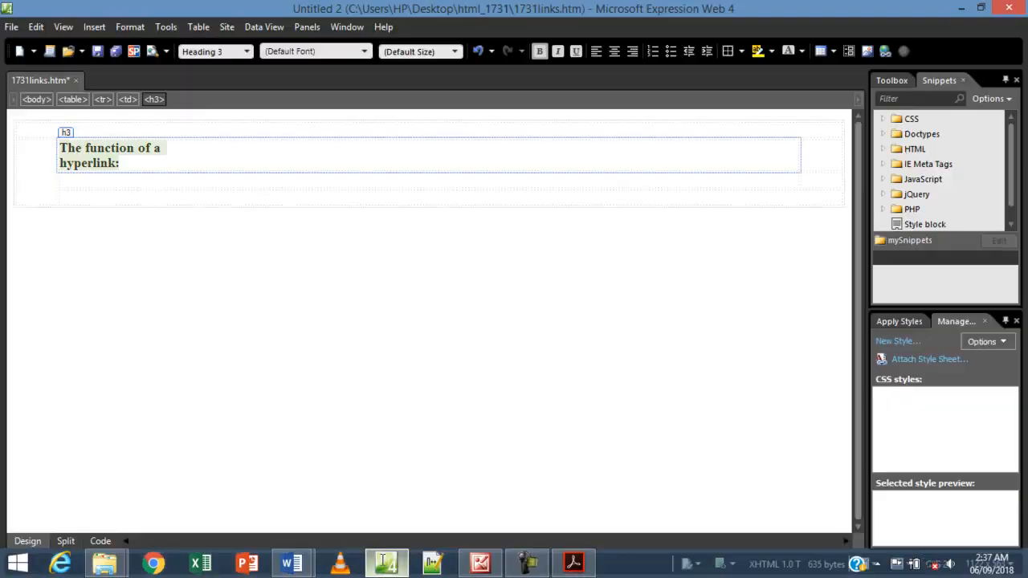
{"action": "left_click", "coordinate": [118, 129]}
{"action": "key", "text": "ctrl+v"}
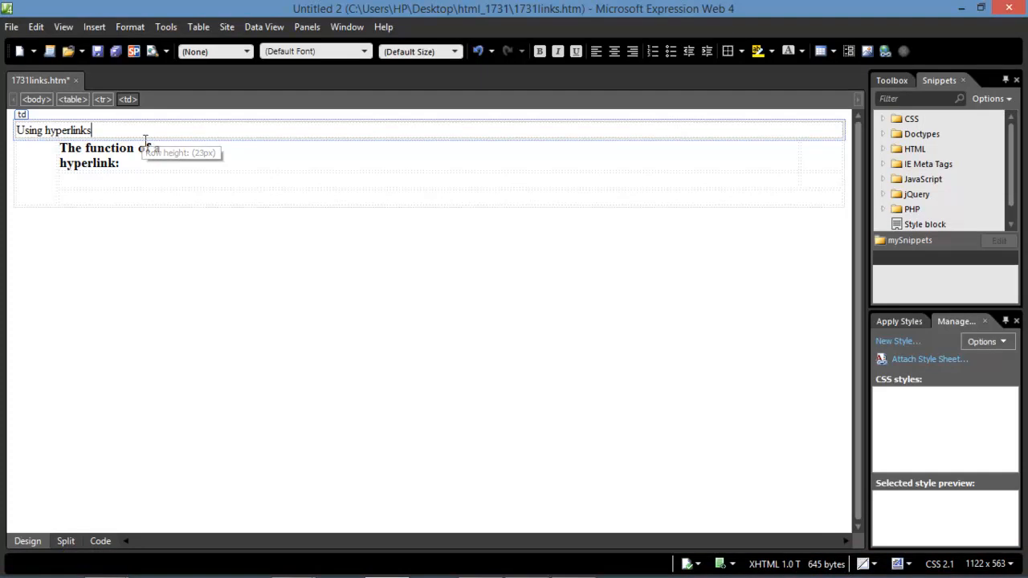
{"action": "left_click_drag", "start_coordinate": [48, 136], "coordinate": [18, 133]}
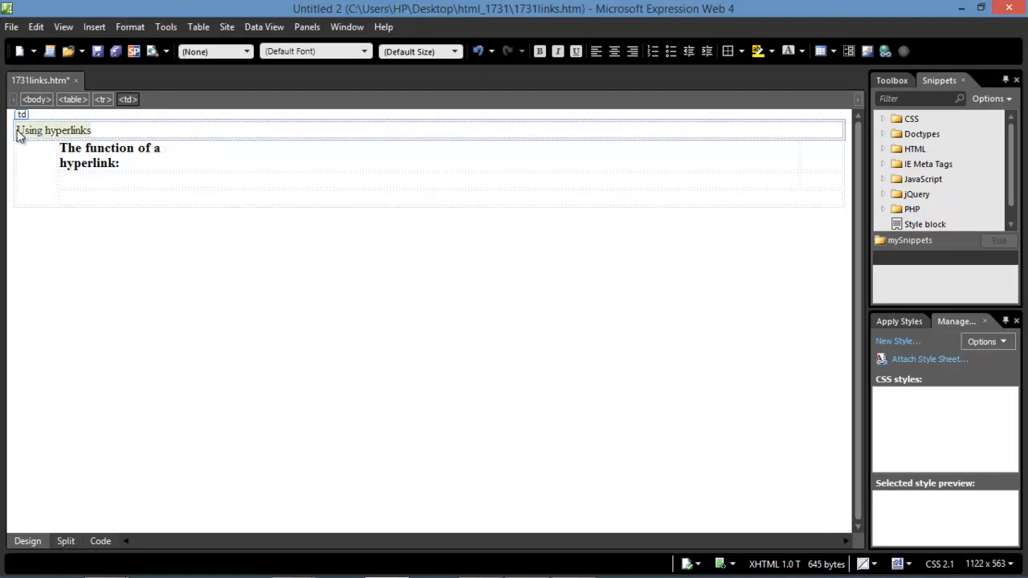
{"action": "left_click", "coordinate": [246, 52]}
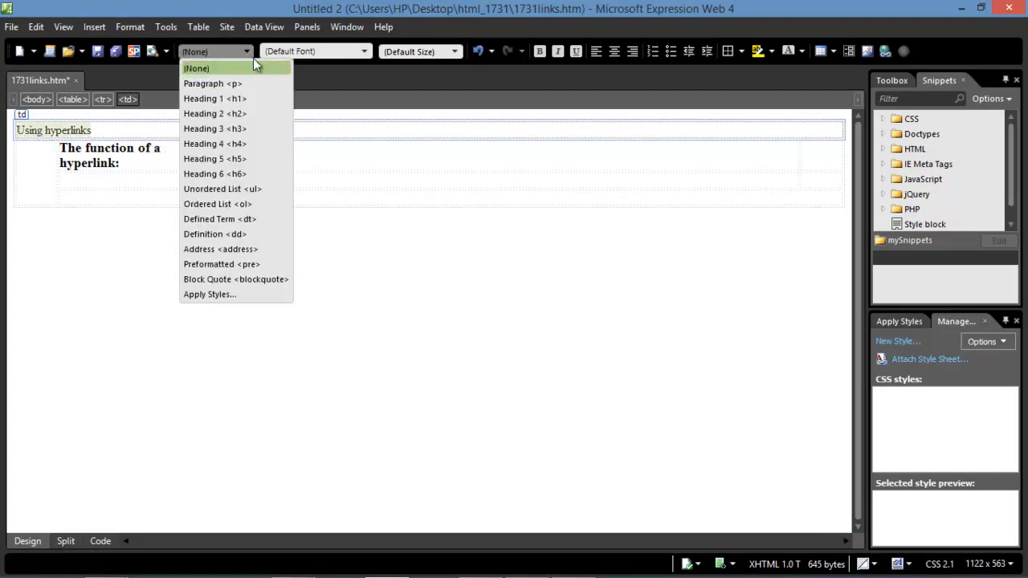
{"action": "left_click", "coordinate": [214, 98]}
{"action": "mouse_move", "coordinate": [481, 577]}
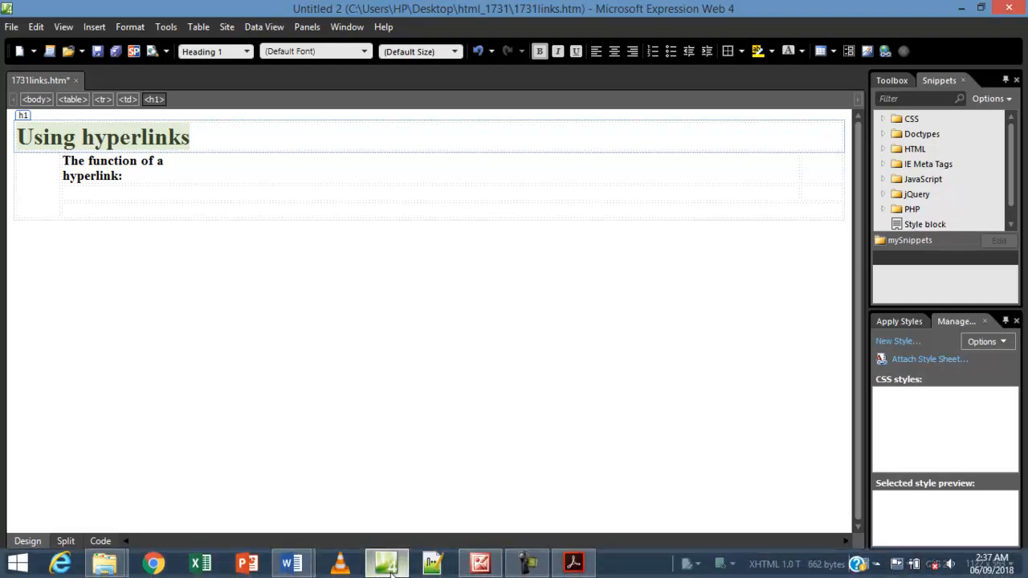
Highlight question 6's instruction text in yellow in the exam PDF.
{"action": "left_click", "coordinate": [573, 564]}
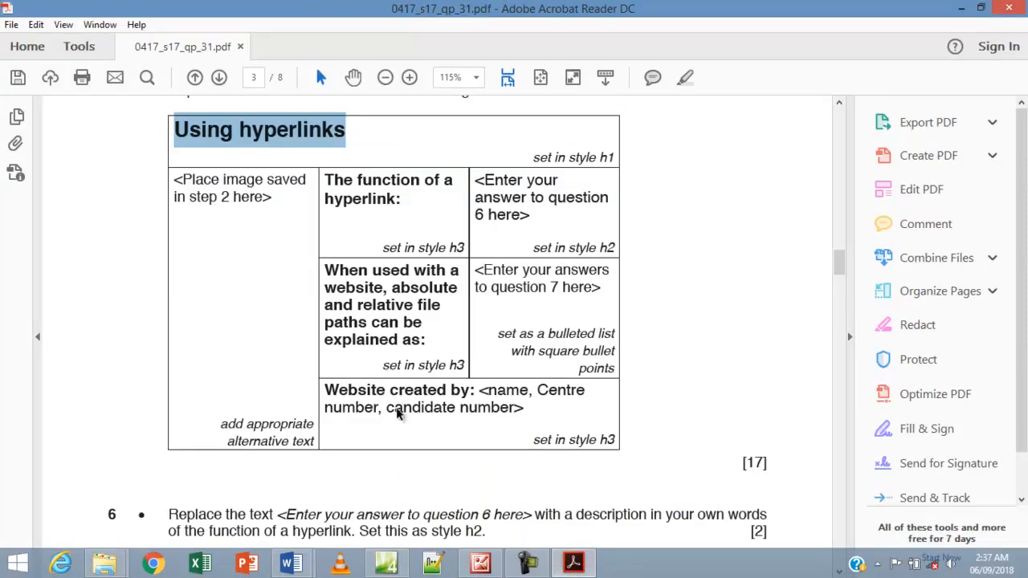
{"action": "left_click_drag", "start_coordinate": [489, 425], "coordinate": [182, 407]}
{"action": "right_click", "coordinate": [189, 413]}
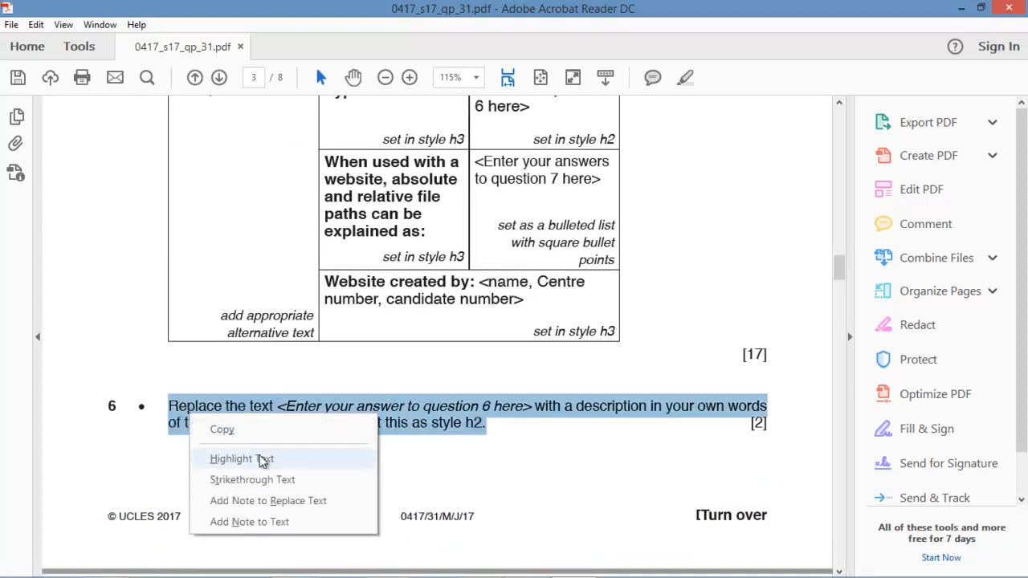
{"action": "left_click", "coordinate": [259, 458]}
Review the exam paper's pages, then return to the Expression Web page.
{"action": "scroll", "coordinate": [409, 374], "scroll_direction": "down", "scroll_amount": 2}
{"action": "scroll", "coordinate": [409, 374], "scroll_direction": "down", "scroll_amount": 4}
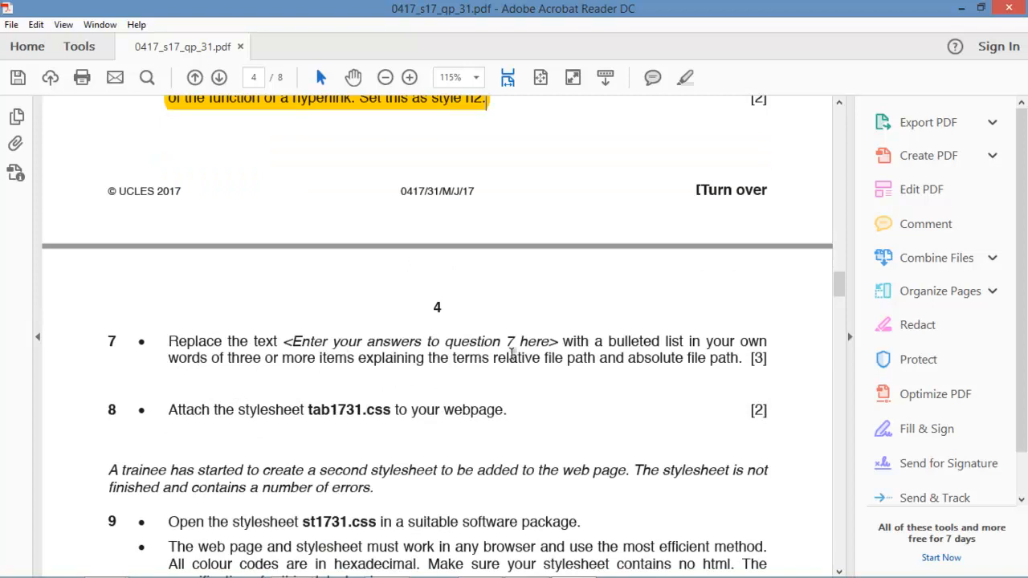
{"action": "scroll", "coordinate": [557, 356], "scroll_direction": "up", "scroll_amount": 6}
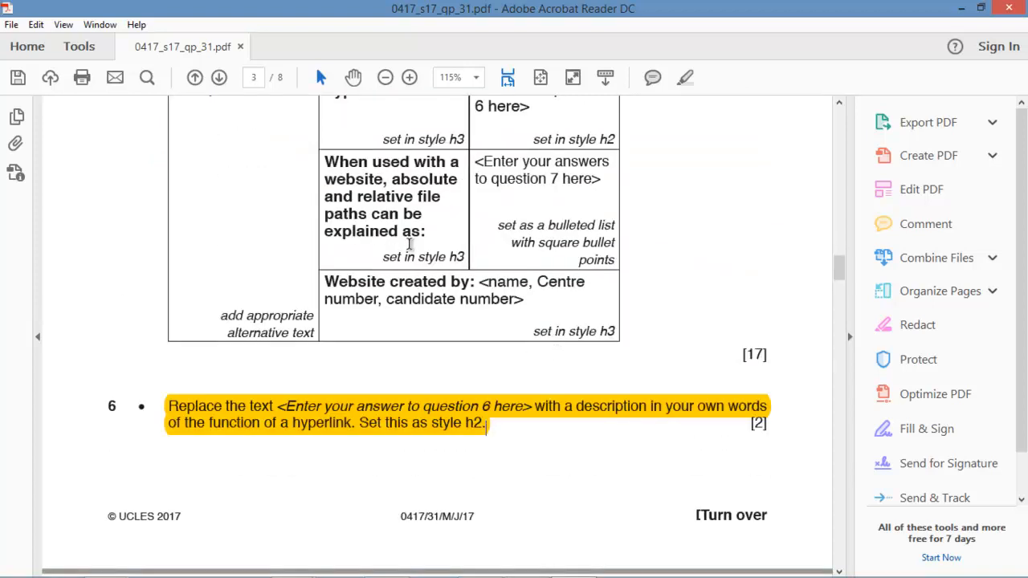
{"action": "scroll", "coordinate": [395, 255], "scroll_direction": "up", "scroll_amount": 1}
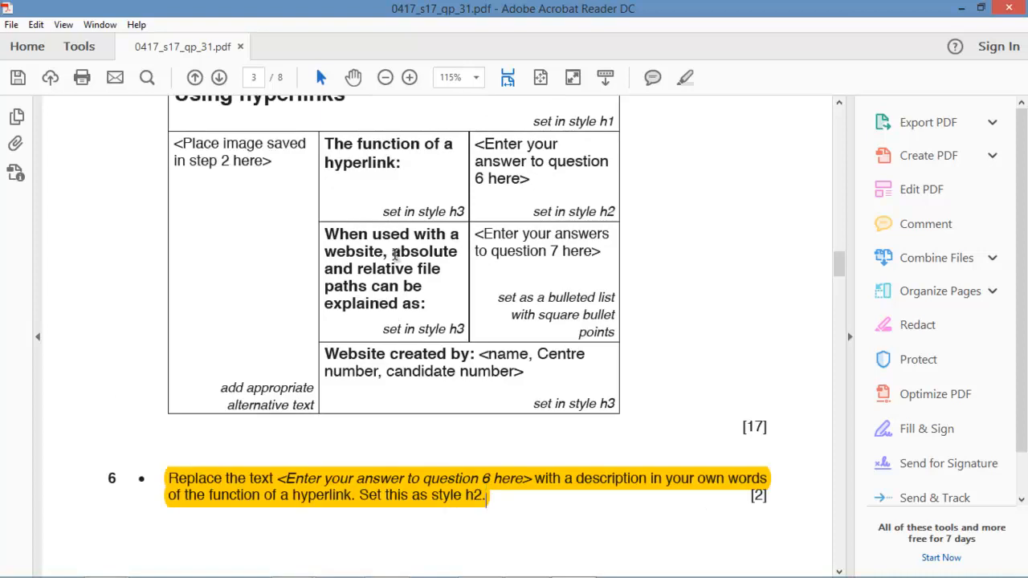
{"action": "scroll", "coordinate": [384, 337], "scroll_direction": "up", "scroll_amount": 1}
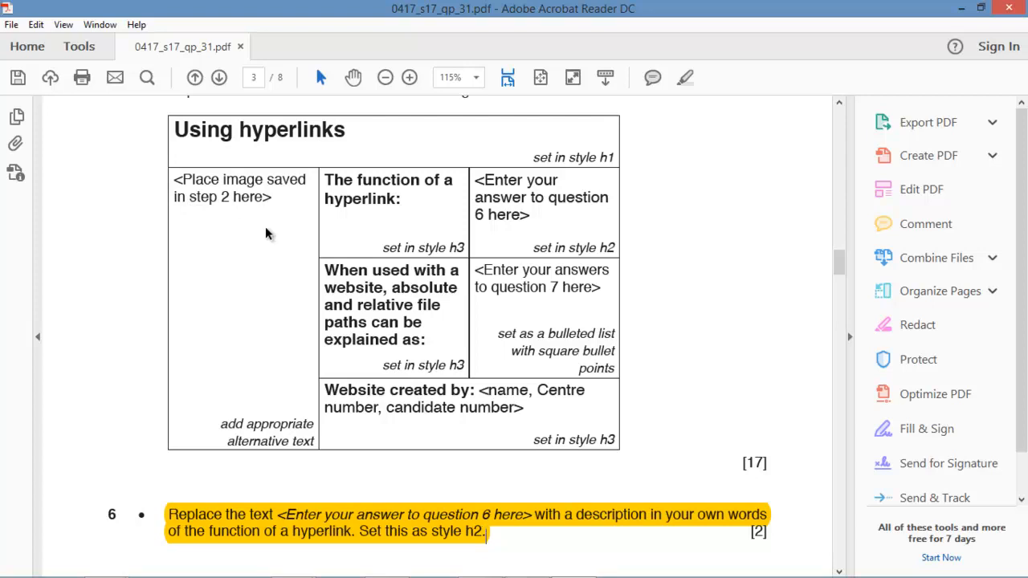
{"action": "scroll", "coordinate": [332, 332], "scroll_direction": "up", "scroll_amount": 8}
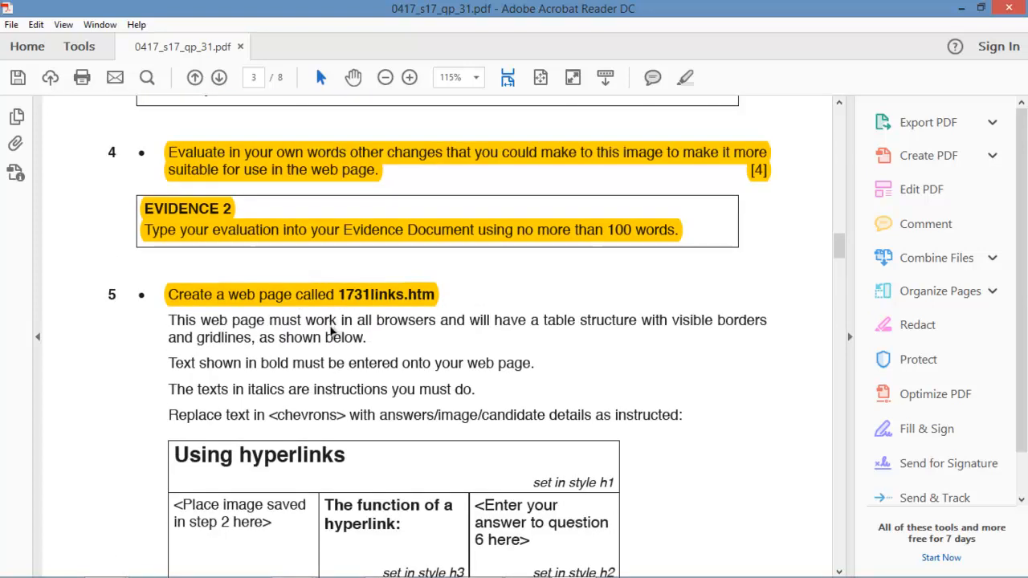
{"action": "scroll", "coordinate": [332, 332], "scroll_direction": "up", "scroll_amount": 12}
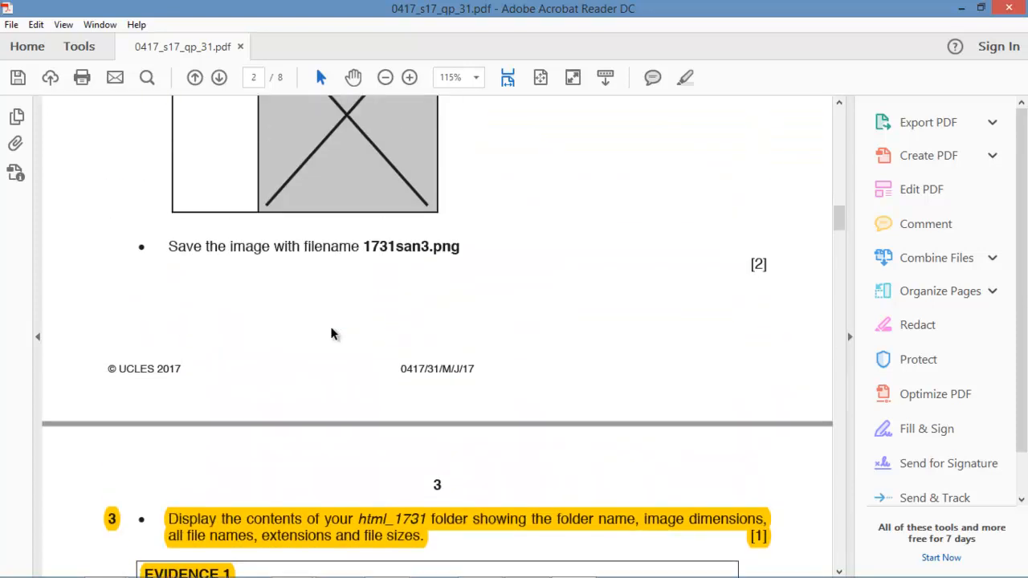
{"action": "scroll", "coordinate": [332, 334], "scroll_direction": "up", "scroll_amount": 5}
{"action": "scroll", "coordinate": [332, 335], "scroll_direction": "down", "scroll_amount": 2}
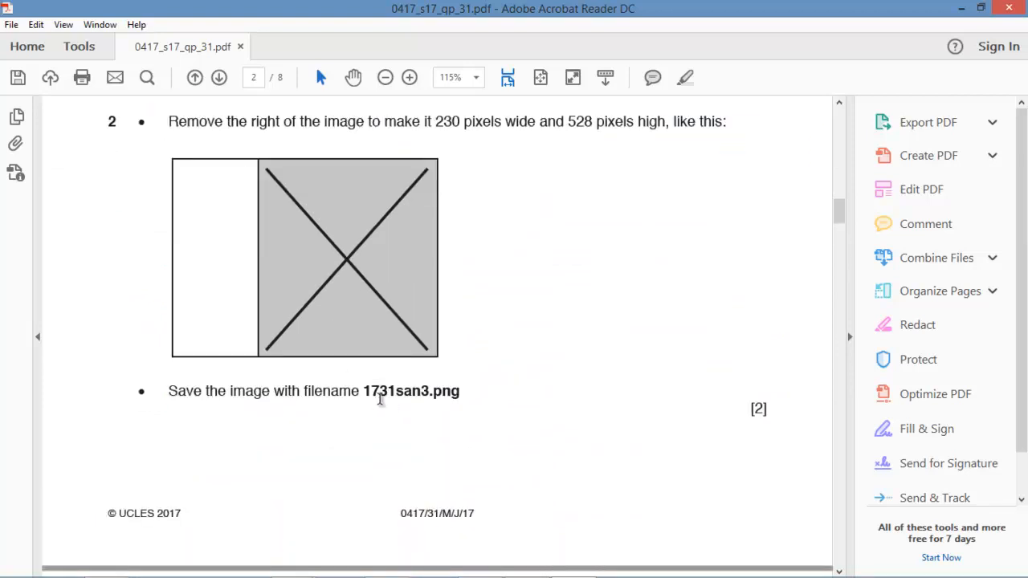
{"action": "scroll", "coordinate": [415, 471], "scroll_direction": "down", "scroll_amount": 10}
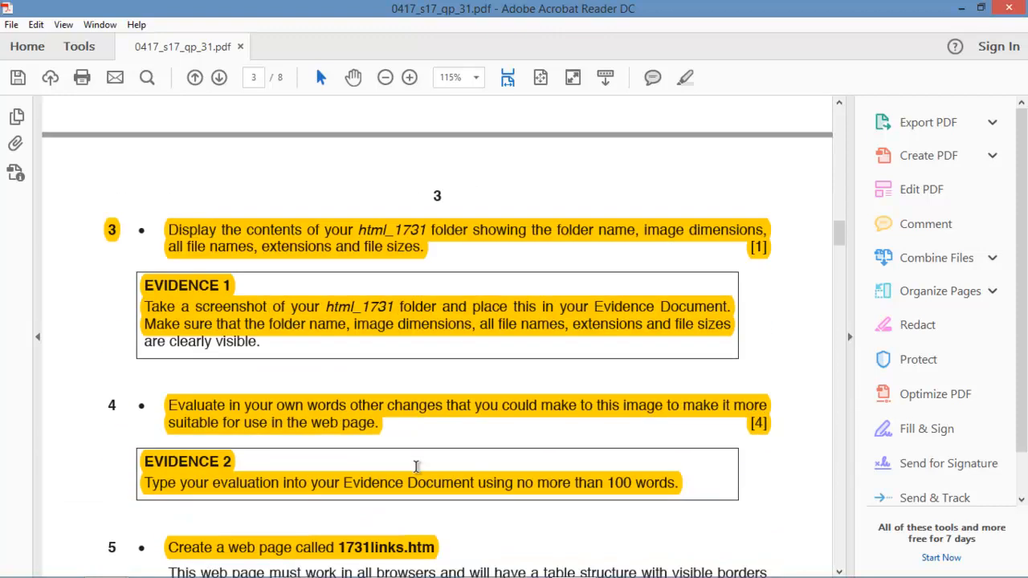
{"action": "scroll", "coordinate": [415, 466], "scroll_direction": "down", "scroll_amount": 3}
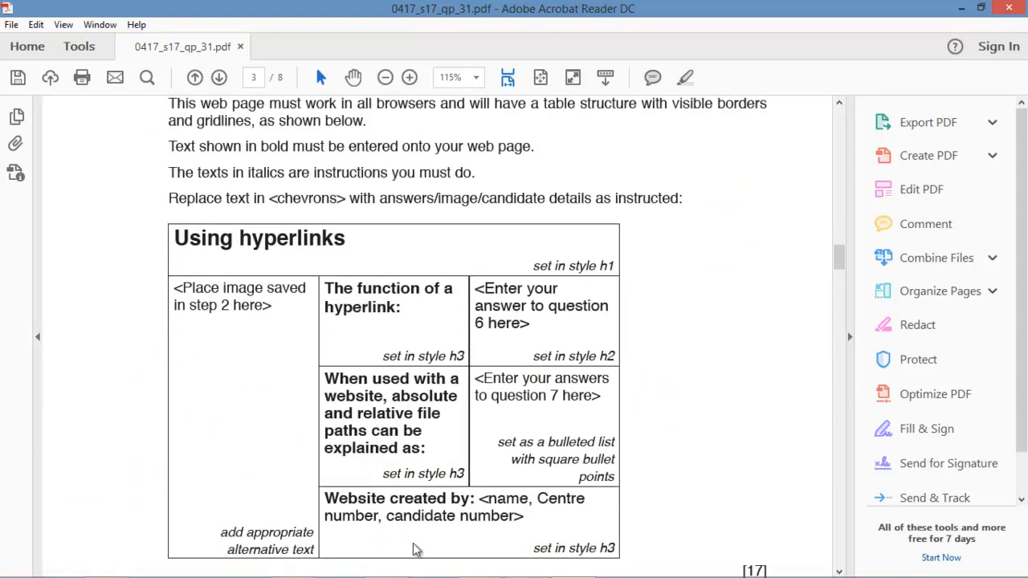
{"action": "mouse_move", "coordinate": [542, 571]}
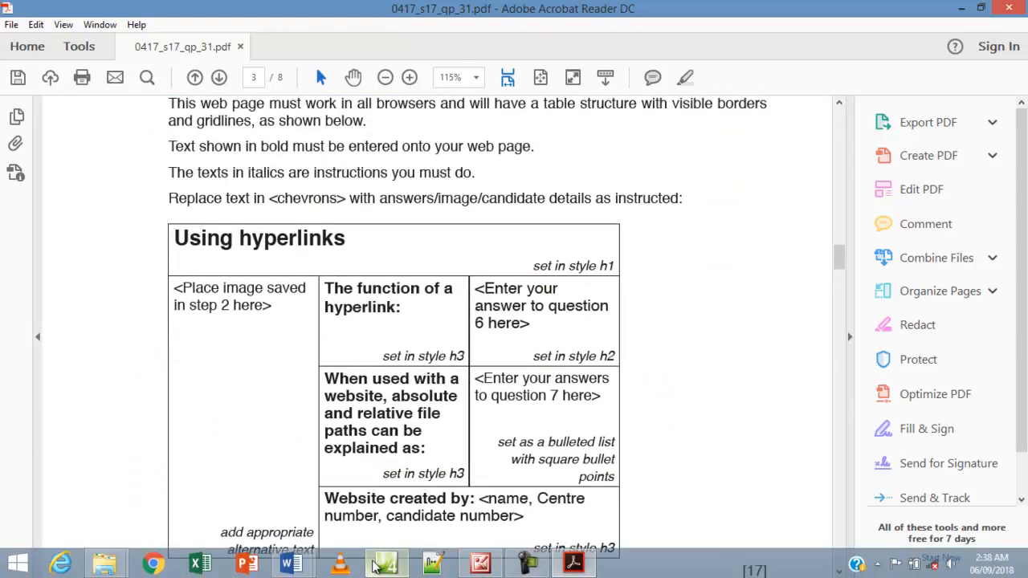
{"action": "left_click", "coordinate": [480, 564]}
Insert 1731san3.png from the html_1731 folder into the first table cell with alt text 'server'.
{"action": "left_click", "coordinate": [32, 186]}
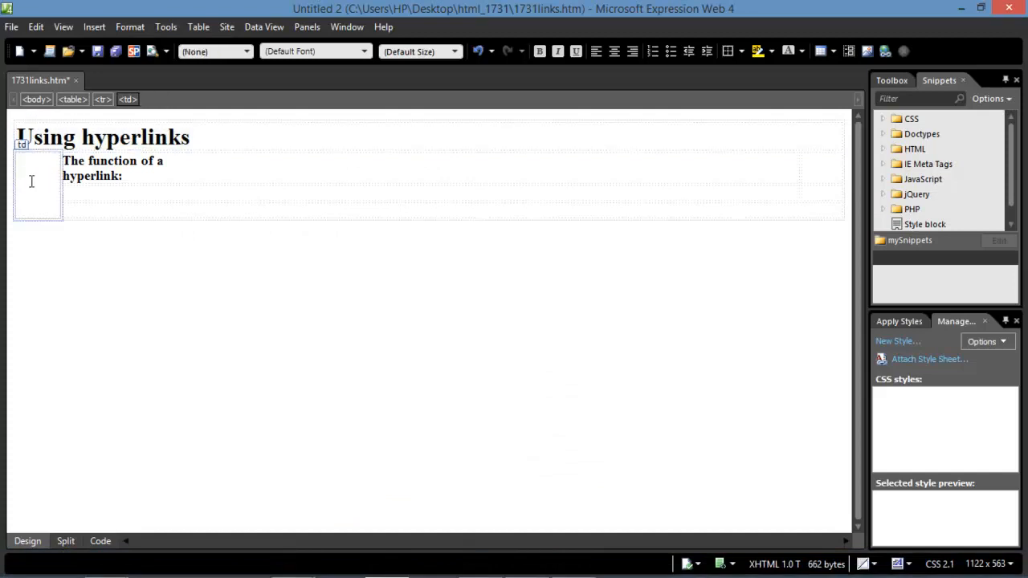
{"action": "left_click", "coordinate": [94, 27]}
{"action": "mouse_move", "coordinate": [147, 135]}
{"action": "left_click", "coordinate": [330, 137]}
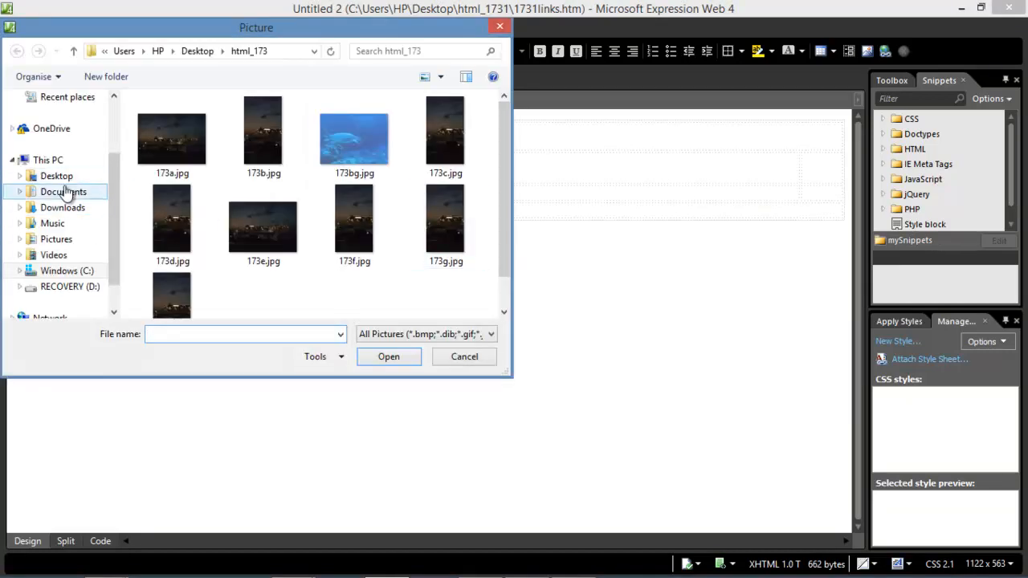
{"action": "left_click", "coordinate": [56, 176]}
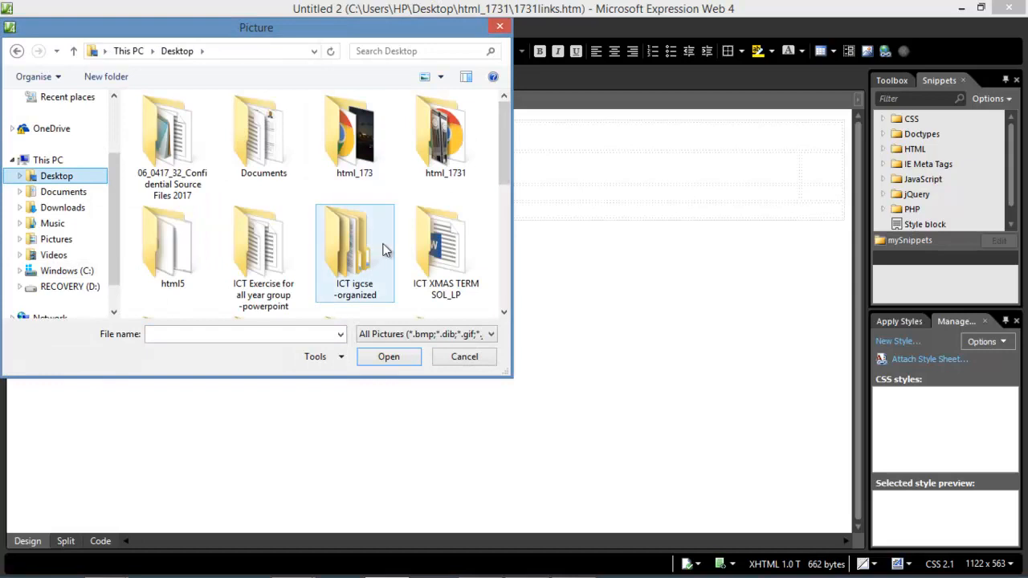
{"action": "left_click", "coordinate": [434, 160]}
{"action": "double_click", "coordinate": [434, 160]}
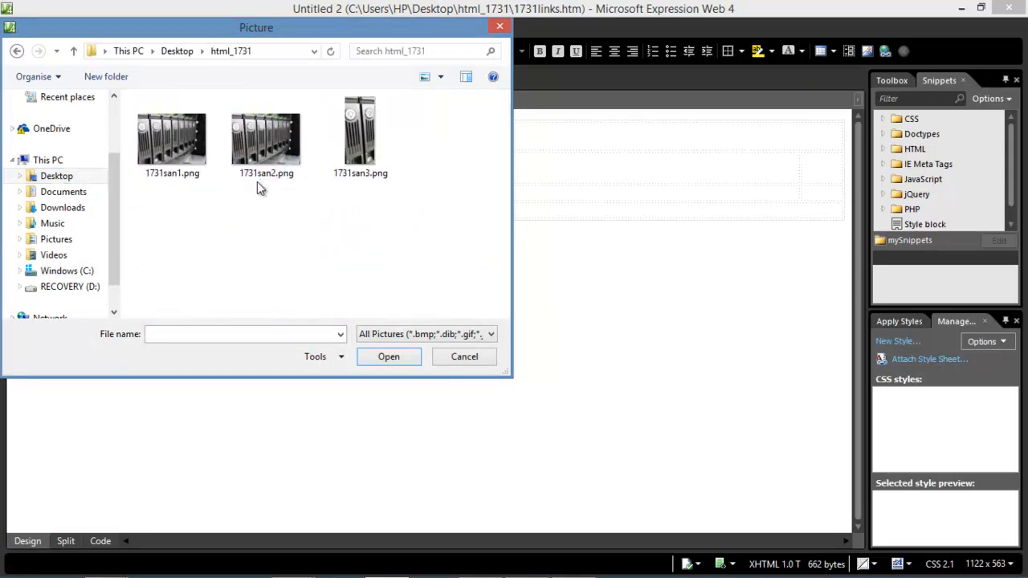
{"action": "left_click", "coordinate": [374, 181]}
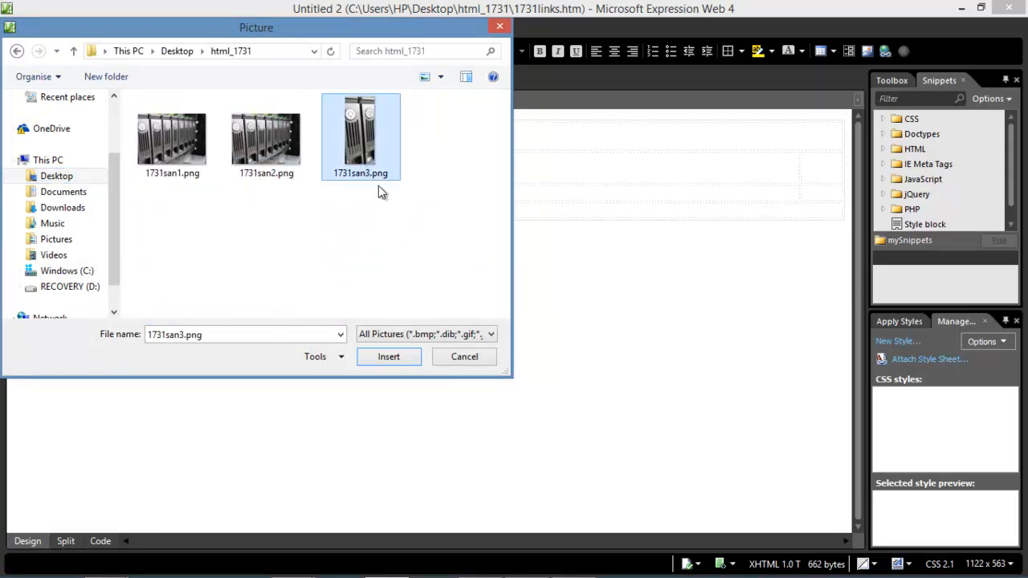
{"action": "left_click", "coordinate": [396, 360]}
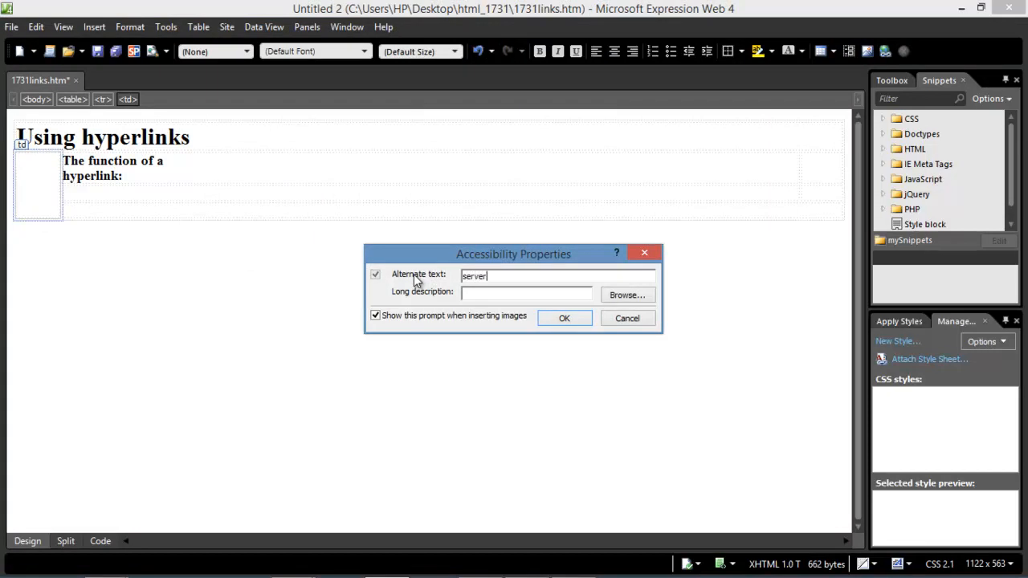
{"action": "left_click", "coordinate": [551, 323]}
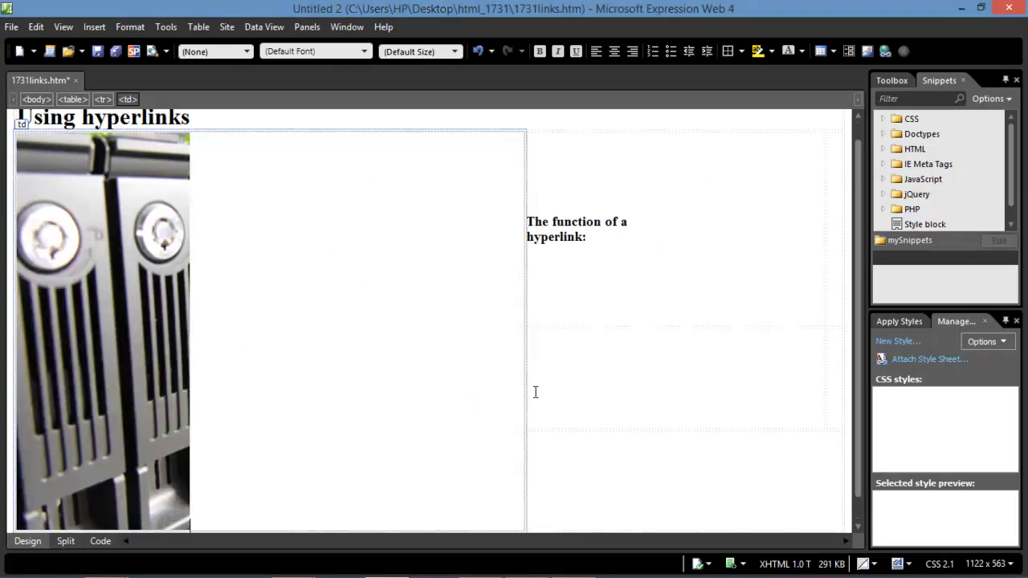
{"action": "scroll", "coordinate": [468, 333], "scroll_direction": "up", "scroll_amount": 1}
{"action": "scroll", "coordinate": [592, 367], "scroll_direction": "down", "scroll_amount": 2}
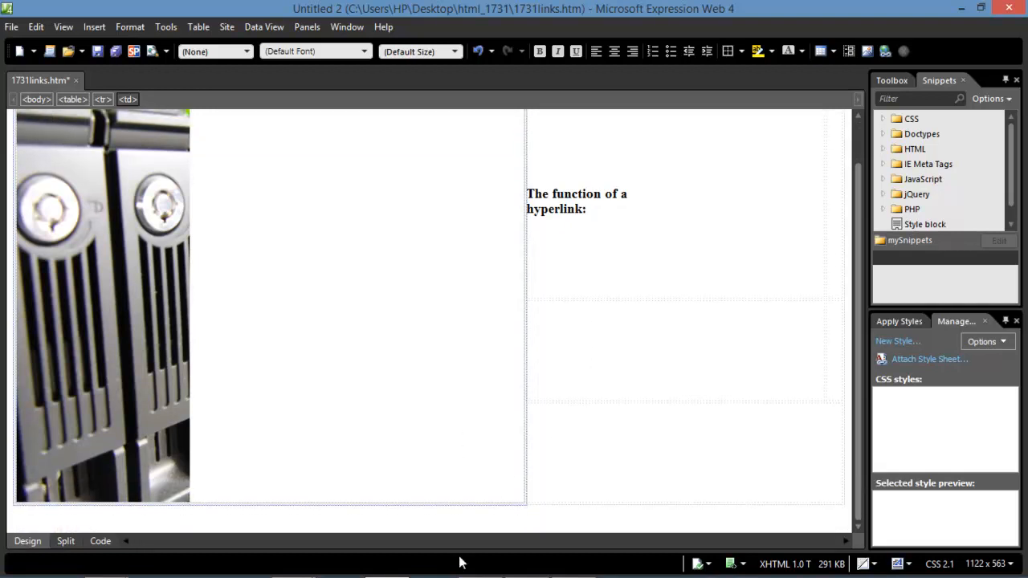
{"action": "mouse_move", "coordinate": [499, 576]}
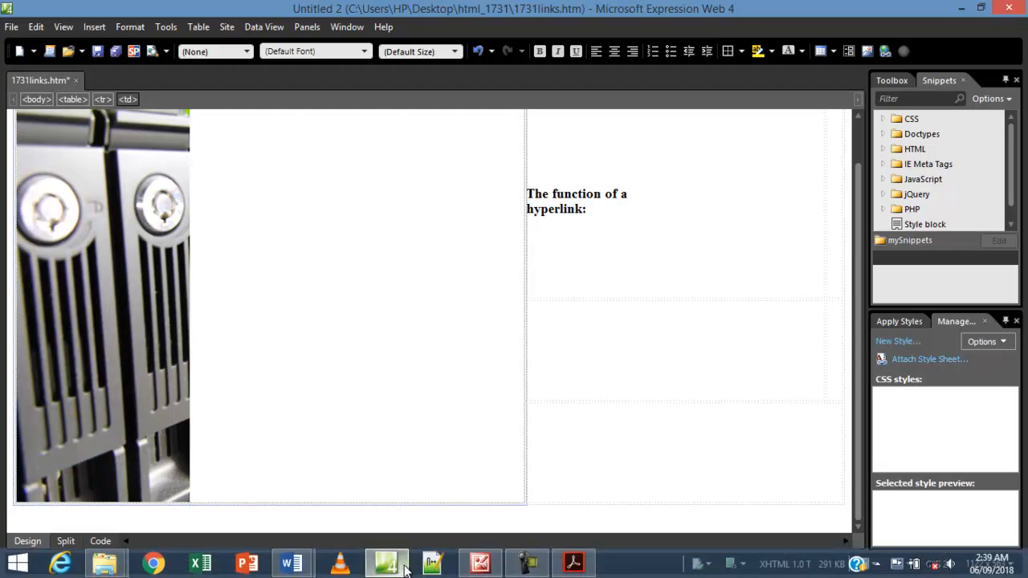
Check question 6's h2 cell instructions in the exam PDF, then bring up Word's Document1 notes.
{"action": "left_click", "coordinate": [573, 564]}
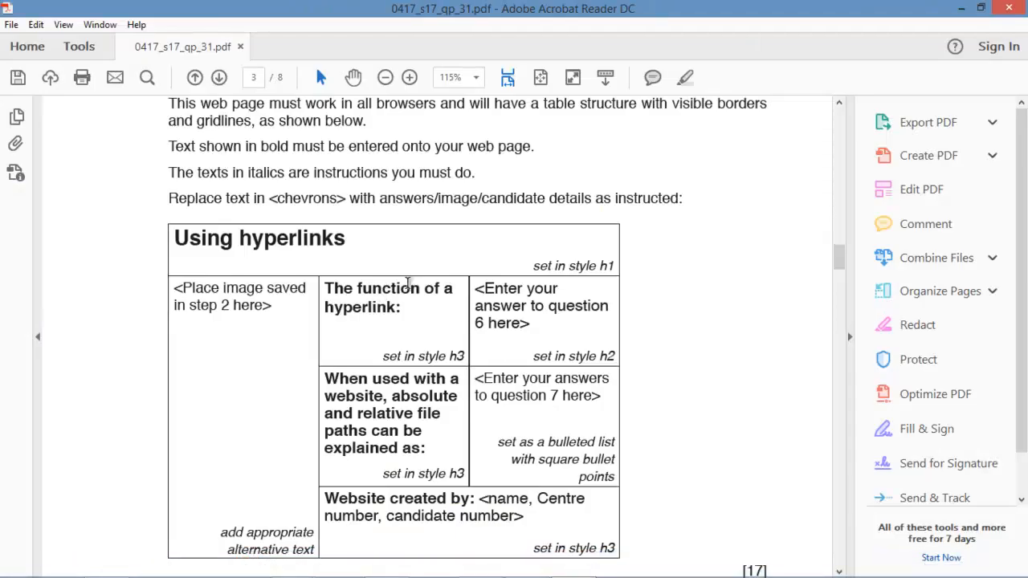
{"action": "left_click_drag", "start_coordinate": [478, 293], "coordinate": [602, 356]}
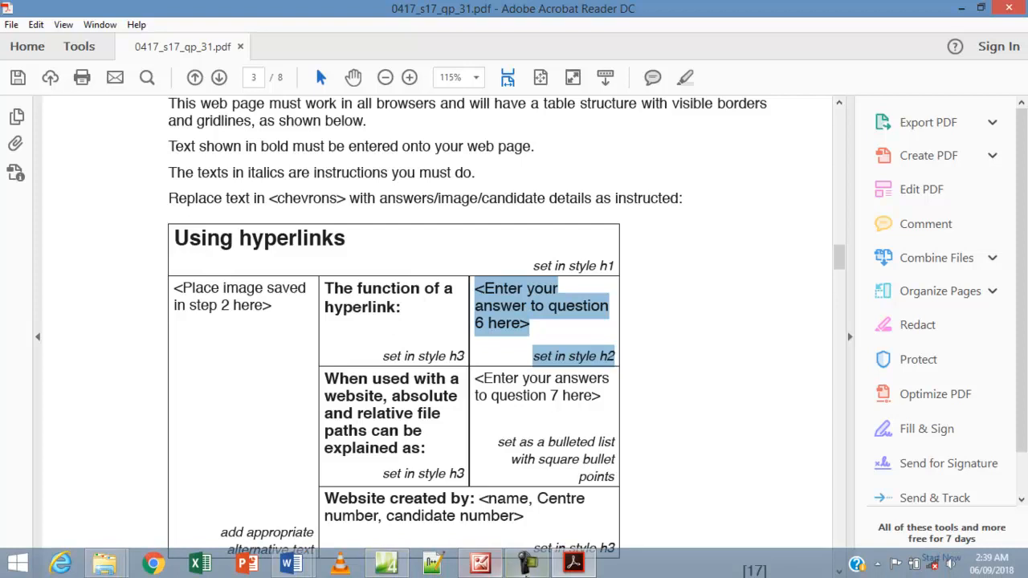
{"action": "left_click", "coordinate": [292, 563]}
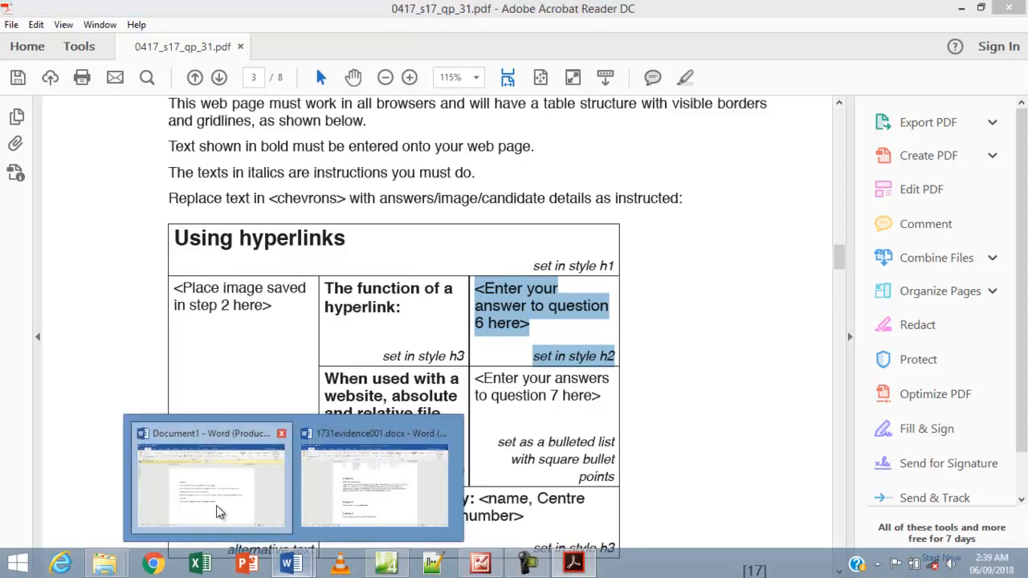
{"action": "left_click", "coordinate": [218, 510]}
Cut the hyperlink definition sentence from Document1 and delete the leftover HYPERLINK label.
{"action": "left_click_drag", "start_coordinate": [547, 405], "coordinate": [301, 409]}
{"action": "key", "text": "ctrl+c"}
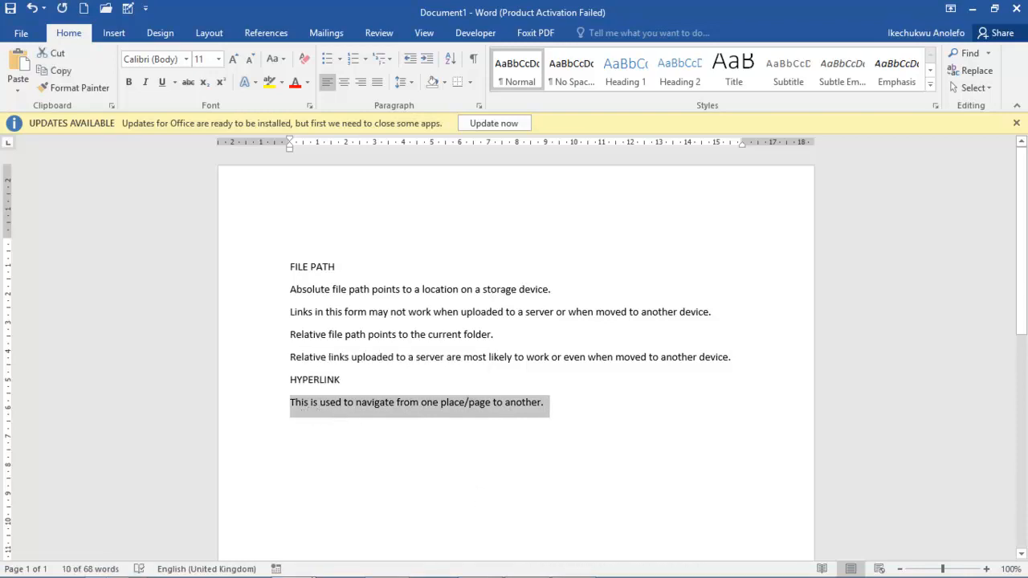
{"action": "mouse_move", "coordinate": [504, 551]}
{"action": "key", "text": "BackSpace"}
{"action": "key", "text": "BackSpace"}
{"action": "left_click_drag", "start_coordinate": [363, 382], "coordinate": [283, 385]}
{"action": "key", "text": "BackSpace"}
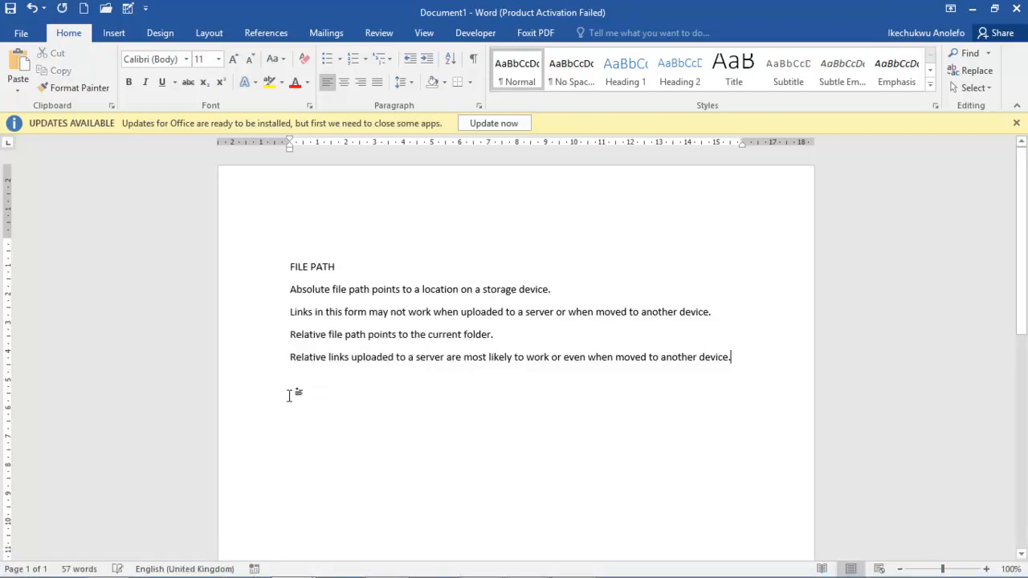
{"action": "mouse_move", "coordinate": [522, 566]}
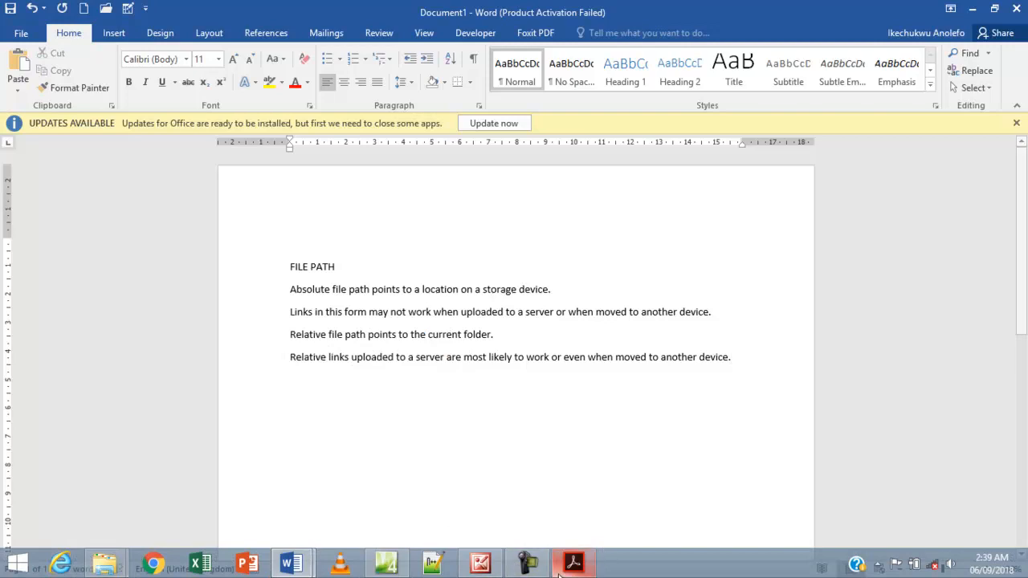
{"action": "left_click", "coordinate": [400, 562]}
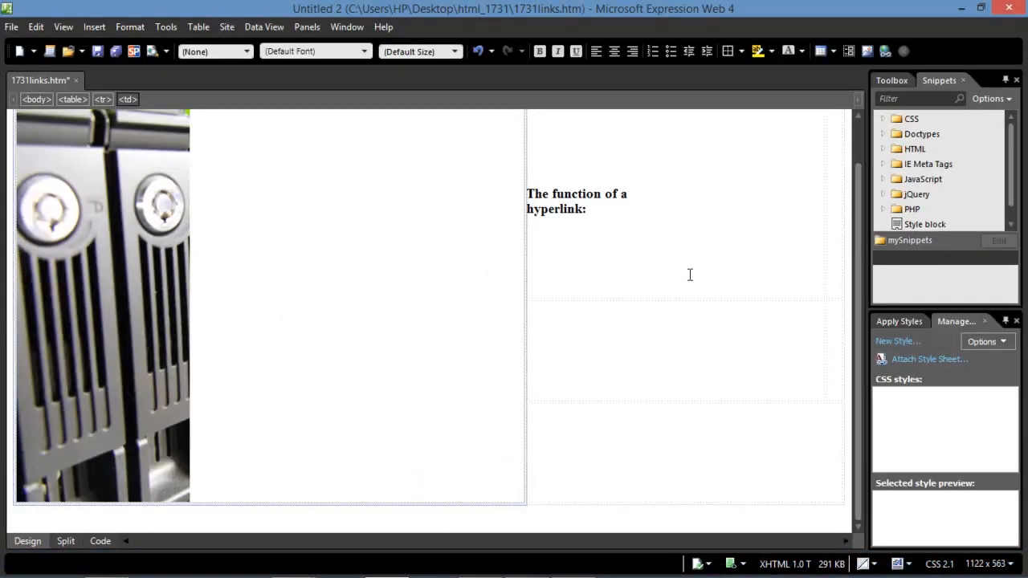
Paste 'This is used to navigate from one place/page to another.' into the right cell as Heading 2.
{"action": "left_click", "coordinate": [831, 183]}
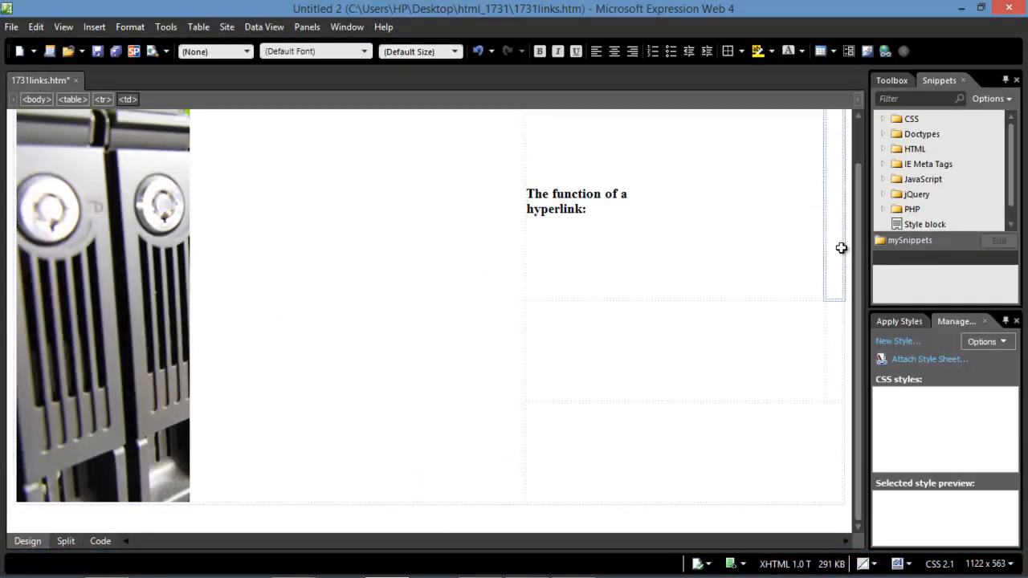
{"action": "key", "text": "ctrl+v"}
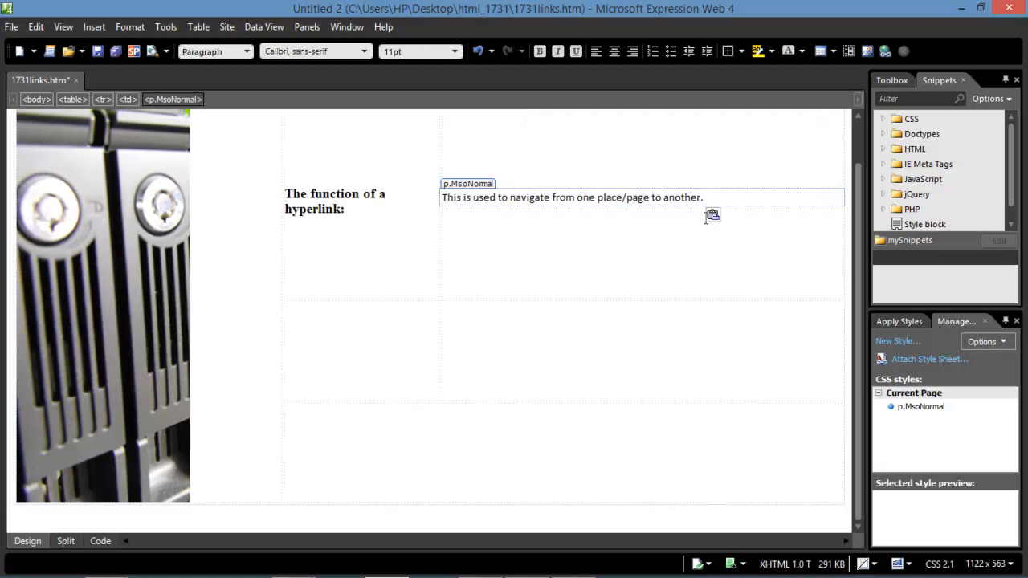
{"action": "left_click_drag", "start_coordinate": [707, 197], "coordinate": [433, 205]}
{"action": "left_click", "coordinate": [482, 226]}
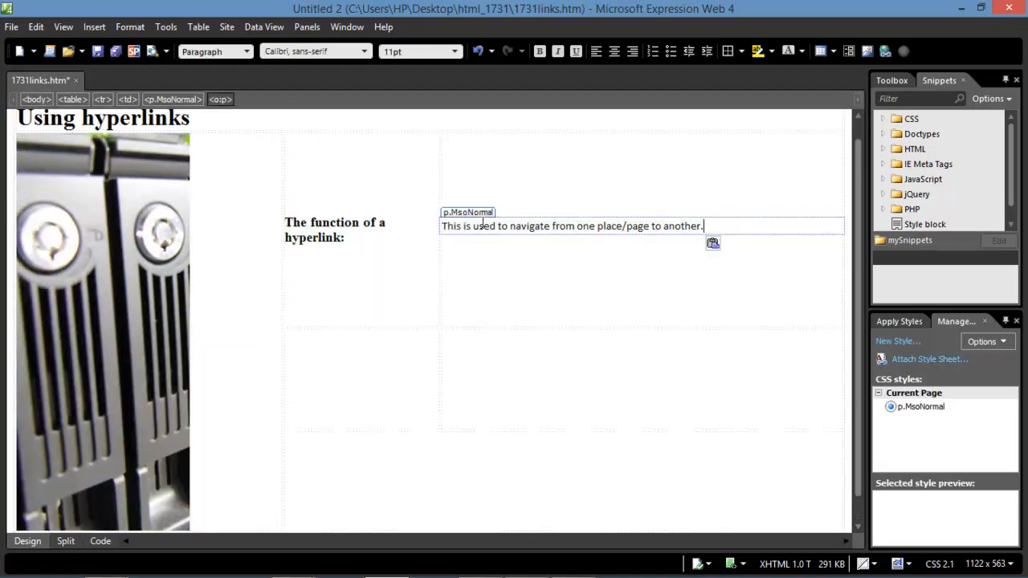
{"action": "triple_click", "coordinate": [443, 224]}
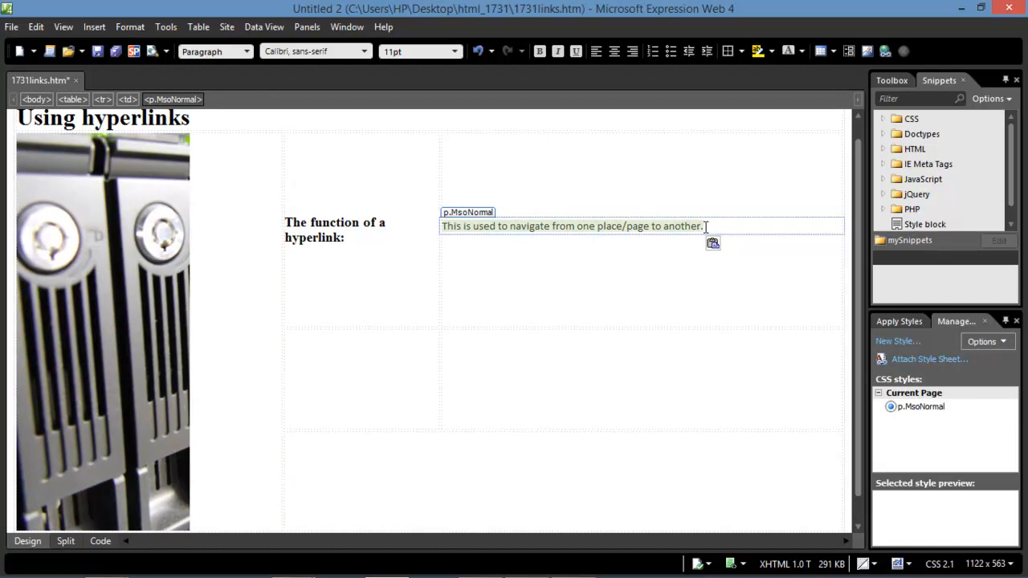
{"action": "left_click", "coordinate": [221, 51]}
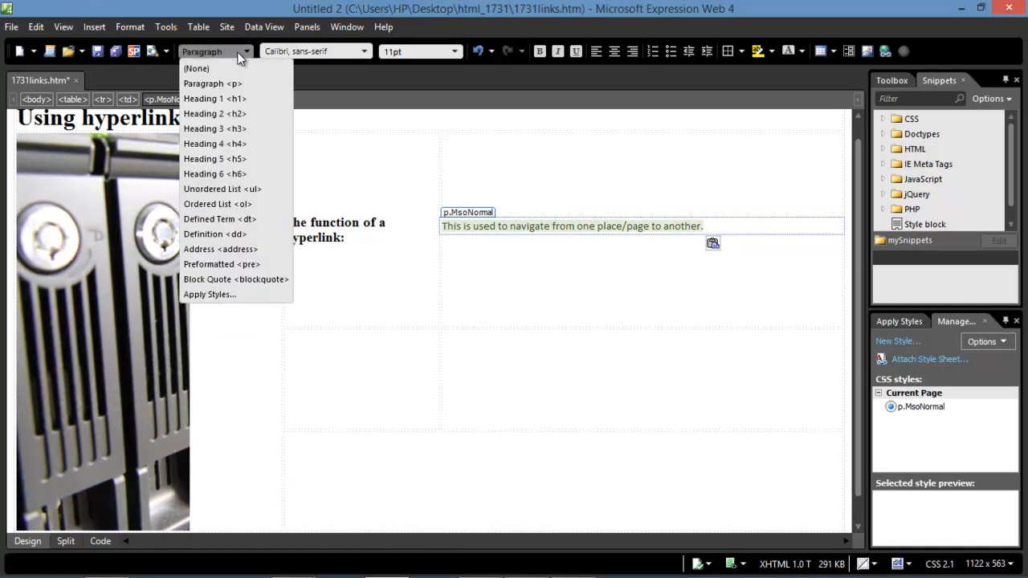
{"action": "left_click", "coordinate": [230, 114]}
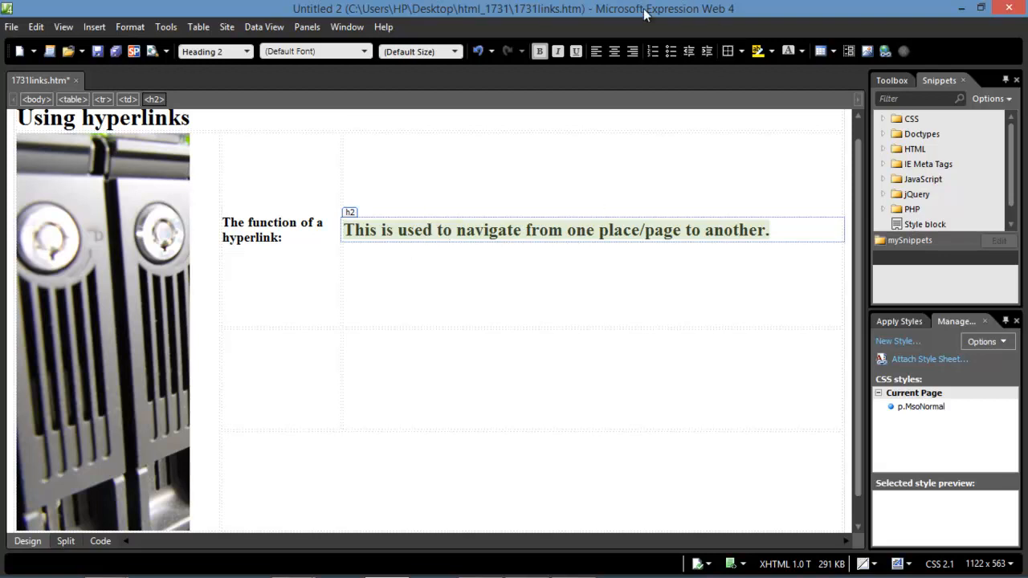
{"action": "mouse_move", "coordinate": [572, 566]}
{"action": "left_click", "coordinate": [255, 458]}
{"action": "mouse_move", "coordinate": [326, 570]}
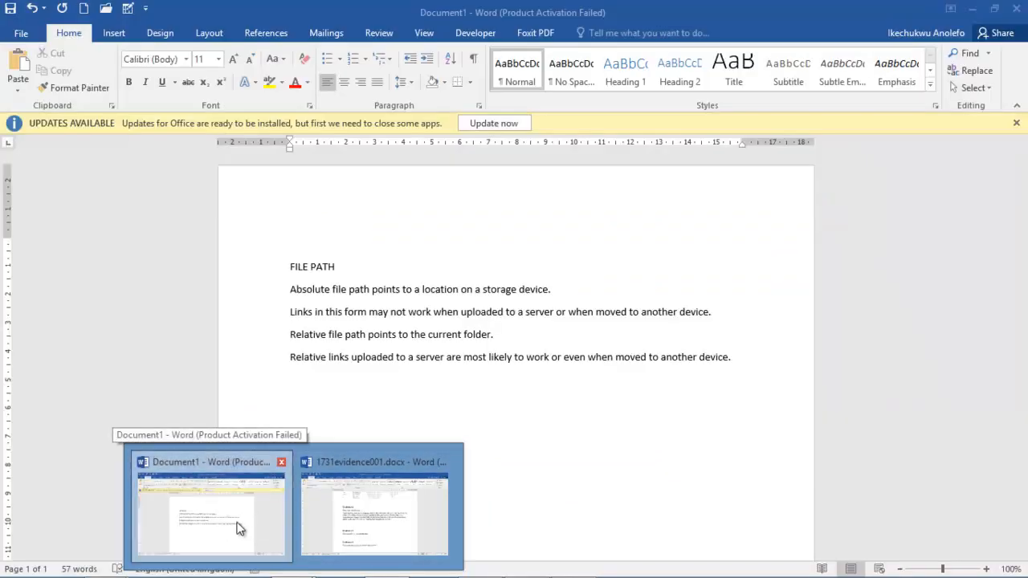
In Document1, select the four lines on absolute and relative file paths under FILE PATH.
{"action": "left_click", "coordinate": [234, 526]}
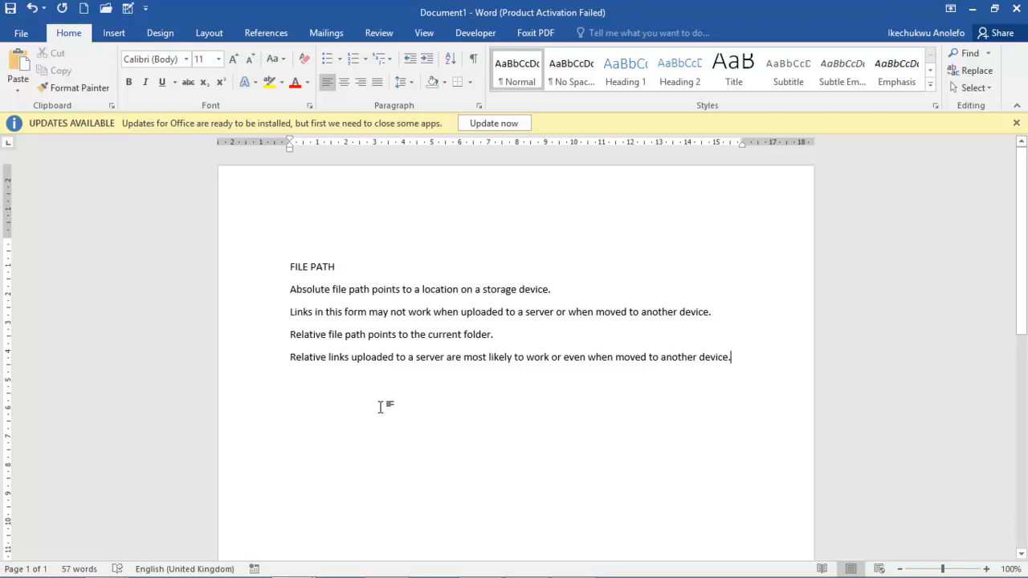
{"action": "left_click_drag", "start_coordinate": [632, 357], "coordinate": [302, 285]}
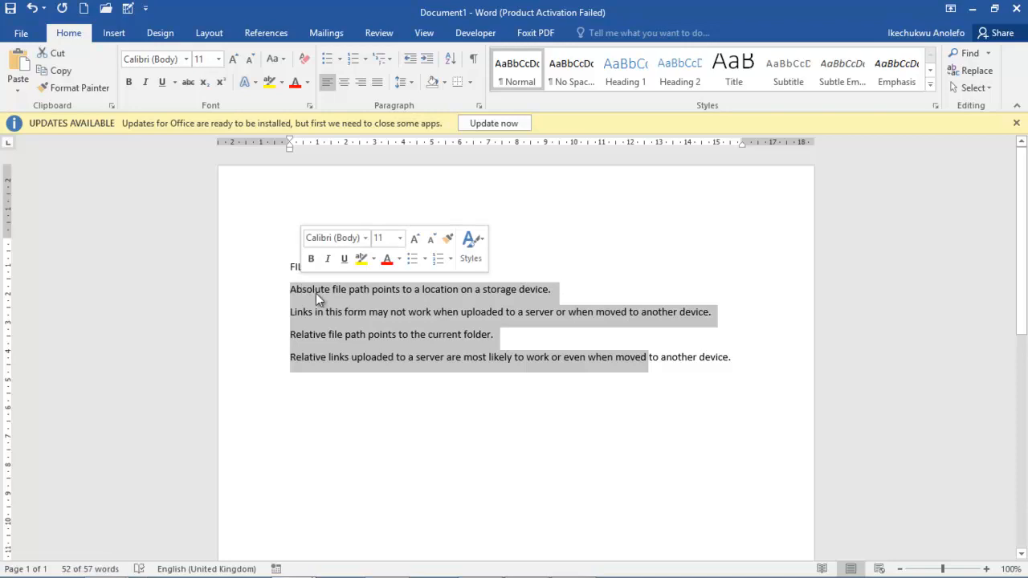
{"action": "left_click_drag", "start_coordinate": [736, 359], "coordinate": [285, 287]}
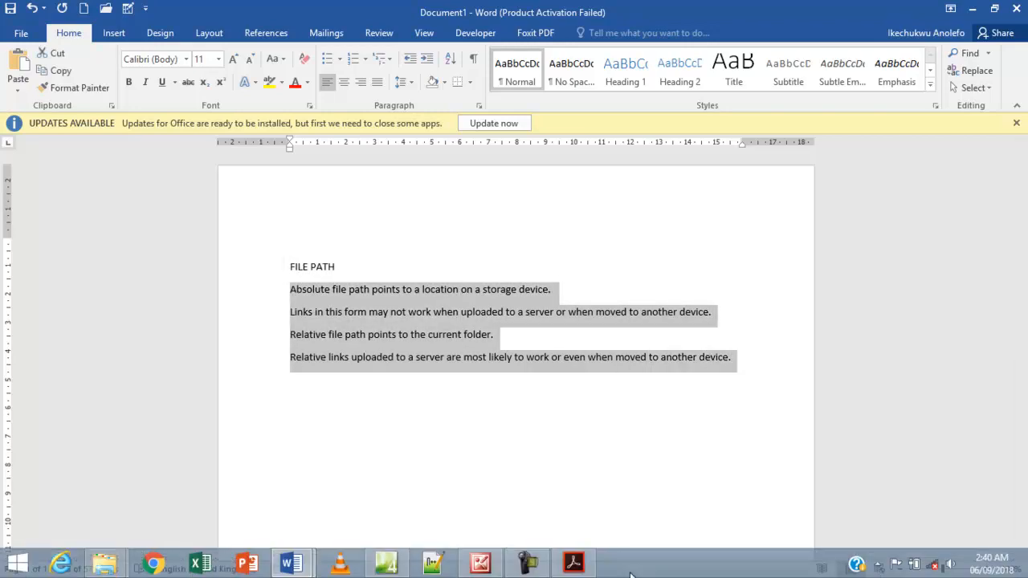
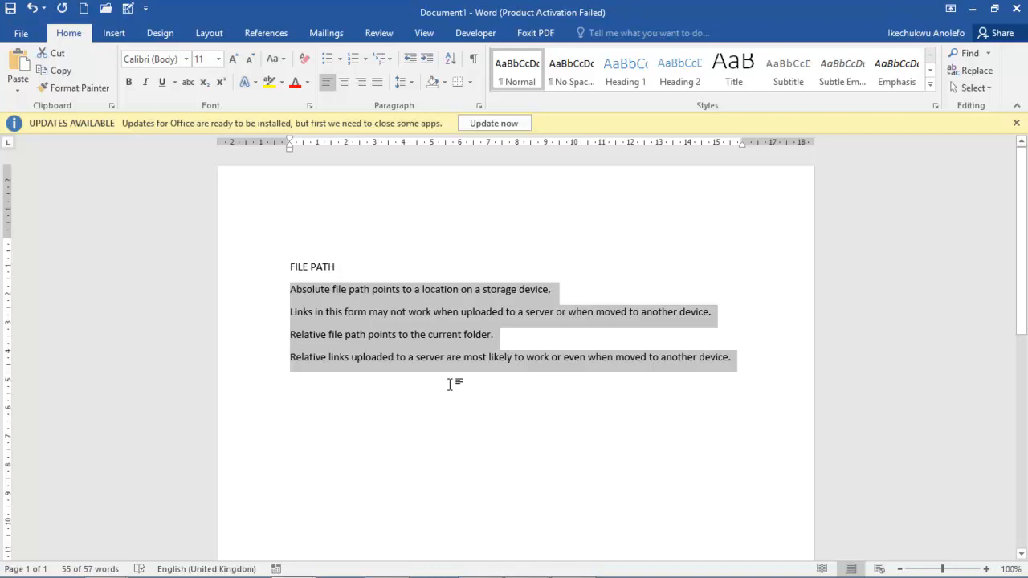
Dismiss Word's Office updates notice and bring Expression Web's 1731links.htm page to the front.
{"action": "left_click", "coordinate": [1016, 123]}
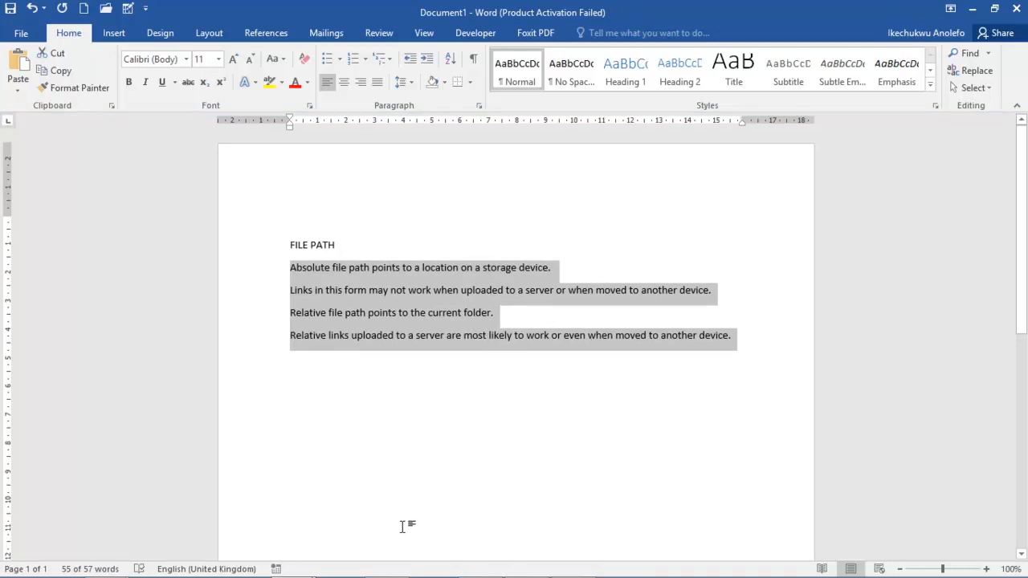
{"action": "mouse_move", "coordinate": [418, 576]}
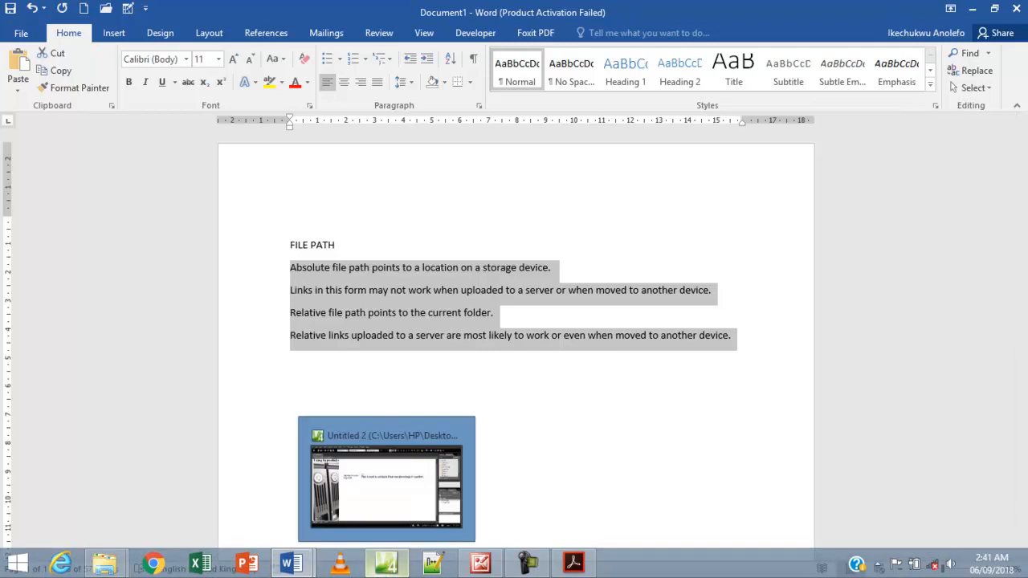
{"action": "left_click", "coordinate": [389, 574]}
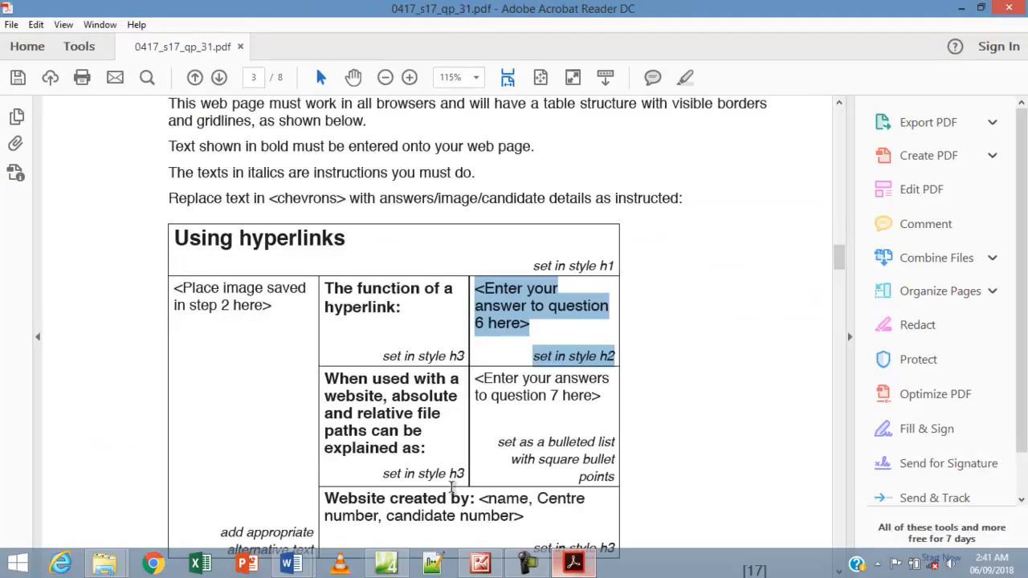
Copy the 'When used with a website... explained as:' label from the PDF question table.
{"action": "left_click", "coordinate": [573, 564]}
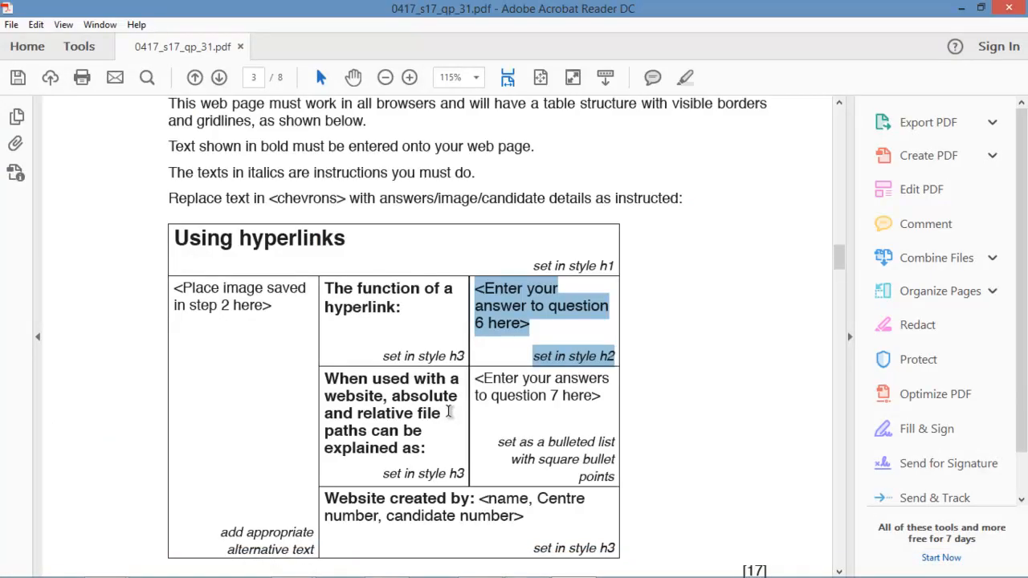
{"action": "left_click_drag", "start_coordinate": [431, 450], "coordinate": [336, 386]}
{"action": "key", "text": "ctrl+c"}
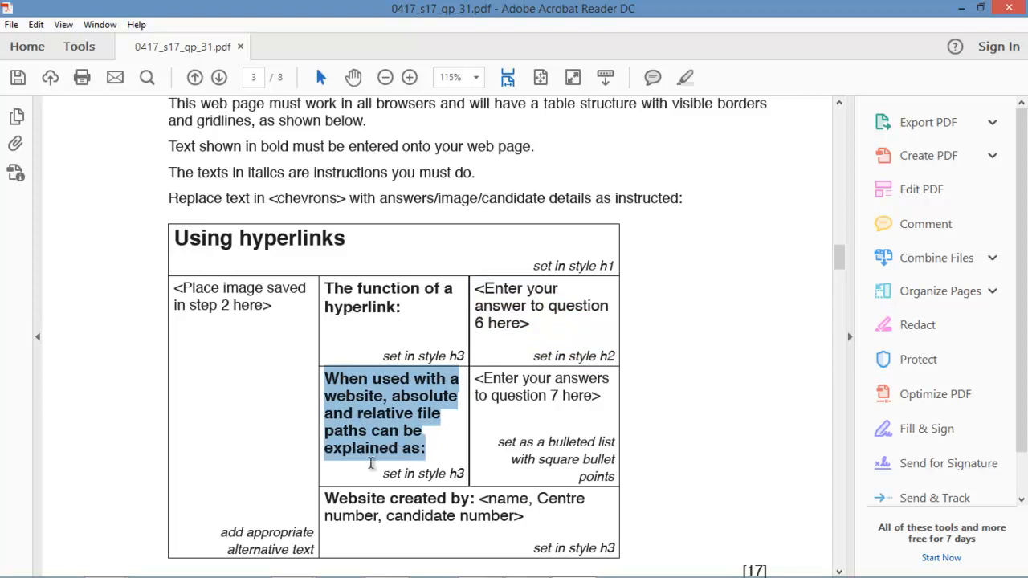
{"action": "mouse_move", "coordinate": [463, 575]}
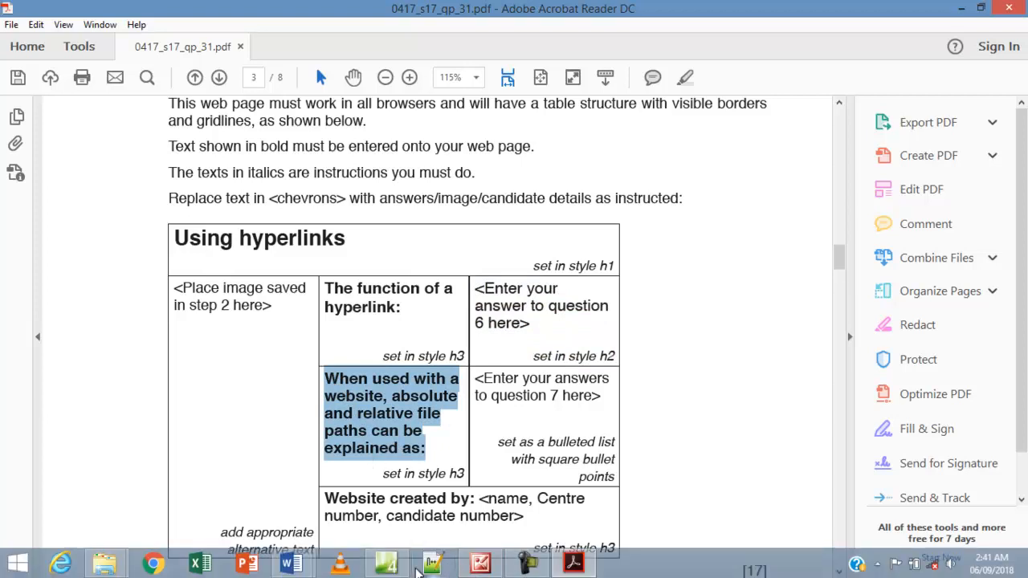
{"action": "left_click", "coordinate": [387, 566]}
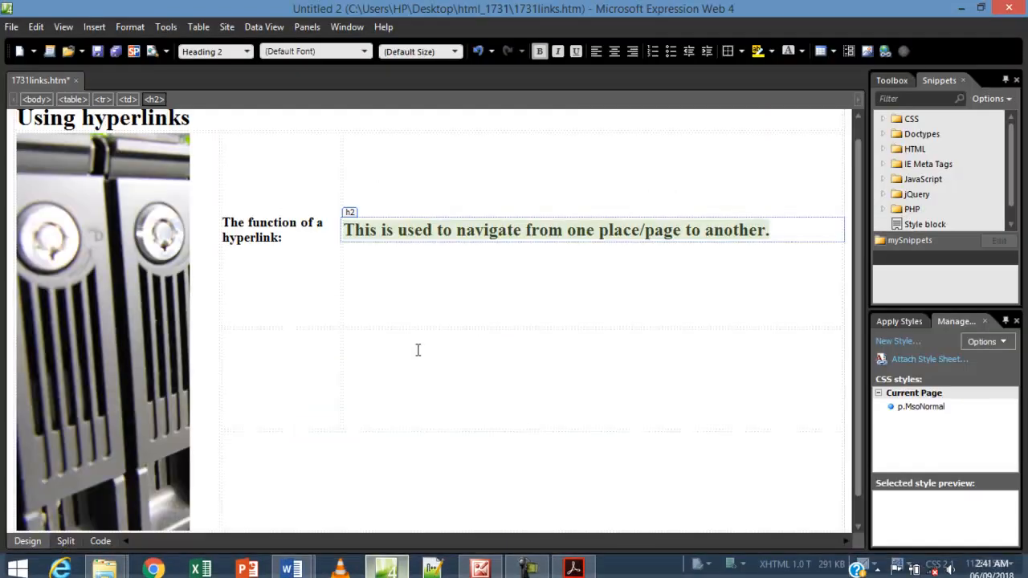
Paste the file-paths label into the empty lower-left cell and format it as Heading 3.
{"action": "left_click", "coordinate": [281, 366]}
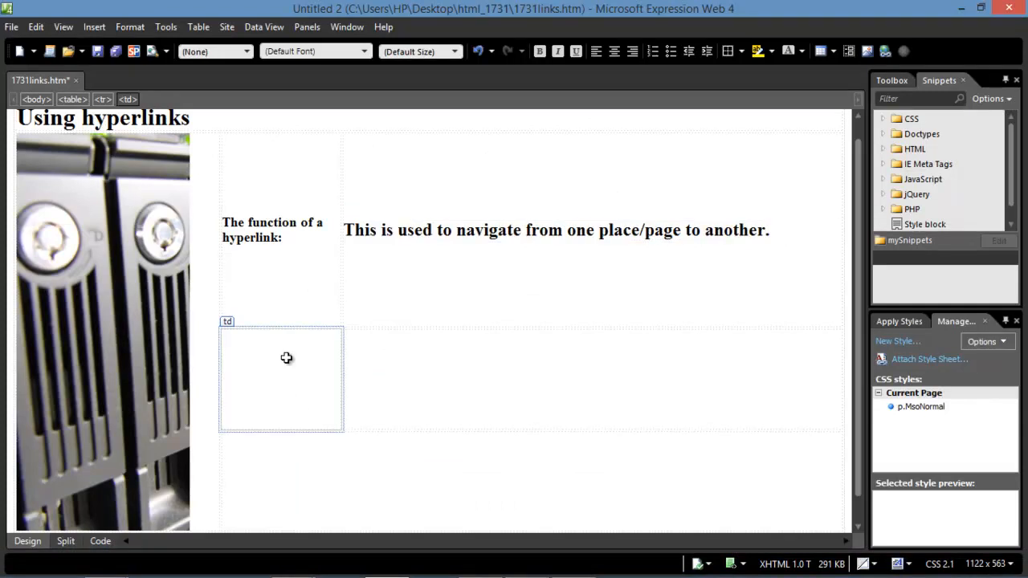
{"action": "key", "text": "ctrl+v"}
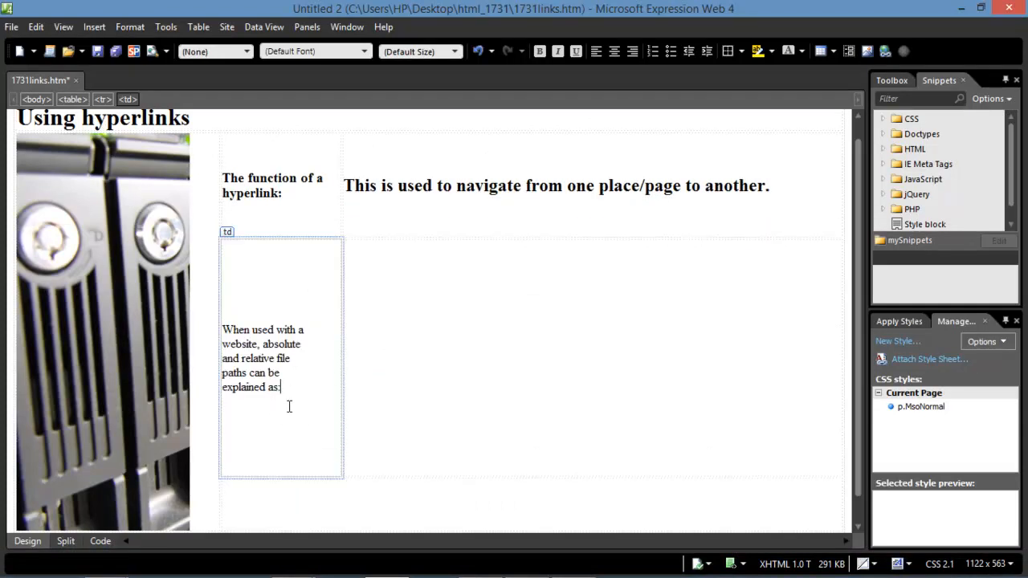
{"action": "left_click", "coordinate": [569, 566]}
{"action": "left_click", "coordinate": [564, 567]}
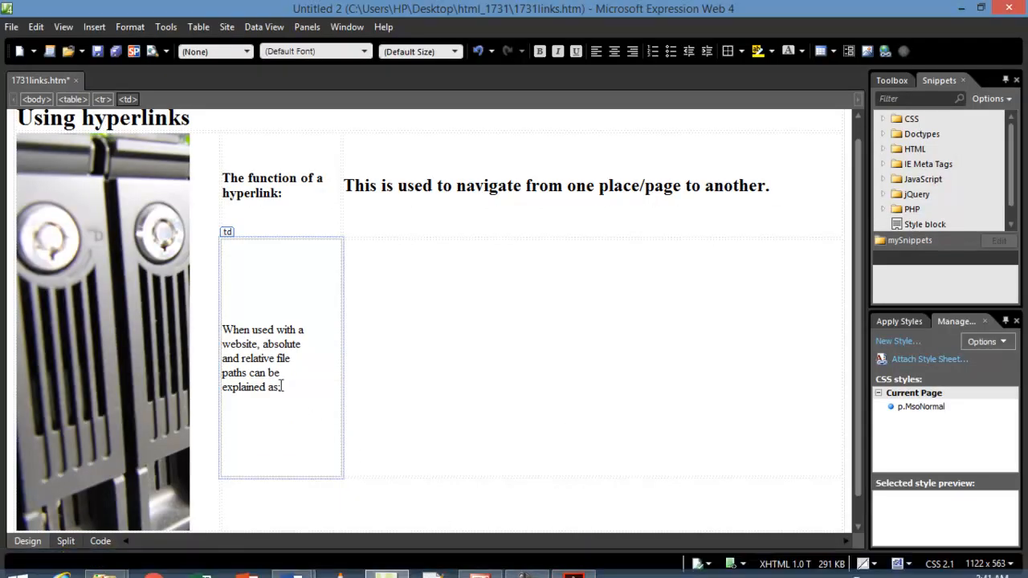
{"action": "left_click_drag", "start_coordinate": [281, 386], "coordinate": [228, 328]}
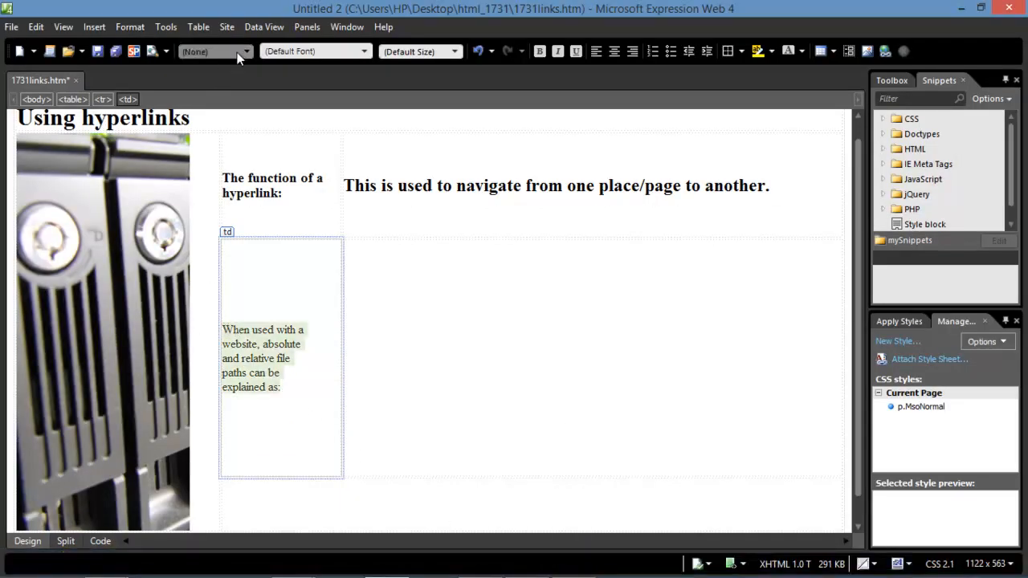
{"action": "left_click", "coordinate": [231, 58]}
{"action": "left_click", "coordinate": [219, 133]}
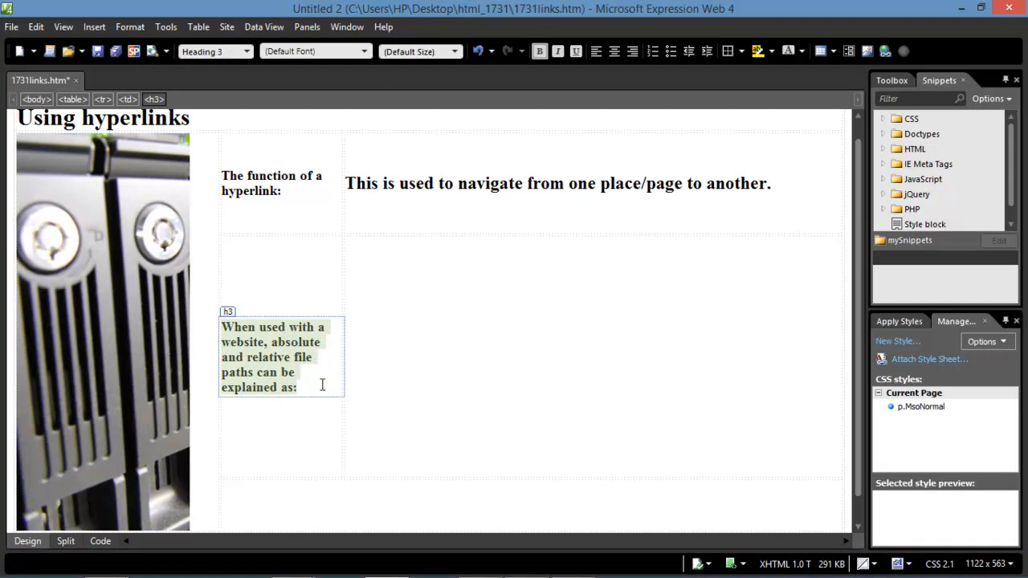
{"action": "left_click", "coordinate": [573, 563]}
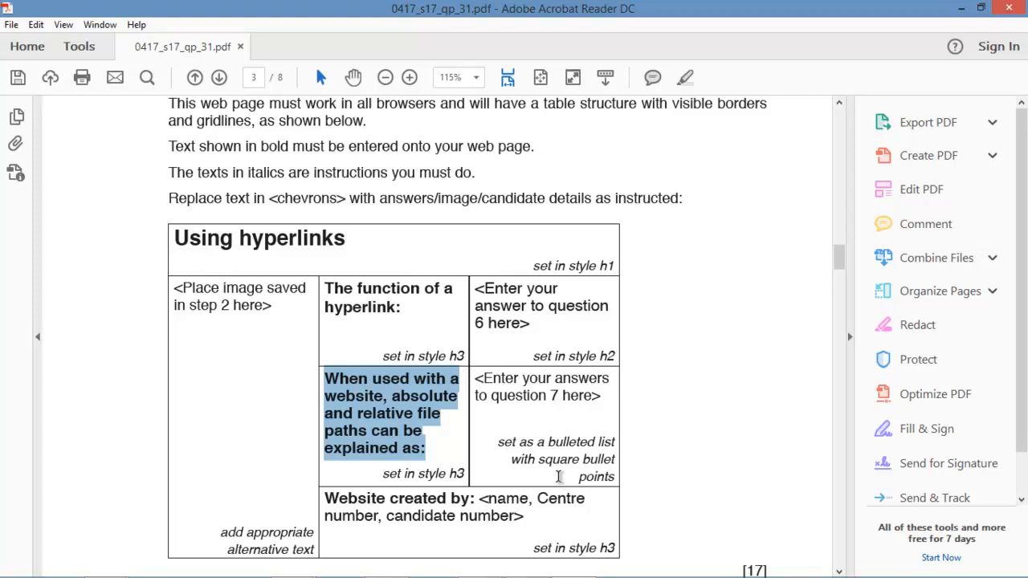
Highlight question 7's square-bulleted file-path list instruction in the PDF.
{"action": "scroll", "coordinate": [522, 482], "scroll_direction": "down", "scroll_amount": 5}
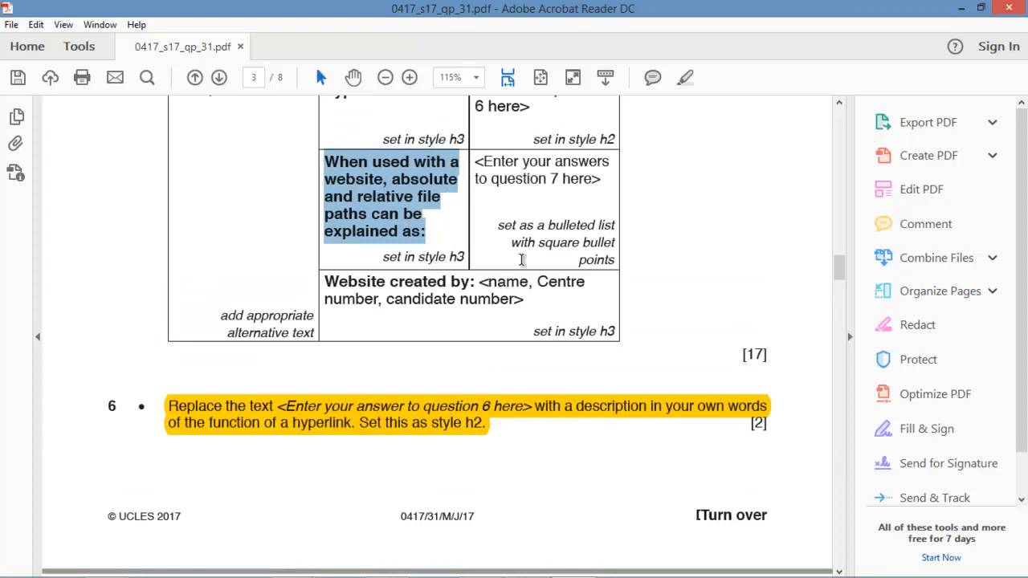
{"action": "scroll", "coordinate": [514, 193], "scroll_direction": "down", "scroll_amount": 6}
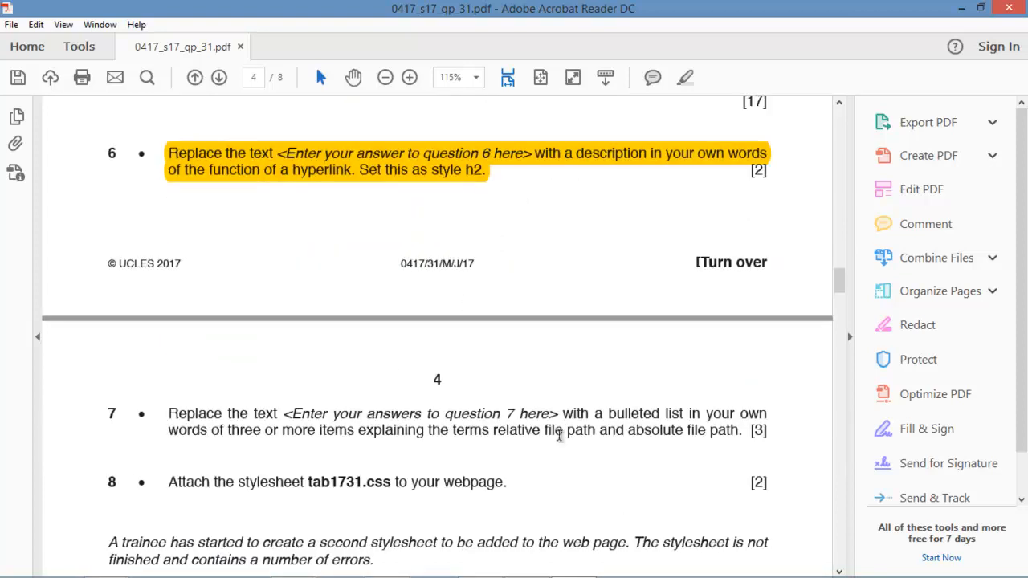
{"action": "left_click_drag", "start_coordinate": [768, 426], "coordinate": [173, 417]}
{"action": "left_click_drag", "start_coordinate": [758, 435], "coordinate": [172, 418]}
{"action": "right_click", "coordinate": [214, 423]}
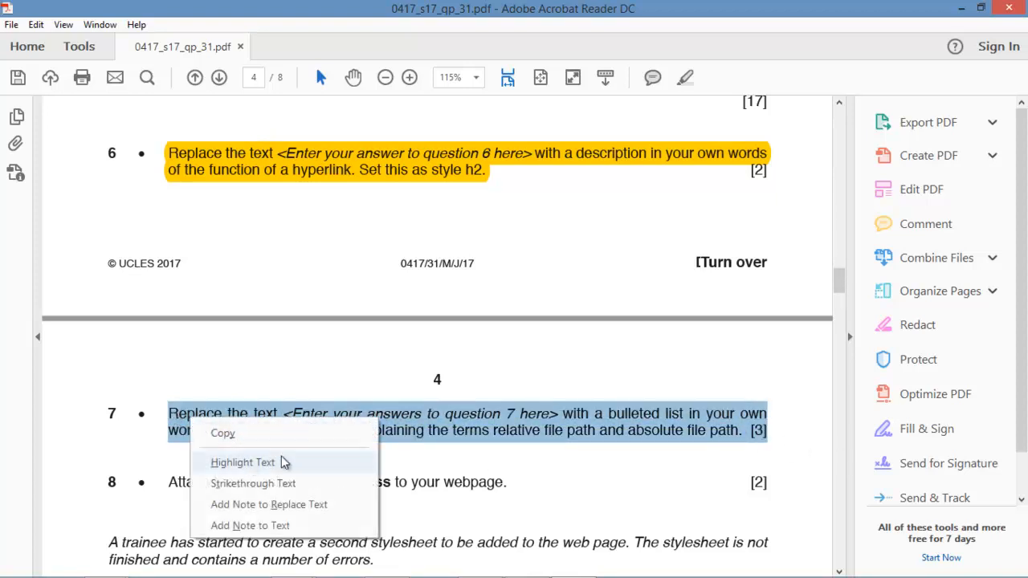
{"action": "left_click", "coordinate": [241, 463]}
{"action": "scroll", "coordinate": [507, 298], "scroll_direction": "up", "scroll_amount": 3}
{"action": "scroll", "coordinate": [507, 298], "scroll_direction": "up", "scroll_amount": 3}
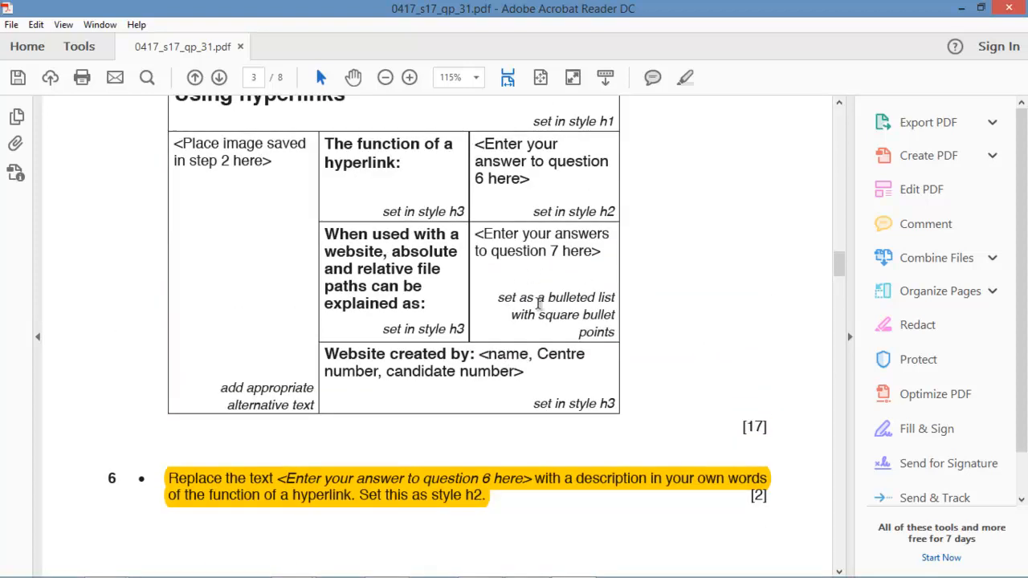
Cut the four file-path sentences from Document1, delete the FILE PATH heading, and minimise Word.
{"action": "mouse_move", "coordinate": [443, 566]}
{"action": "mouse_move", "coordinate": [289, 562]}
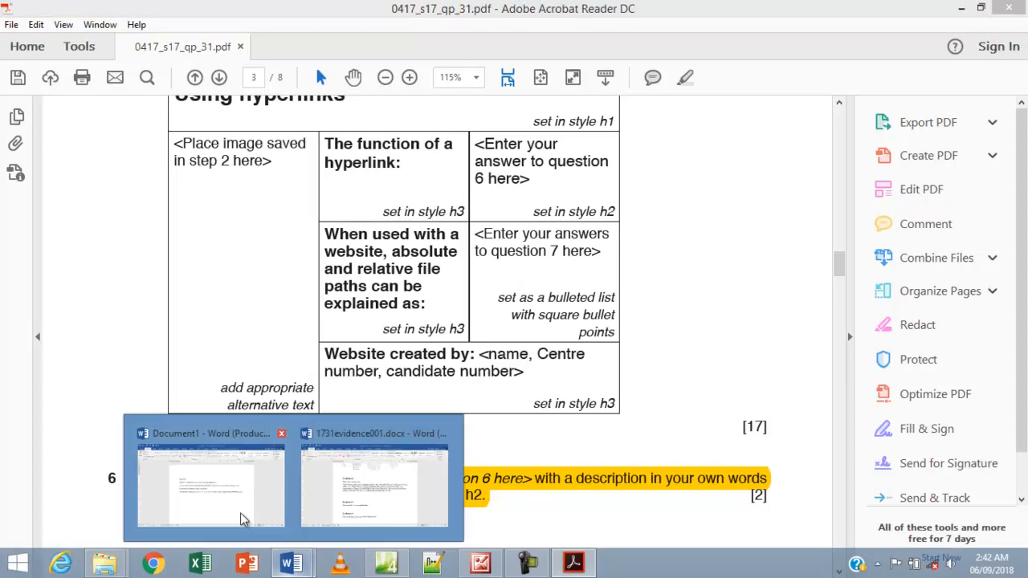
{"action": "left_click", "coordinate": [252, 519]}
{"action": "left_click_drag", "start_coordinate": [290, 267], "coordinate": [606, 363]}
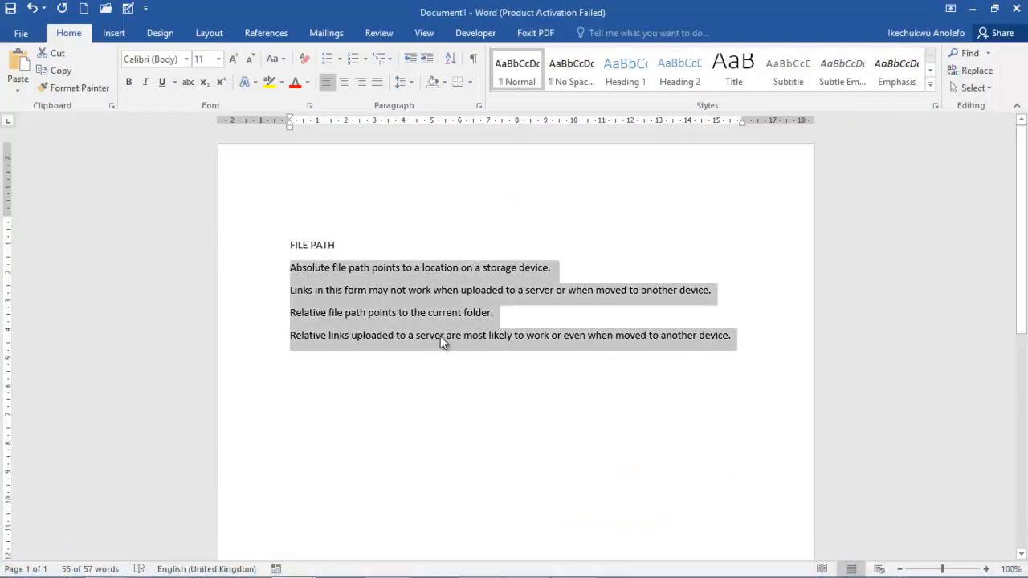
{"action": "key", "text": "Delete"}
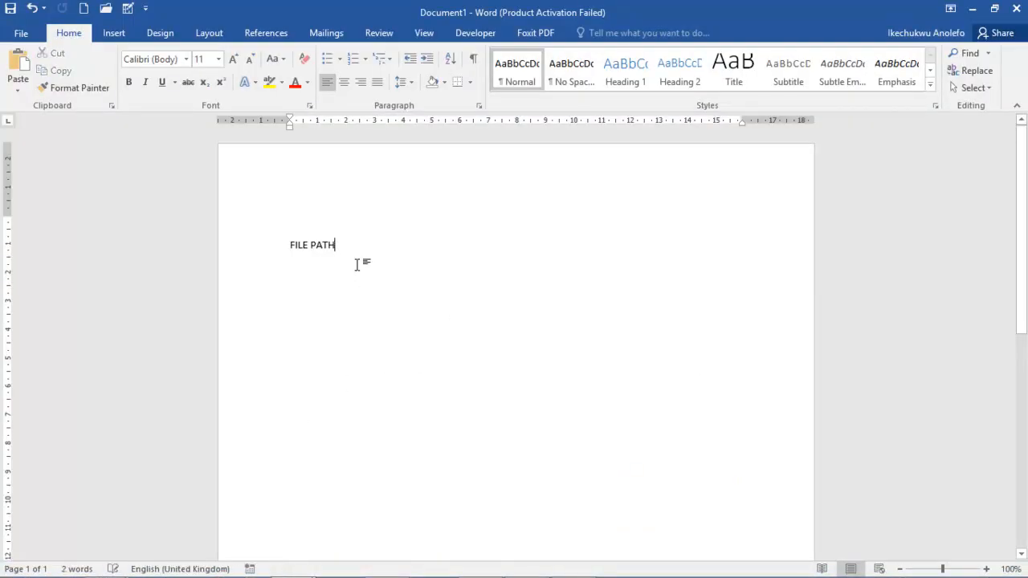
{"action": "left_click_drag", "start_coordinate": [308, 257], "coordinate": [271, 252]}
{"action": "key", "text": "Delete"}
{"action": "left_click", "coordinate": [972, 10]}
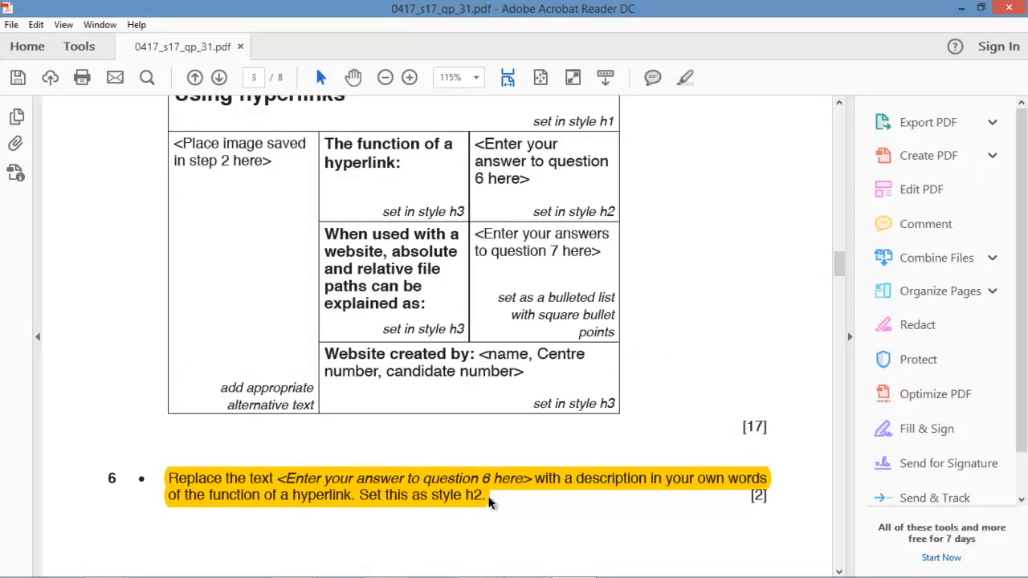
Paste the four file-path sentences into the right cell beside the file-paths label and select them.
{"action": "left_click", "coordinate": [386, 565]}
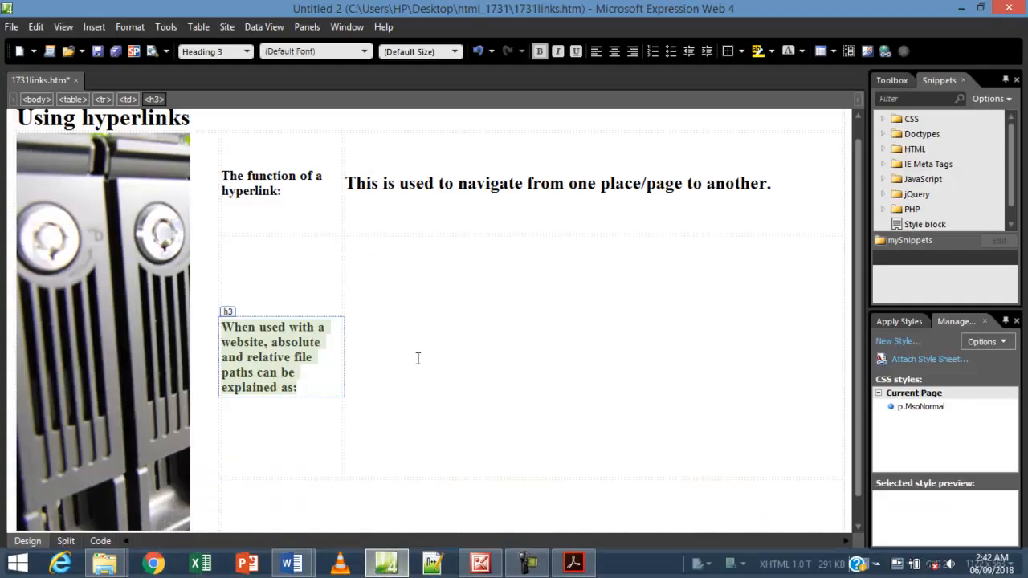
{"action": "left_click", "coordinate": [435, 298]}
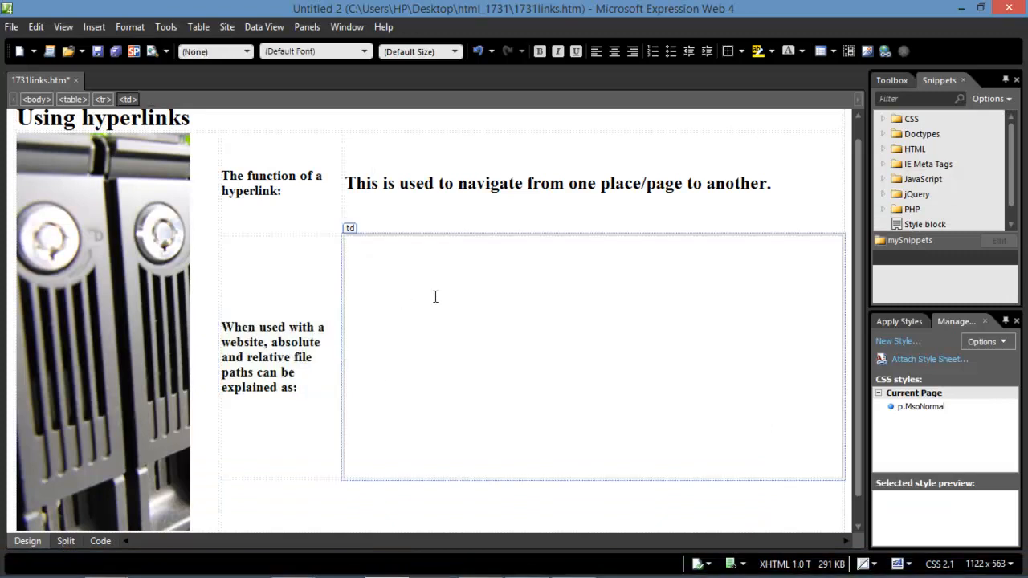
{"action": "key", "text": "ctrl+v"}
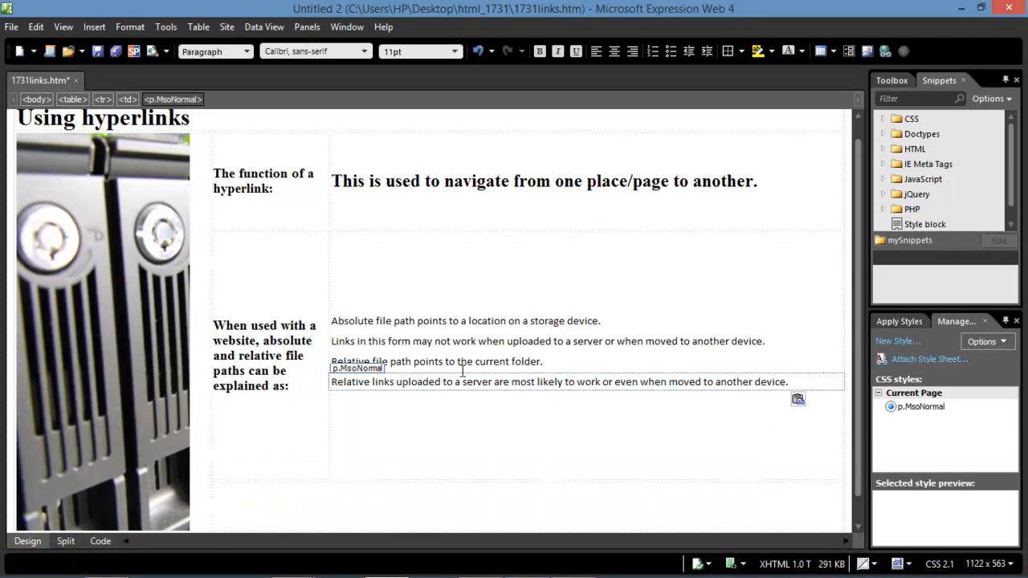
{"action": "left_click", "coordinate": [334, 321]}
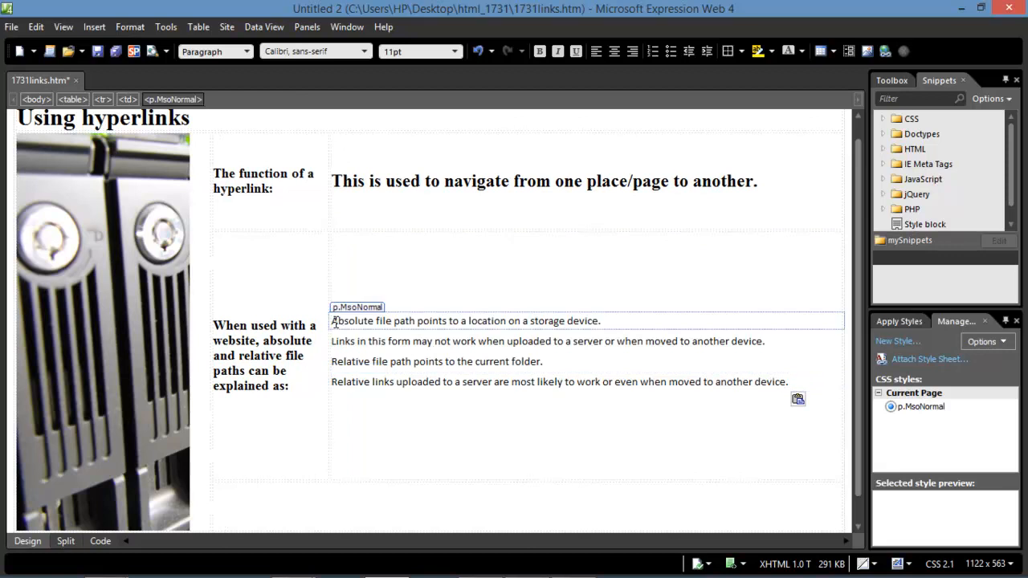
{"action": "left_click_drag", "start_coordinate": [334, 321], "coordinate": [592, 358]}
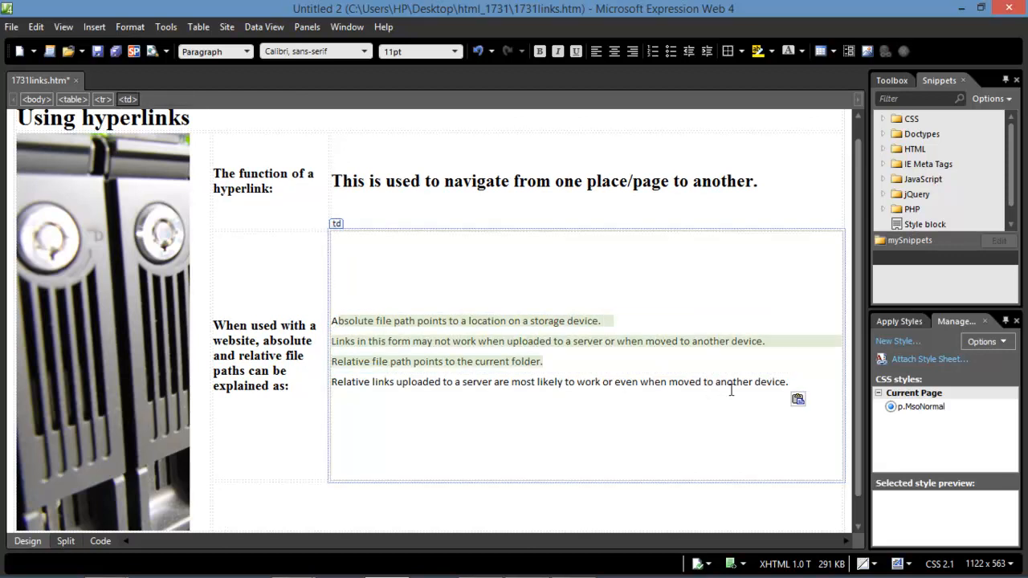
{"action": "left_click_drag", "start_coordinate": [788, 384], "coordinate": [335, 321]}
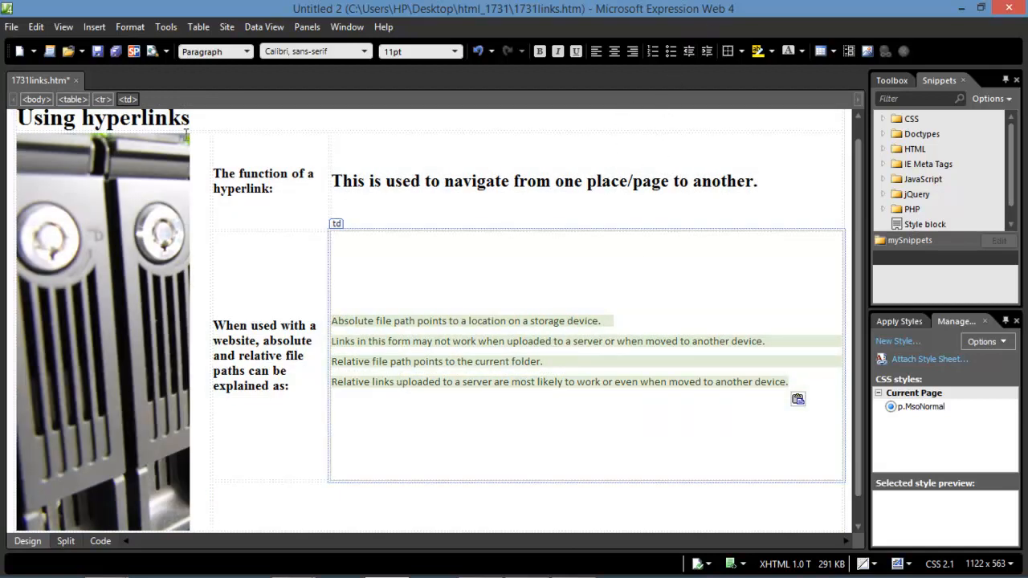
Make the four file-path sentences a bulleted list using square bullets.
{"action": "left_click", "coordinate": [669, 53]}
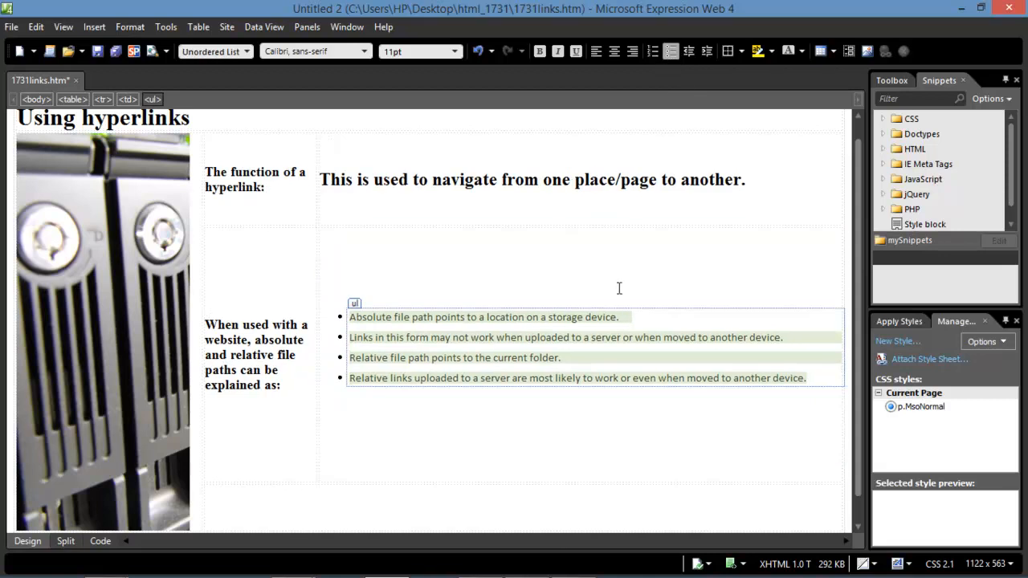
{"action": "right_click", "coordinate": [386, 344]}
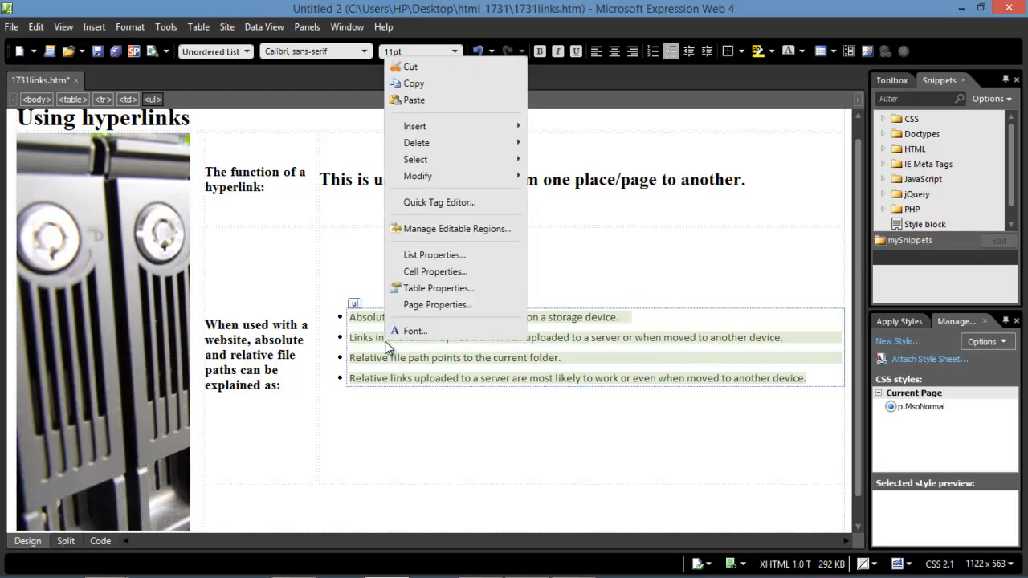
{"action": "left_click", "coordinate": [415, 256]}
{"action": "left_click", "coordinate": [486, 326]}
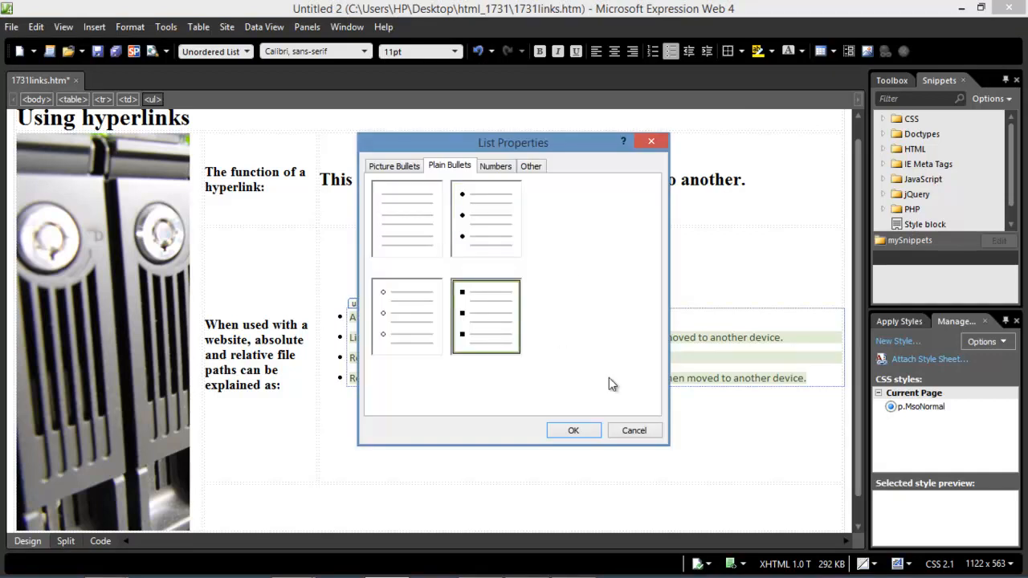
{"action": "left_click", "coordinate": [572, 429]}
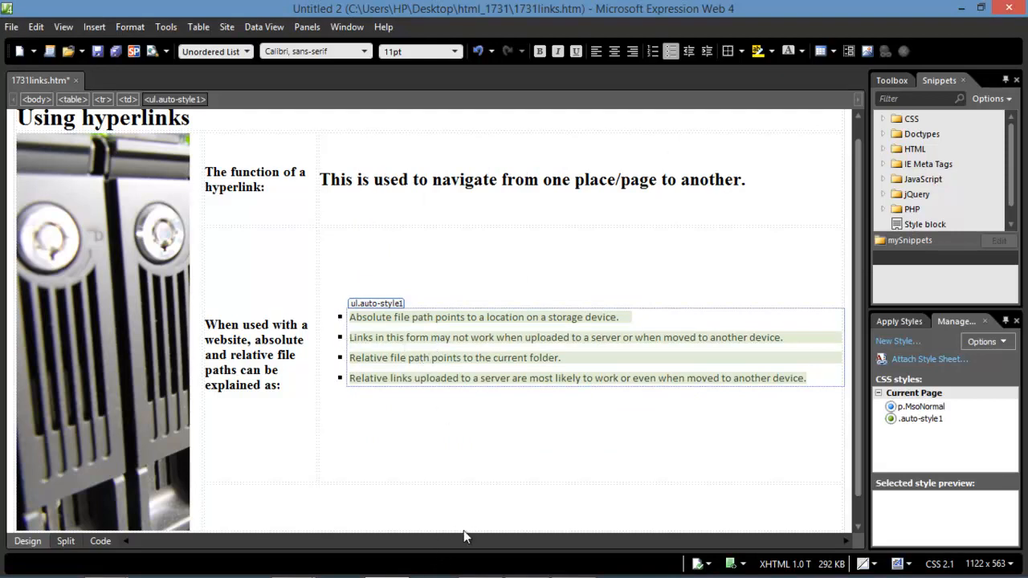
Copy 'Website created by:' from the PDF table for use in Expression Web.
{"action": "mouse_move", "coordinate": [470, 574]}
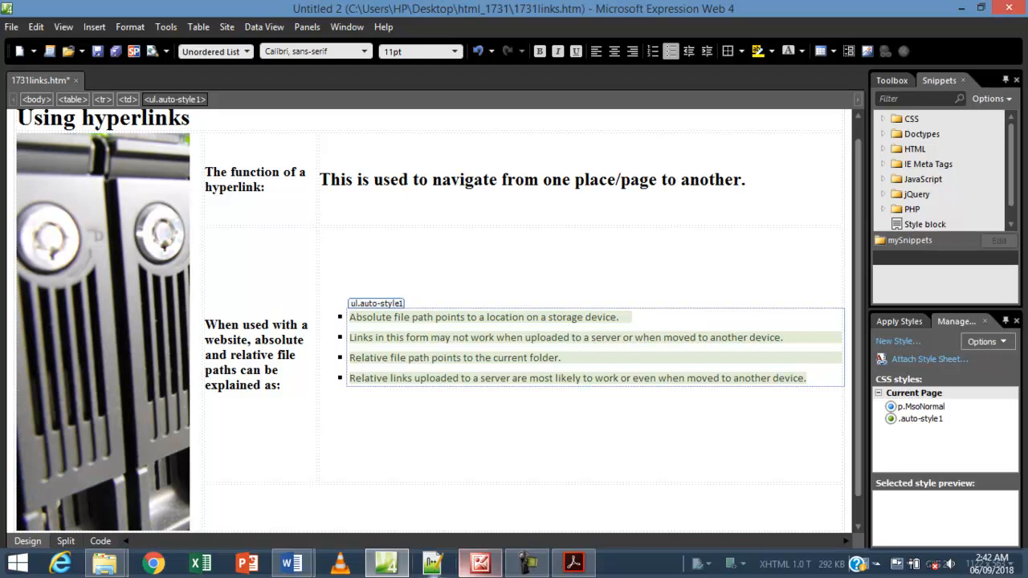
{"action": "left_click", "coordinate": [573, 562]}
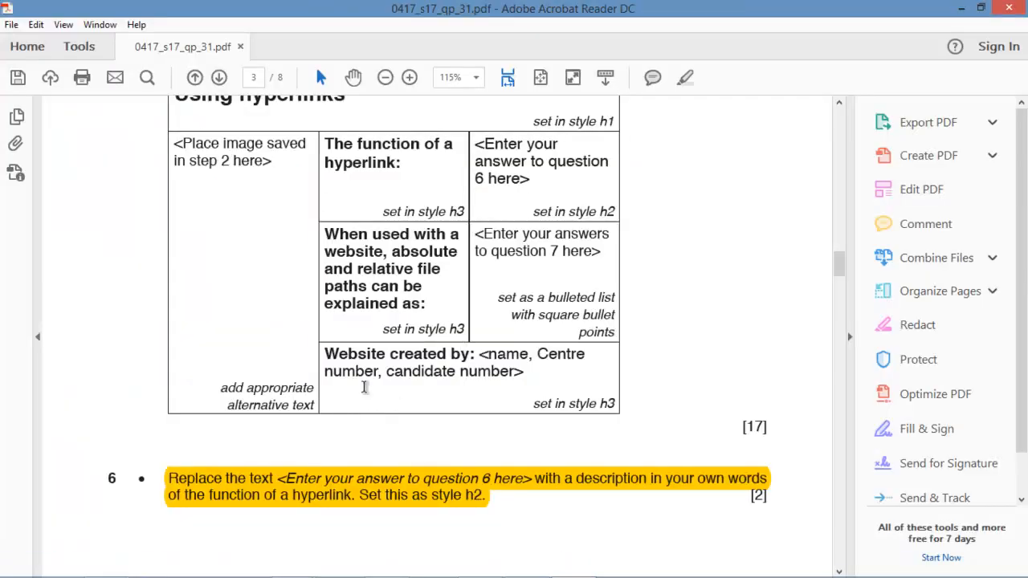
{"action": "left_click_drag", "start_coordinate": [480, 355], "coordinate": [344, 360]}
{"action": "key", "text": "ctrl+c"}
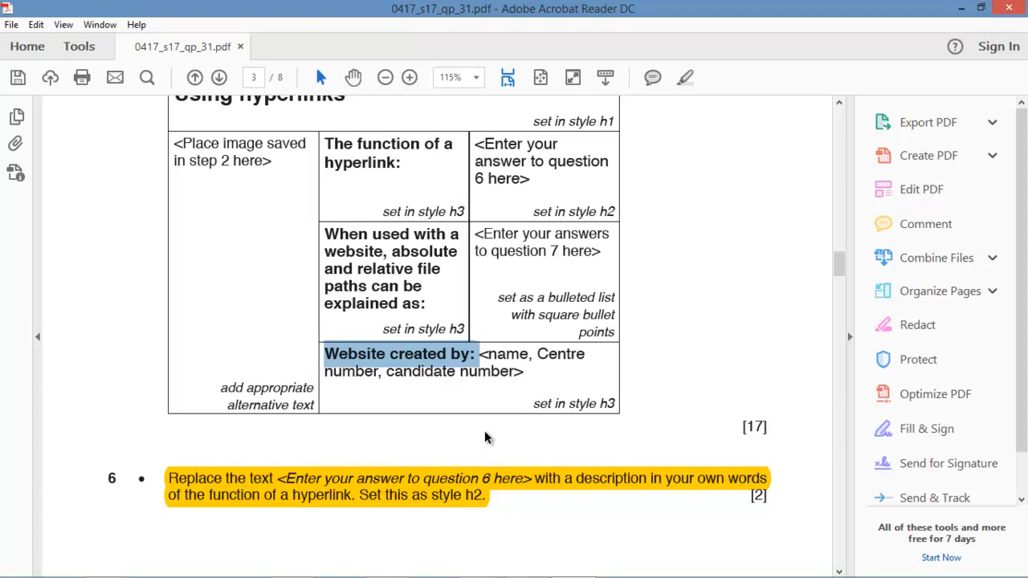
{"action": "mouse_move", "coordinate": [482, 576]}
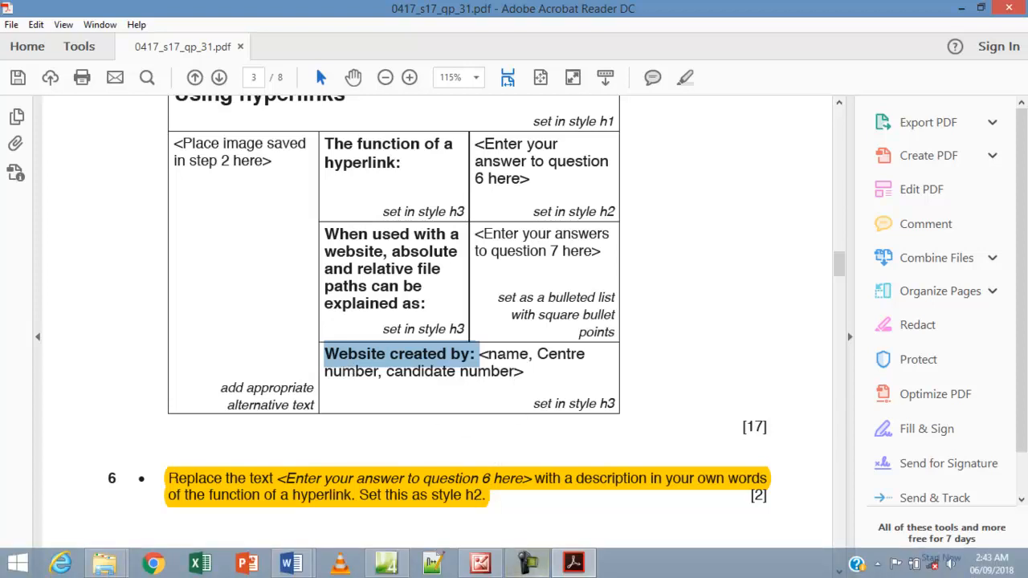
{"action": "left_click", "coordinate": [386, 563]}
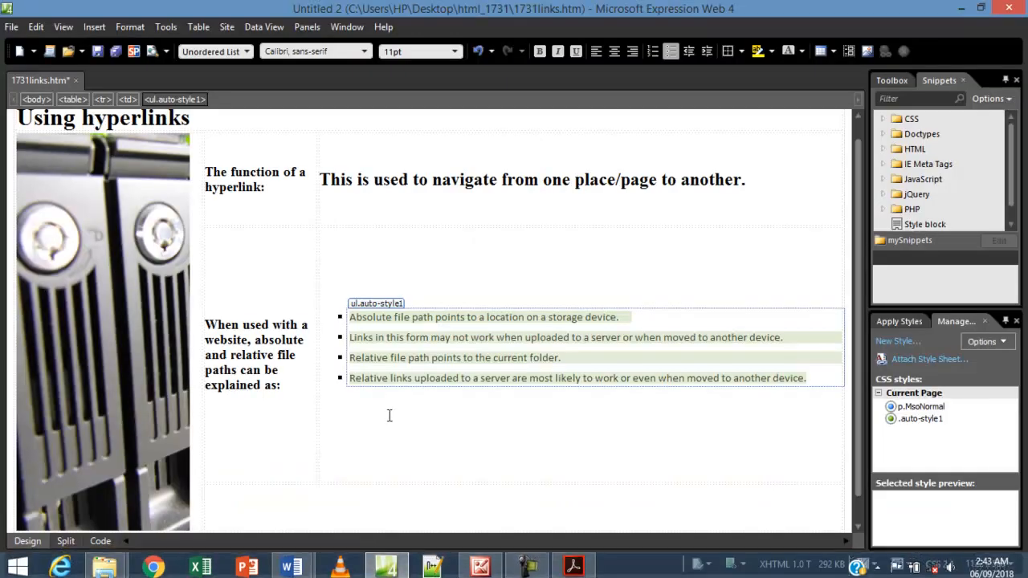
Paste 'Website created by:' into the bottom cell and add the candidate's name and numbers.
{"action": "scroll", "coordinate": [372, 453], "scroll_direction": "down", "scroll_amount": 1}
{"action": "left_click", "coordinate": [280, 486]}
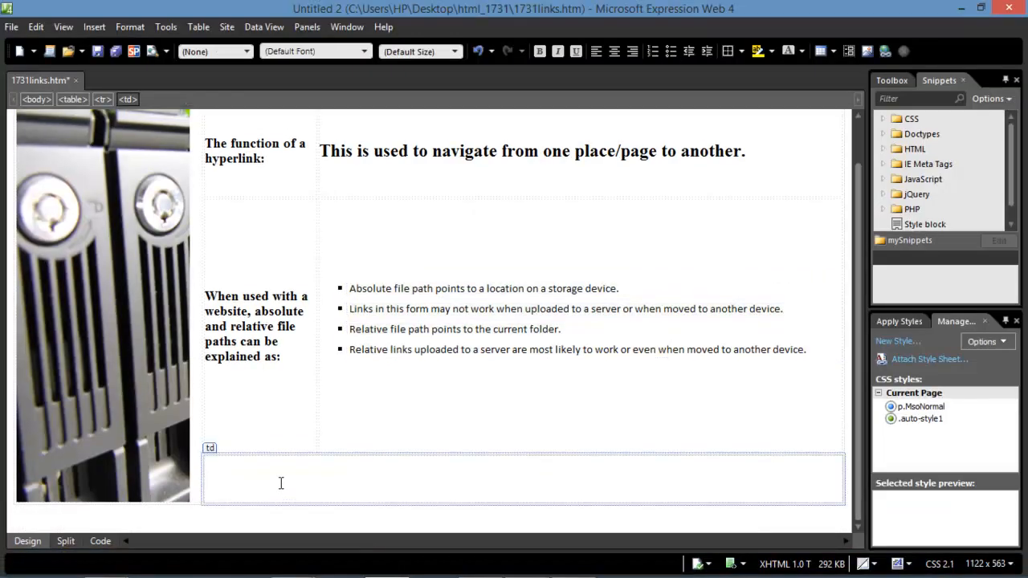
{"action": "key", "text": "ctrl+v"}
{"action": "left_click", "coordinate": [573, 564]}
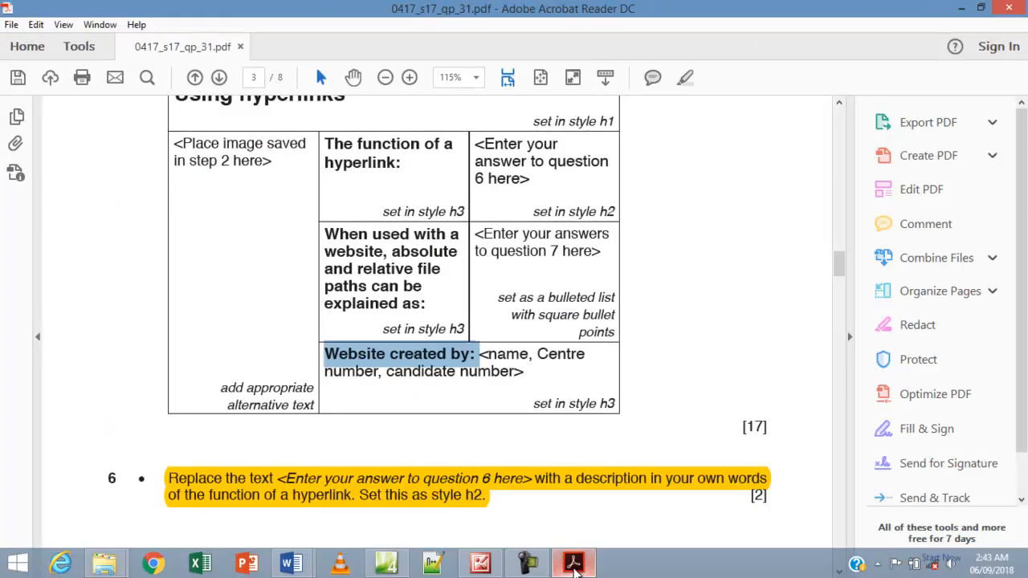
{"action": "left_click", "coordinate": [573, 564]}
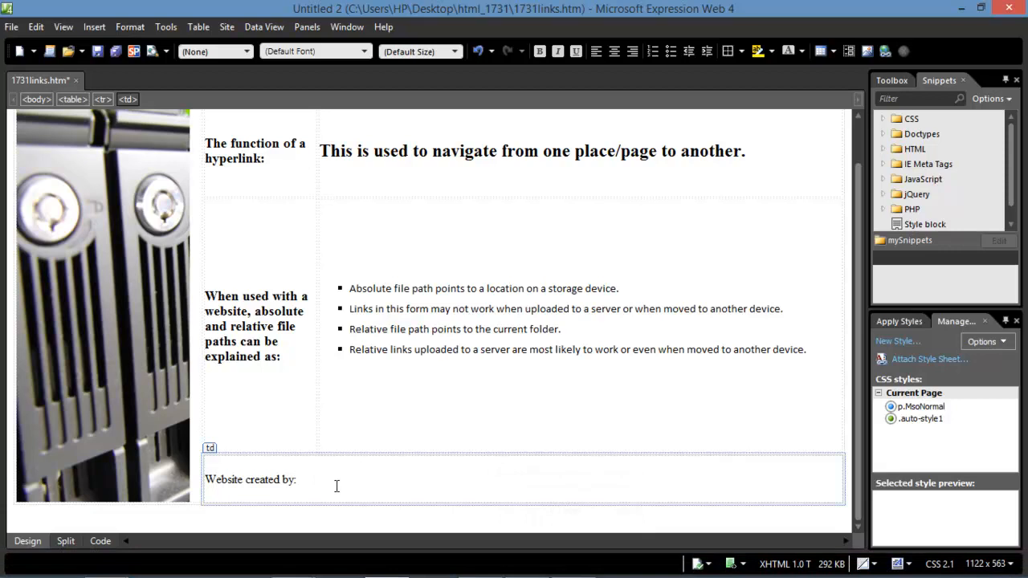
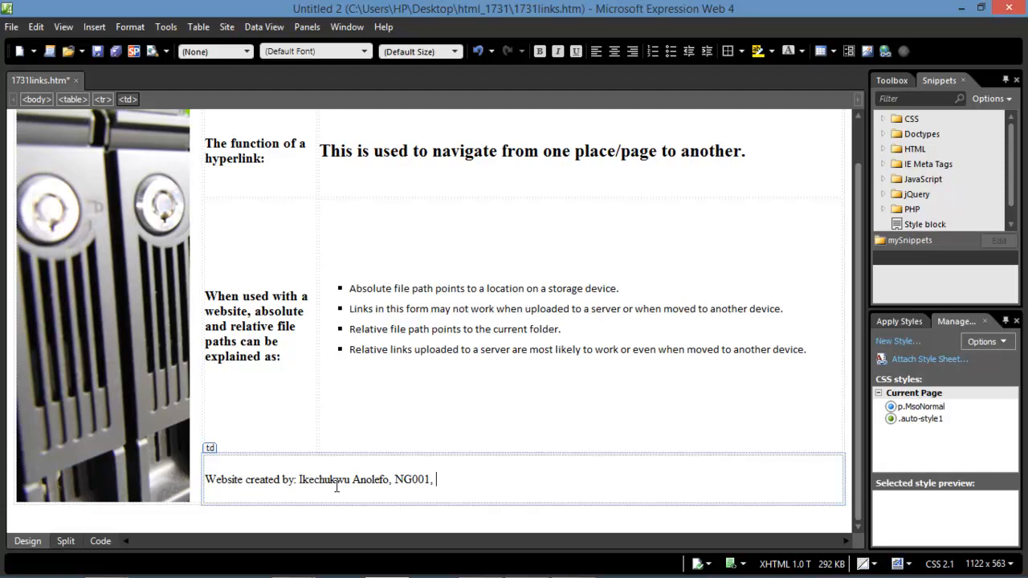
{"action": "type", "text": "001"}
Format the whole 'Website created by:' credit line as Heading 3.
{"action": "triple_click", "coordinate": [228, 485]}
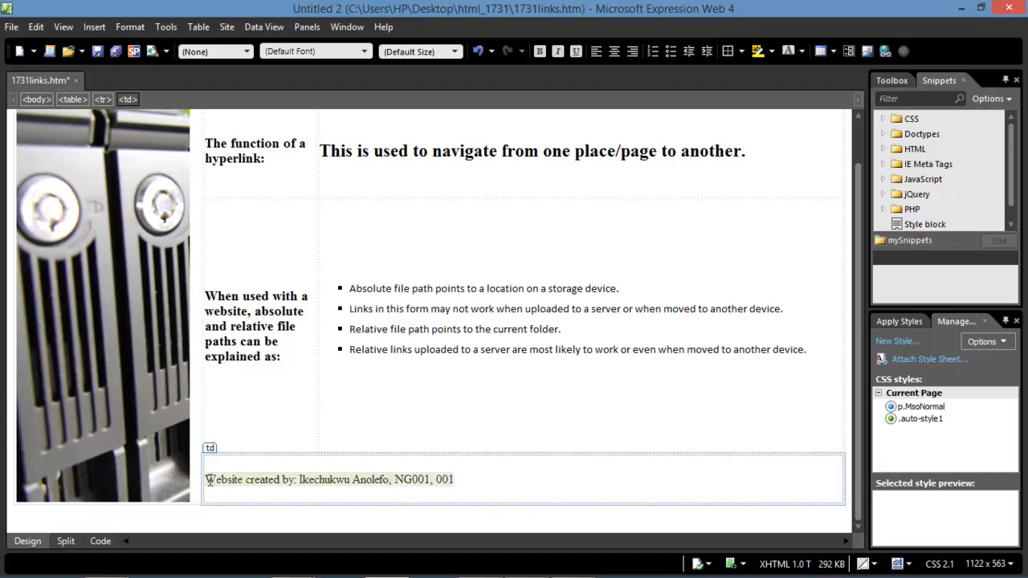
{"action": "left_click", "coordinate": [206, 50]}
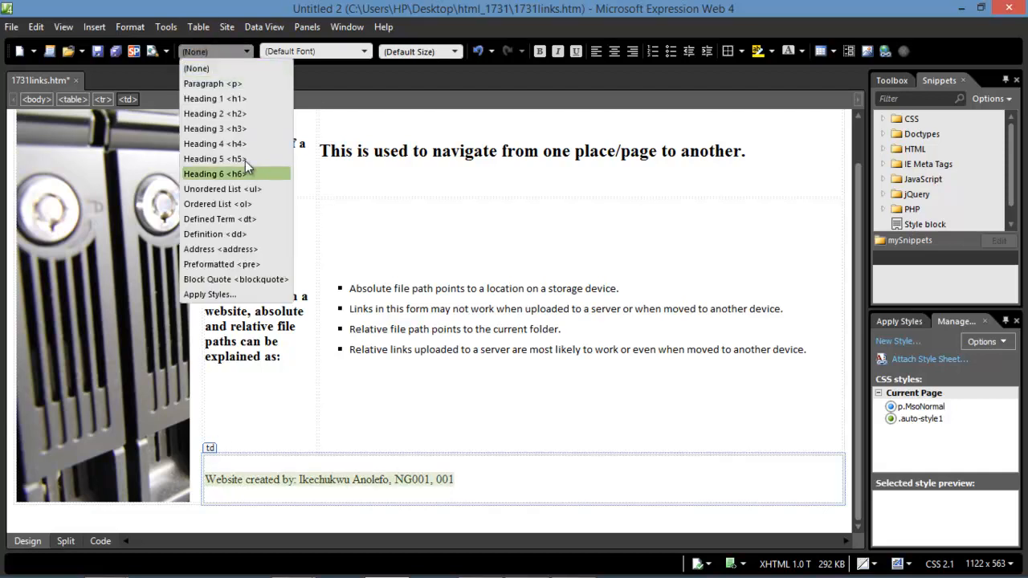
{"action": "left_click", "coordinate": [231, 130]}
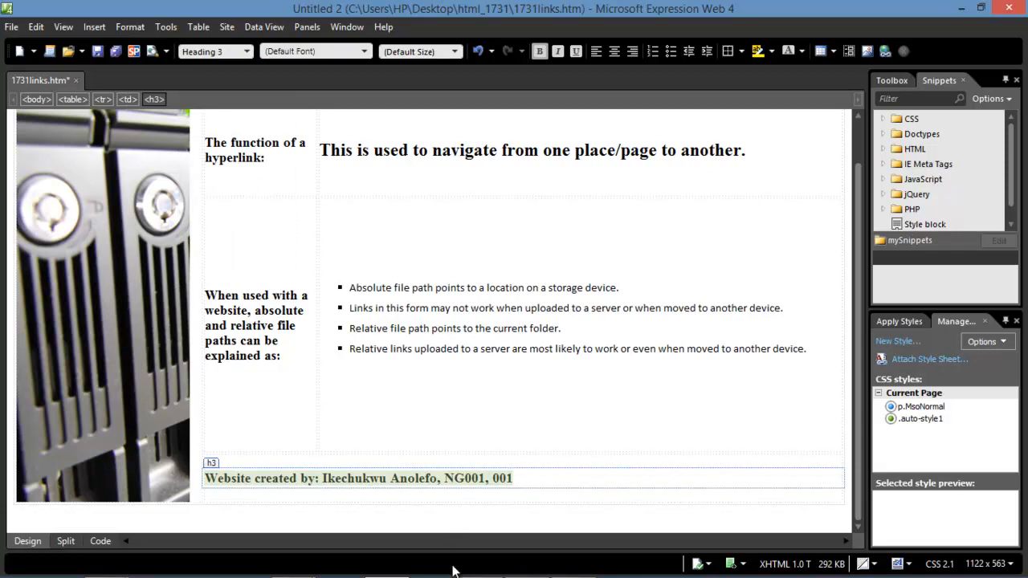
{"action": "left_click", "coordinate": [571, 566]}
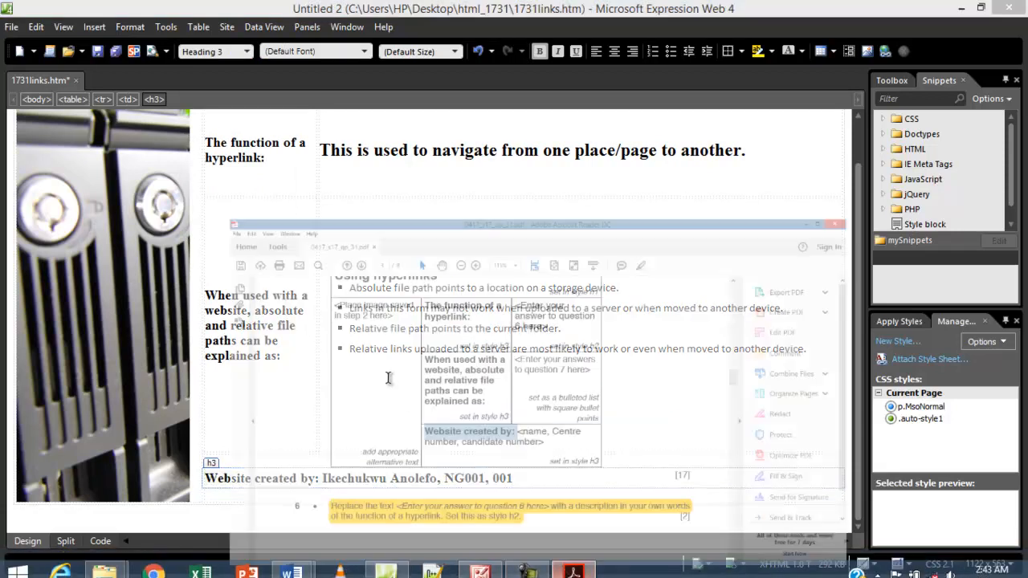
Reread questions 6 to 8 in the PDF, including attaching tab1731.css, then return to Expression Web.
{"action": "scroll", "coordinate": [370, 422], "scroll_direction": "down", "scroll_amount": 10}
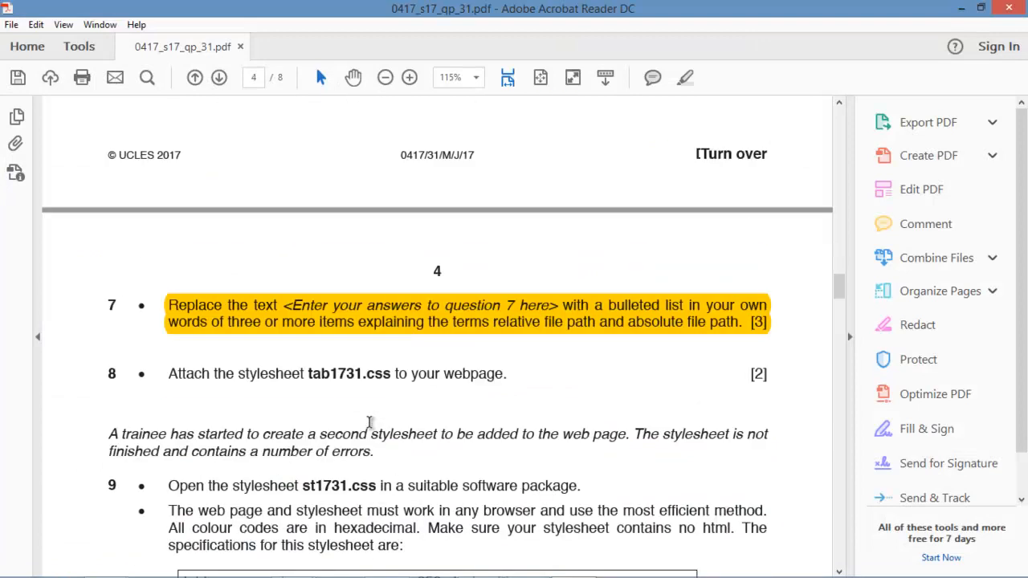
{"action": "scroll", "coordinate": [369, 422], "scroll_direction": "up", "scroll_amount": 8}
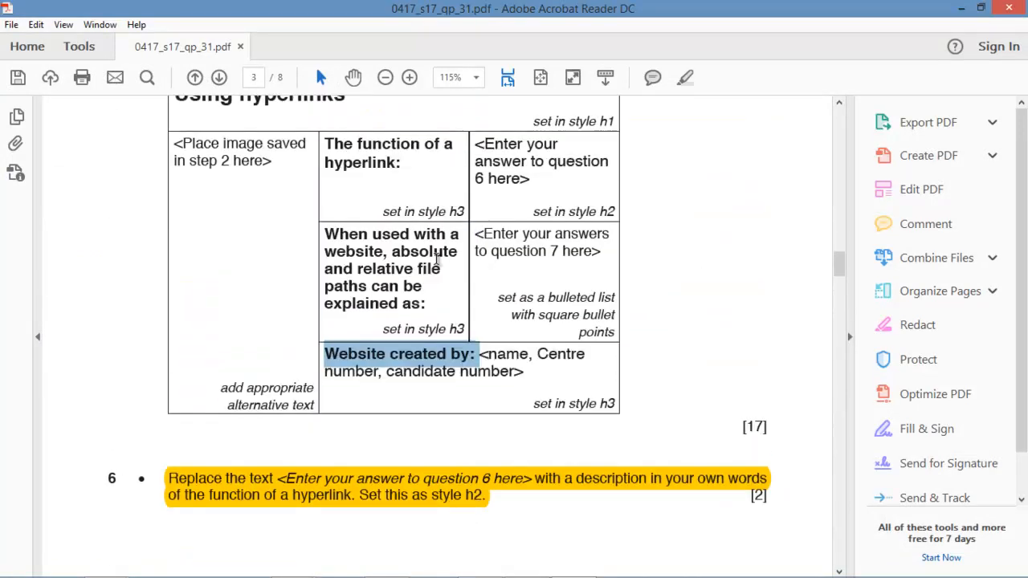
{"action": "scroll", "coordinate": [438, 257], "scroll_direction": "up", "scroll_amount": 3}
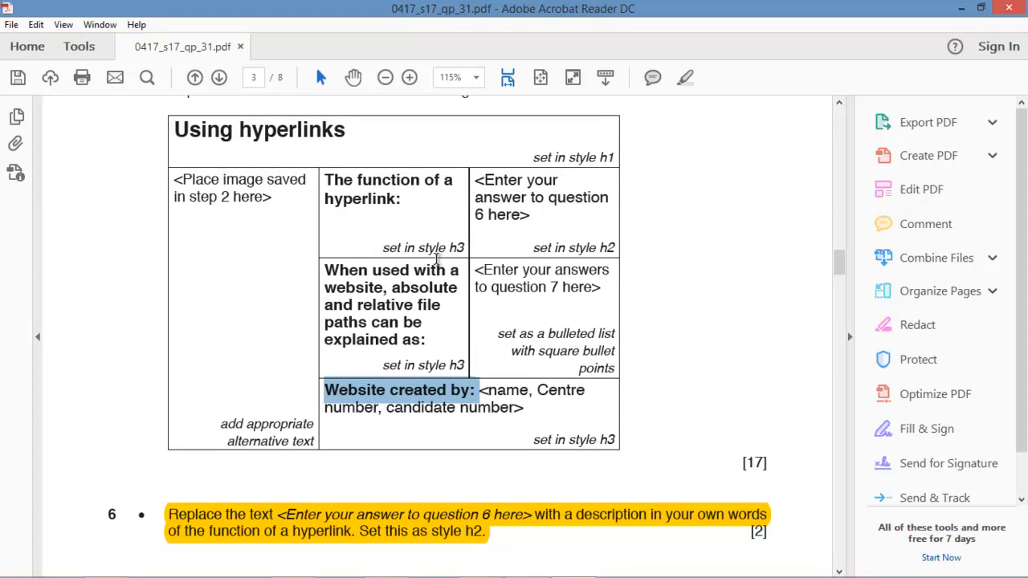
{"action": "scroll", "coordinate": [437, 258], "scroll_direction": "down", "scroll_amount": 10}
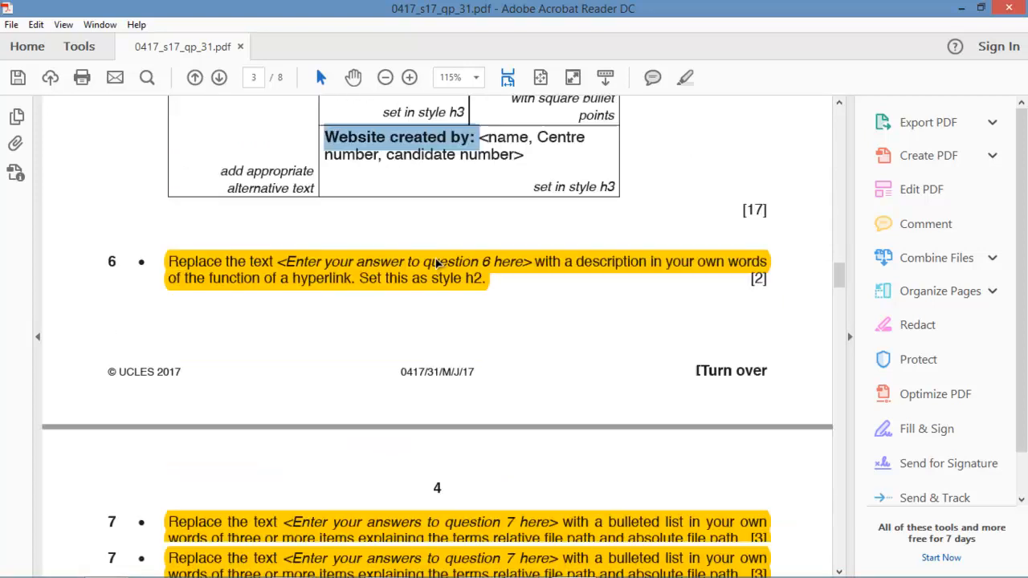
{"action": "scroll", "coordinate": [437, 258], "scroll_direction": "down", "scroll_amount": 2}
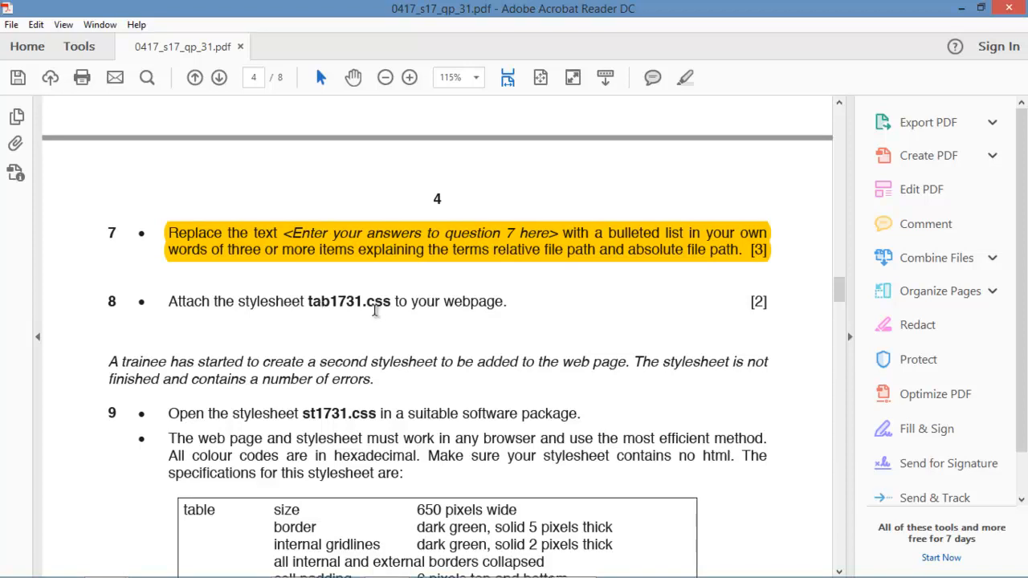
{"action": "mouse_move", "coordinate": [406, 577]}
{"action": "left_click", "coordinate": [385, 564]}
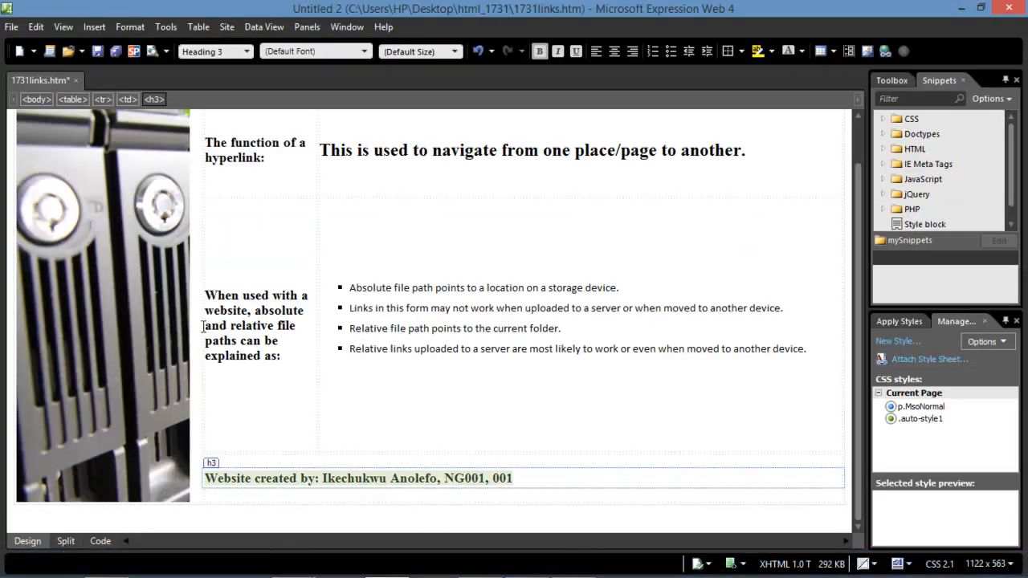
Save 1731links.htm and attach tab1731.css as its style sheet.
{"action": "left_click", "coordinate": [97, 51]}
{"action": "left_click", "coordinate": [913, 363]}
{"action": "left_click", "coordinate": [611, 264]}
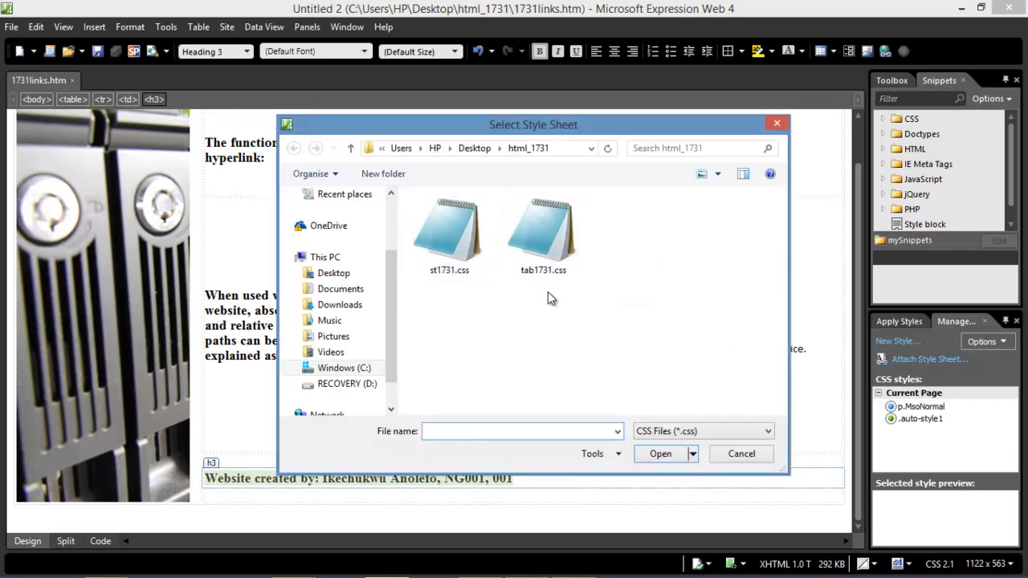
{"action": "left_click", "coordinate": [543, 234]}
{"action": "left_click", "coordinate": [661, 454]}
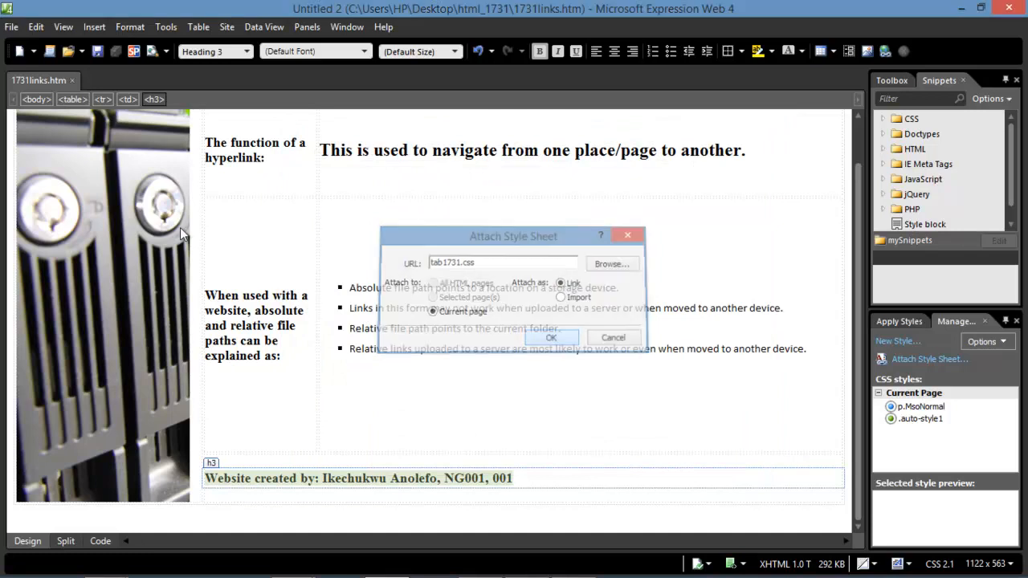
{"action": "key", "text": "Return"}
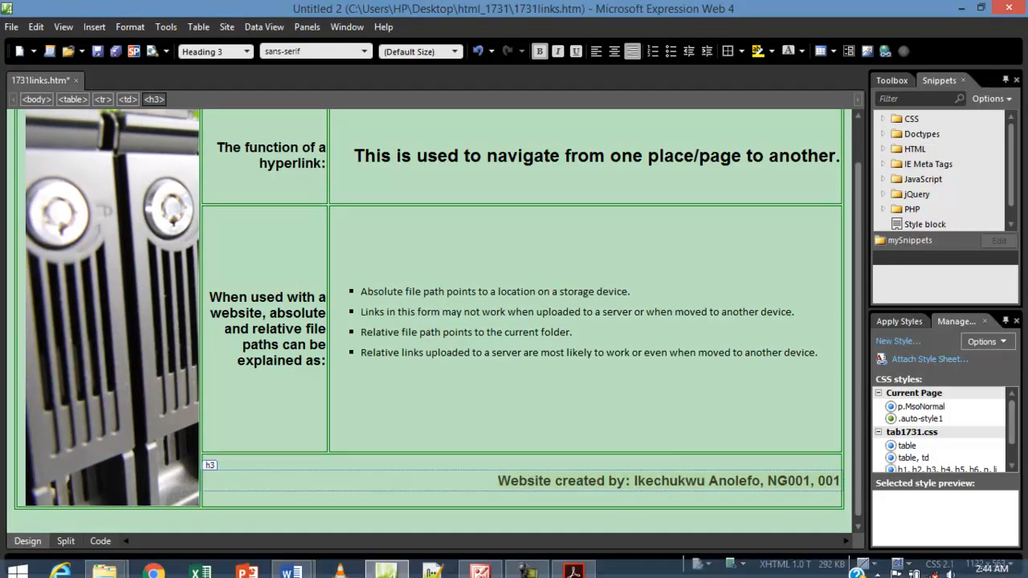
{"action": "left_click", "coordinate": [573, 562]}
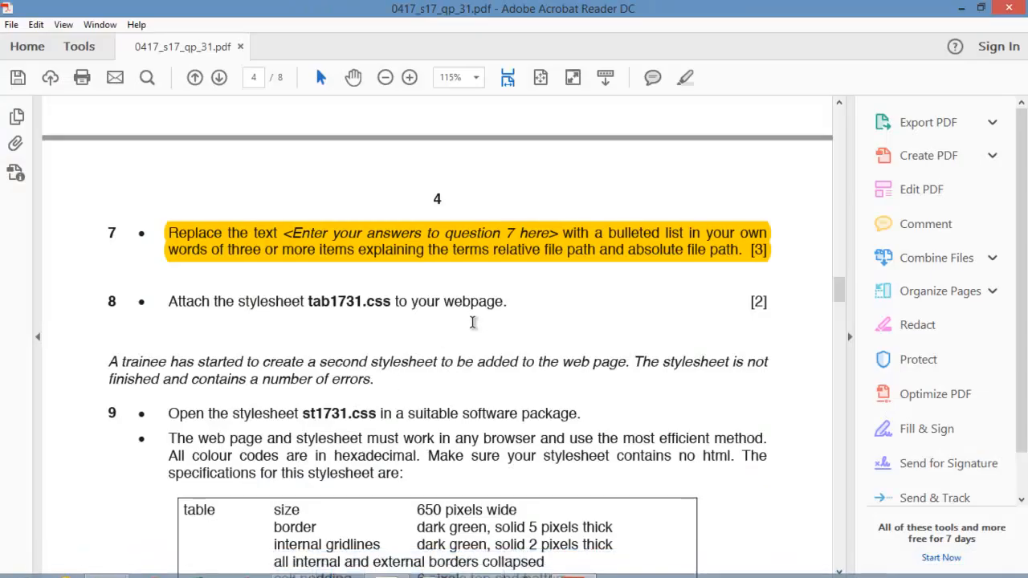
Highlight question 8's sentence in yellow, then scroll down to question 9's specification table.
{"action": "left_click_drag", "start_coordinate": [513, 302], "coordinate": [197, 302]}
{"action": "right_click", "coordinate": [197, 303]}
{"action": "left_click", "coordinate": [233, 340]}
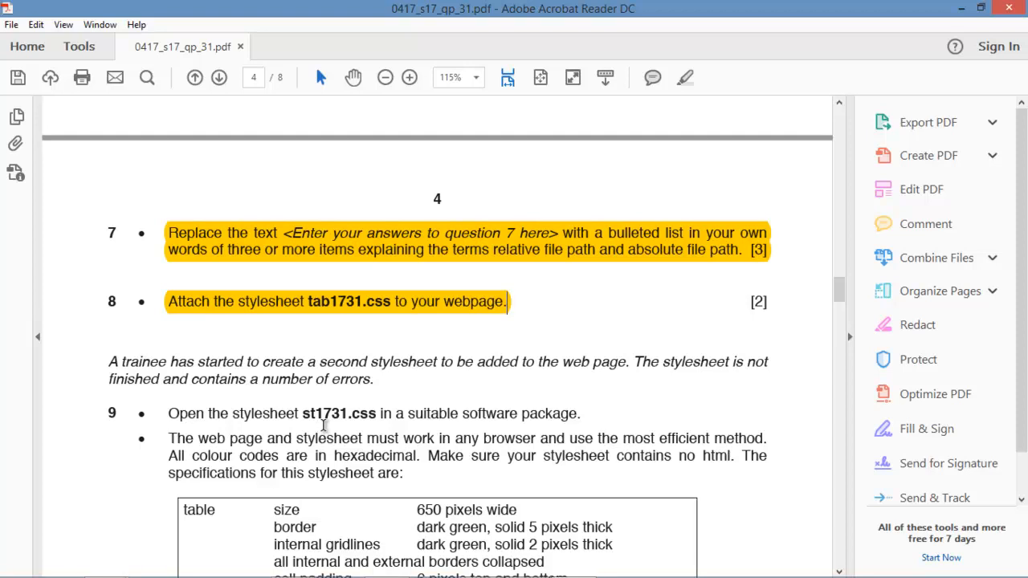
{"action": "scroll", "coordinate": [285, 422], "scroll_direction": "down", "scroll_amount": 2}
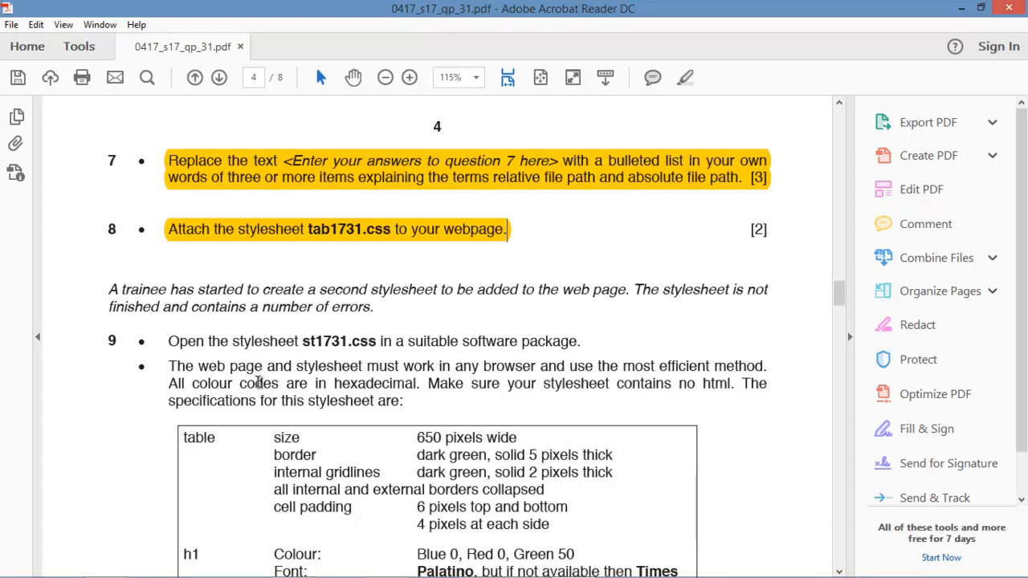
{"action": "scroll", "coordinate": [259, 382], "scroll_direction": "down", "scroll_amount": 5}
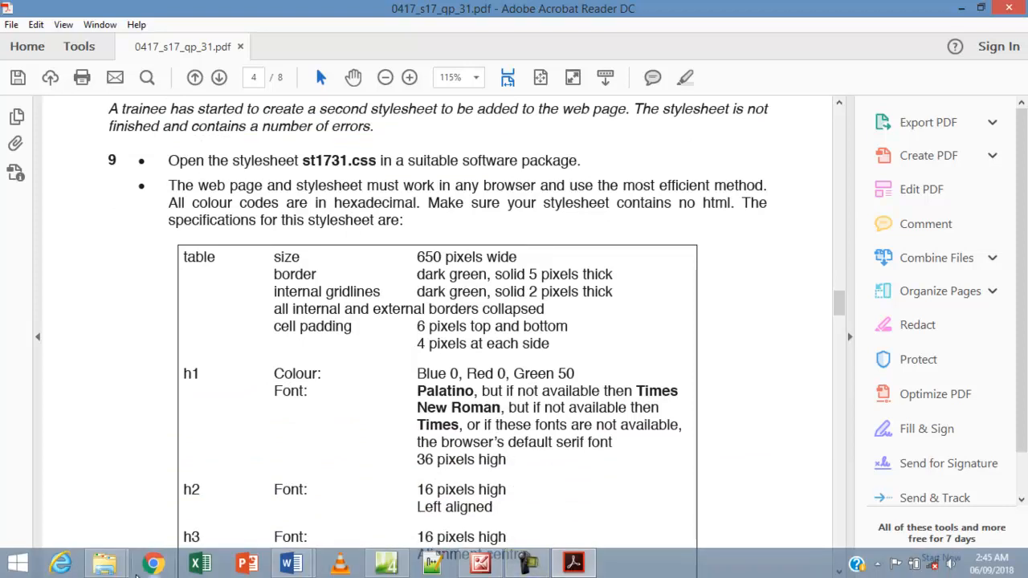
Open st1731.css from the html_1731 folder with Microsoft Expression Web 4.
{"action": "left_click", "coordinate": [109, 565]}
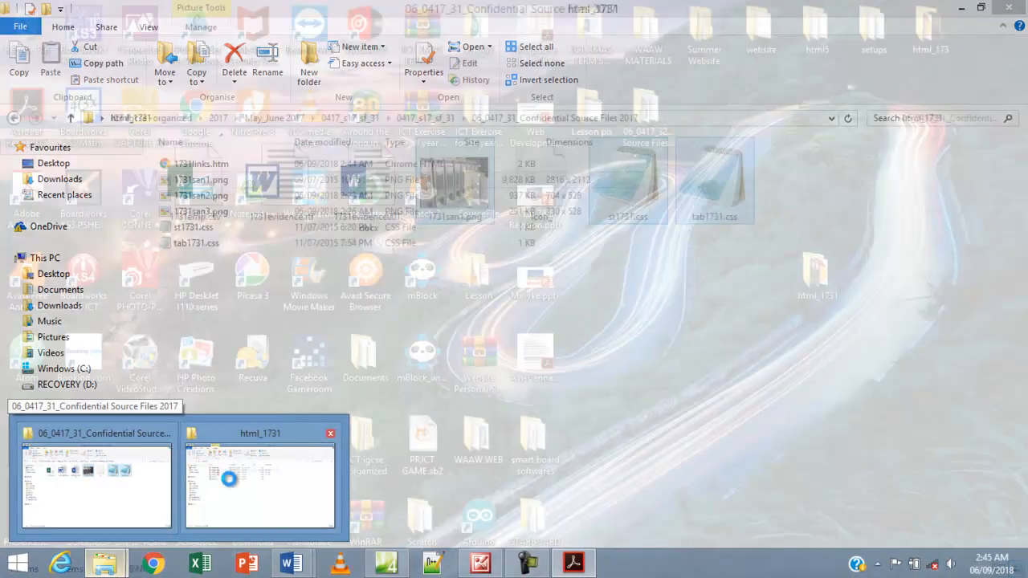
{"action": "left_click", "coordinate": [249, 482]}
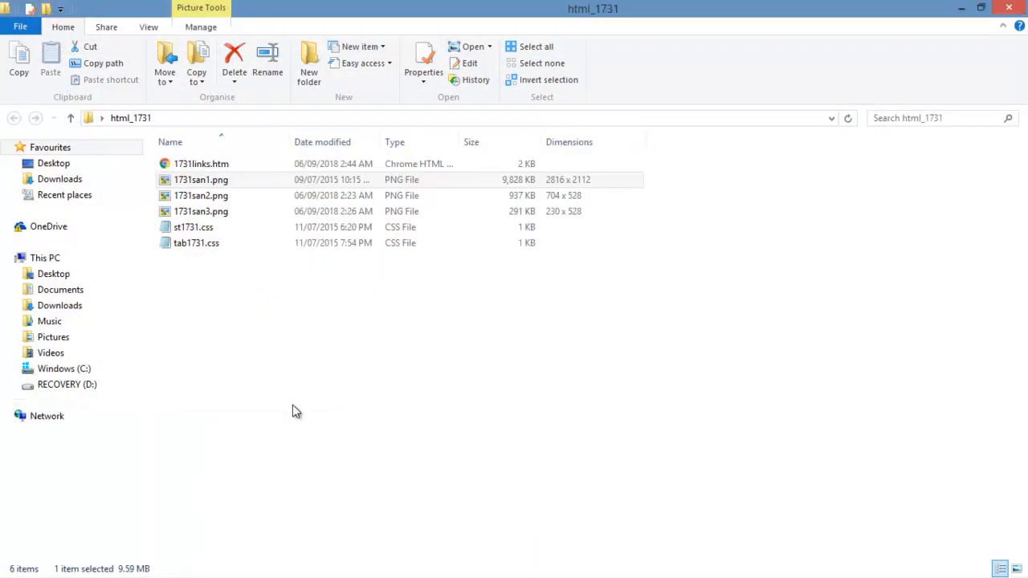
{"action": "left_click", "coordinate": [1017, 569]}
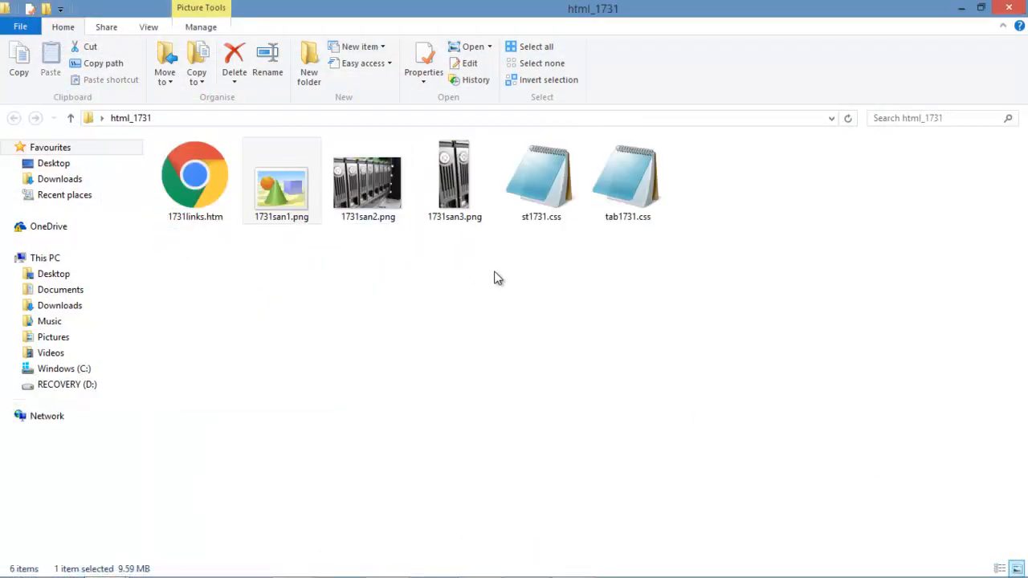
{"action": "right_click", "coordinate": [534, 166]}
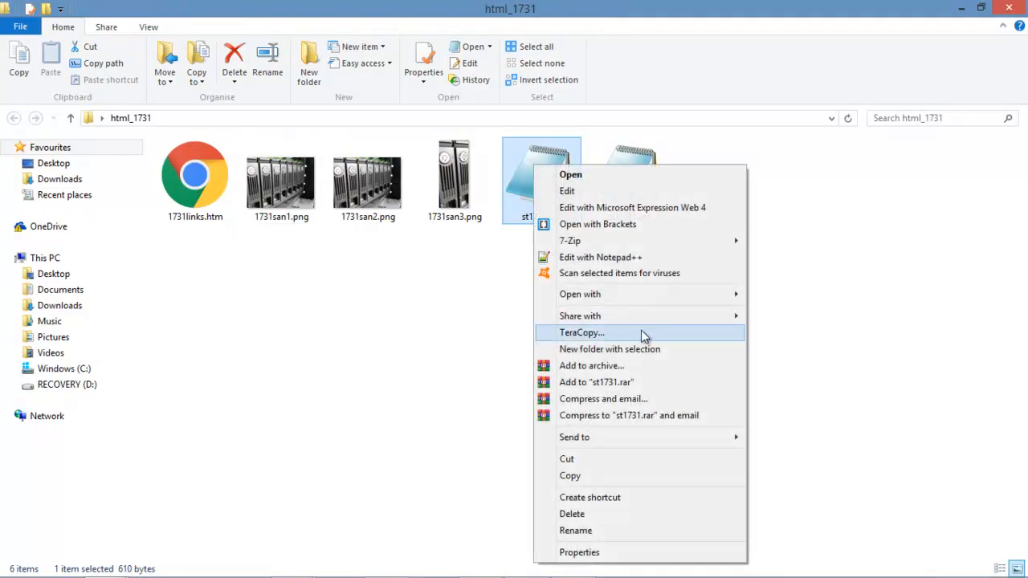
{"action": "mouse_move", "coordinate": [663, 301]}
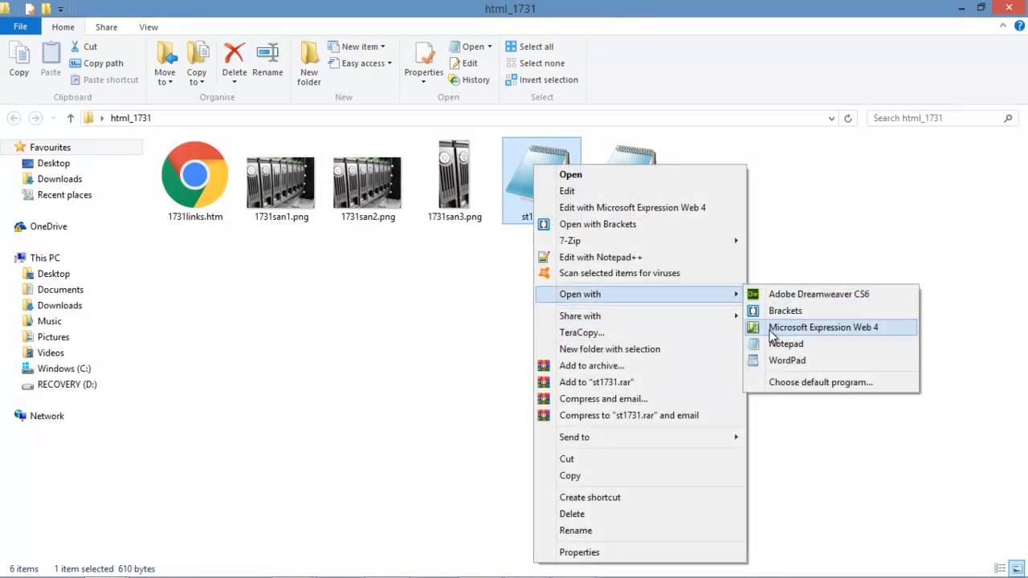
{"action": "left_click", "coordinate": [773, 329]}
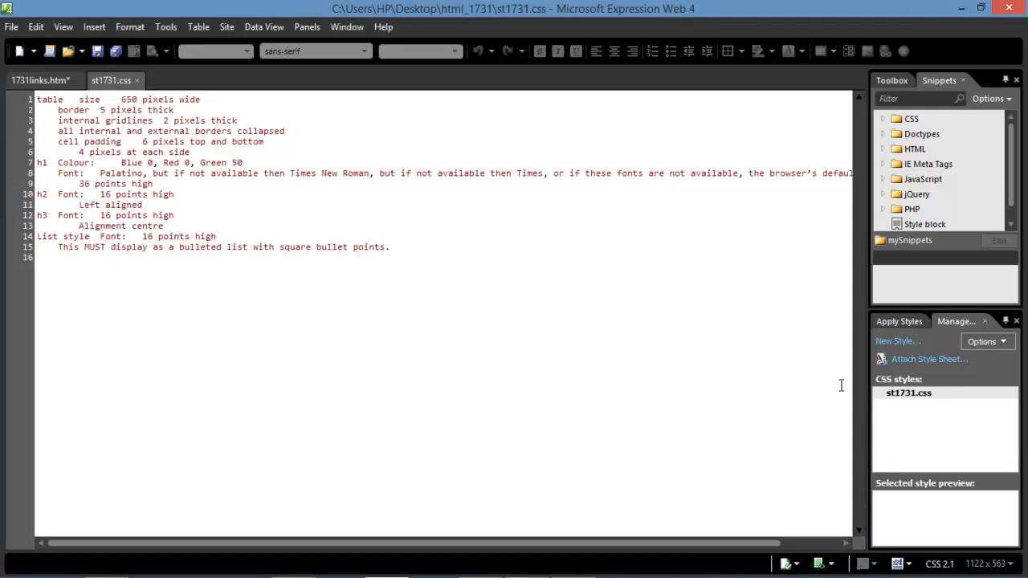
Check page 4 of the exam paper, then delete lines 1–15 of draft text from st1731.css.
{"action": "left_click", "coordinate": [572, 564]}
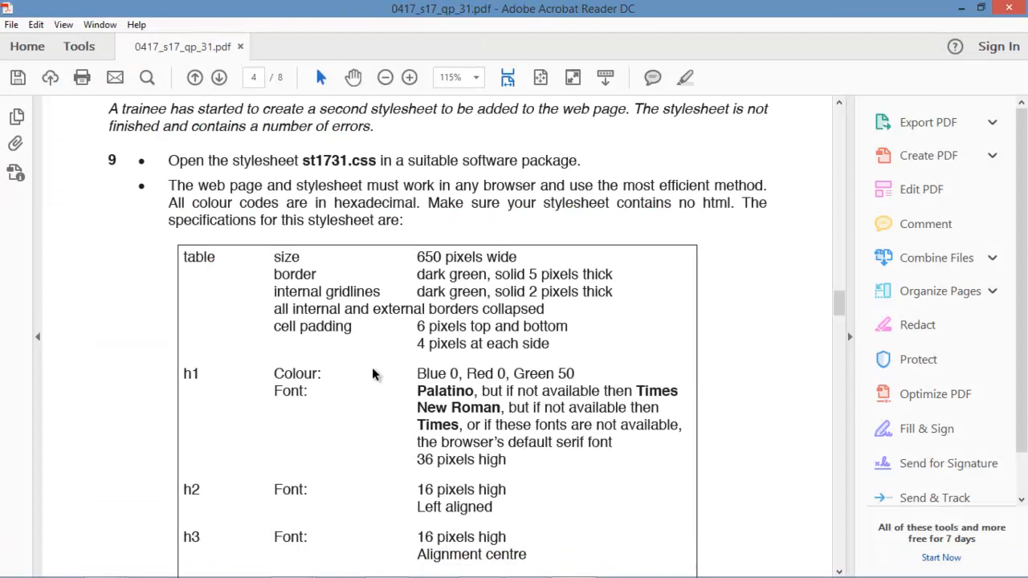
{"action": "scroll", "coordinate": [468, 394], "scroll_direction": "down", "scroll_amount": 2}
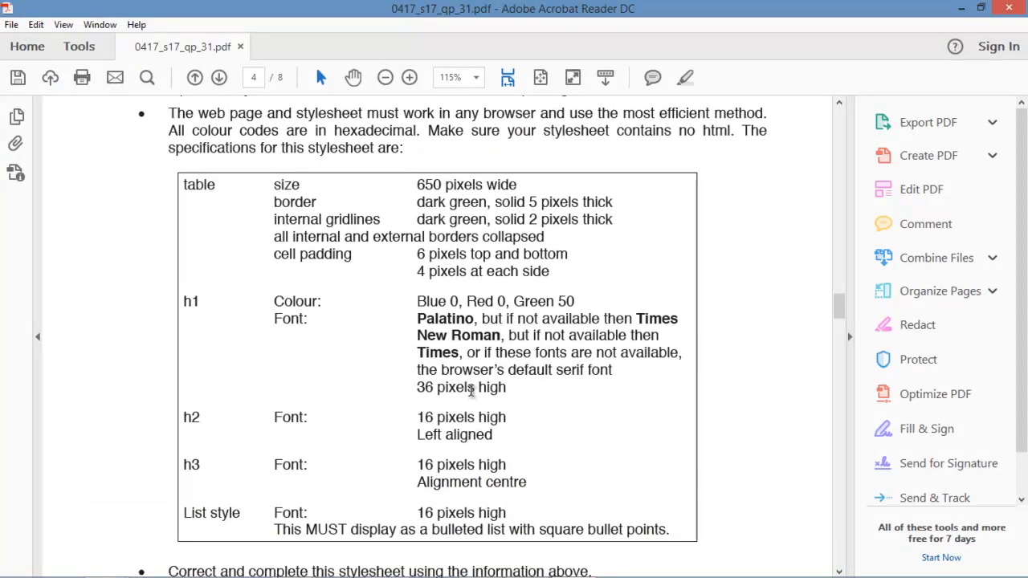
{"action": "mouse_move", "coordinate": [571, 566]}
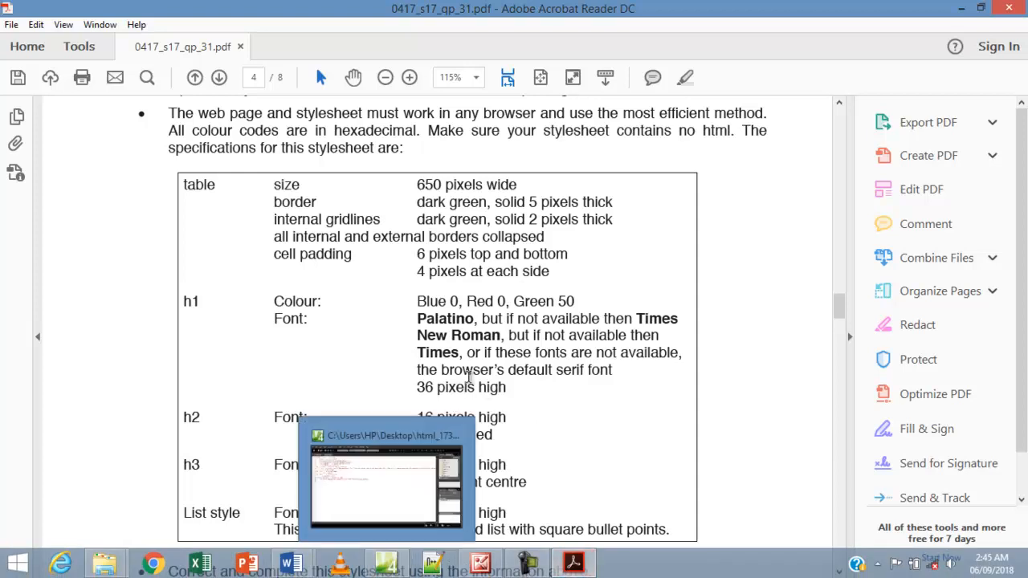
{"action": "left_click", "coordinate": [413, 568]}
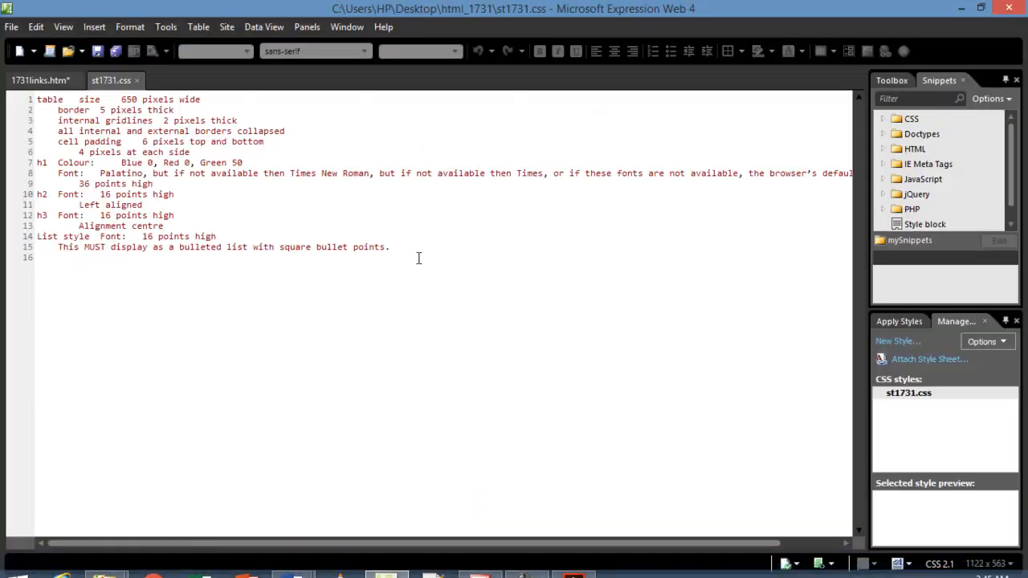
{"action": "left_click_drag", "start_coordinate": [405, 247], "coordinate": [45, 102]}
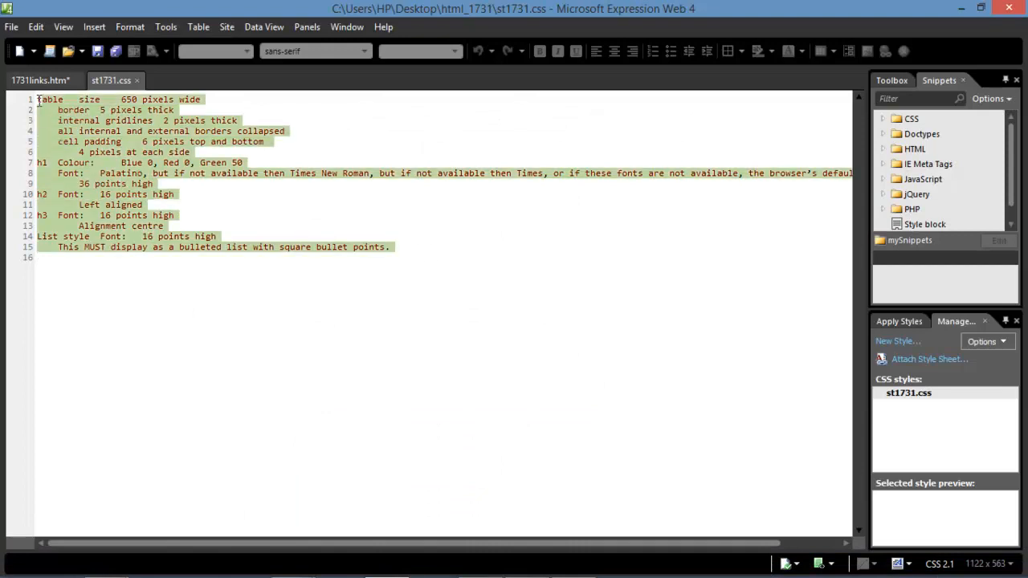
{"action": "key", "text": "Delete"}
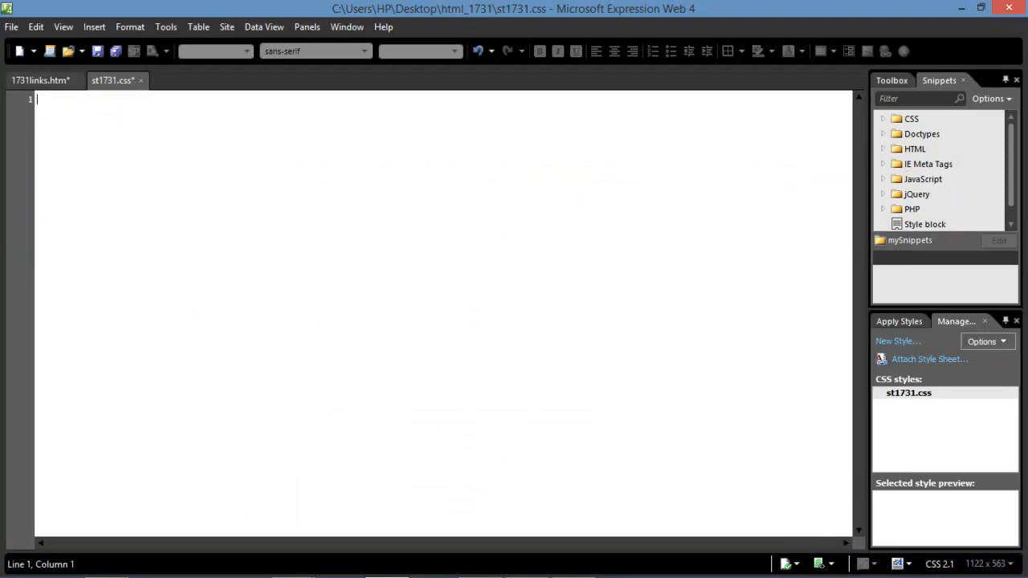
{"action": "left_click", "coordinate": [572, 563]}
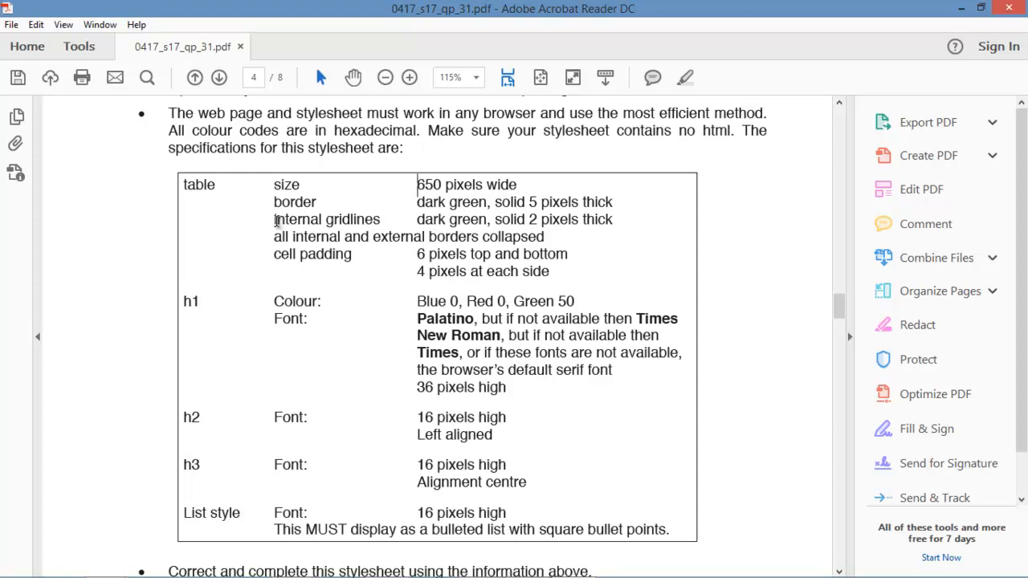
Read the table's internal gridlines row in the PDF, noting its dark green colour.
{"action": "left_click_drag", "start_coordinate": [276, 221], "coordinate": [382, 241]}
{"action": "left_click", "coordinate": [414, 237]}
{"action": "left_click", "coordinate": [415, 236]}
{"action": "left_click_drag", "start_coordinate": [417, 222], "coordinate": [487, 225]}
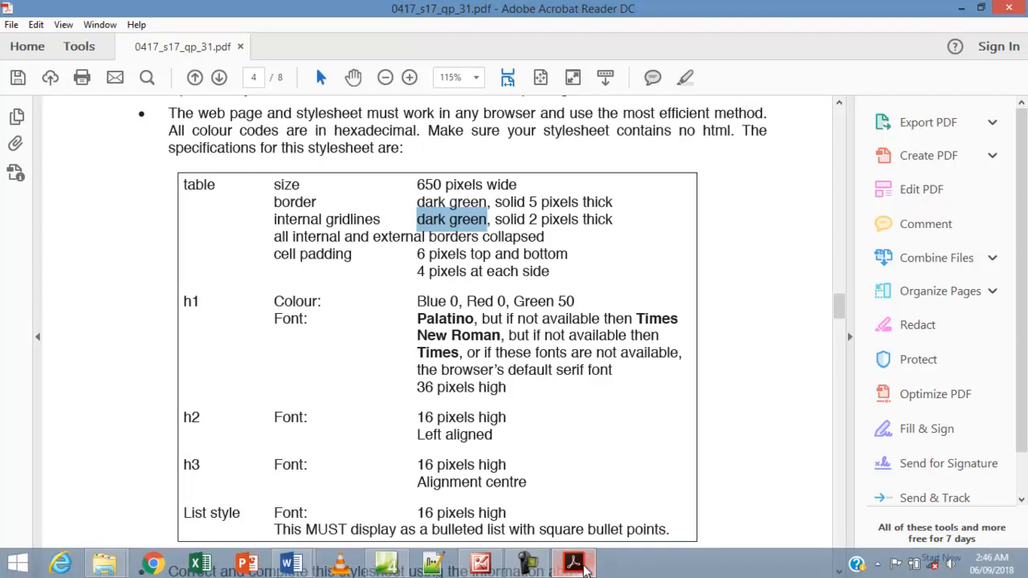
{"action": "left_click", "coordinate": [568, 564]}
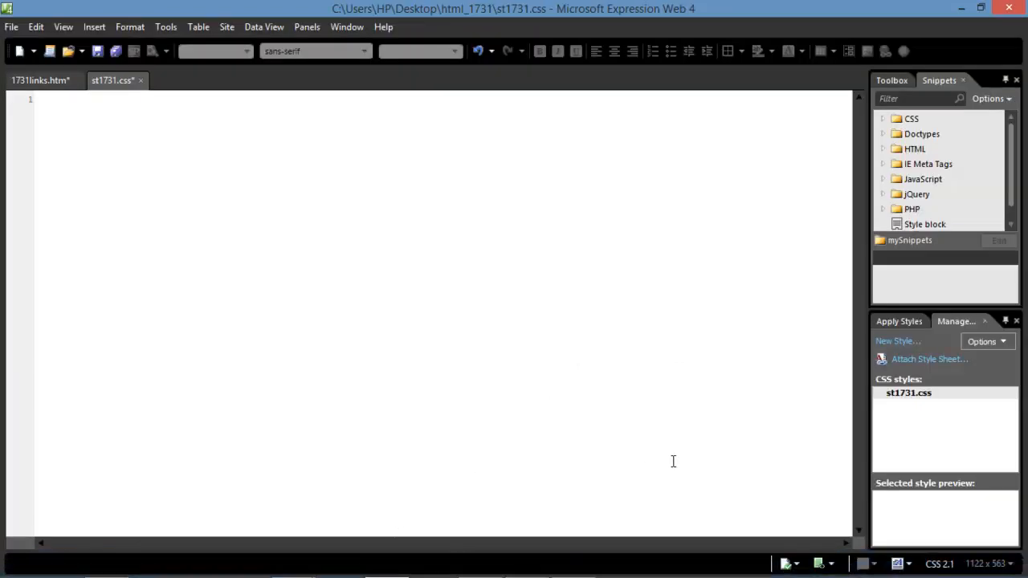
Start a new style with the selector table,td.
{"action": "left_click", "coordinate": [892, 343]}
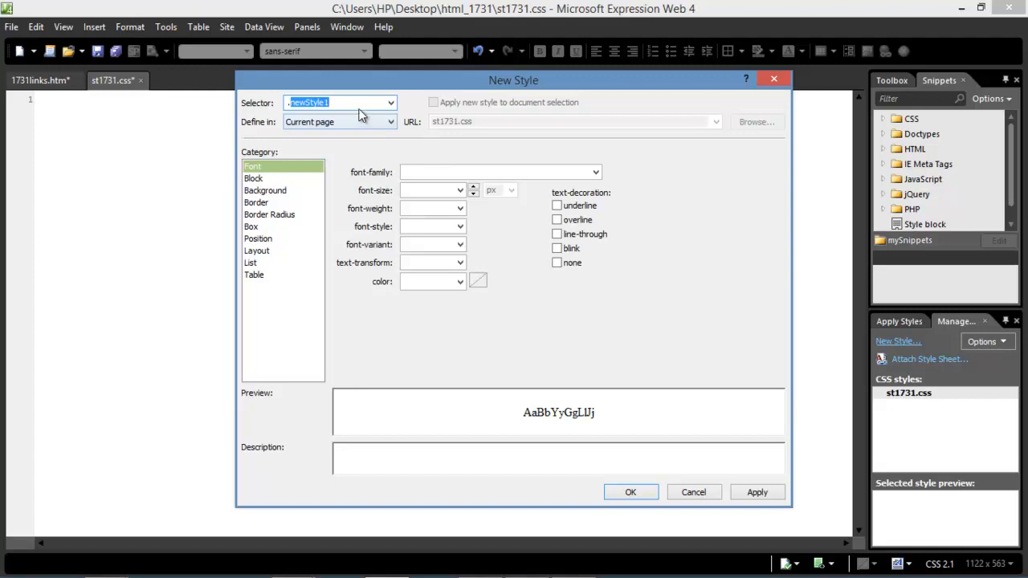
{"action": "key", "text": "BackSpace"}
{"action": "type", "text": "table"}
{"action": "type", "text": ",ta"}
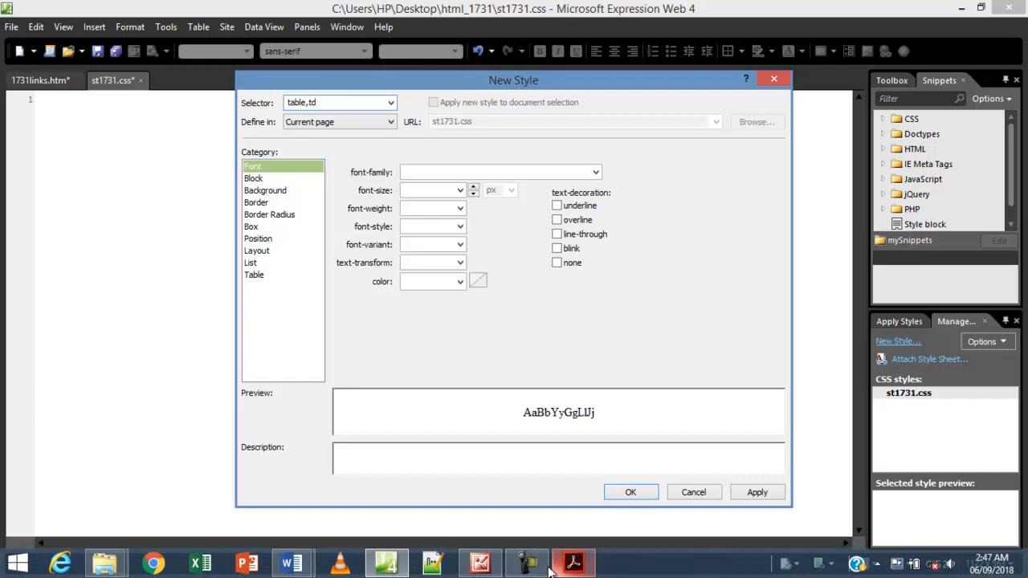
{"action": "left_click", "coordinate": [573, 565]}
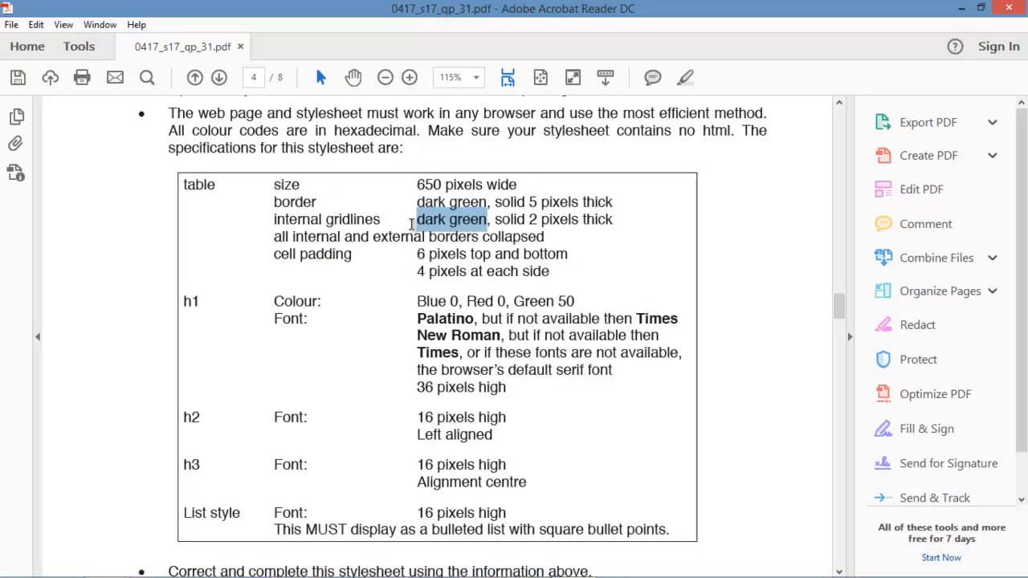
Check the border row's dark green, solid requirement in the specification PDF.
{"action": "mouse_move", "coordinate": [298, 205]}
{"action": "left_mouse_down"}
{"action": "mouse_move", "coordinate": [340, 206]}
{"action": "mouse_move", "coordinate": [290, 202]}
{"action": "left_mouse_up"}
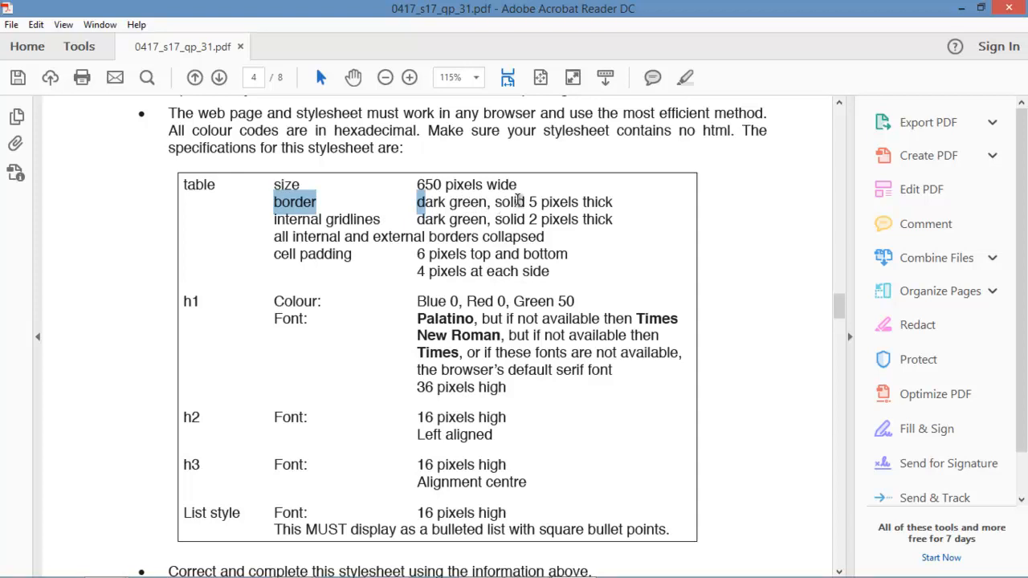
{"action": "left_click", "coordinate": [496, 203]}
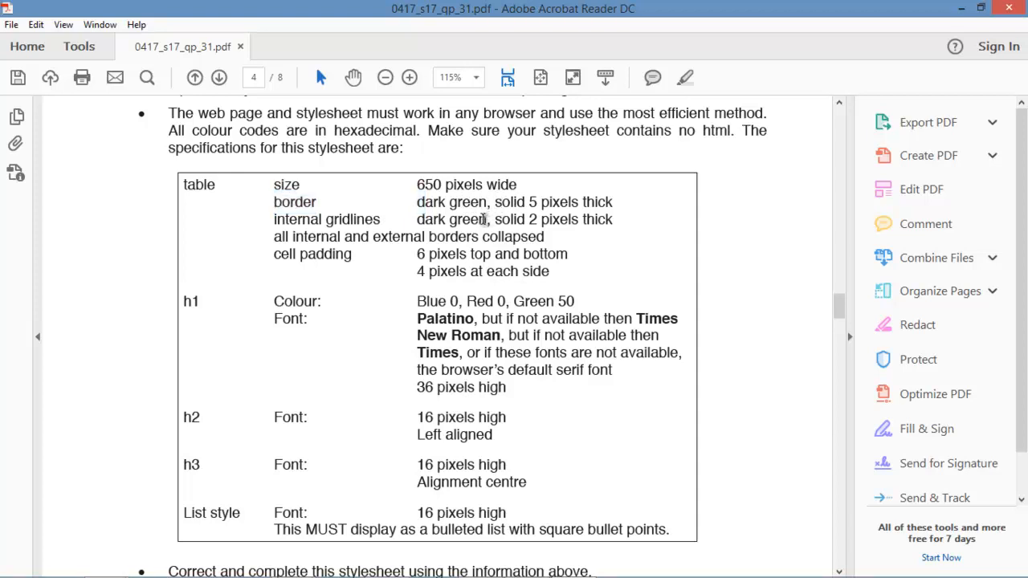
{"action": "left_click_drag", "start_coordinate": [491, 202], "coordinate": [423, 203]}
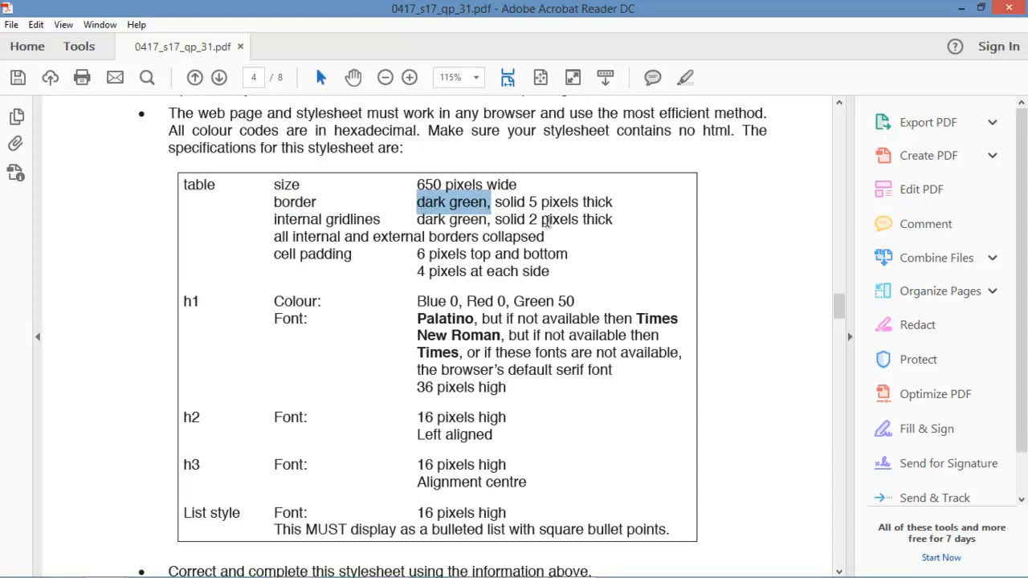
{"action": "left_click_drag", "start_coordinate": [533, 203], "coordinate": [449, 202]}
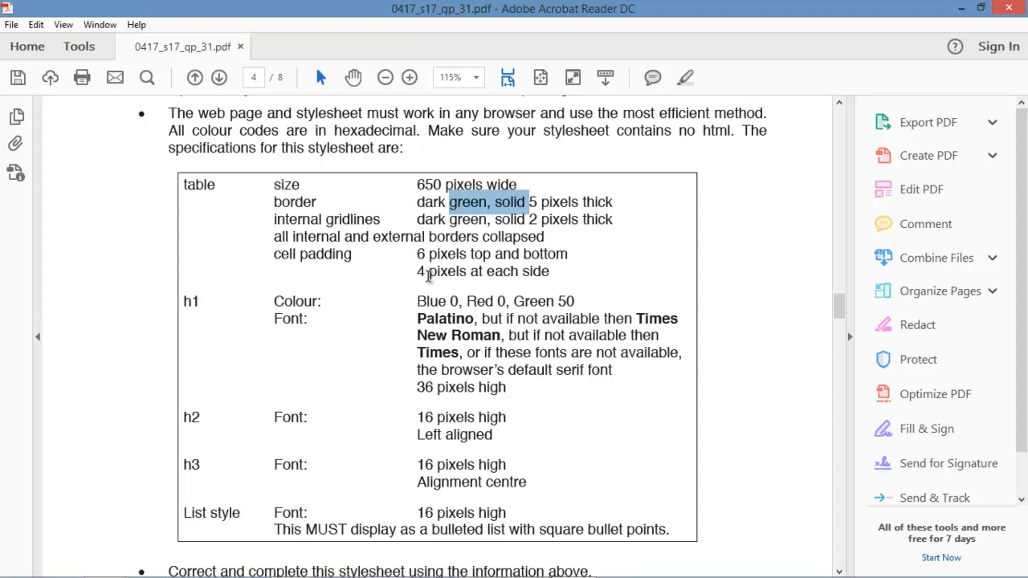
{"action": "left_click", "coordinate": [471, 205]}
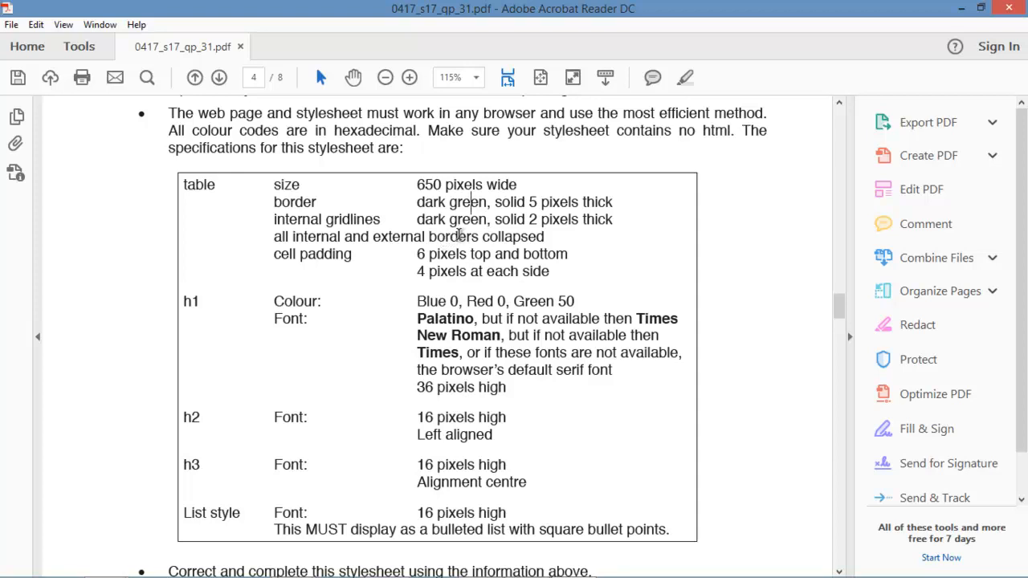
{"action": "left_click_drag", "start_coordinate": [417, 205], "coordinate": [483, 206]}
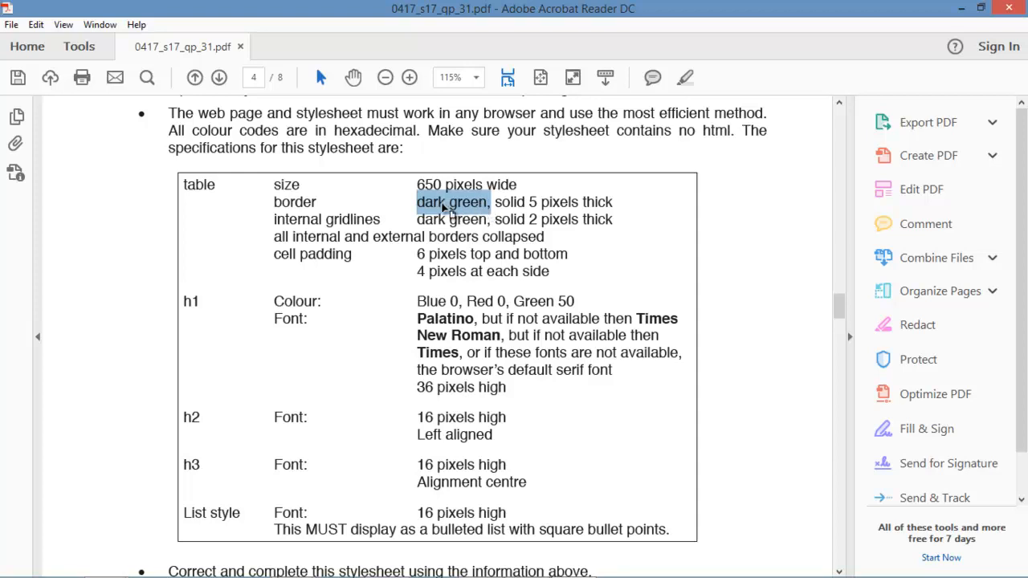
{"action": "mouse_move", "coordinate": [516, 569]}
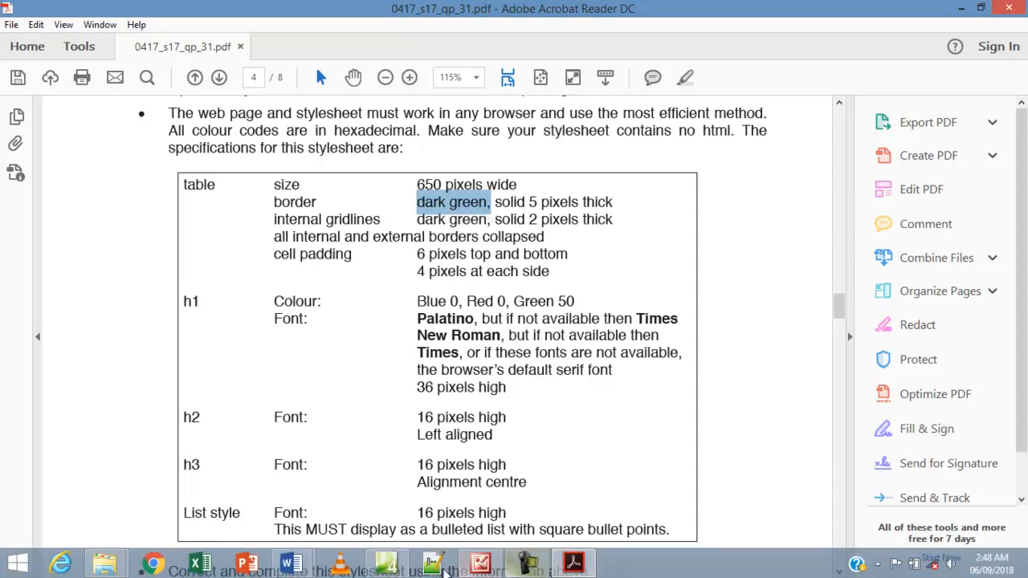
{"action": "left_click", "coordinate": [387, 565]}
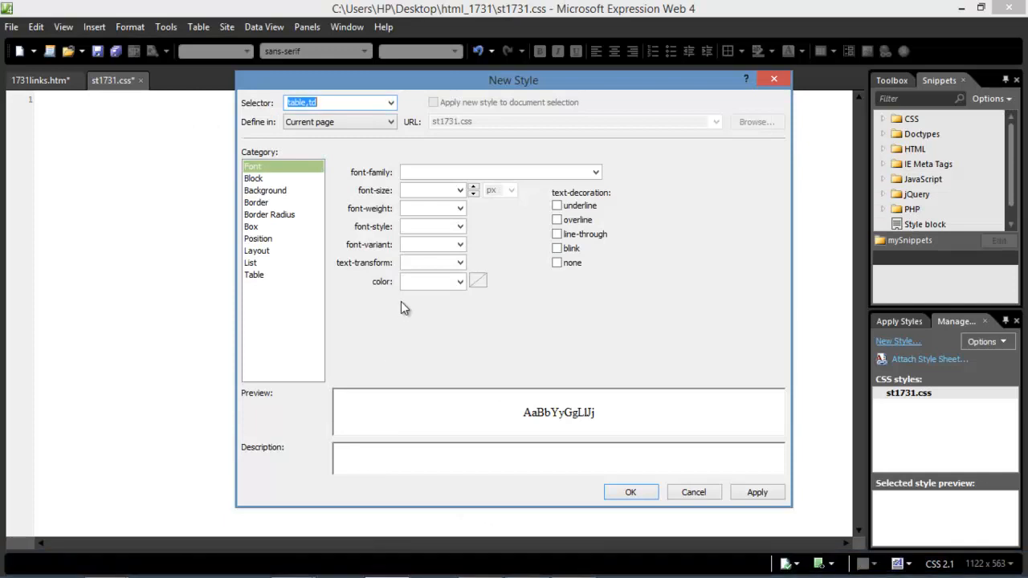
Set the table,td style's border style to solid on all four sides.
{"action": "left_click", "coordinate": [255, 204]}
{"action": "left_click_drag", "start_coordinate": [320, 103], "coordinate": [292, 102]}
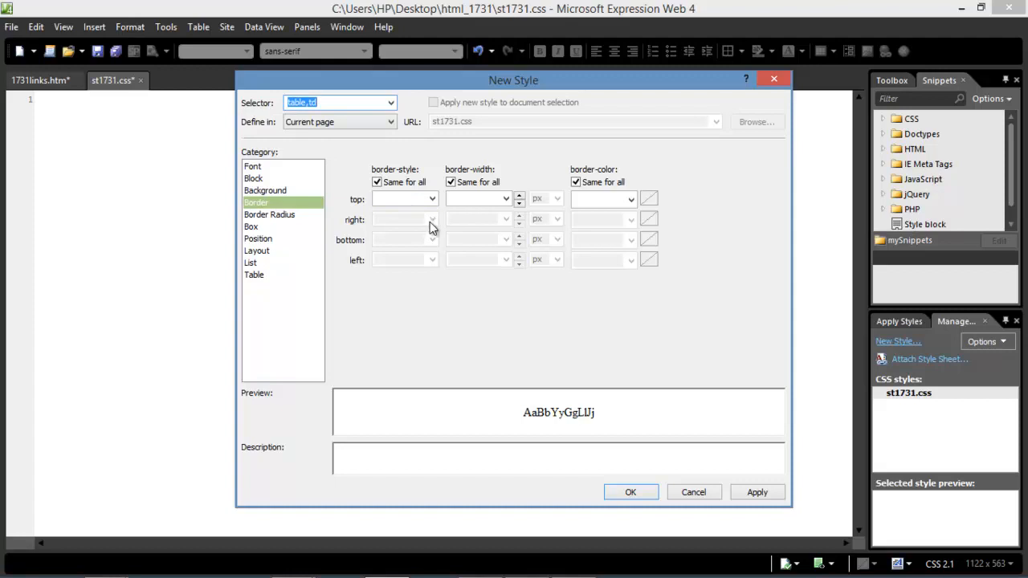
{"action": "left_click", "coordinate": [431, 200]}
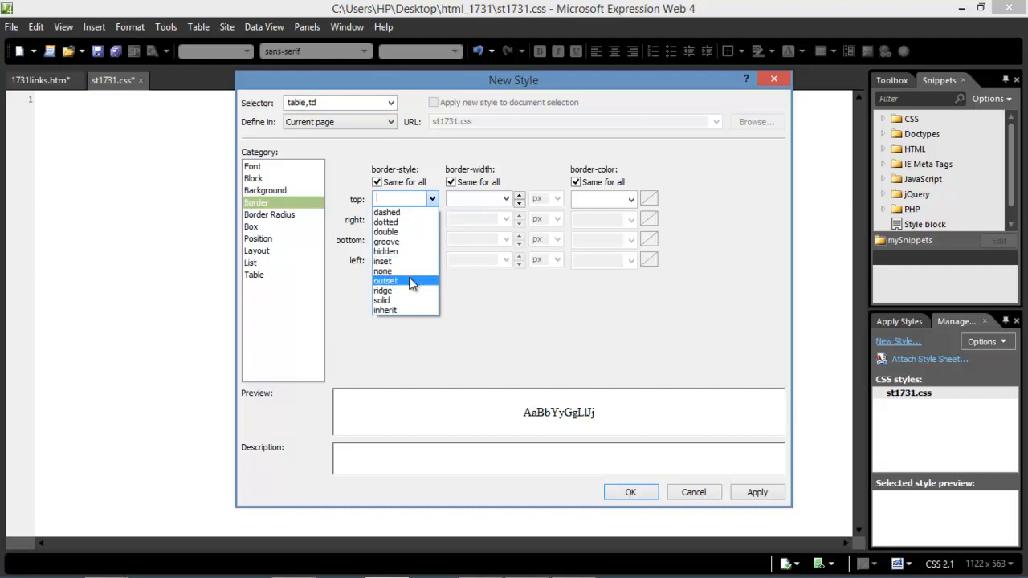
{"action": "left_click", "coordinate": [402, 300]}
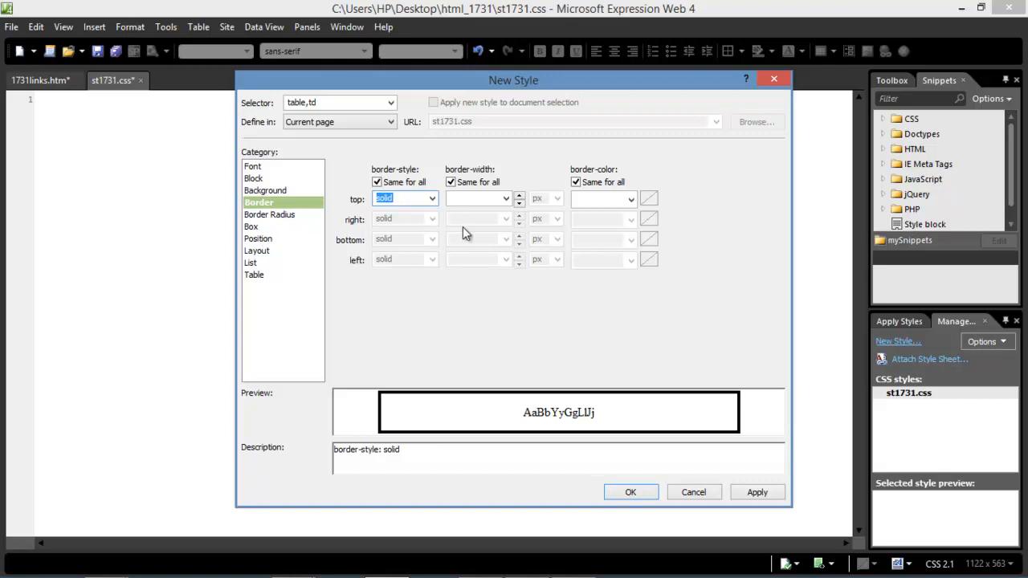
{"action": "left_click", "coordinate": [649, 201]}
Set the table,td border colour to #005000.
{"action": "left_click_drag", "start_coordinate": [652, 201], "coordinate": [603, 201]}
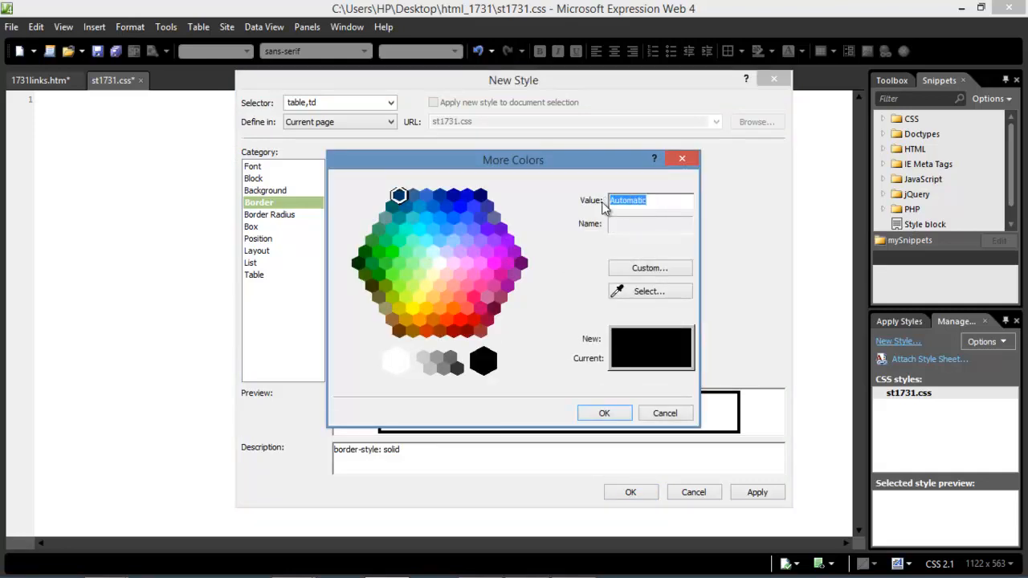
{"action": "type", "text": "00"}
{"action": "type", "text": "5000"}
{"action": "left_click_drag", "start_coordinate": [657, 204], "coordinate": [610, 203]}
{"action": "left_click", "coordinate": [624, 201]}
{"action": "left_click", "coordinate": [605, 417]}
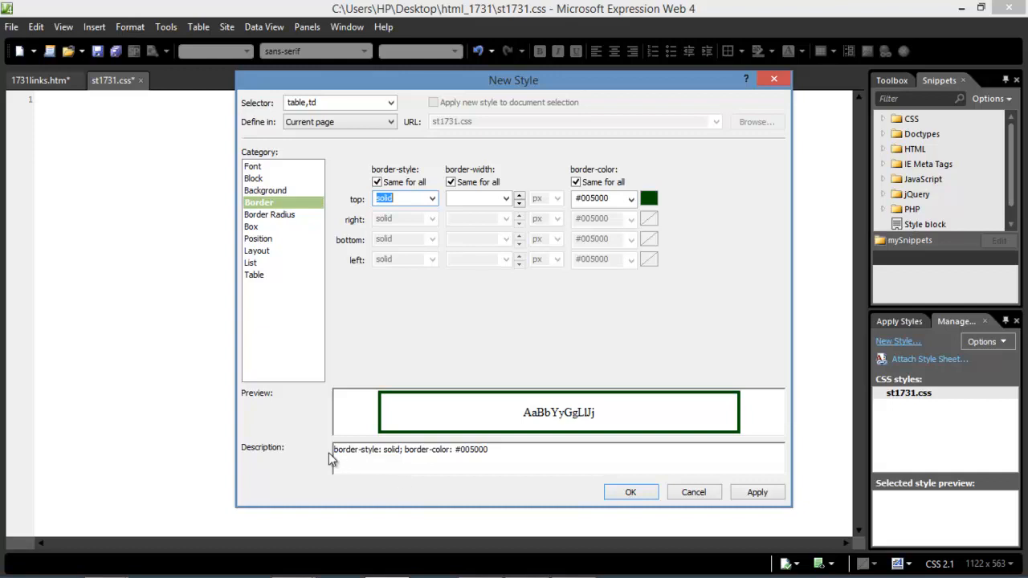
Review the generated description and apply the table,td rule to st1731.css.
{"action": "left_click_drag", "start_coordinate": [337, 452], "coordinate": [493, 455]}
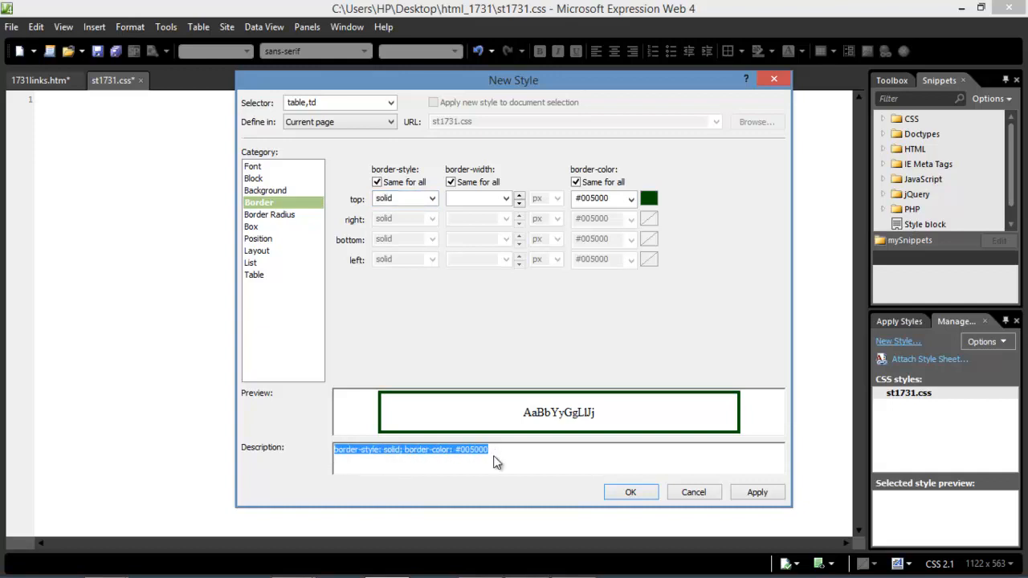
{"action": "left_click", "coordinate": [434, 465]}
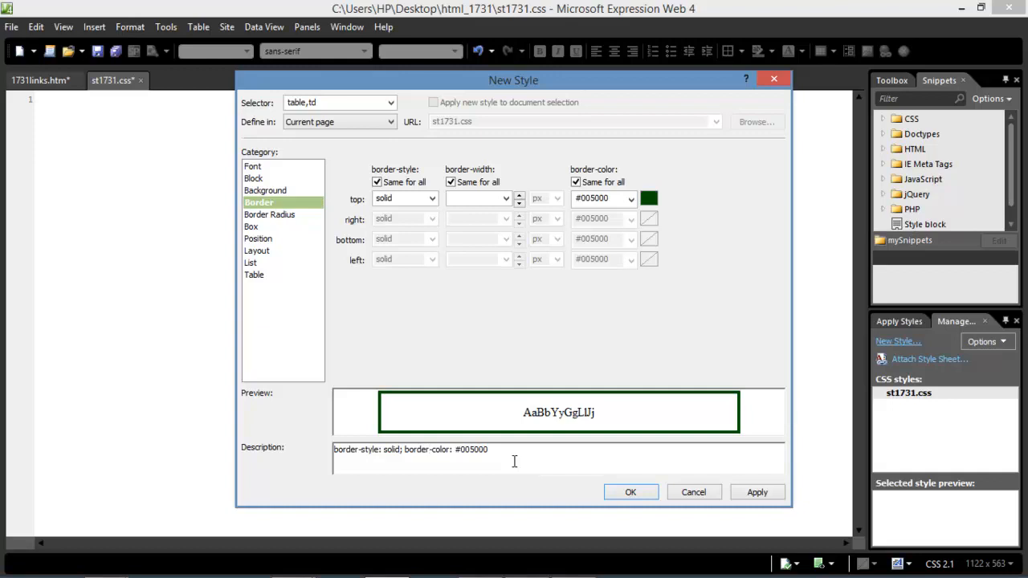
{"action": "left_click", "coordinate": [758, 492]}
{"action": "left_click", "coordinate": [621, 494]}
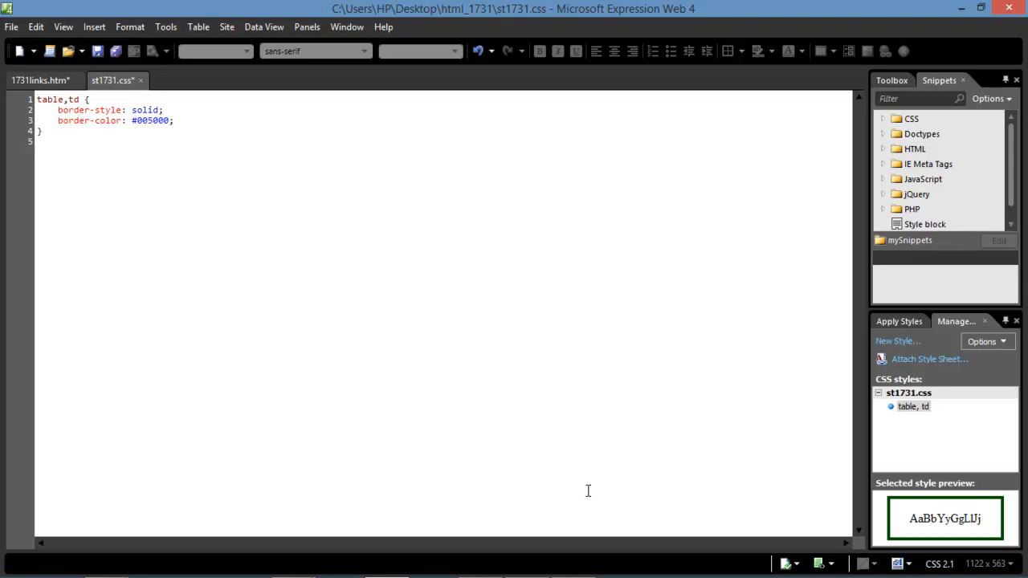
{"action": "left_click", "coordinate": [574, 567]}
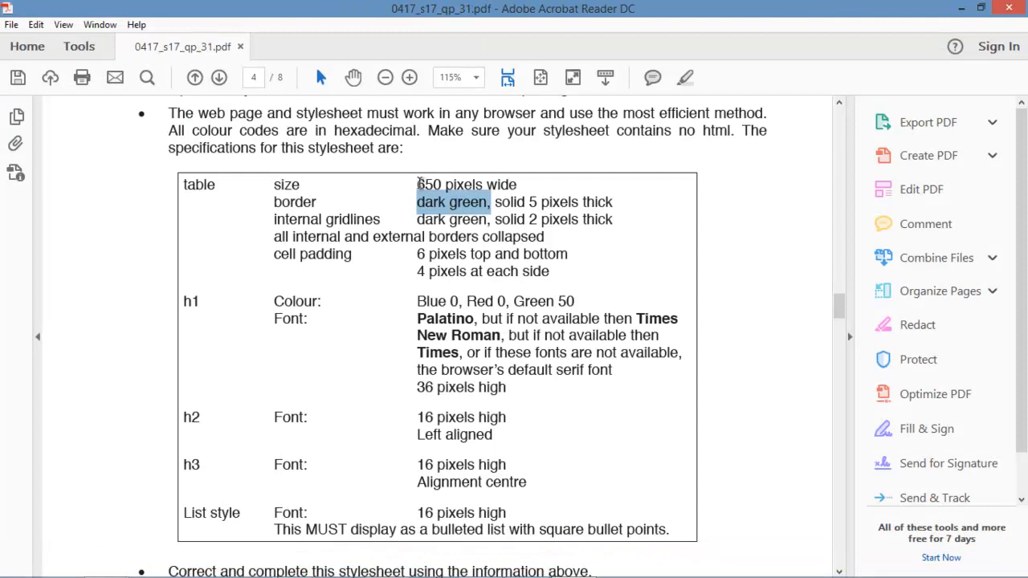
Highlight the 650-pixel width, 5-pixel border and collapsed-border requirements in the PDF.
{"action": "left_click", "coordinate": [414, 184]}
{"action": "left_click_drag", "start_coordinate": [415, 184], "coordinate": [492, 184]}
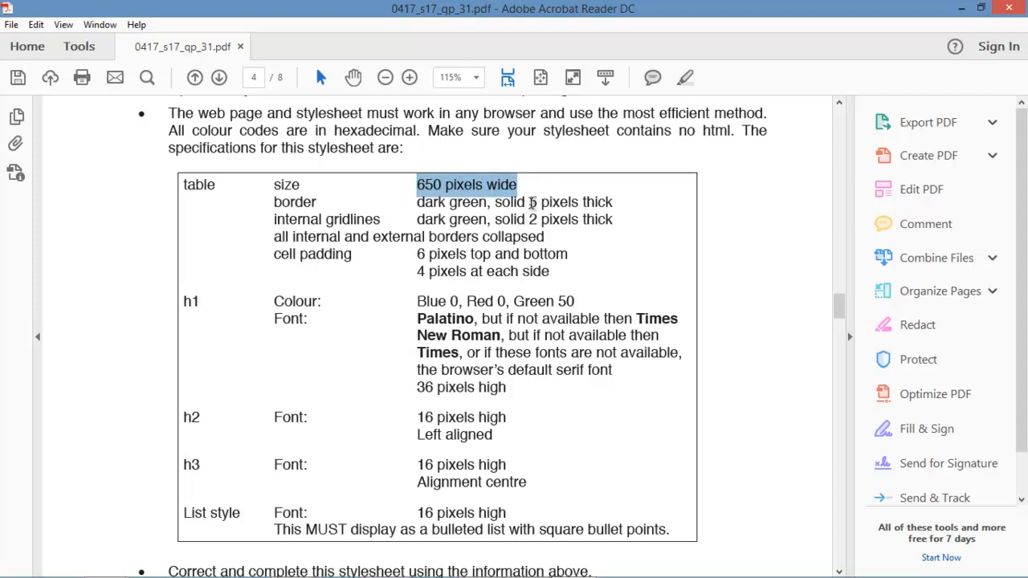
{"action": "left_click", "coordinate": [532, 204]}
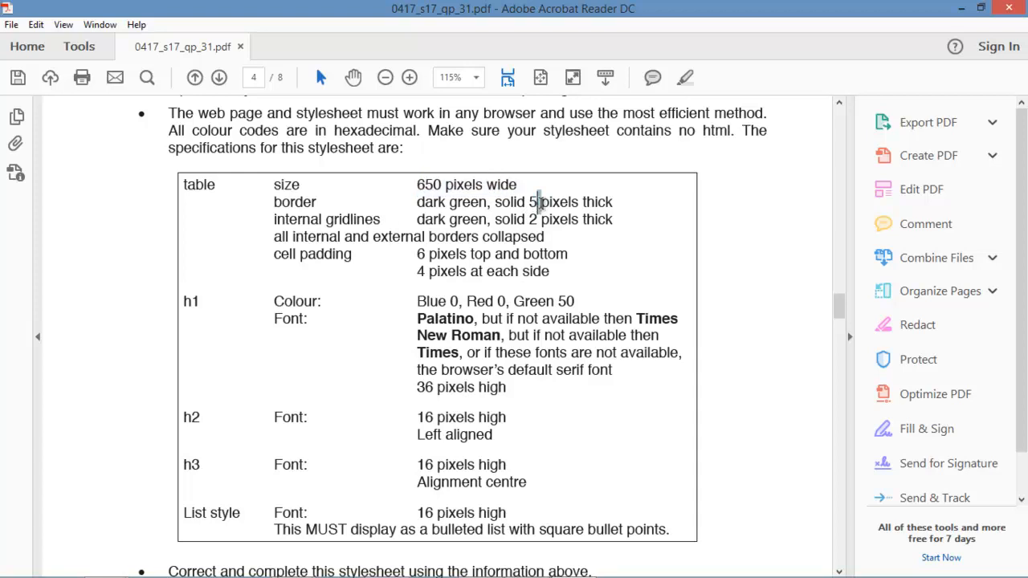
{"action": "double_click", "coordinate": [538, 204]}
{"action": "left_click_drag", "start_coordinate": [532, 204], "coordinate": [372, 268]}
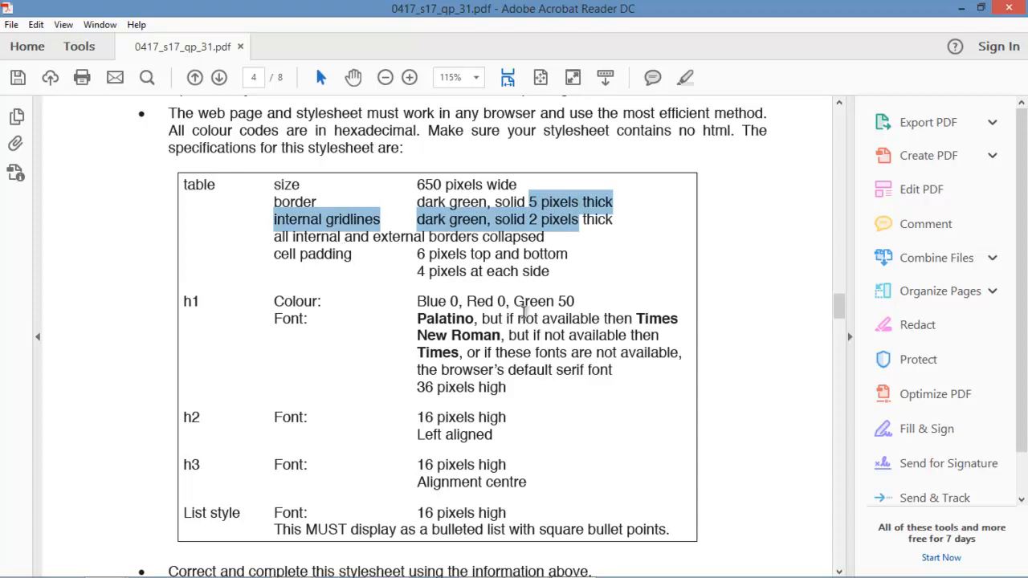
{"action": "left_click_drag", "start_coordinate": [331, 236], "coordinate": [464, 238]}
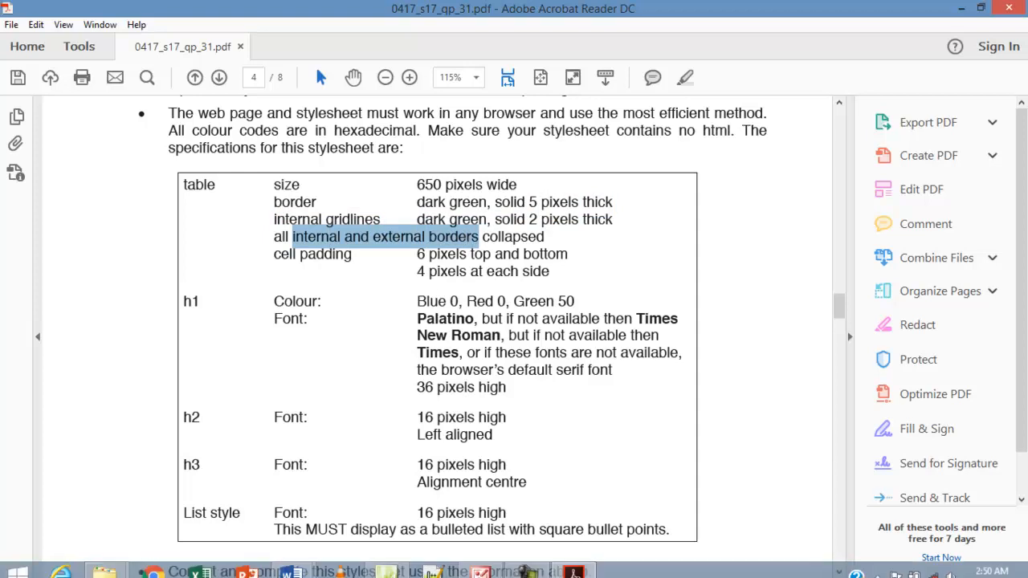
{"action": "left_click", "coordinate": [534, 571]}
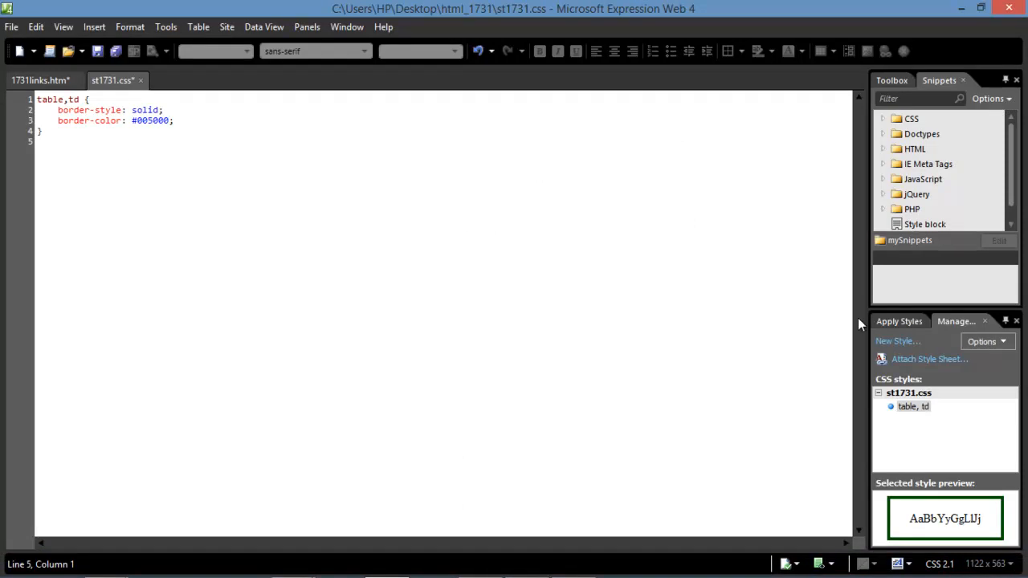
Create a new style with selector table and set its Position width to 650px.
{"action": "left_click", "coordinate": [899, 344]}
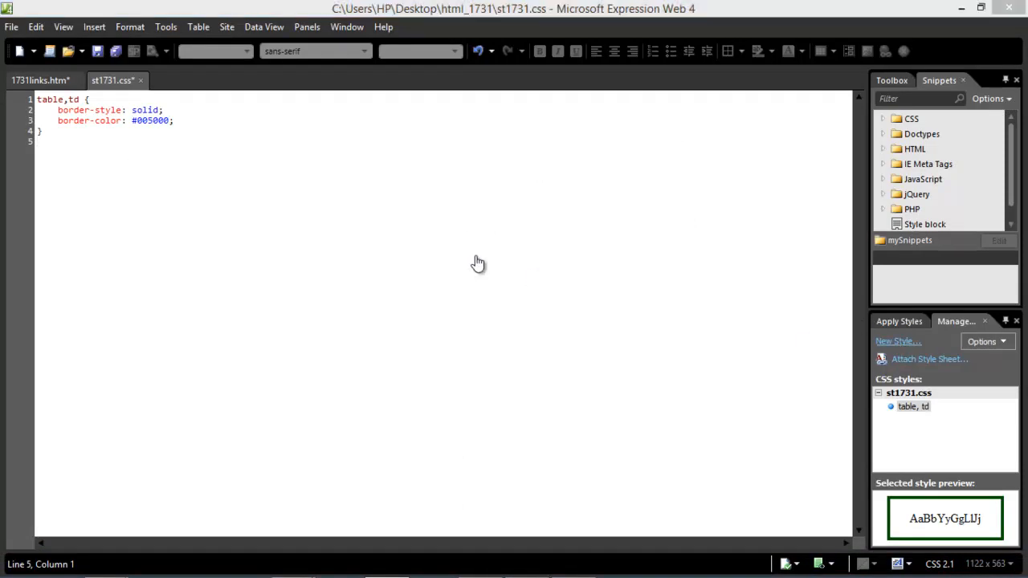
{"action": "type", "text": "table"}
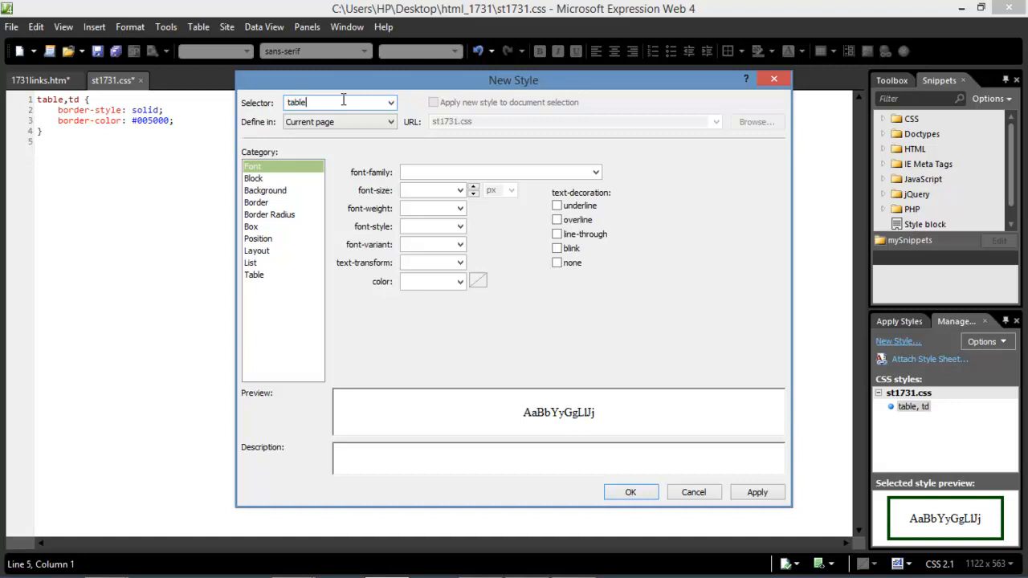
{"action": "left_click", "coordinate": [391, 102]}
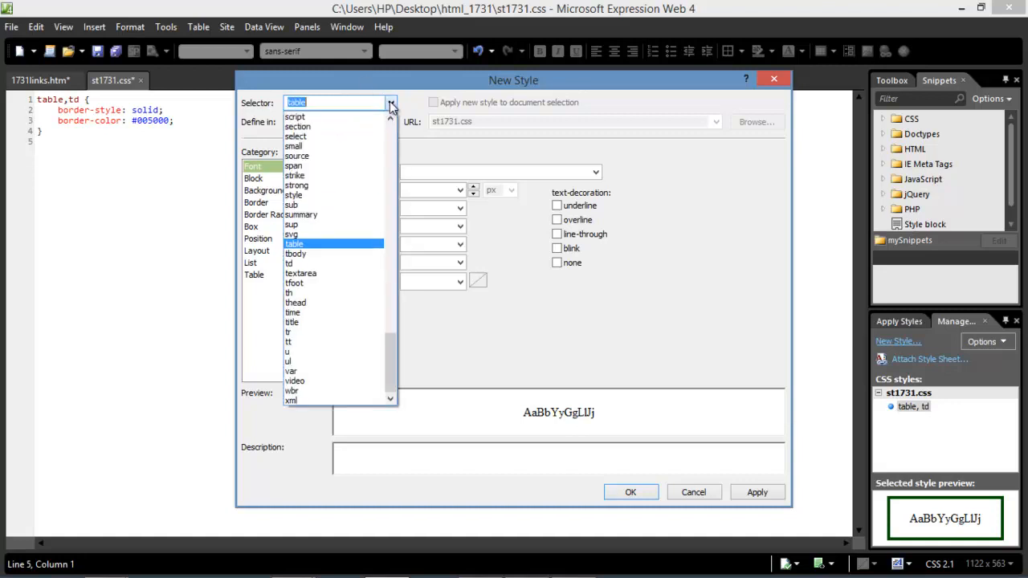
{"action": "left_click", "coordinate": [392, 105]}
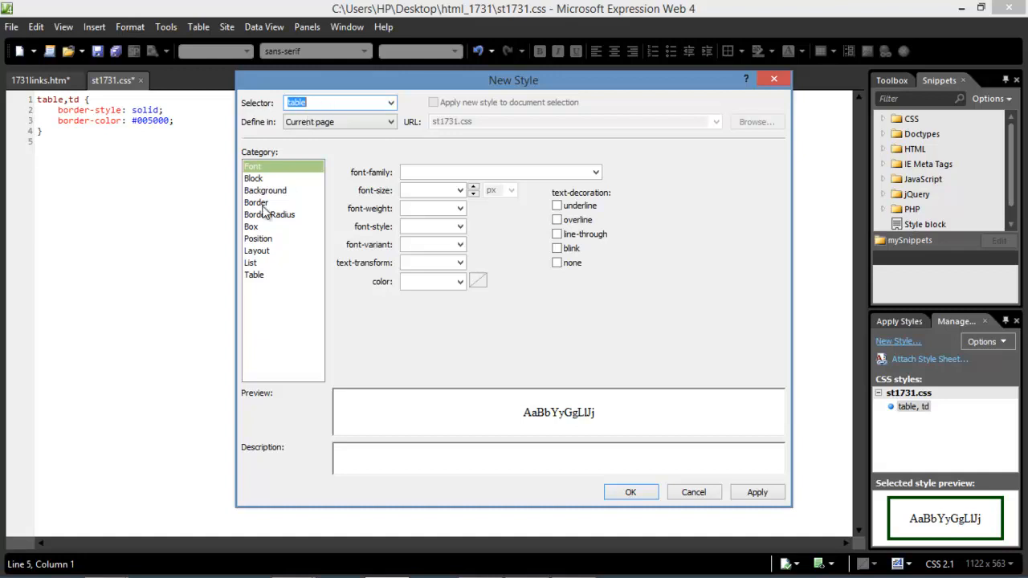
{"action": "left_click", "coordinate": [259, 239]}
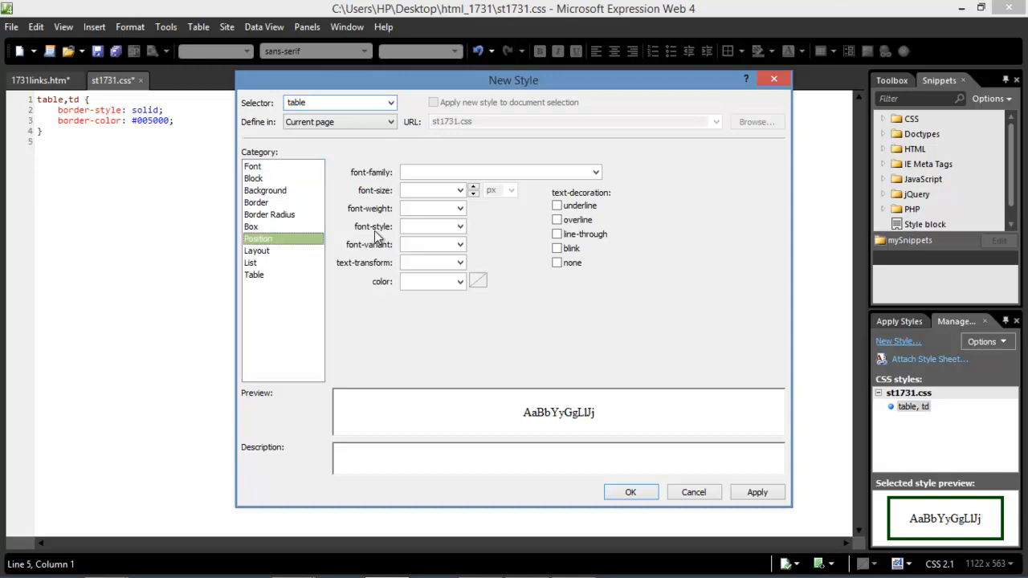
{"action": "left_click", "coordinate": [532, 172]}
{"action": "type", "text": "650"}
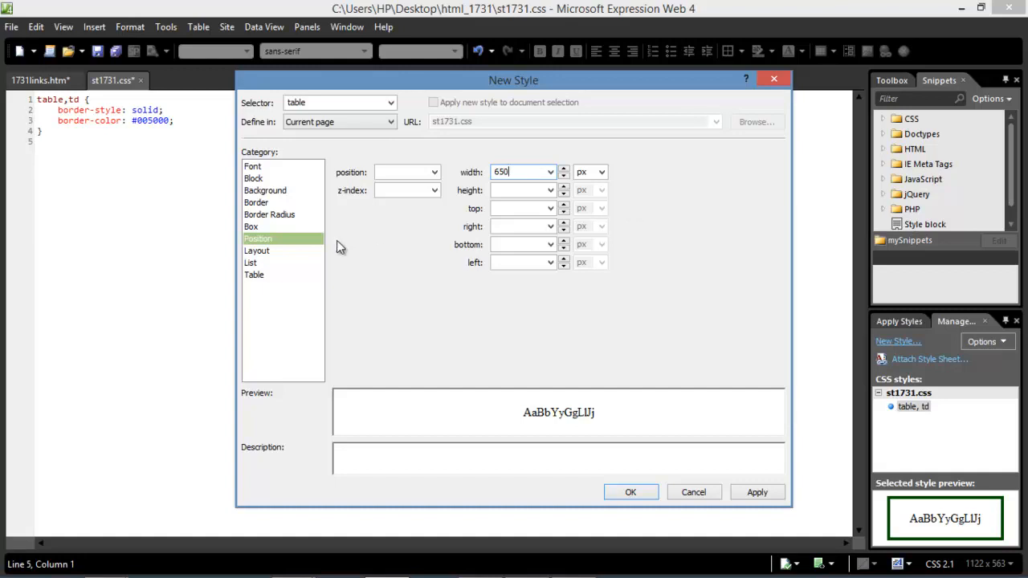
{"action": "left_click", "coordinate": [266, 204]}
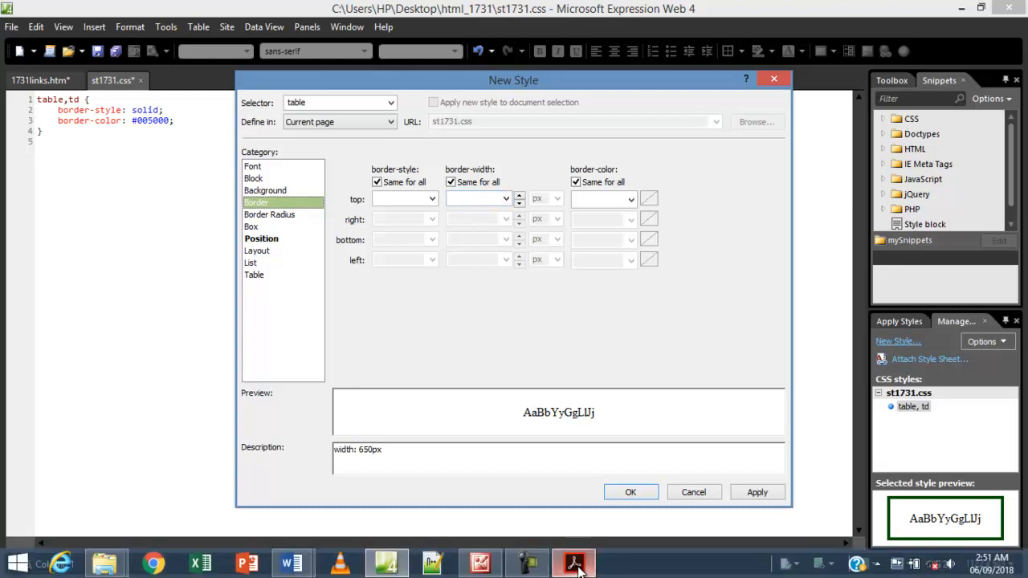
Check the PDF border spec and set the table's border width to 5px.
{"action": "left_click", "coordinate": [577, 566]}
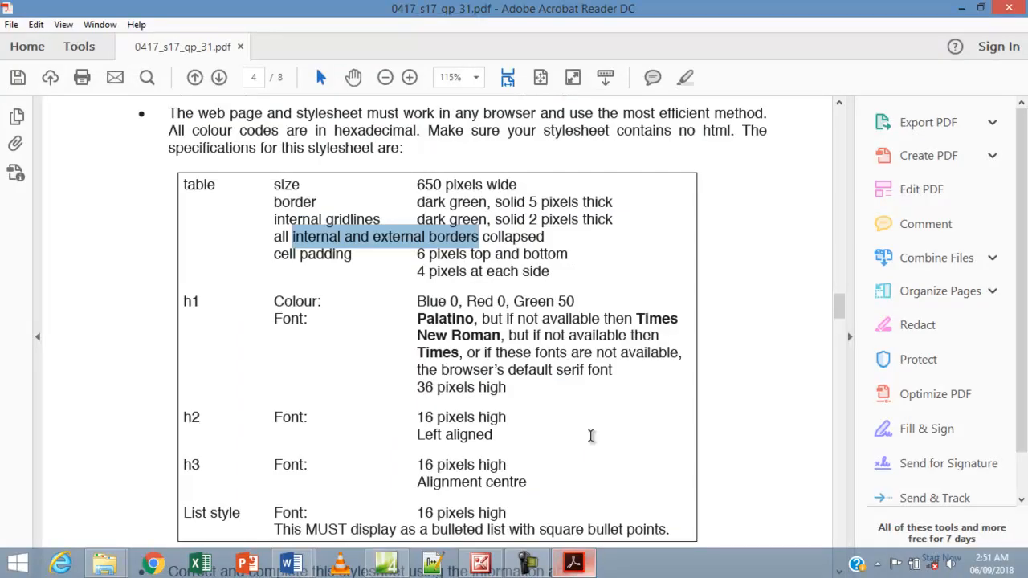
{"action": "left_click_drag", "start_coordinate": [529, 202], "coordinate": [575, 201]}
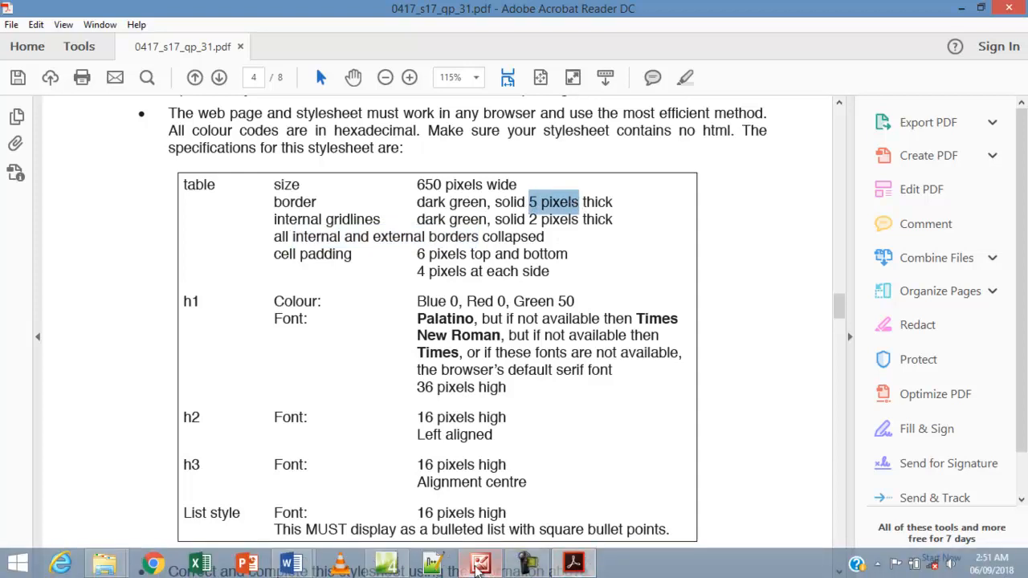
{"action": "left_click", "coordinate": [387, 565]}
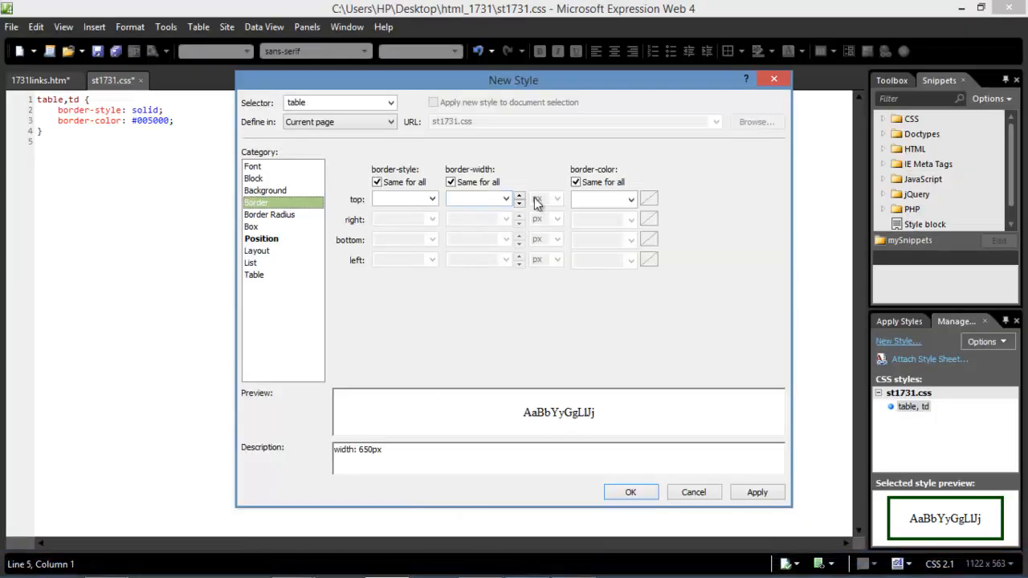
{"action": "left_click", "coordinate": [495, 200]}
{"action": "type", "text": "5"}
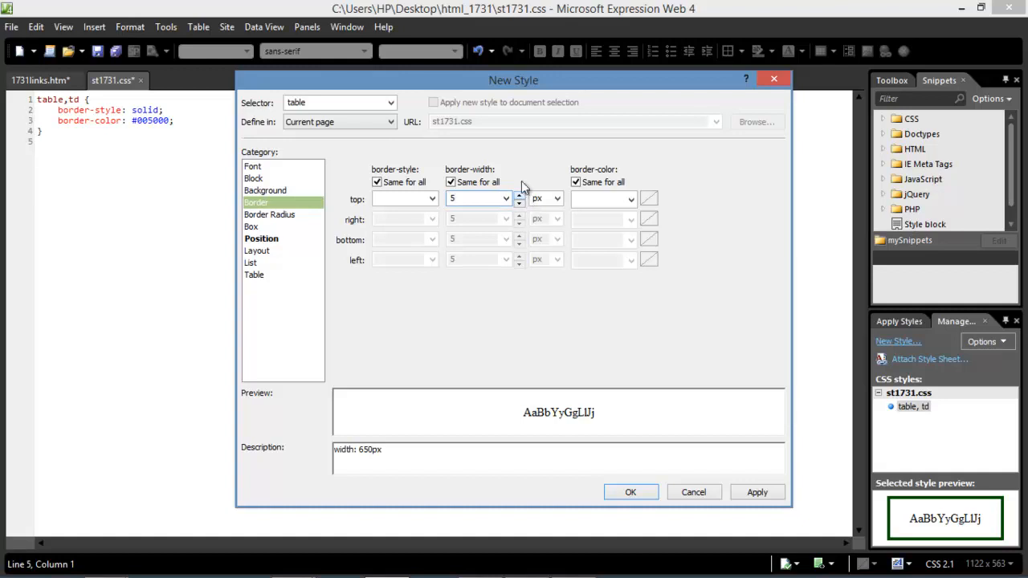
Set border-collapse to collapse and write the table rule into st1731.css.
{"action": "left_click", "coordinate": [255, 276]}
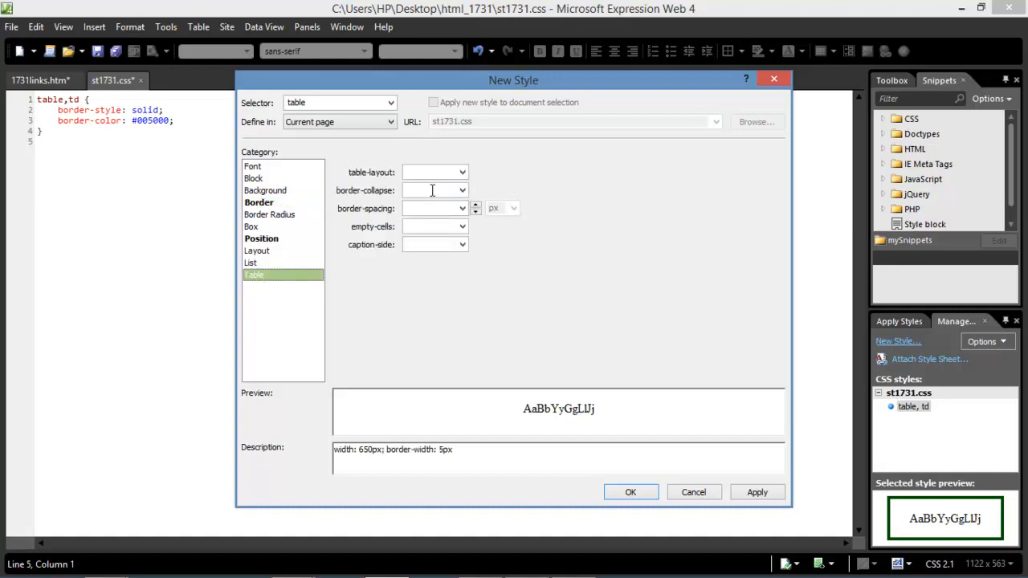
{"action": "left_click", "coordinate": [463, 191]}
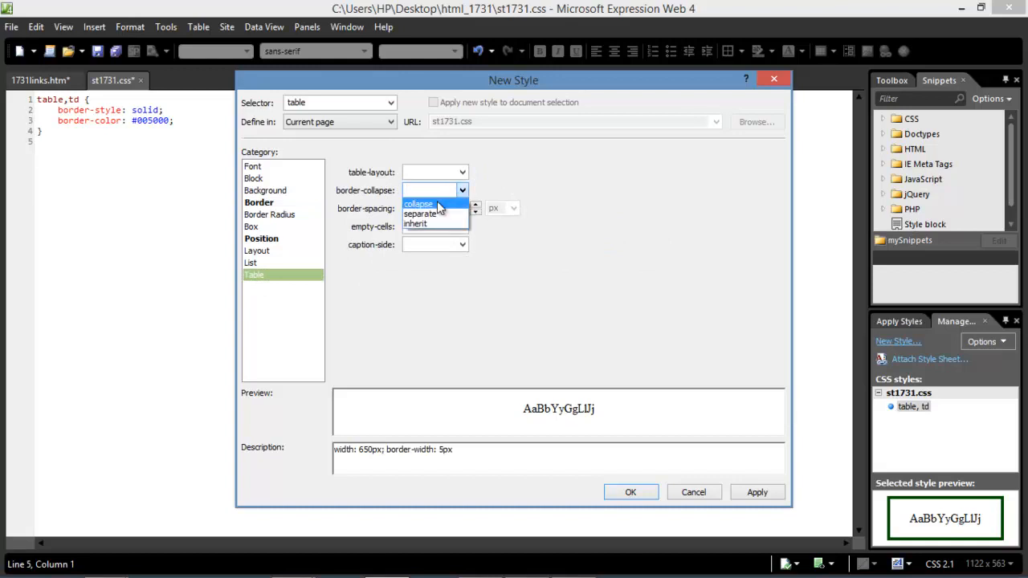
{"action": "left_click", "coordinate": [450, 204]}
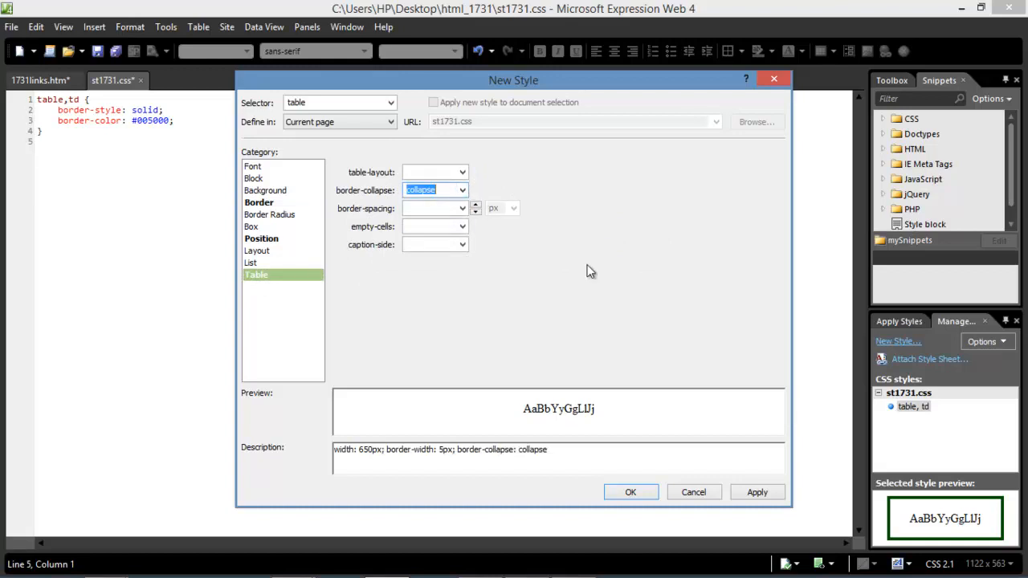
{"action": "left_click", "coordinate": [752, 493]}
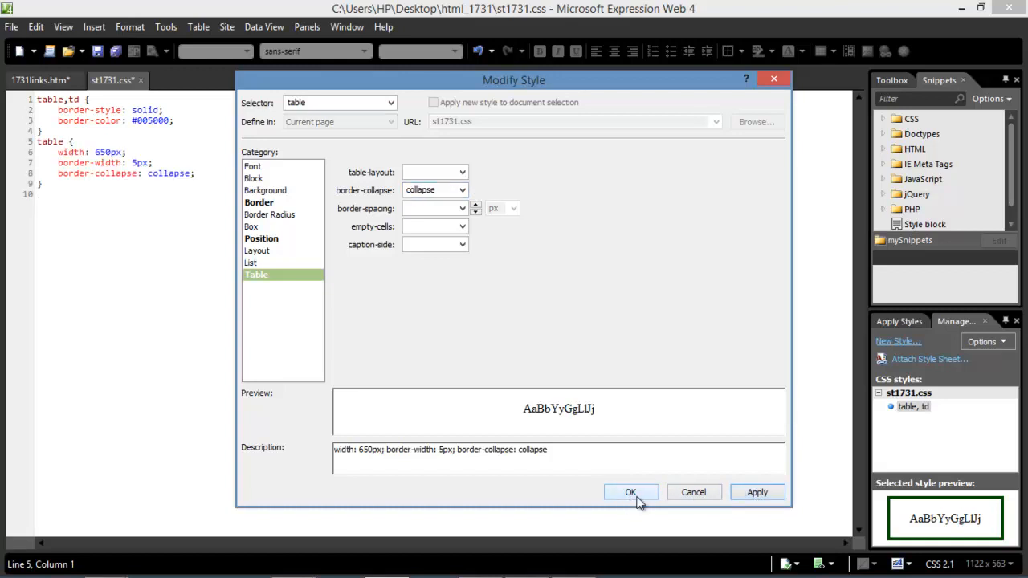
{"action": "left_click", "coordinate": [628, 495]}
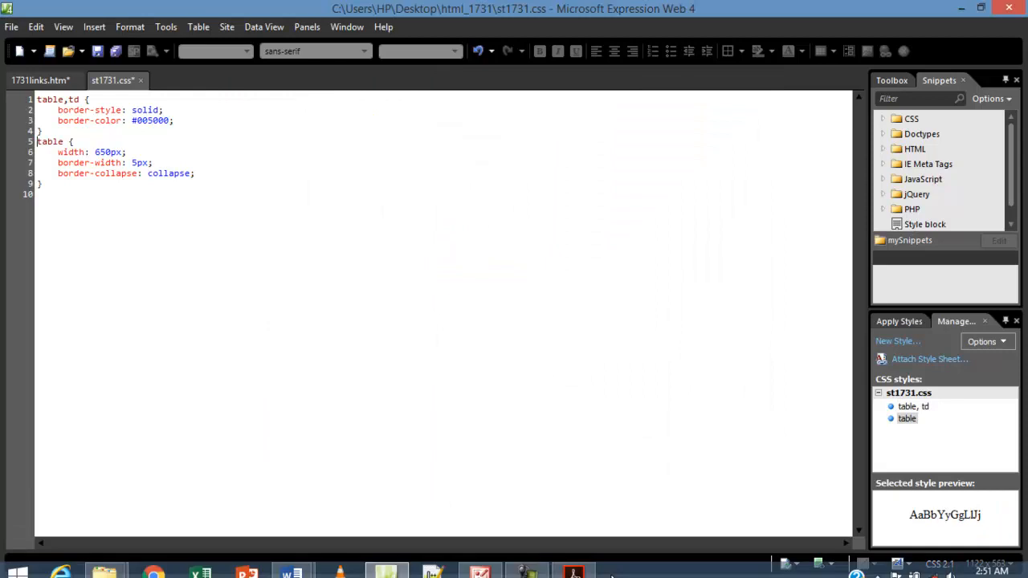
Highlight the 6px top, 4px side cell padding and 2px gridline specs in the PDF.
{"action": "mouse_move", "coordinate": [576, 565]}
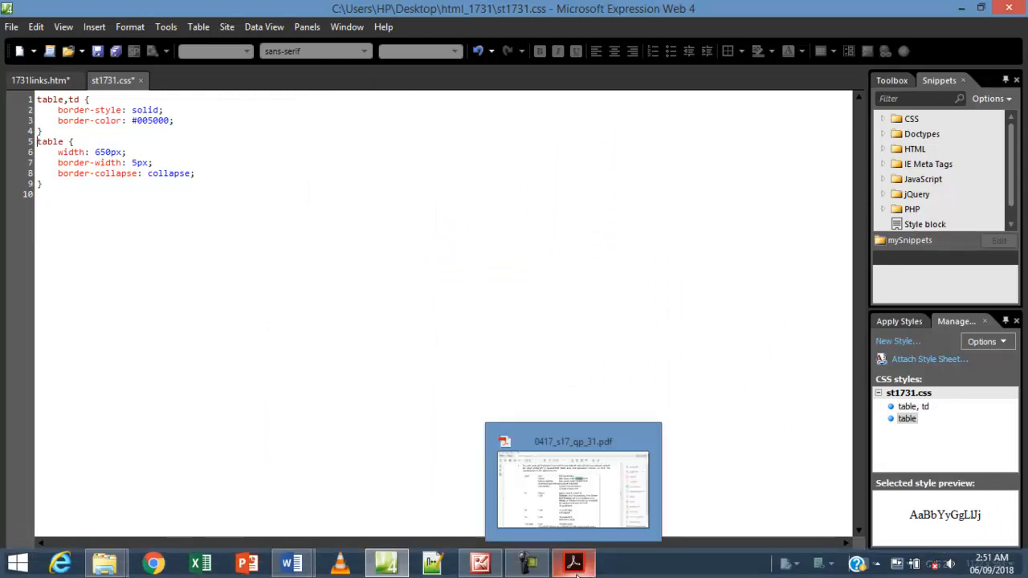
{"action": "left_click", "coordinate": [575, 565]}
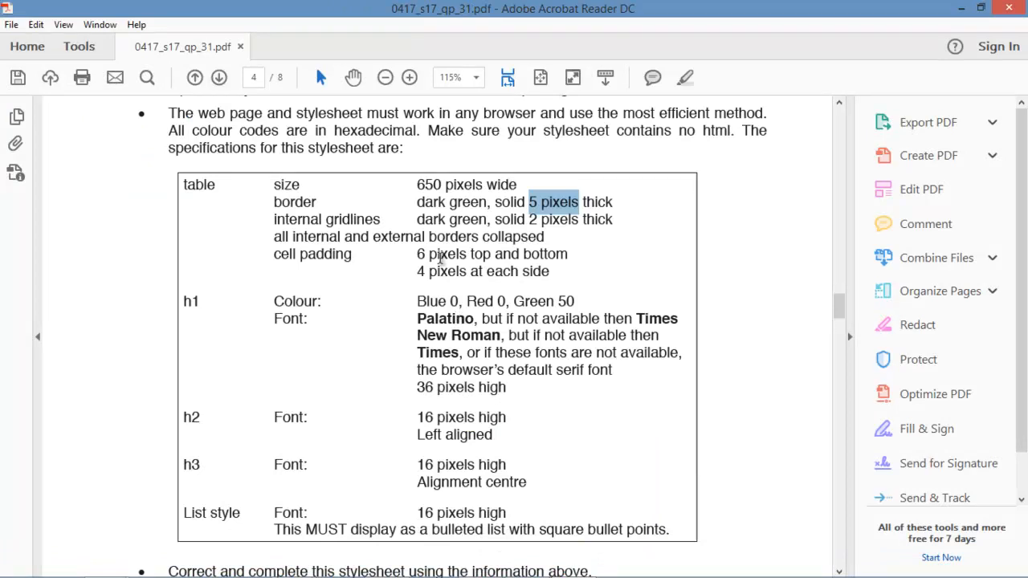
{"action": "left_click_drag", "start_coordinate": [419, 255], "coordinate": [492, 255]}
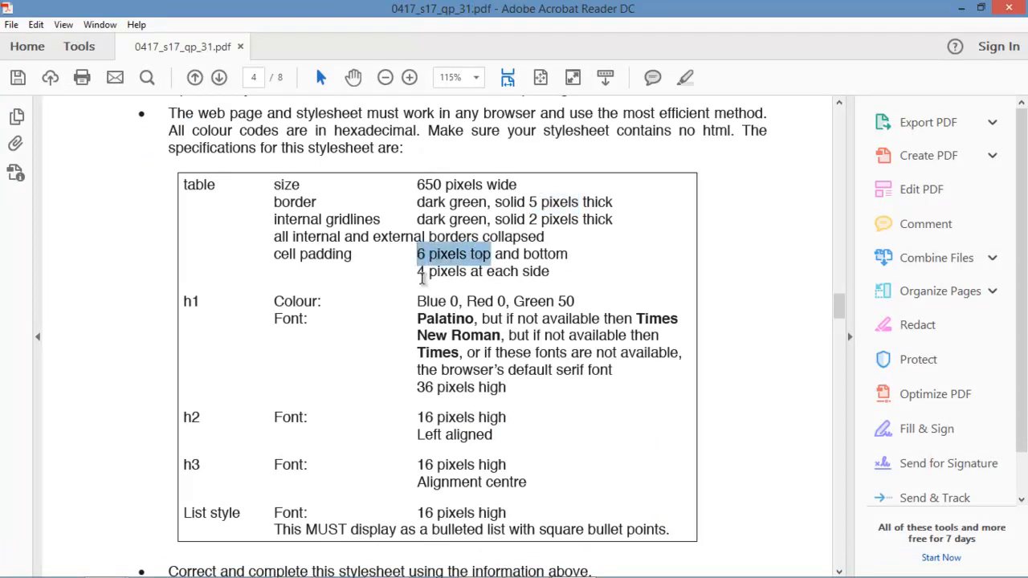
{"action": "left_click_drag", "start_coordinate": [418, 271], "coordinate": [527, 274]}
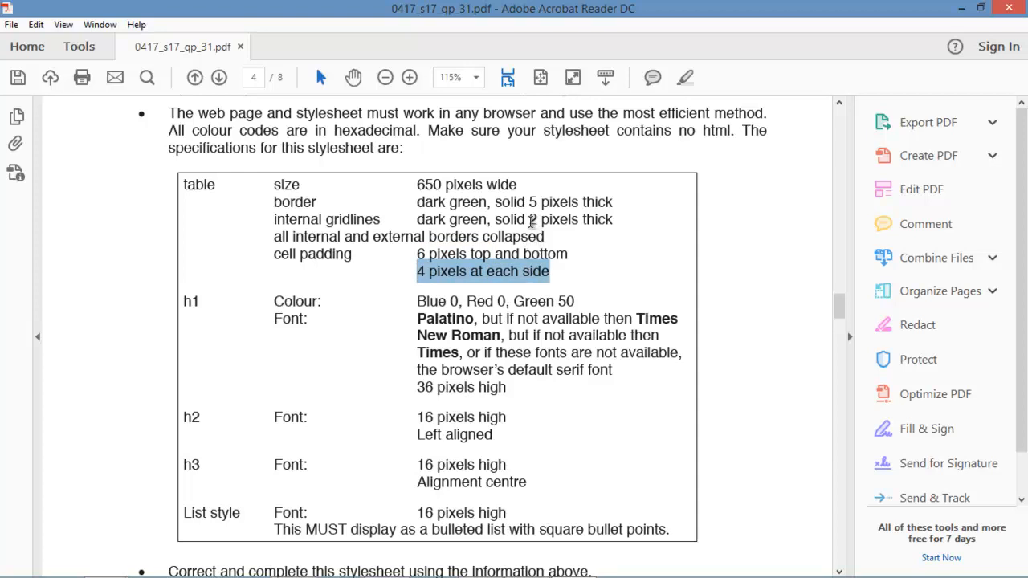
{"action": "left_click_drag", "start_coordinate": [531, 221], "coordinate": [589, 224]}
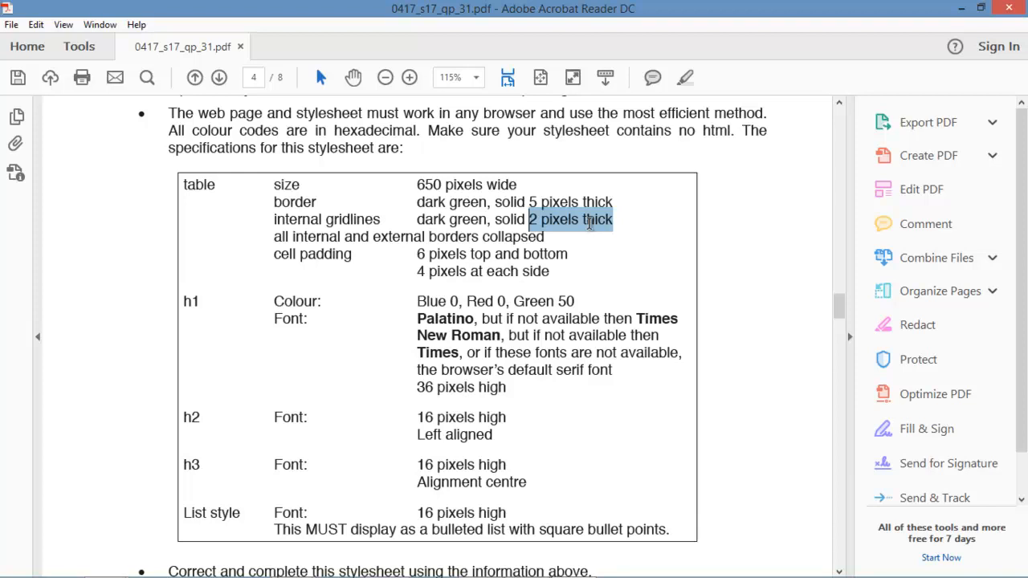
{"action": "mouse_move", "coordinate": [595, 572]}
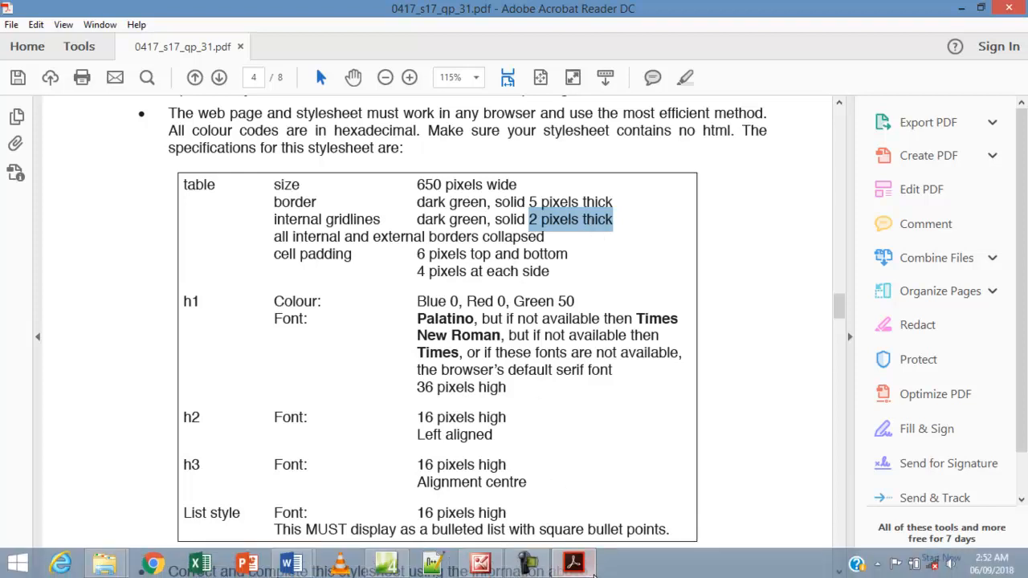
{"action": "left_click", "coordinate": [386, 565]}
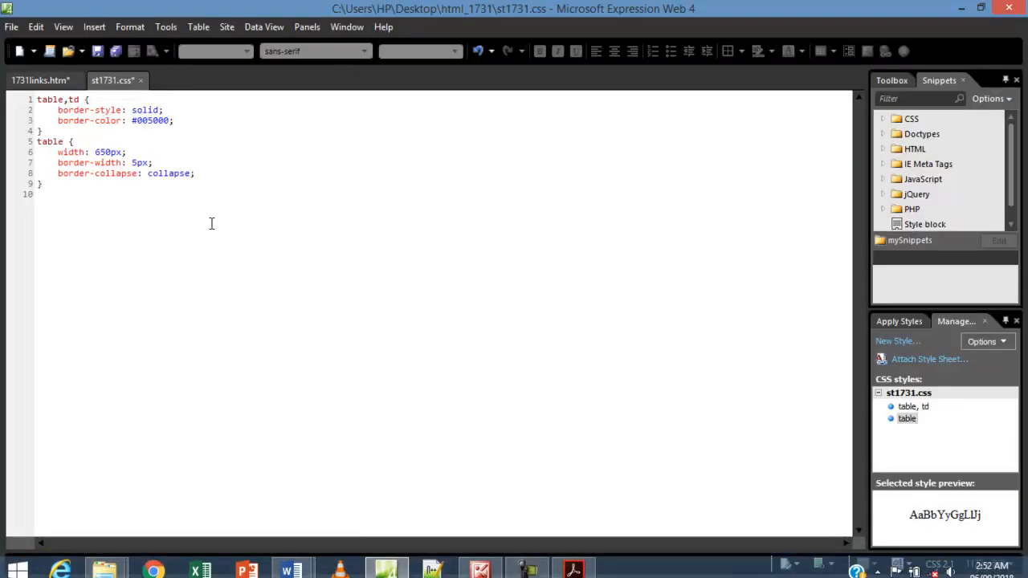
Start a new style with selector td and bring the exam paper back into view.
{"action": "left_click", "coordinate": [892, 342]}
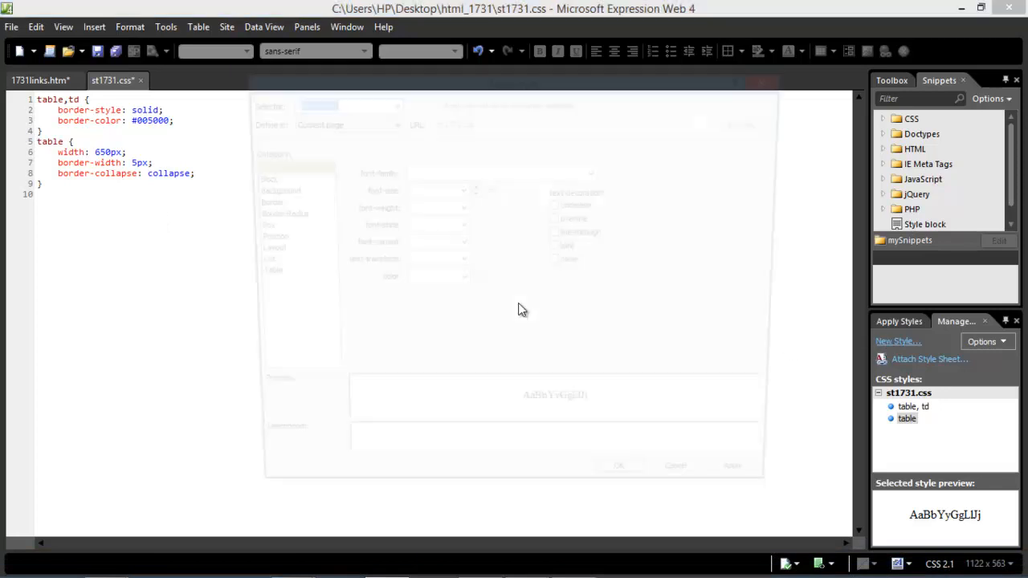
{"action": "type", "text": "td"}
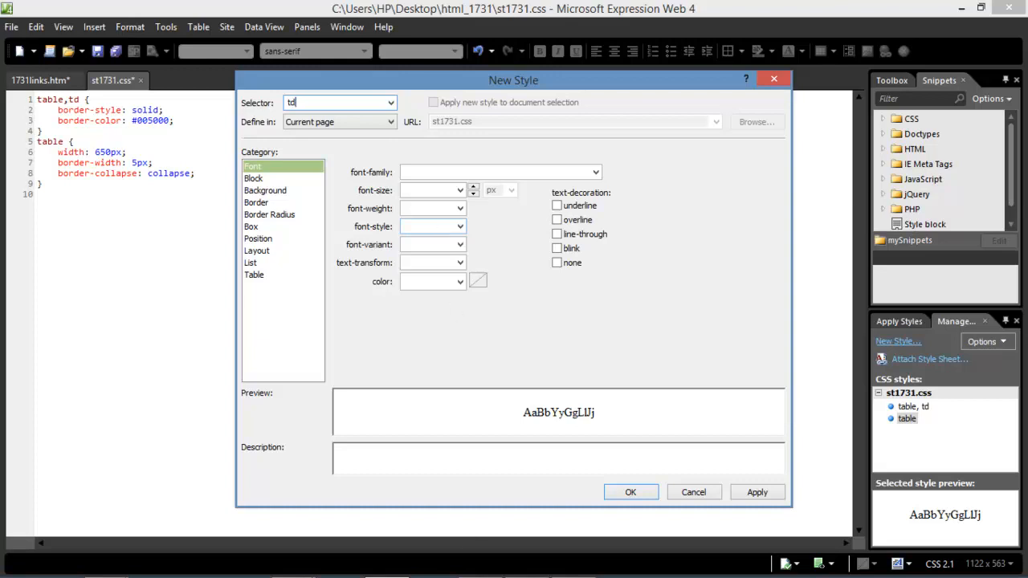
{"action": "mouse_move", "coordinate": [502, 577]}
{"action": "left_click", "coordinate": [570, 569]}
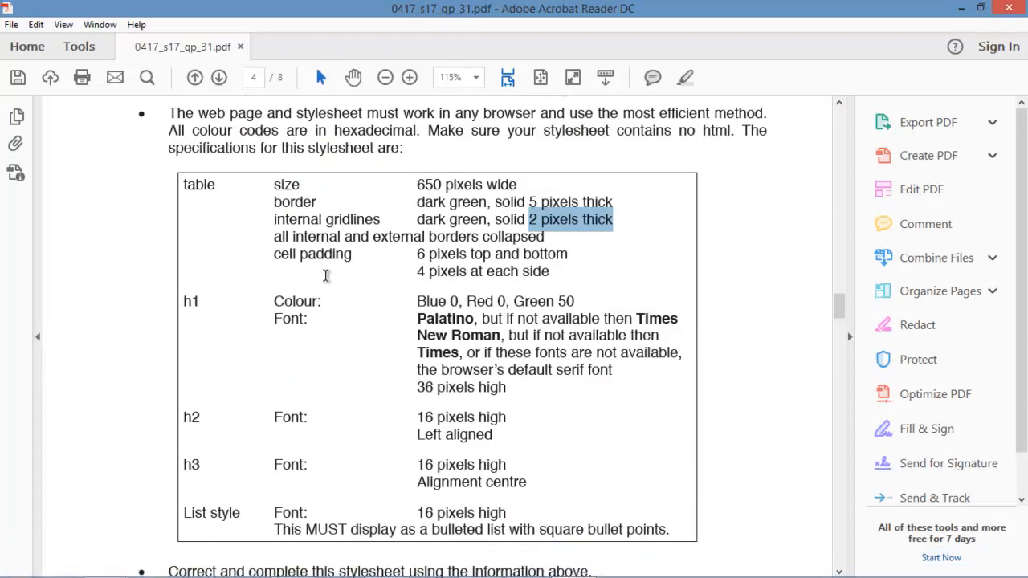
Highlight the cell padding specifications in the PDF and return to the td style dialog.
{"action": "left_click", "coordinate": [273, 258]}
{"action": "left_click_drag", "start_coordinate": [273, 258], "coordinate": [565, 274]}
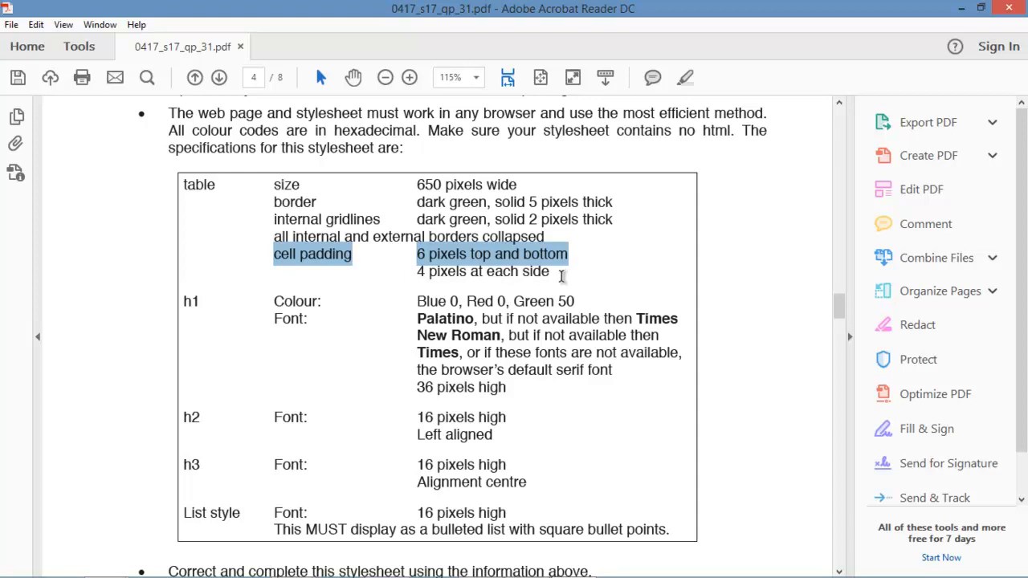
{"action": "mouse_move", "coordinate": [560, 572]}
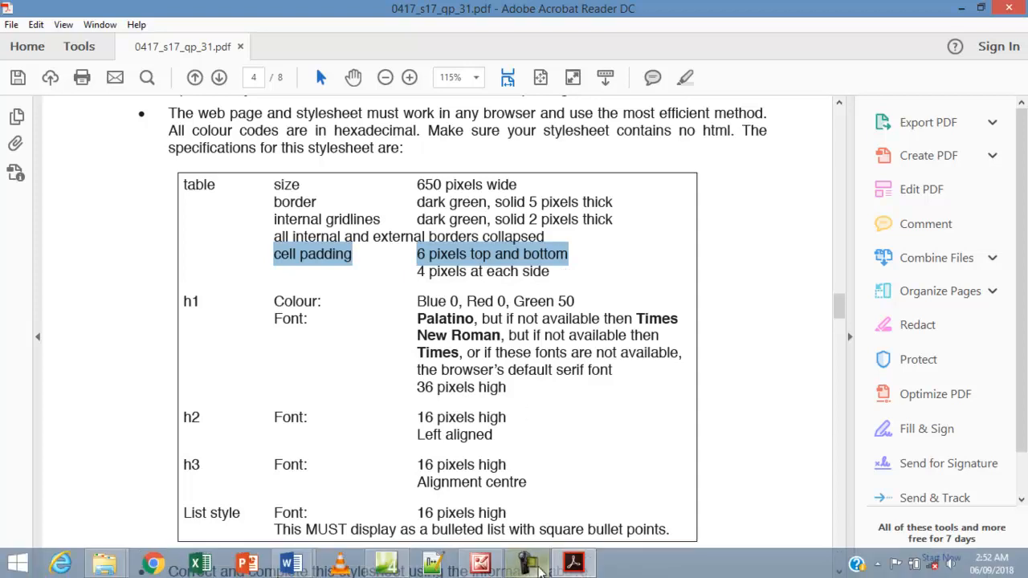
{"action": "left_click", "coordinate": [387, 563]}
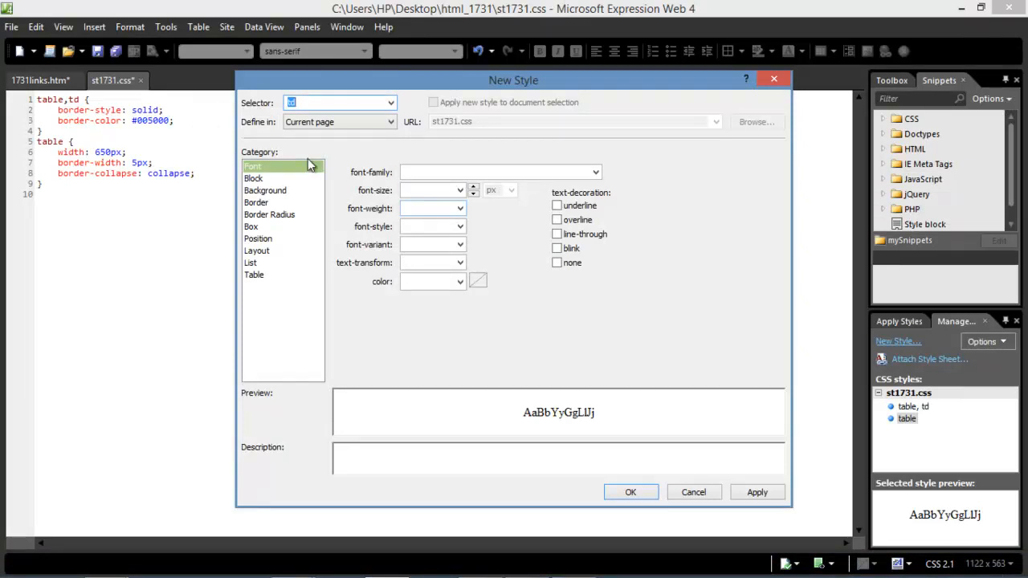
Give the td style a 2px border width on all sides.
{"action": "left_click", "coordinate": [259, 205]}
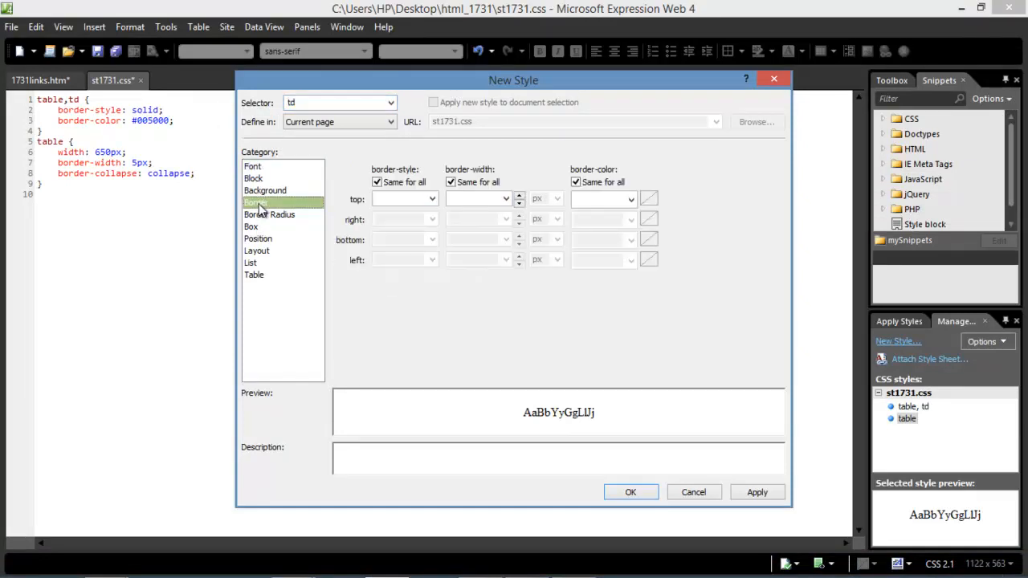
{"action": "left_click", "coordinate": [469, 198]}
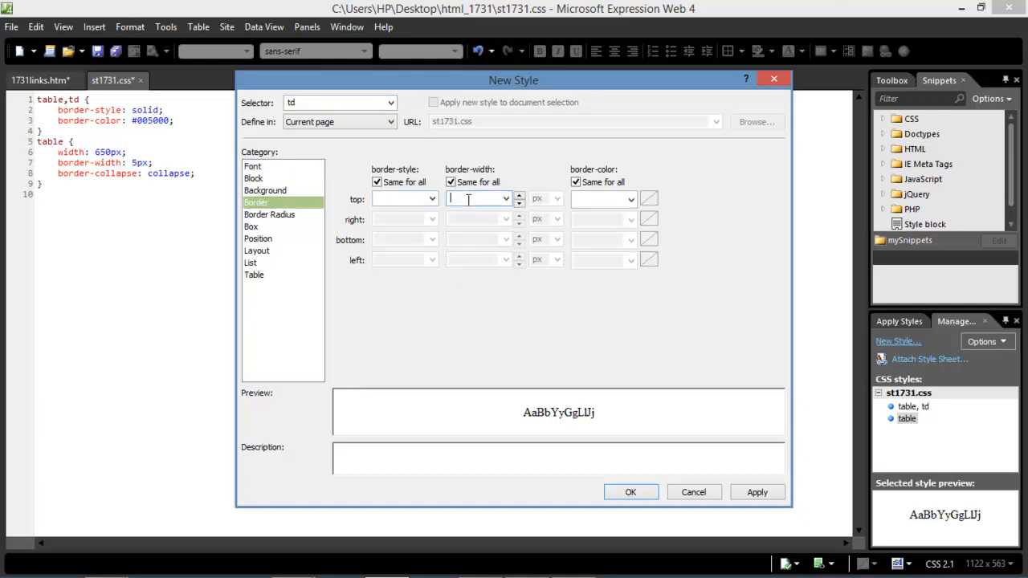
{"action": "type", "text": "2"}
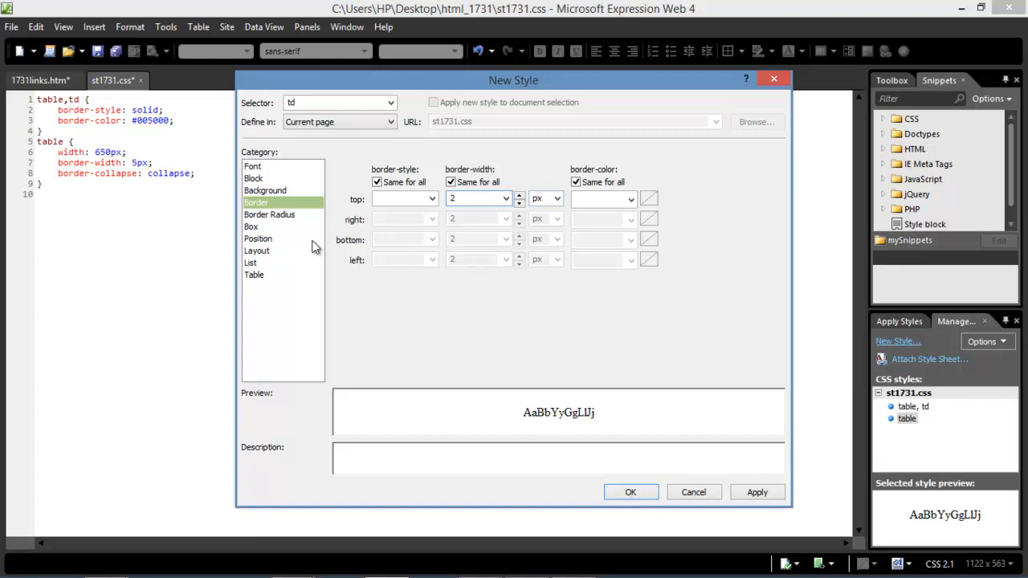
{"action": "left_click", "coordinate": [252, 227]}
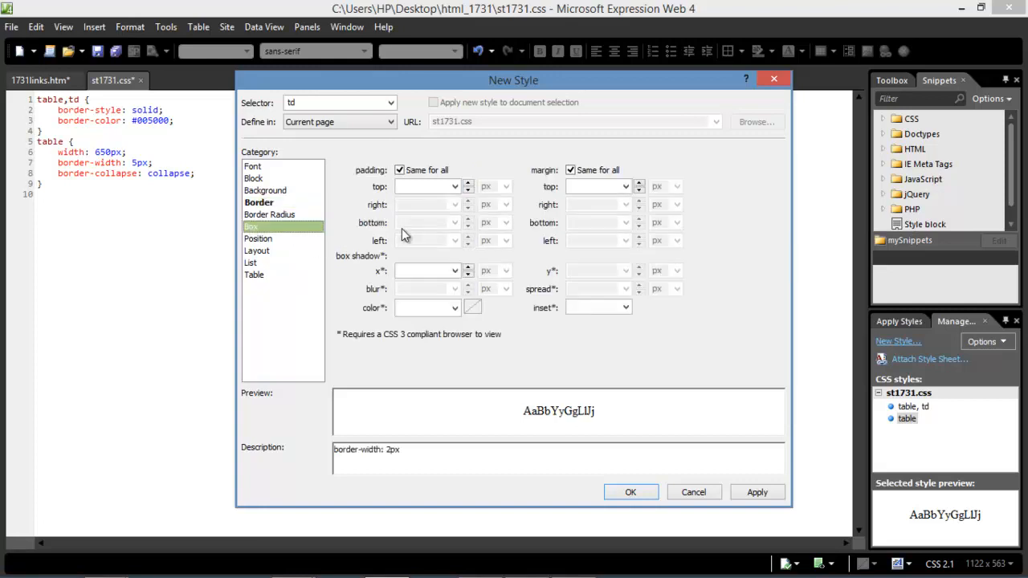
Enter 6px top padding for td and turn off Same for all.
{"action": "left_click", "coordinate": [425, 186]}
{"action": "left_click", "coordinate": [573, 565]}
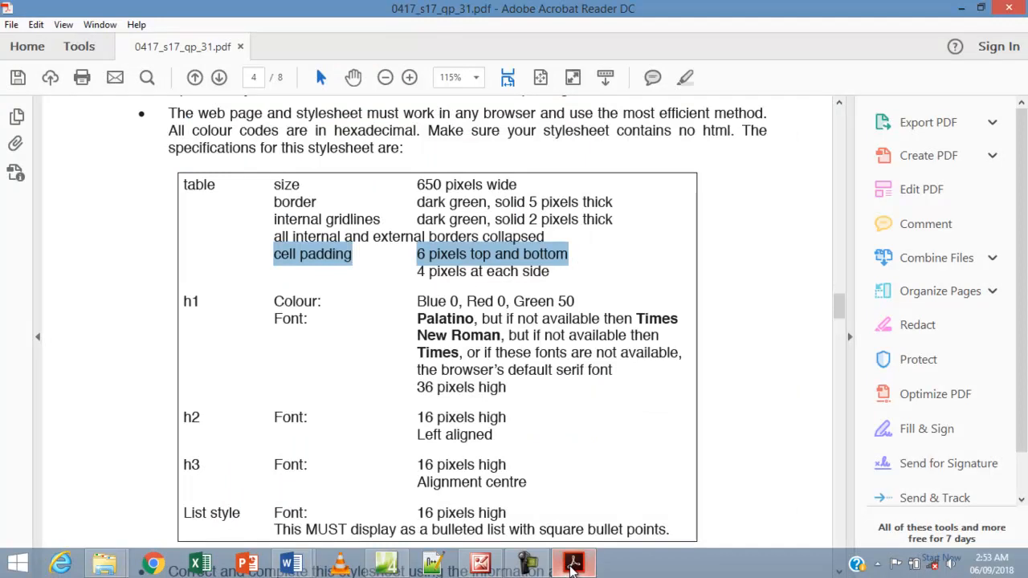
{"action": "left_click", "coordinate": [387, 565]}
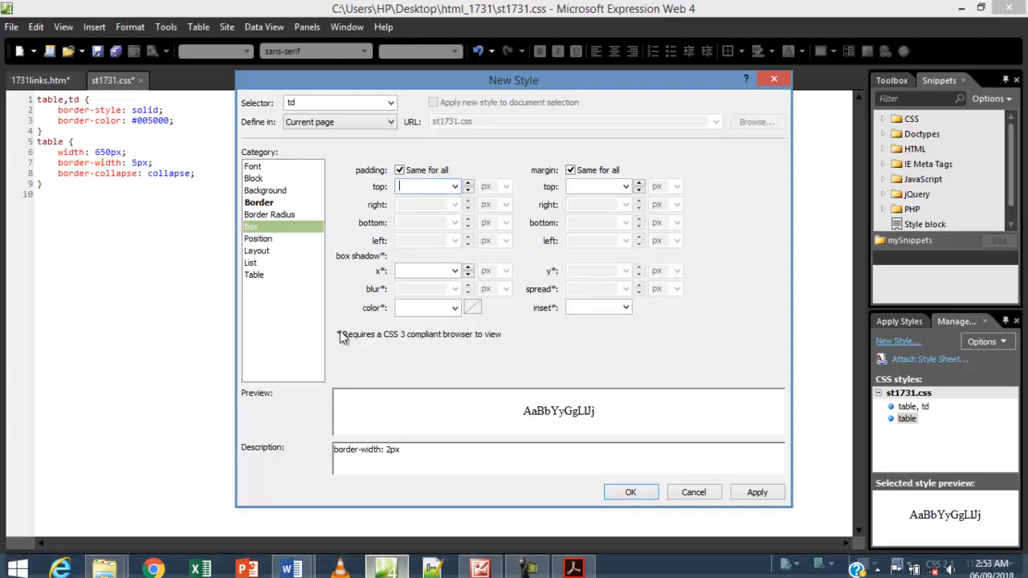
{"action": "type", "text": "6"}
{"action": "left_click", "coordinate": [399, 170]}
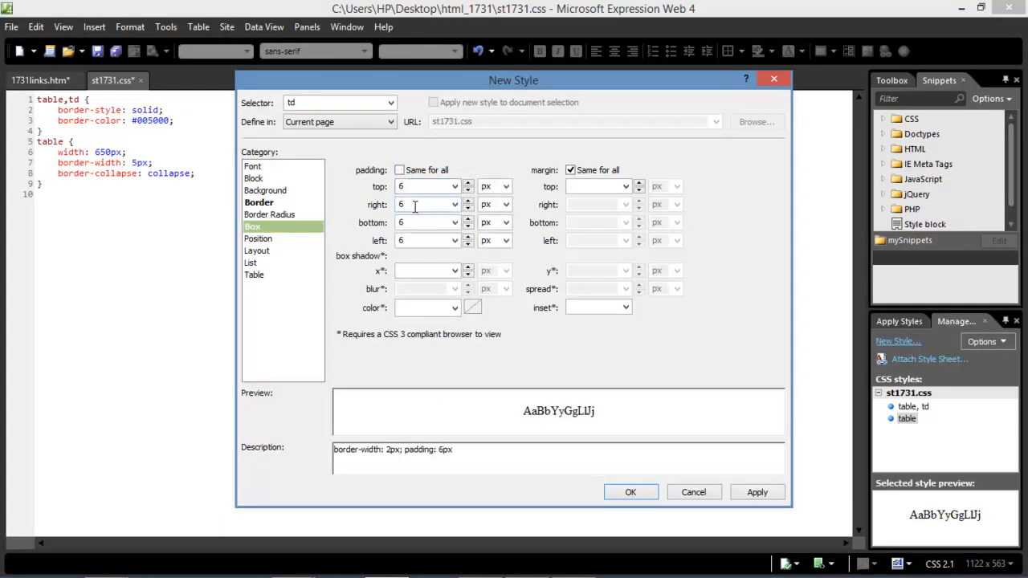
Adjust the individual side paddings toward 6px 4px 6px 4px, checking the PDF spec.
{"action": "double_click", "coordinate": [406, 223]}
{"action": "mouse_move", "coordinate": [514, 577]}
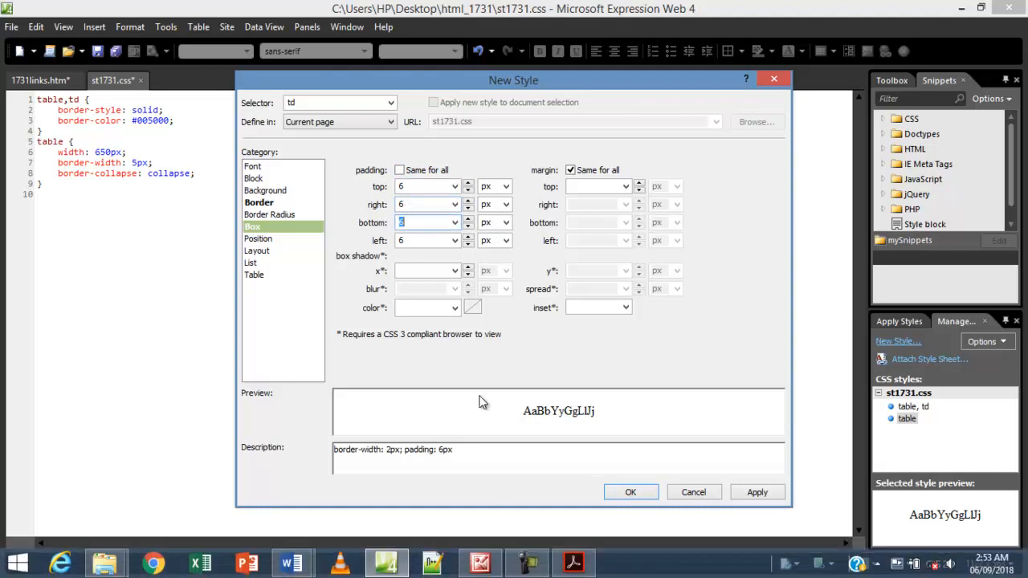
{"action": "left_click", "coordinate": [573, 564]}
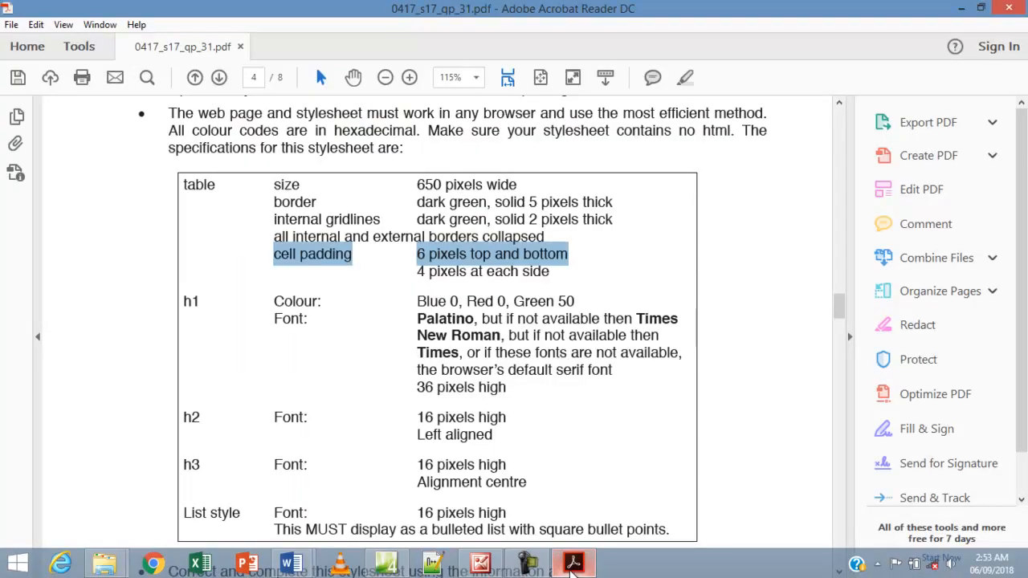
{"action": "left_click", "coordinate": [573, 564]}
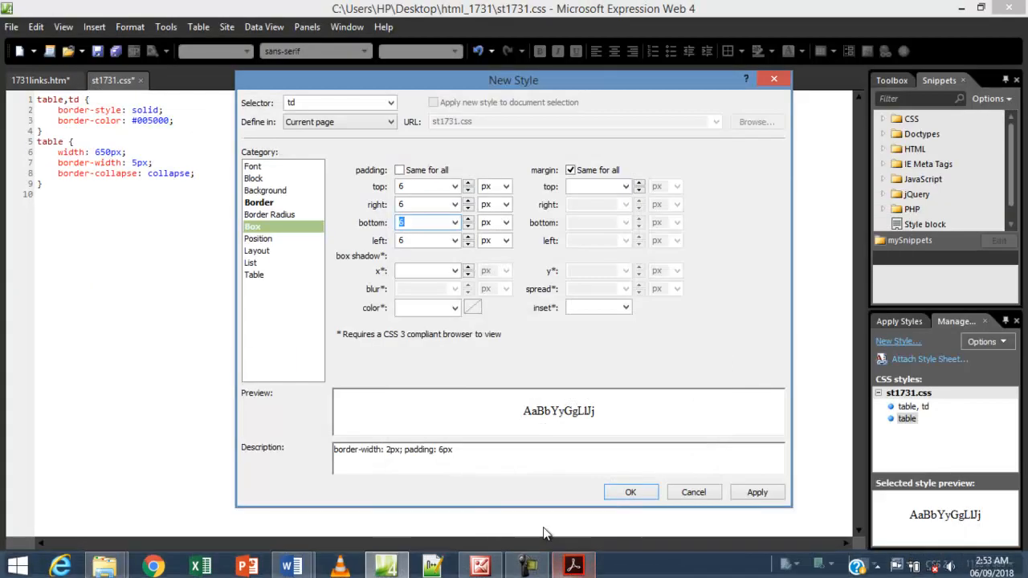
{"action": "double_click", "coordinate": [411, 207]}
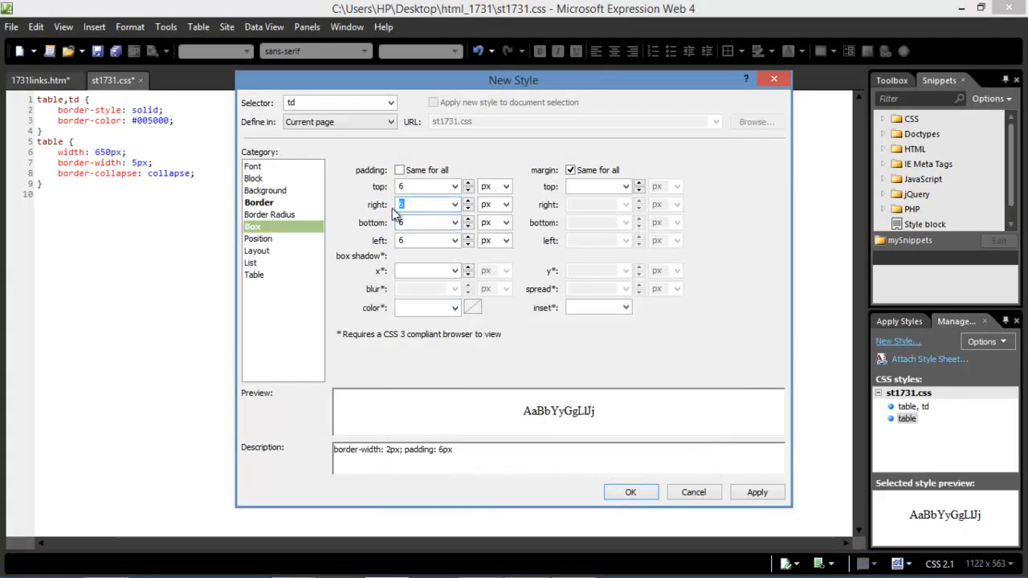
{"action": "type", "text": "4"}
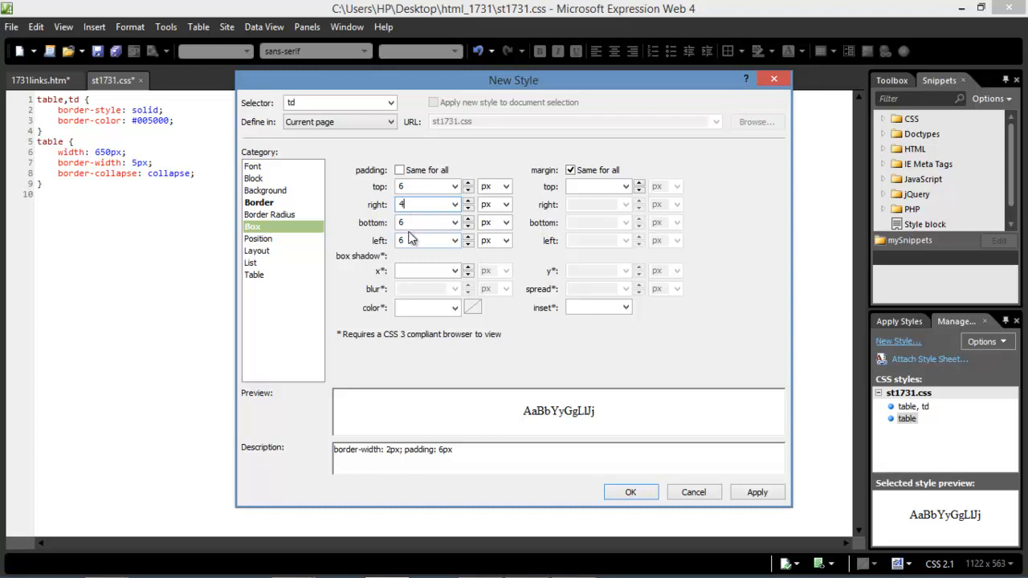
{"action": "double_click", "coordinate": [411, 240]}
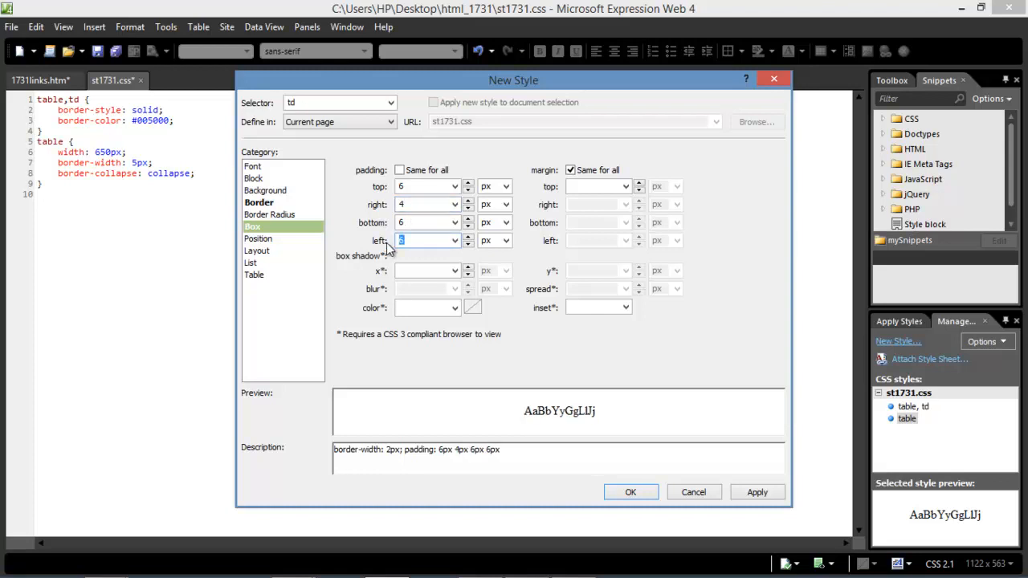
{"action": "type", "text": "7"}
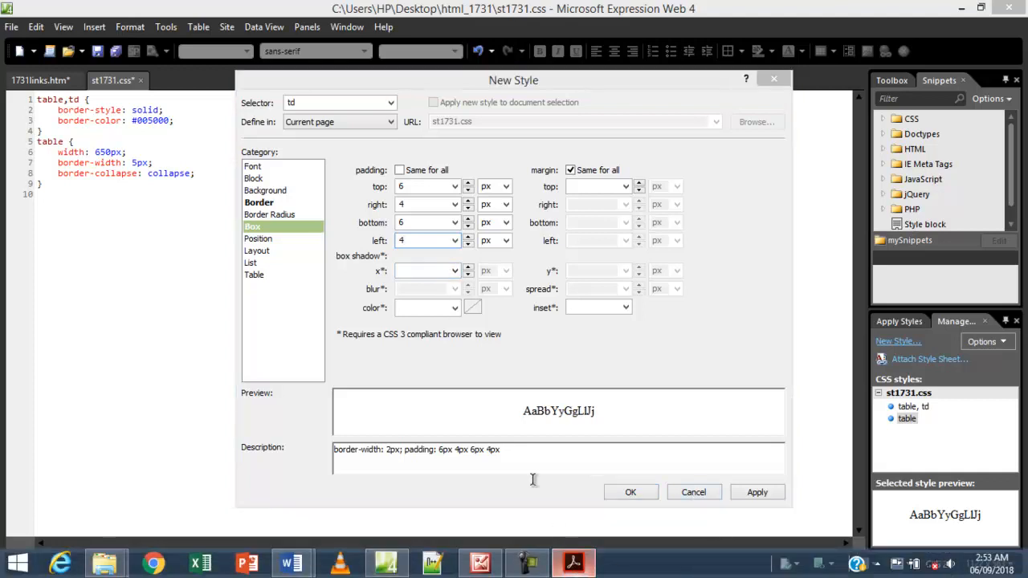
Recheck the padding spec and add the td rule to st1731.css.
{"action": "left_click", "coordinate": [579, 564]}
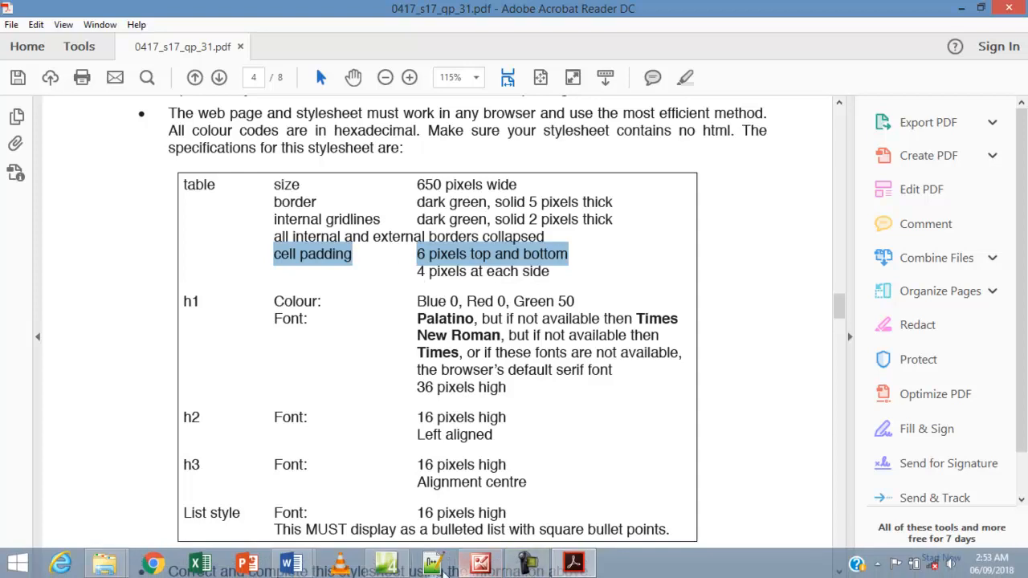
{"action": "left_click", "coordinate": [387, 565]}
{"action": "left_click", "coordinate": [757, 492]}
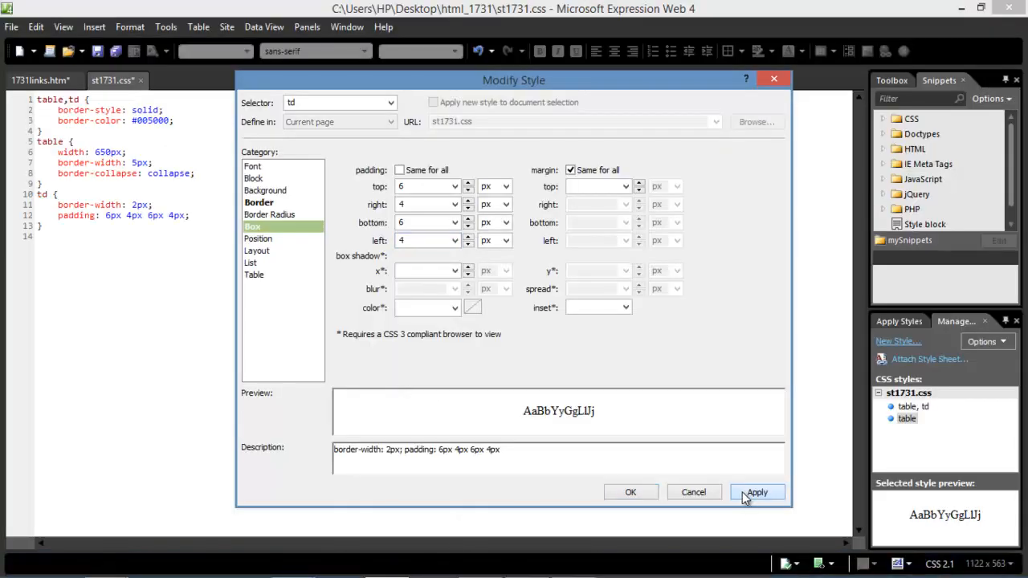
{"action": "left_click", "coordinate": [633, 494]}
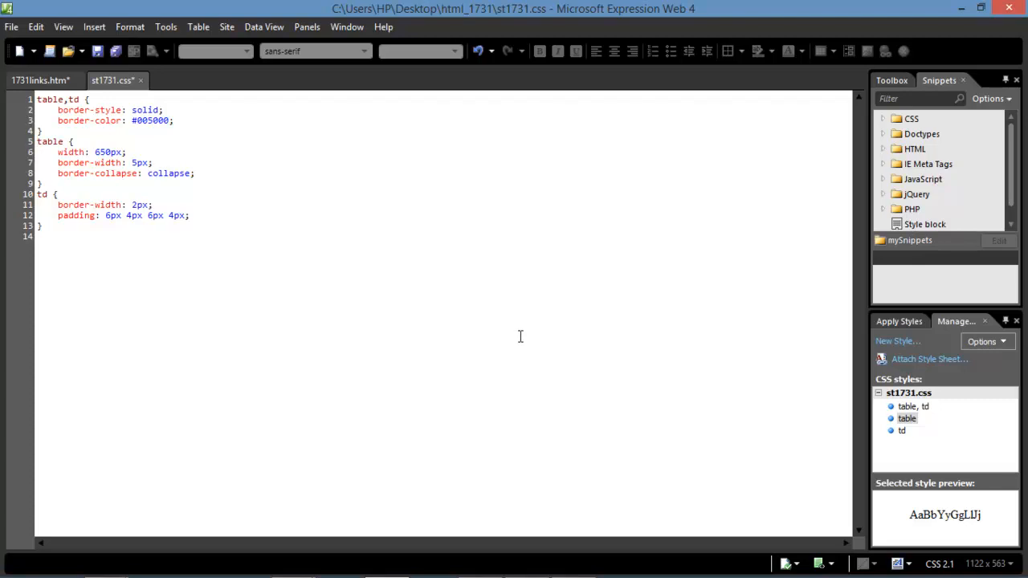
Read the h1 colour values (Red 0, Green 50, Blue) in the PDF spec.
{"action": "left_click", "coordinate": [571, 561]}
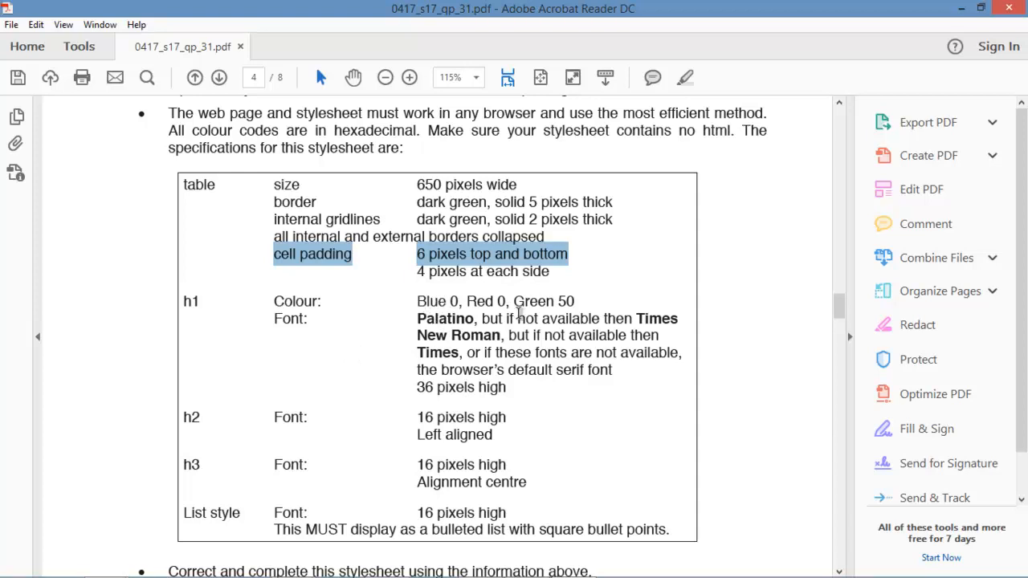
{"action": "left_click_drag", "start_coordinate": [467, 305], "coordinate": [505, 305]}
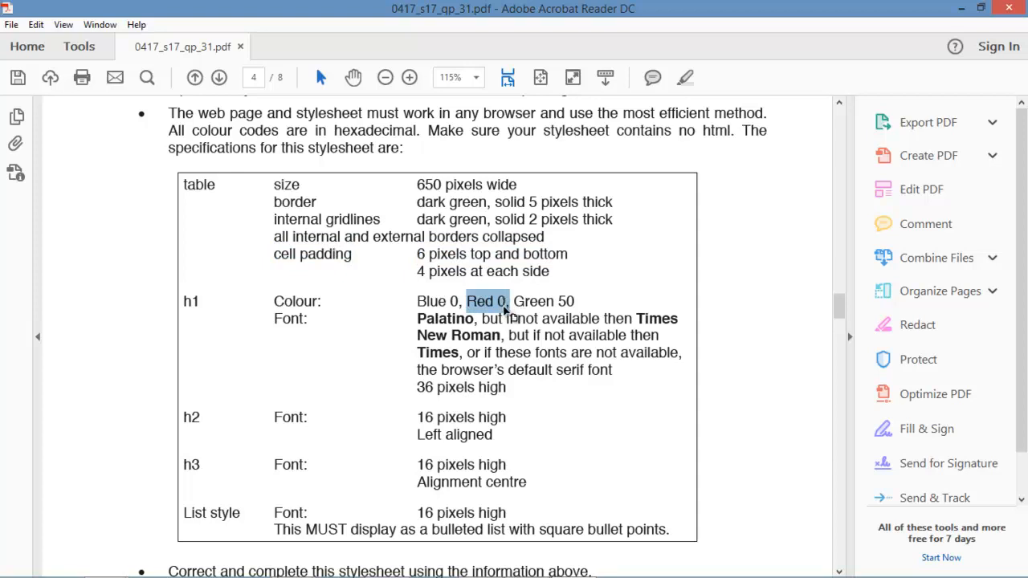
{"action": "left_click_drag", "start_coordinate": [575, 304], "coordinate": [513, 303]}
{"action": "left_click_drag", "start_coordinate": [448, 302], "coordinate": [572, 304]}
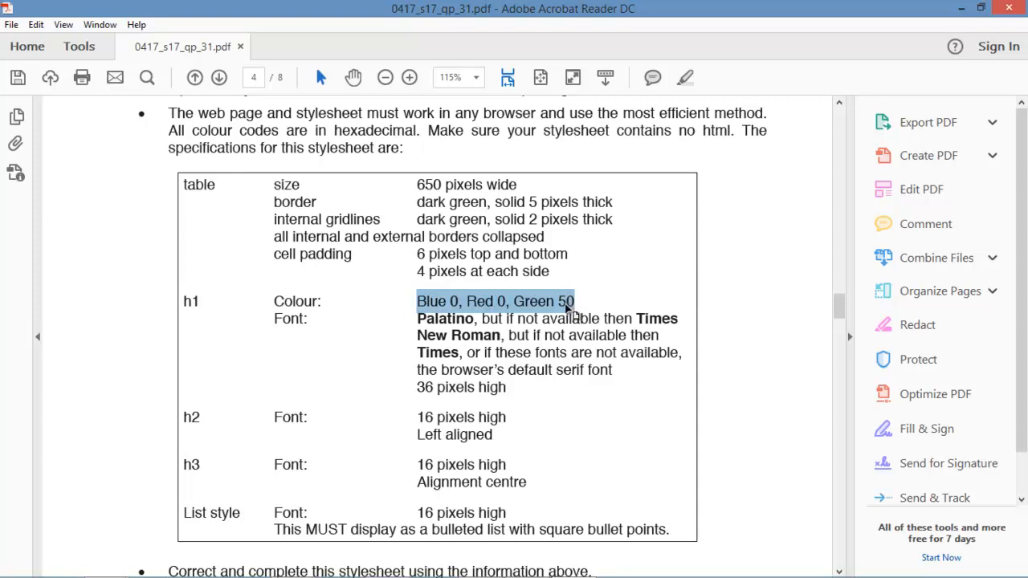
{"action": "left_click", "coordinate": [420, 303]}
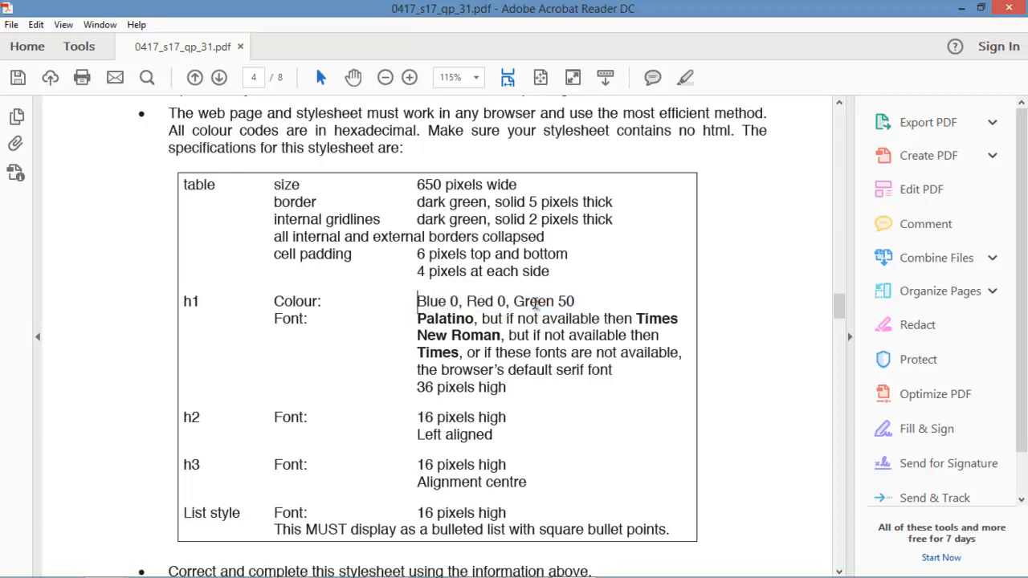
{"action": "left_click_drag", "start_coordinate": [498, 303], "coordinate": [468, 305]}
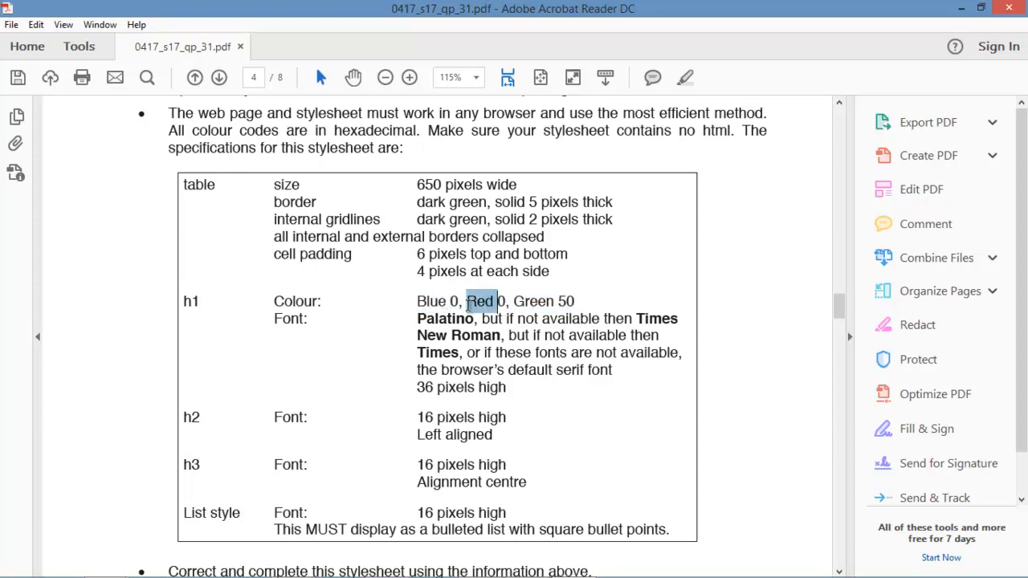
{"action": "left_click_drag", "start_coordinate": [580, 315], "coordinate": [417, 304]}
{"action": "left_click", "coordinate": [450, 304]}
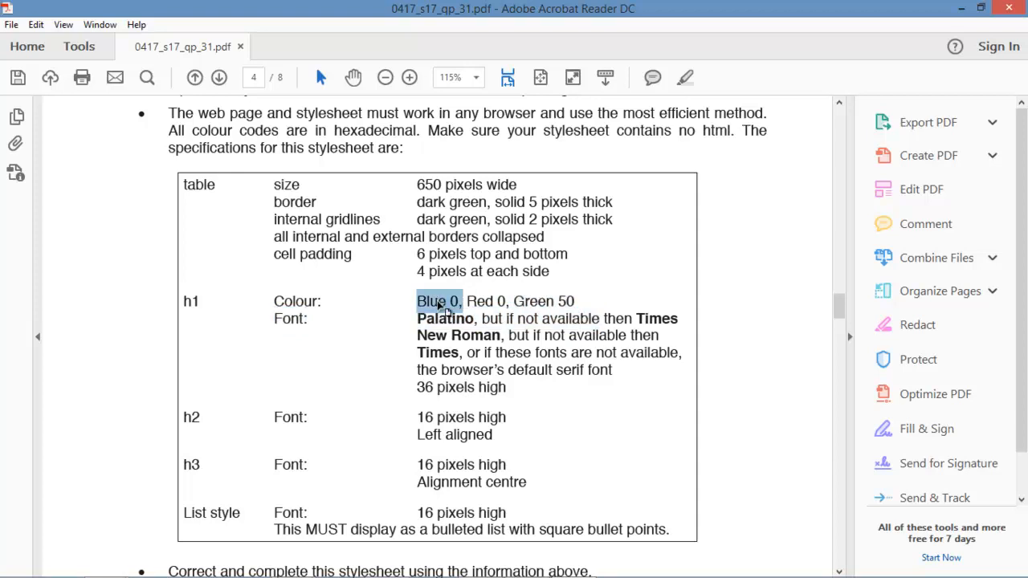
Return to Expression Web and start a new style rule.
{"action": "mouse_move", "coordinate": [521, 567]}
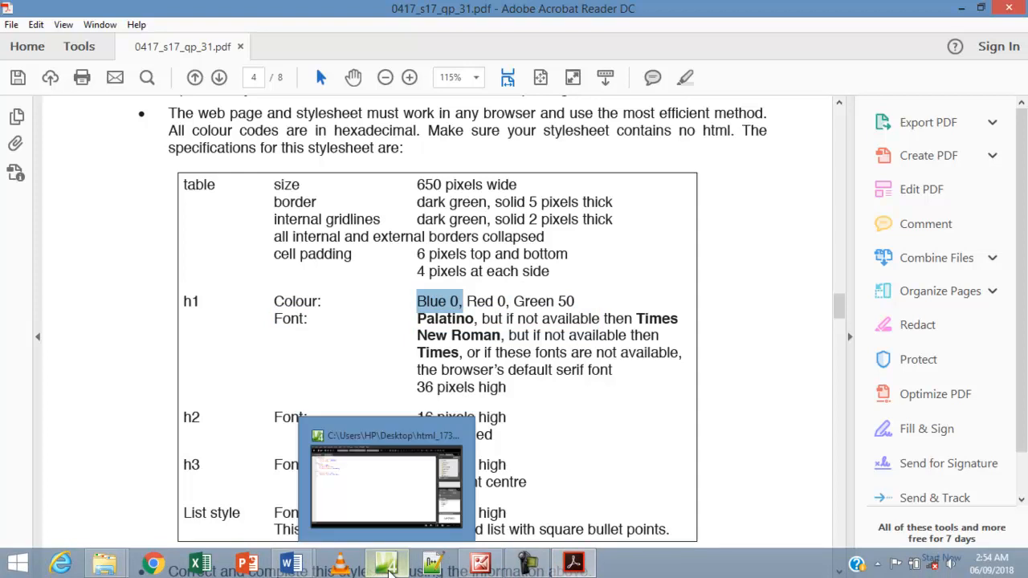
{"action": "left_click", "coordinate": [387, 565]}
{"action": "left_click", "coordinate": [884, 342]}
Change the new style's selector to h1, checking the spec in the PDF.
{"action": "left_click", "coordinate": [333, 102]}
{"action": "key", "text": "BackSpace"}
{"action": "key", "text": "BackSpace"}
{"action": "key", "text": "BackSpace"}
{"action": "key", "text": "BackSpace"}
{"action": "key", "text": "BackSpace"}
{"action": "key", "text": "BackSpace"}
{"action": "key", "text": "BackSpace"}
{"action": "key", "text": "BackSpace"}
{"action": "key", "text": "BackSpace"}
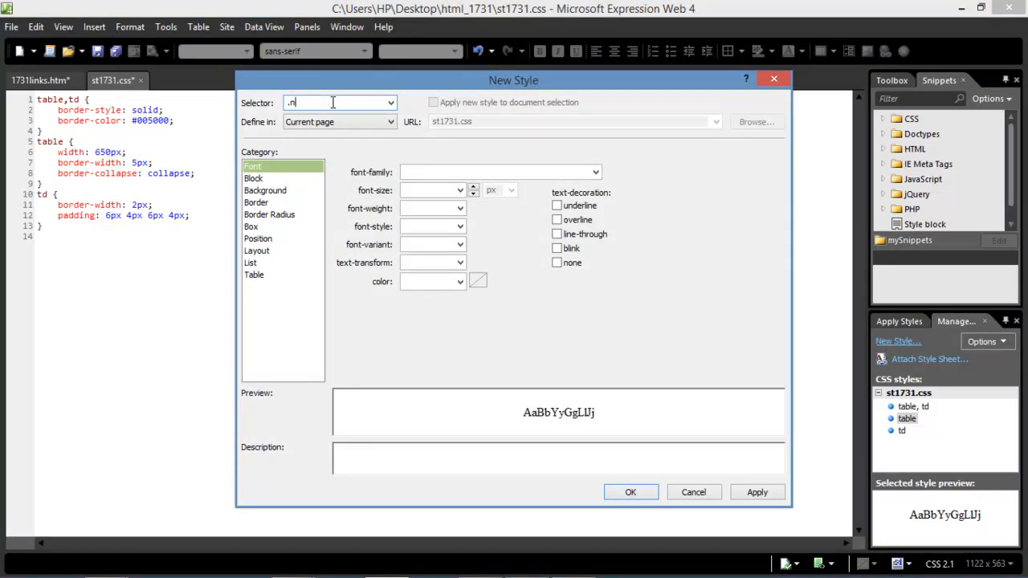
{"action": "type", "text": "h1"}
{"action": "mouse_move", "coordinate": [665, 573]}
{"action": "left_click", "coordinate": [574, 568]}
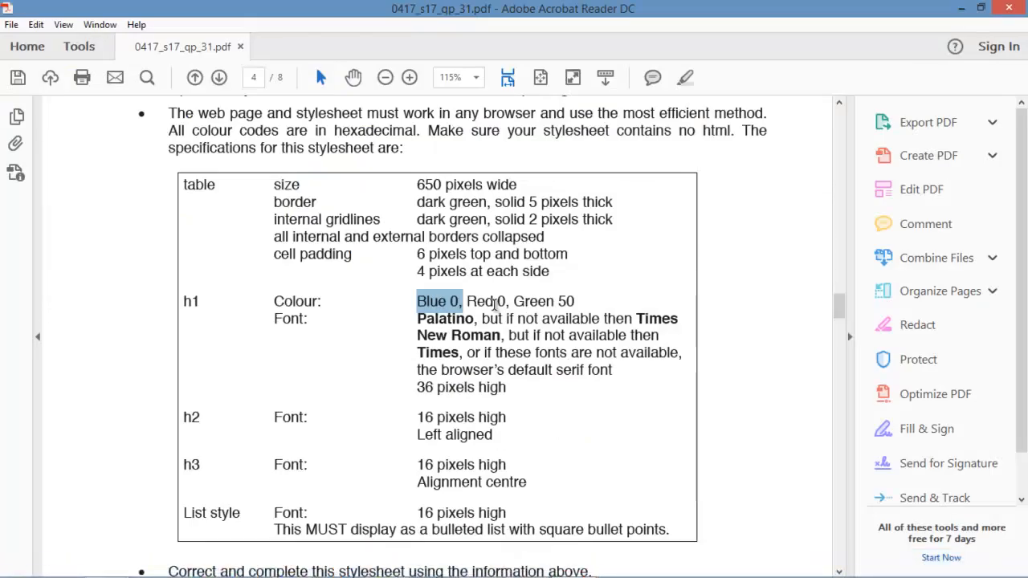
{"action": "mouse_move", "coordinate": [623, 568]}
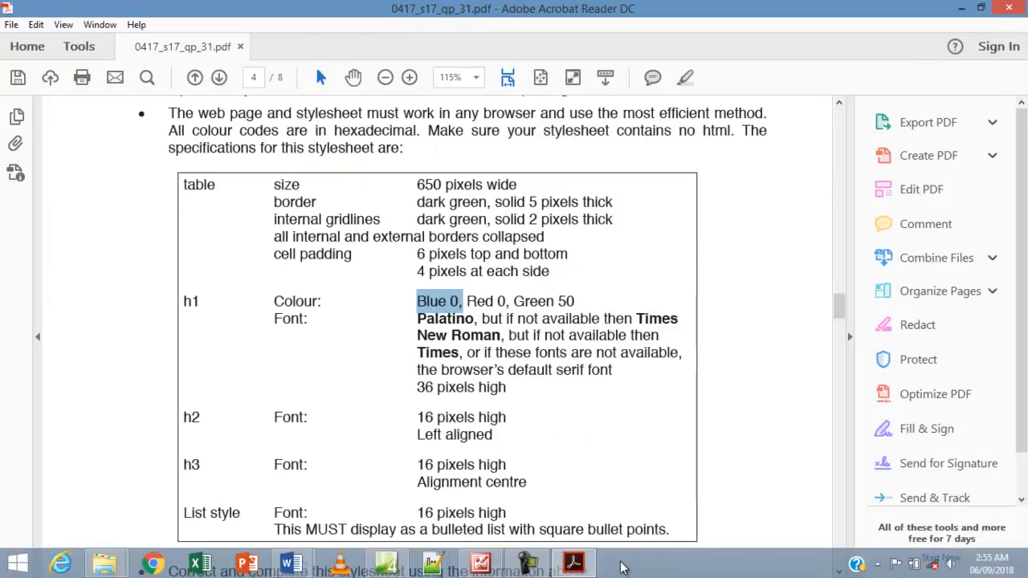
{"action": "left_click", "coordinate": [387, 564]}
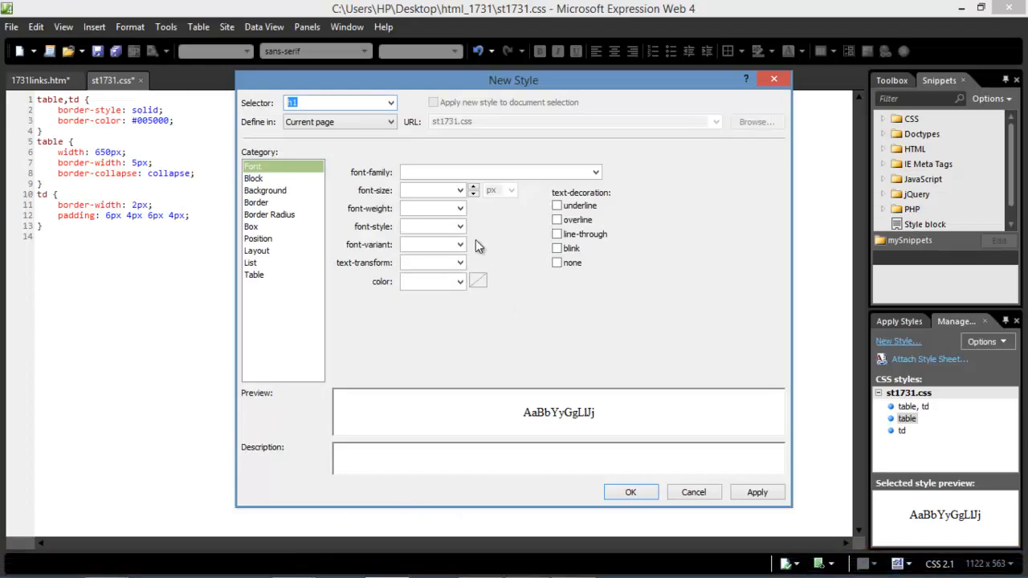
Set the h1 font colour to #005000 through More Colors.
{"action": "left_click", "coordinate": [482, 285]}
{"action": "double_click", "coordinate": [640, 201]}
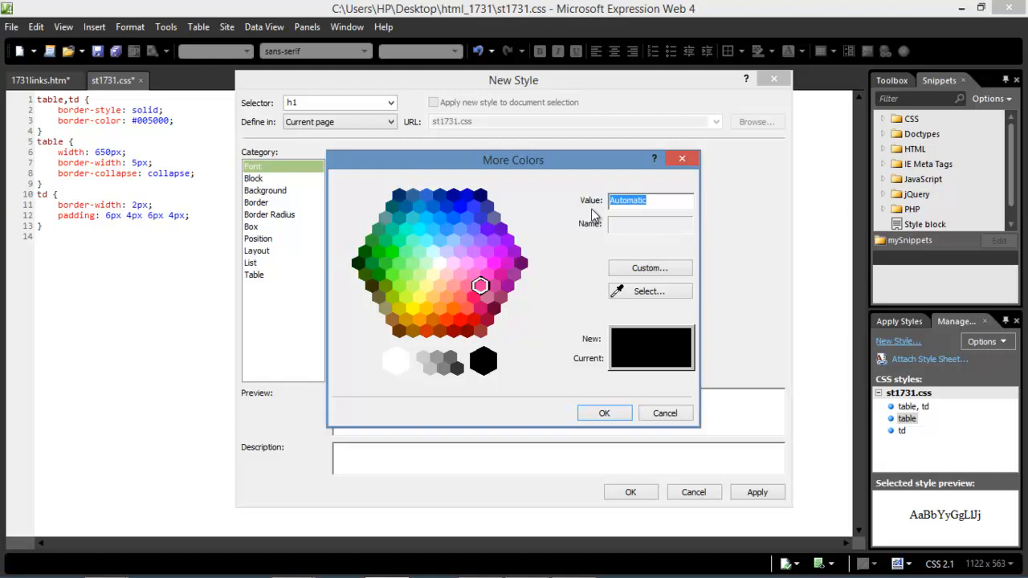
{"action": "type", "text": "0050"}
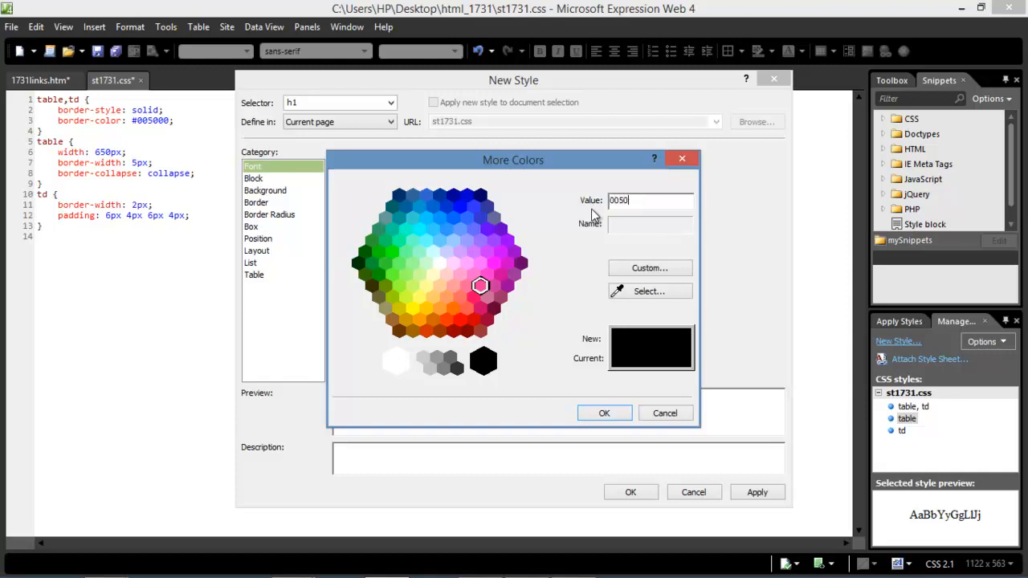
{"action": "type", "text": "00"}
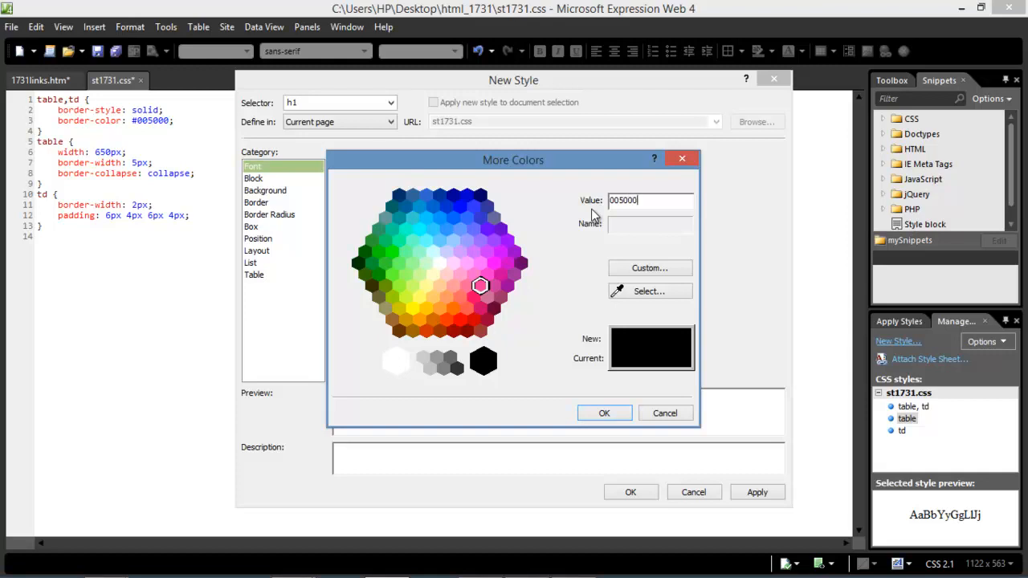
{"action": "left_click", "coordinate": [605, 413]}
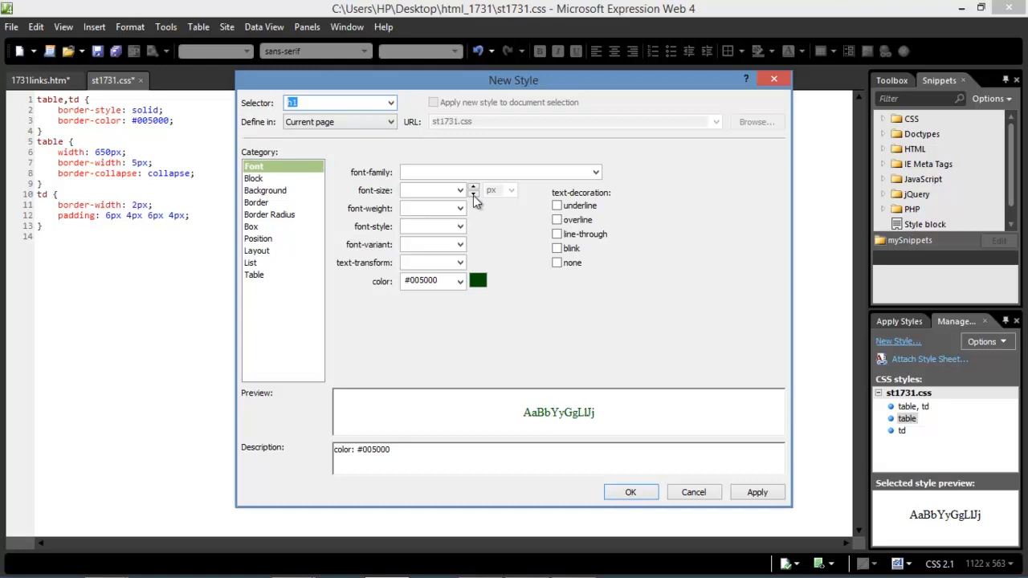
Type the h1 font-family list Palatino, Time New Roman, Times, Serif and recheck the PDF.
{"action": "left_click", "coordinate": [455, 174]}
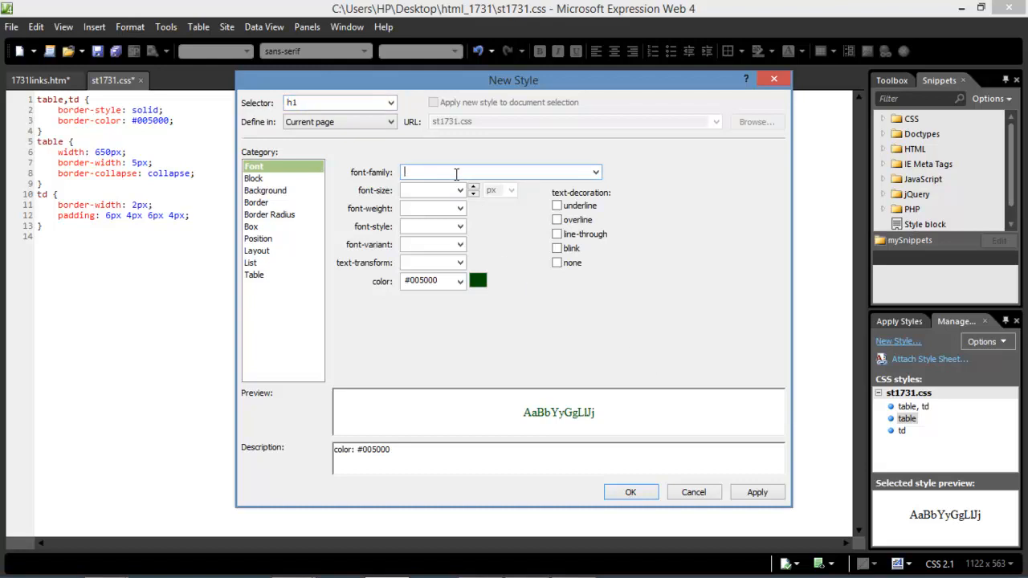
{"action": "left_click", "coordinate": [578, 565]}
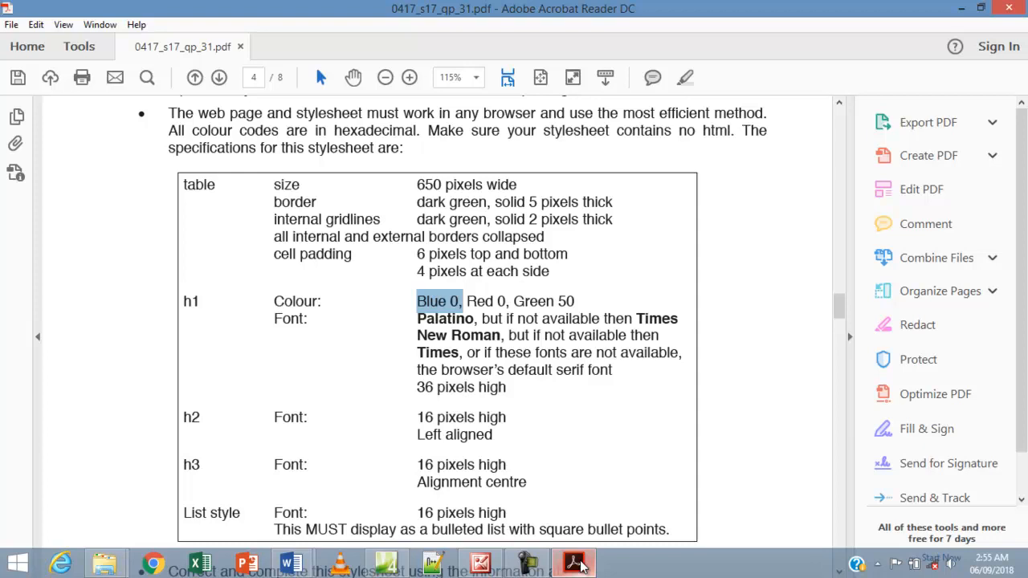
{"action": "left_click", "coordinate": [388, 565]}
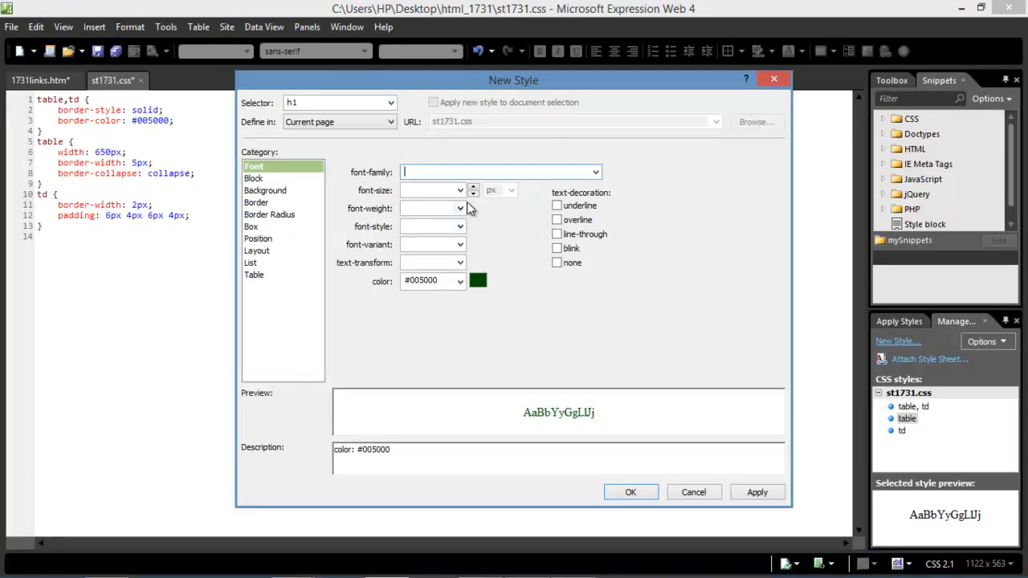
{"action": "type", "text": "Plat"}
{"action": "type", "text": "a"}
{"action": "type", "text": "tino"}
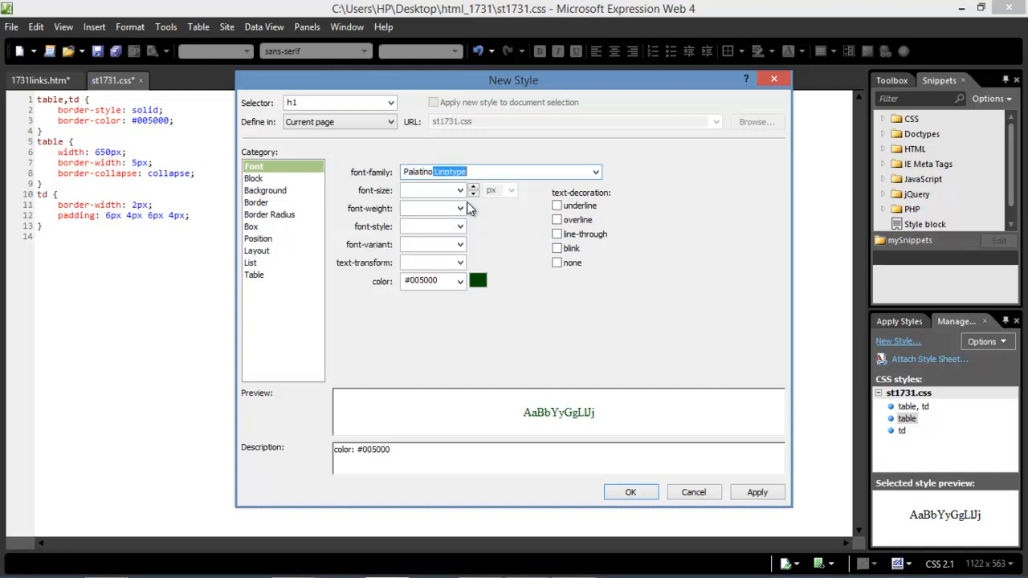
{"action": "type", "text": ","}
{"action": "type", "text": "Time Ne"}
{"action": "type", "text": "w Roma"}
{"action": "type", "text": "n, Ar"}
{"action": "key", "text": "BackSpace"}
{"action": "key", "text": "BackSpace"}
{"action": "type", "text": "Times,Serif"}
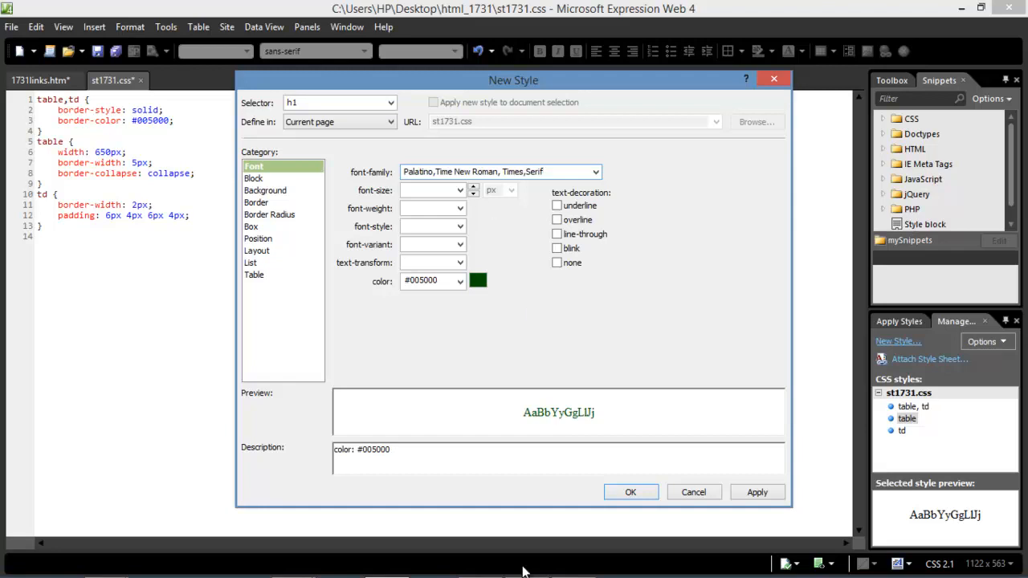
{"action": "left_click", "coordinate": [574, 563]}
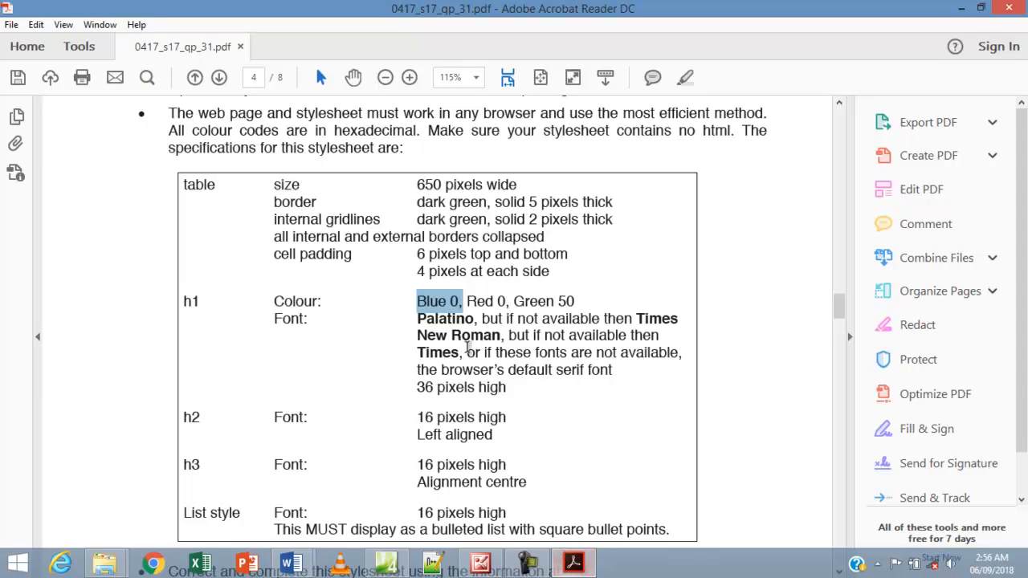
Select '36 pixels high' in the h1 row of the PDF specification table.
{"action": "left_click", "coordinate": [418, 391]}
{"action": "left_click_drag", "start_coordinate": [417, 392], "coordinate": [504, 392]}
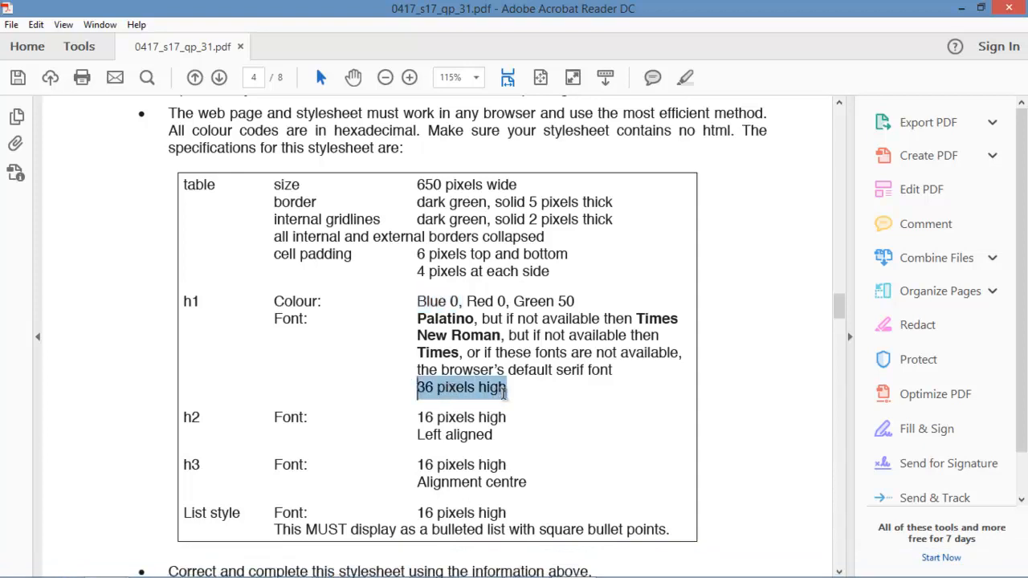
{"action": "left_click", "coordinate": [508, 353]}
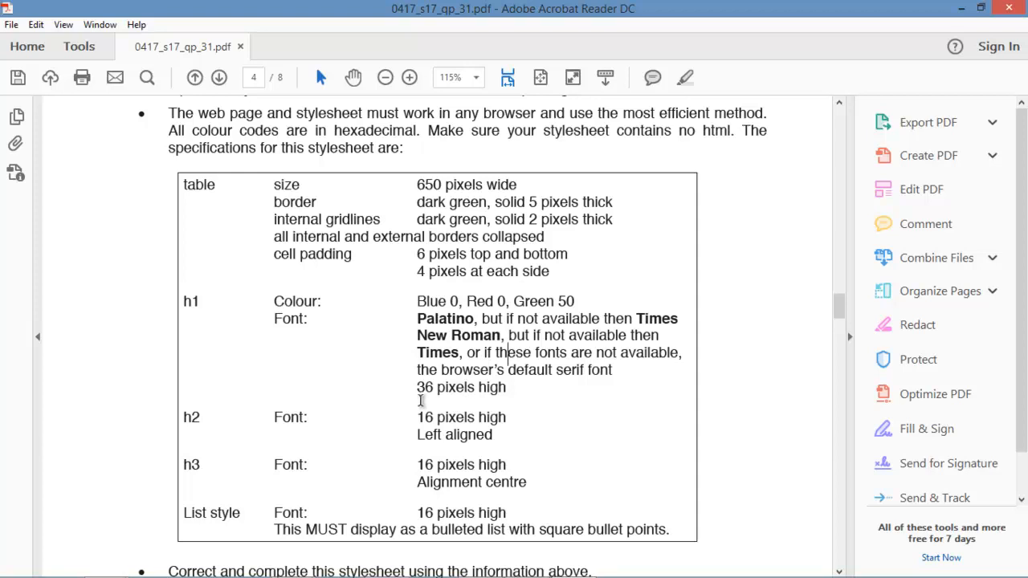
{"action": "left_click_drag", "start_coordinate": [418, 388], "coordinate": [514, 393]}
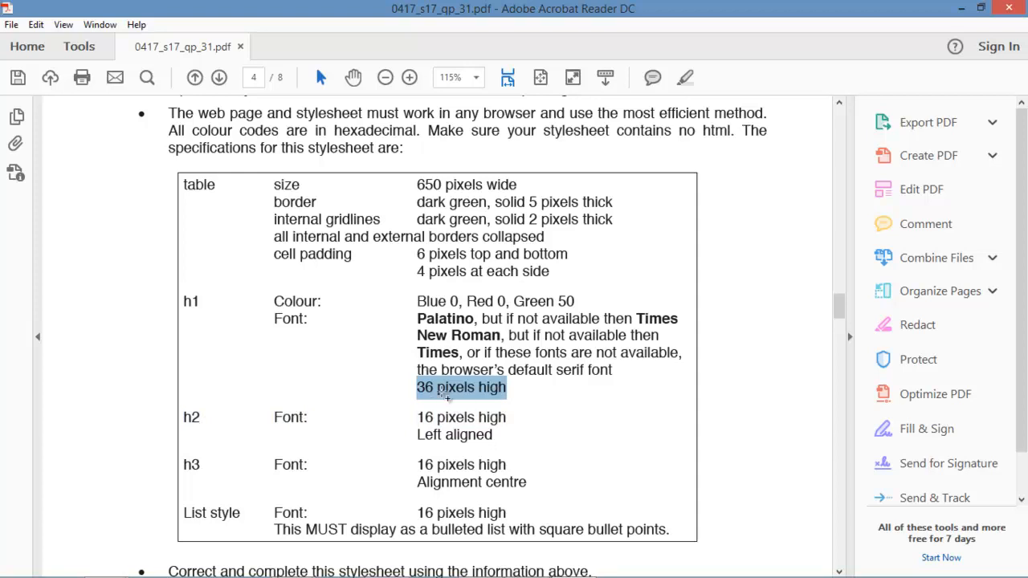
{"action": "mouse_move", "coordinate": [575, 572]}
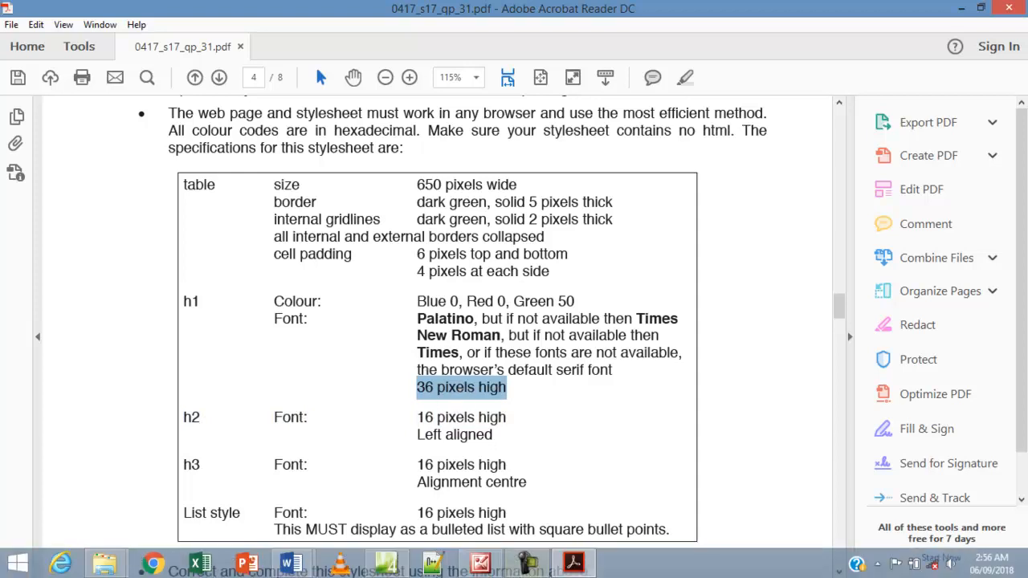
Give the h1 style a font-size of 36px and apply it to st1731.css.
{"action": "left_click", "coordinate": [387, 565]}
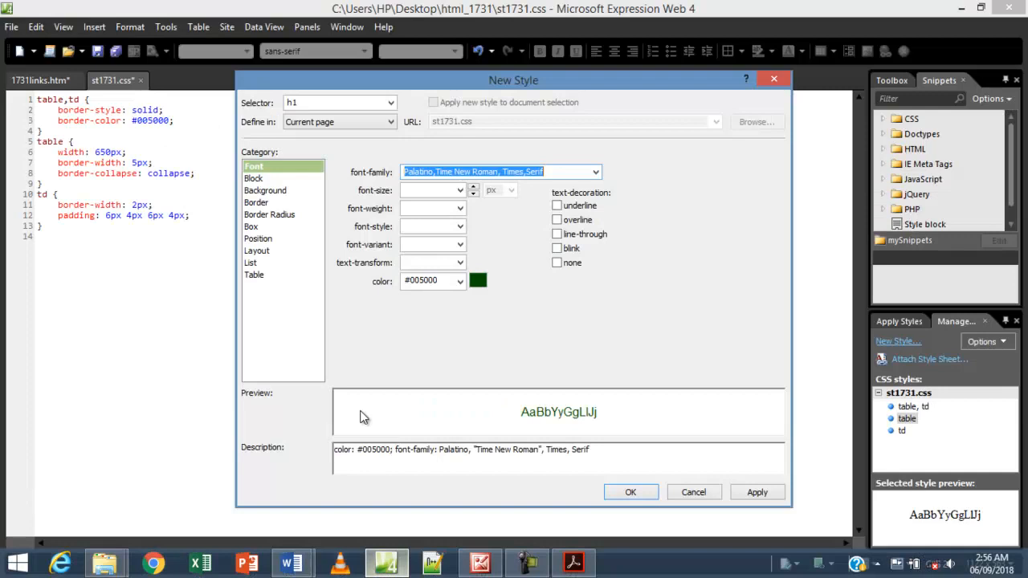
{"action": "left_click", "coordinate": [441, 191]}
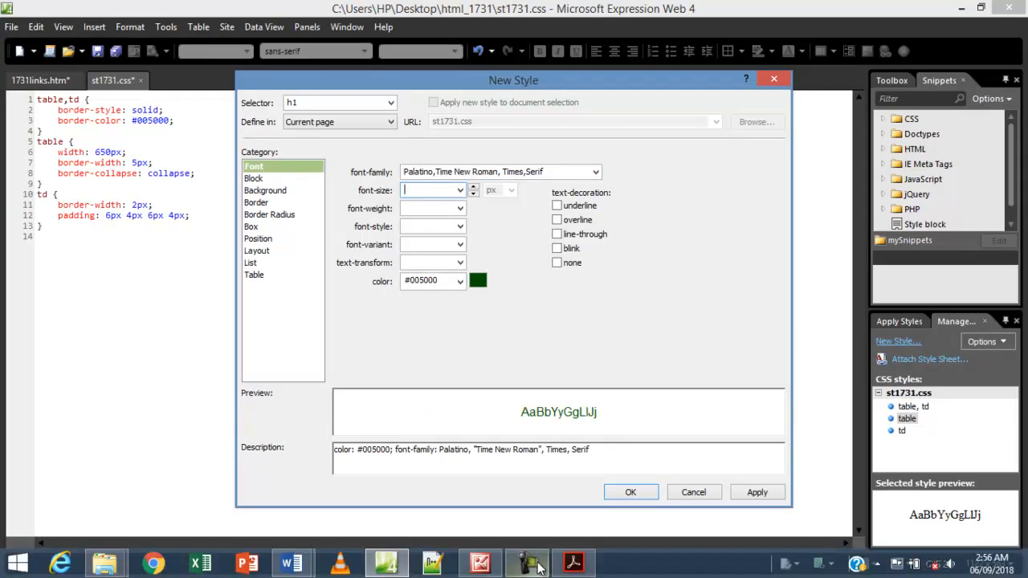
{"action": "left_click", "coordinate": [573, 565]}
{"action": "left_click", "coordinate": [573, 565]}
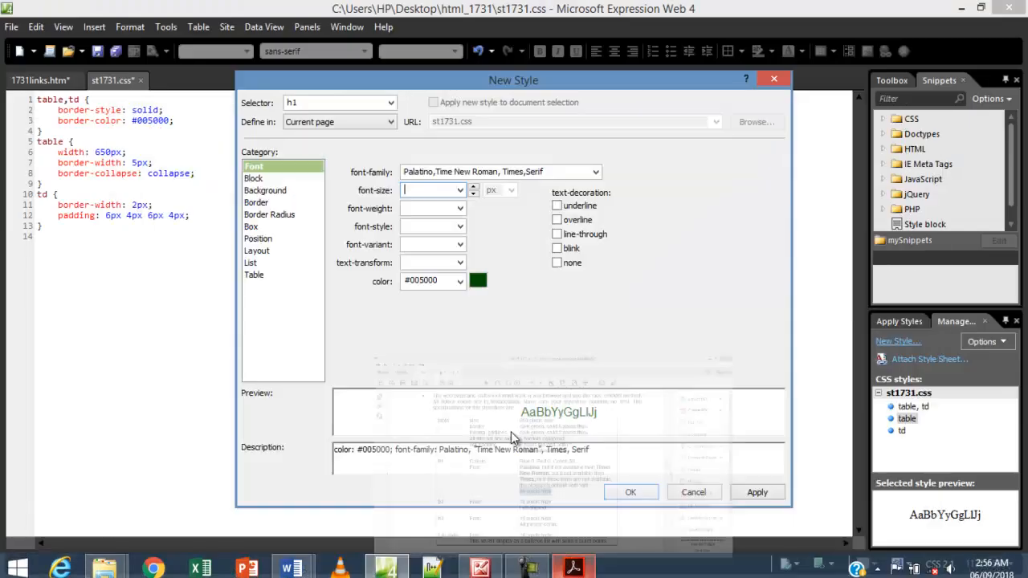
{"action": "type", "text": "36"}
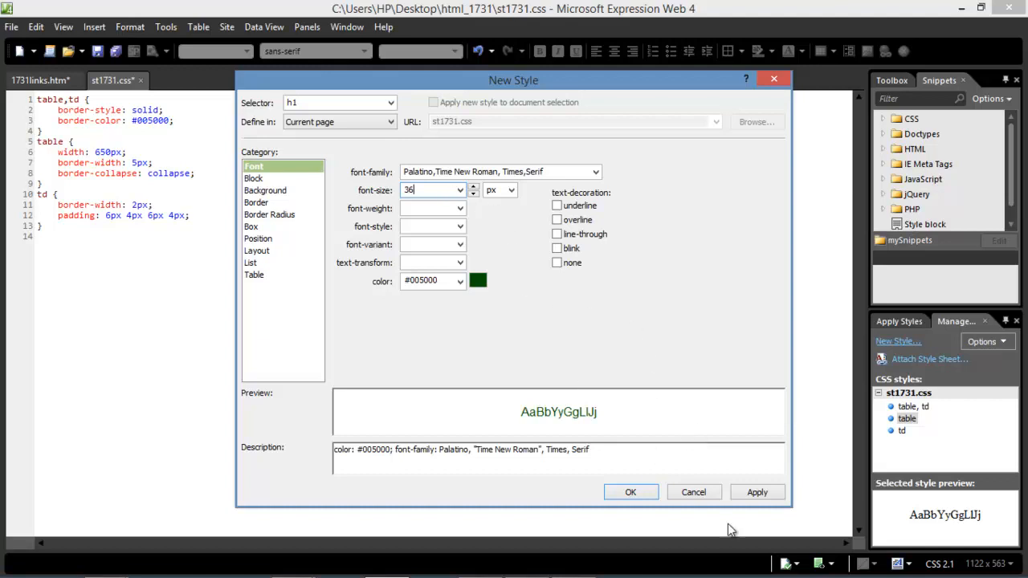
{"action": "left_click", "coordinate": [742, 495]}
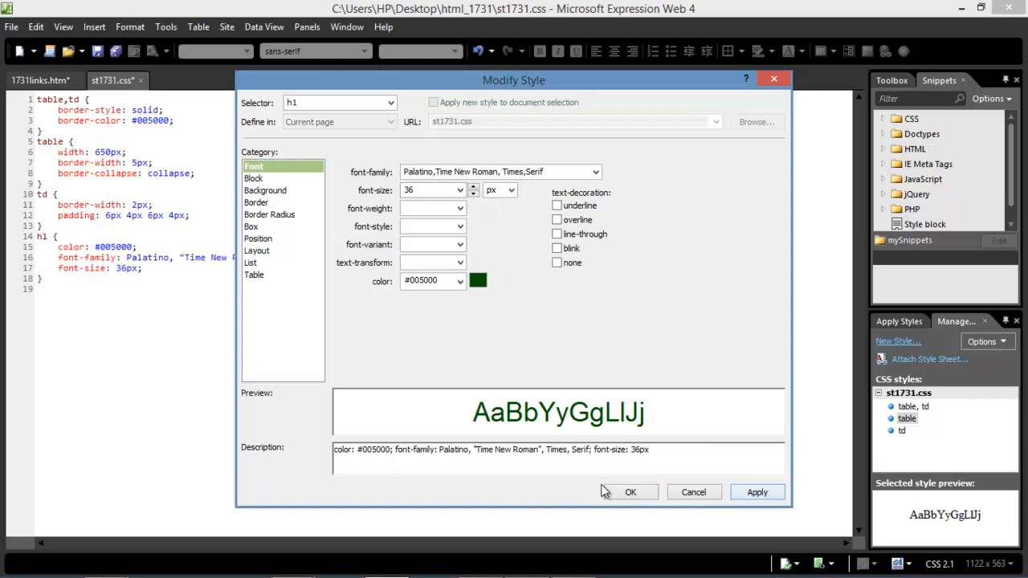
{"action": "left_click", "coordinate": [629, 493]}
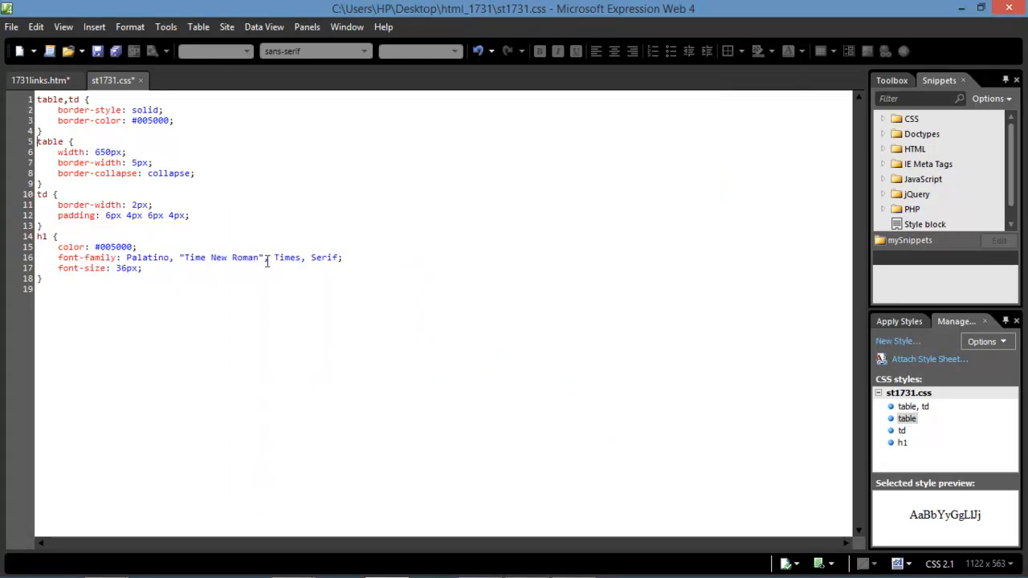
Review the h1 rule's Times New Roman and Times font-family values in the code.
{"action": "left_click_drag", "start_coordinate": [262, 258], "coordinate": [184, 257]}
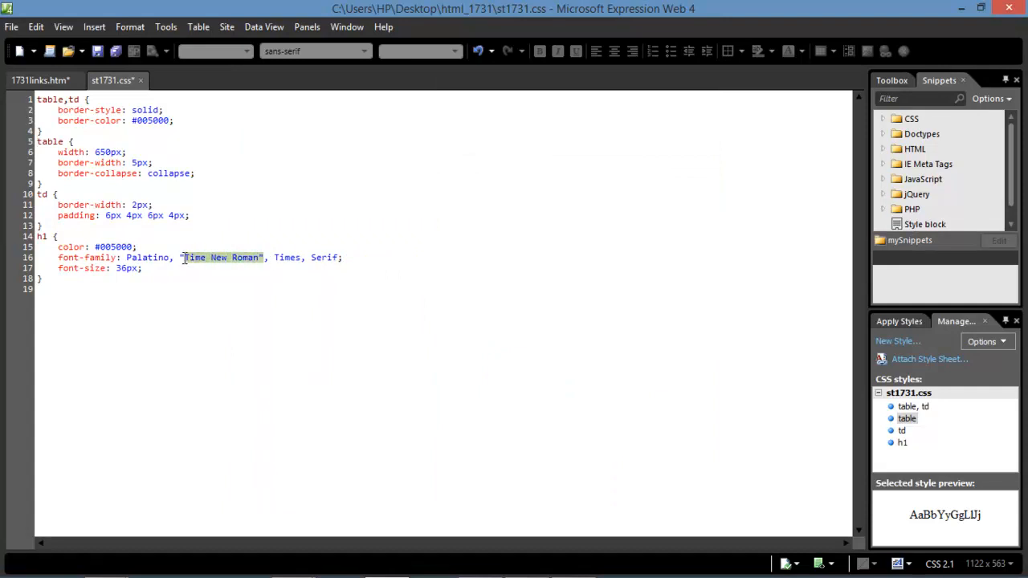
{"action": "left_click_drag", "start_coordinate": [276, 258], "coordinate": [183, 257]}
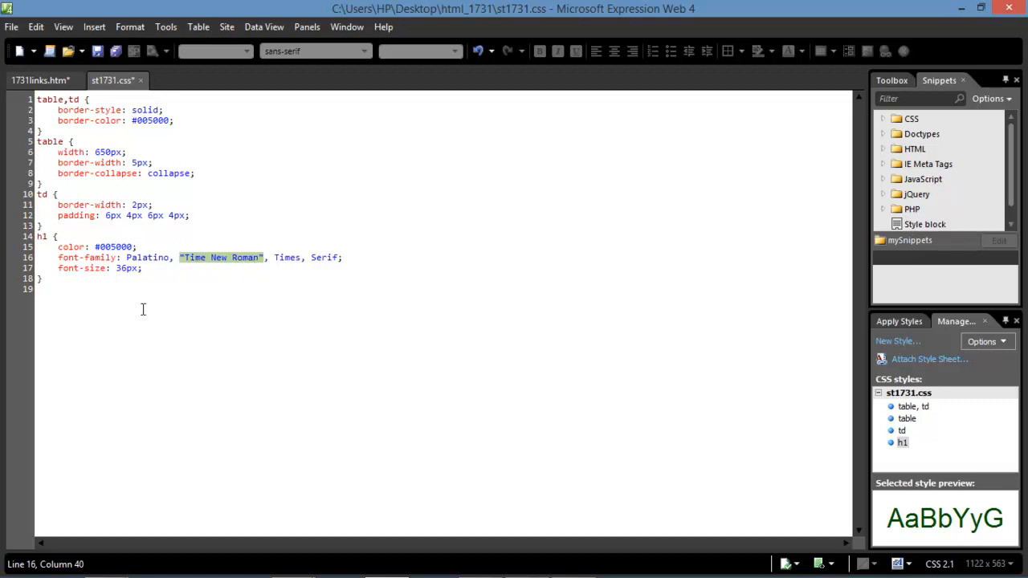
{"action": "left_click", "coordinate": [69, 294]}
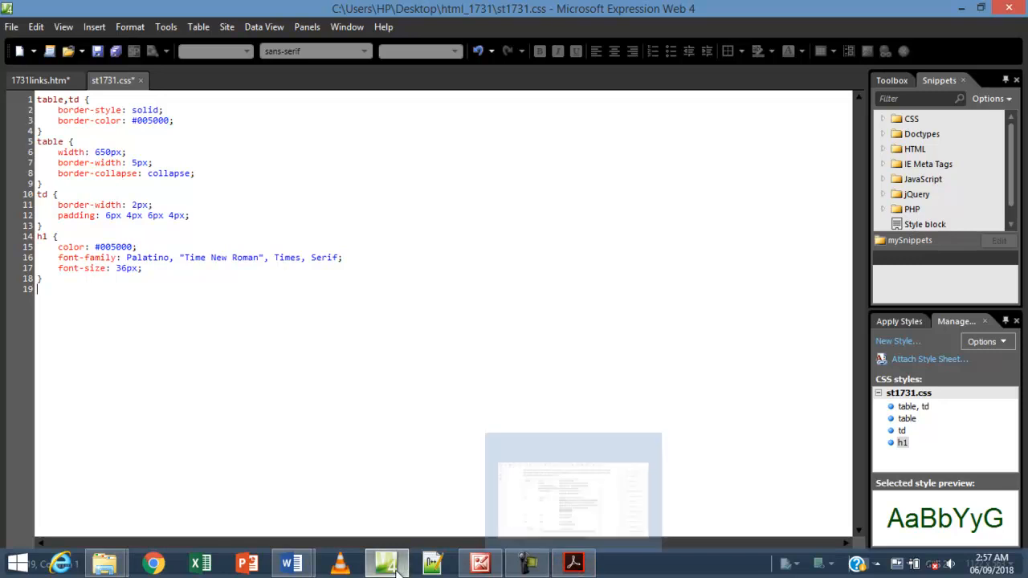
{"action": "mouse_move", "coordinate": [394, 568]}
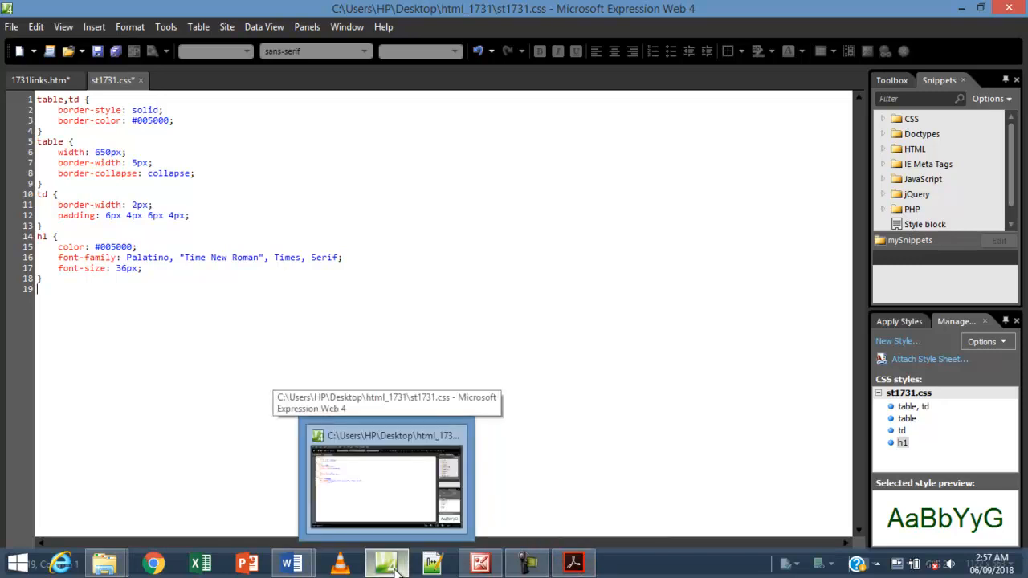
{"action": "left_click", "coordinate": [573, 567]}
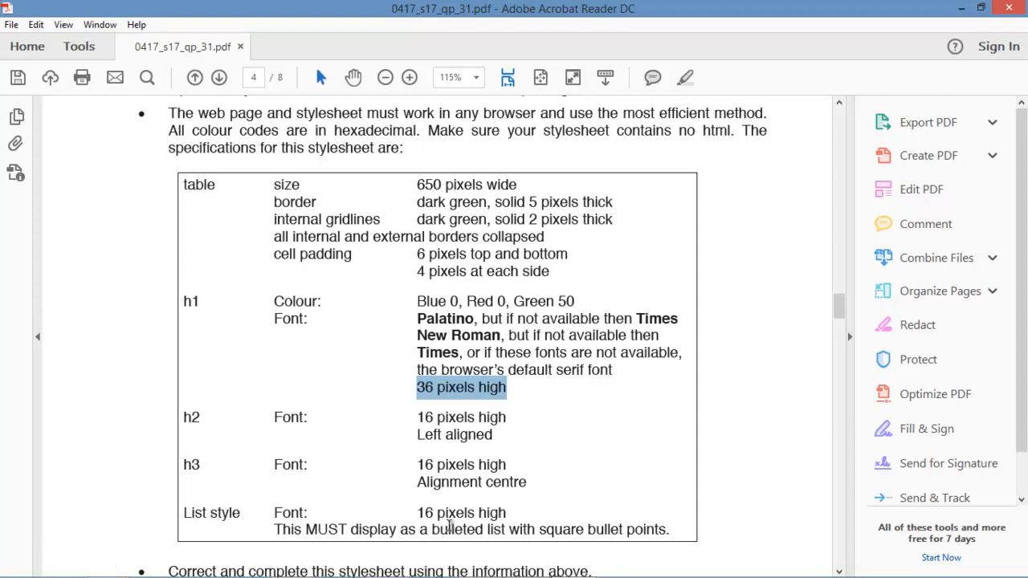
{"action": "left_click_drag", "start_coordinate": [417, 512], "coordinate": [506, 513]}
{"action": "left_click_drag", "start_coordinate": [417, 464], "coordinate": [505, 465]}
{"action": "left_click_drag", "start_coordinate": [417, 417], "coordinate": [505, 417]}
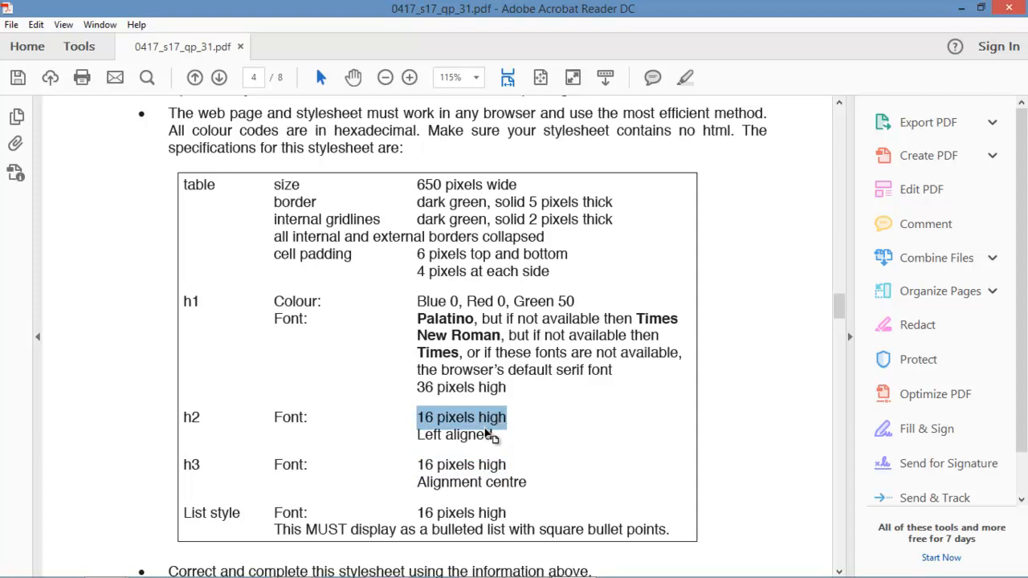
{"action": "left_click", "coordinate": [505, 465]}
{"action": "mouse_move", "coordinate": [554, 572]}
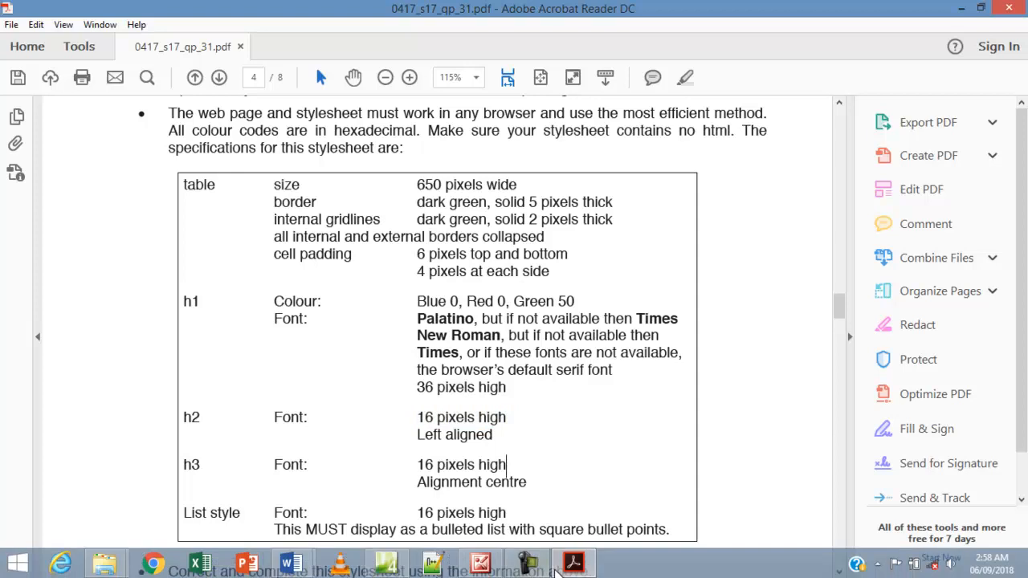
{"action": "left_click", "coordinate": [386, 564]}
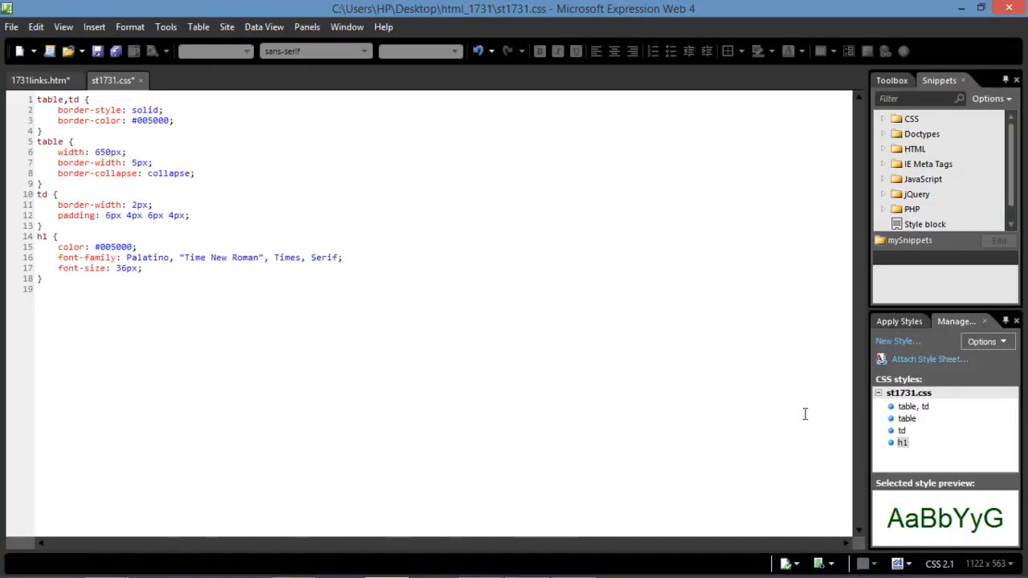
Create an h2,h3,li style rule with font-size 16px.
{"action": "left_click", "coordinate": [894, 342]}
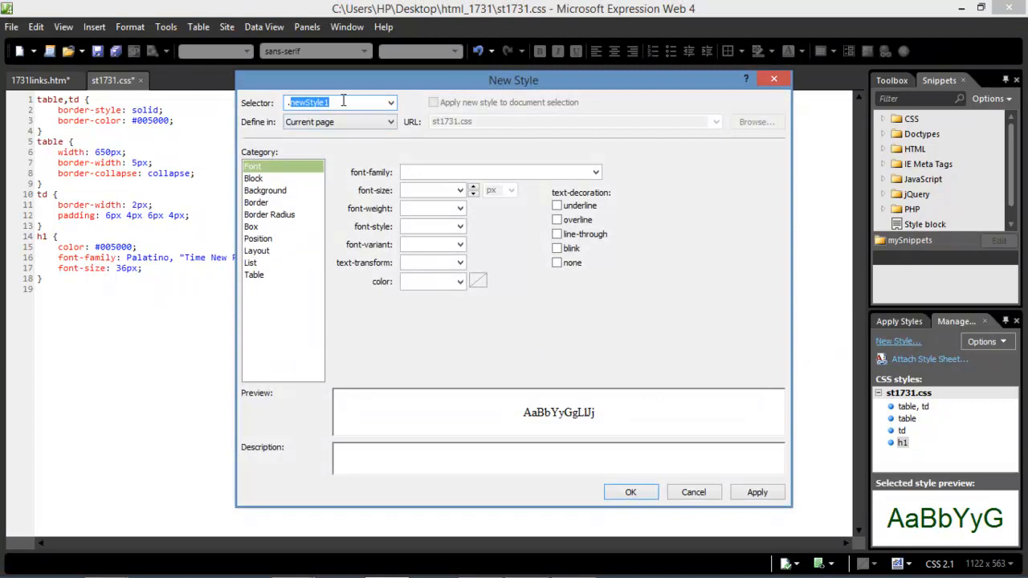
{"action": "key", "text": "BackSpace"}
{"action": "type", "text": "h1"}
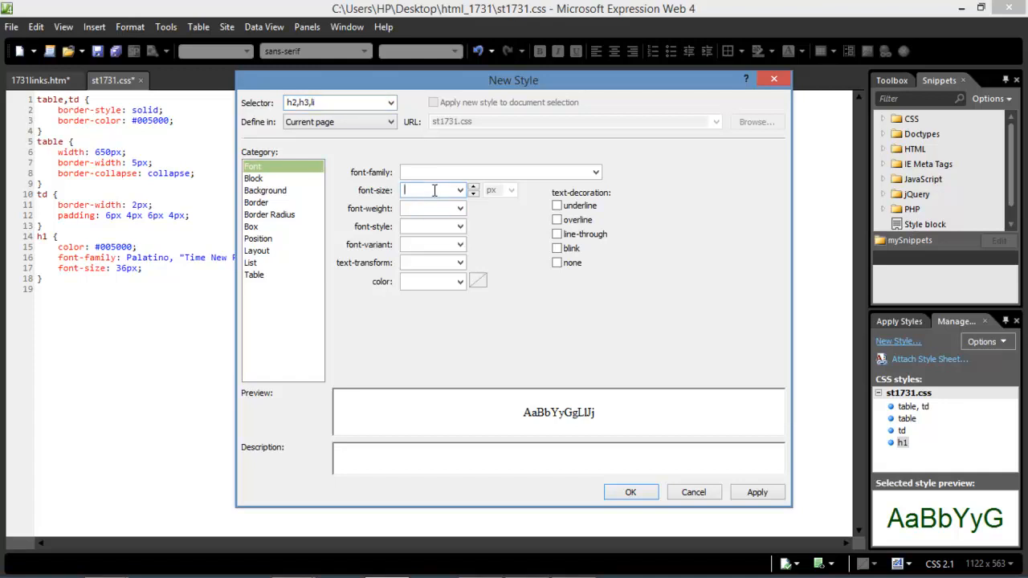
{"action": "type", "text": "16"}
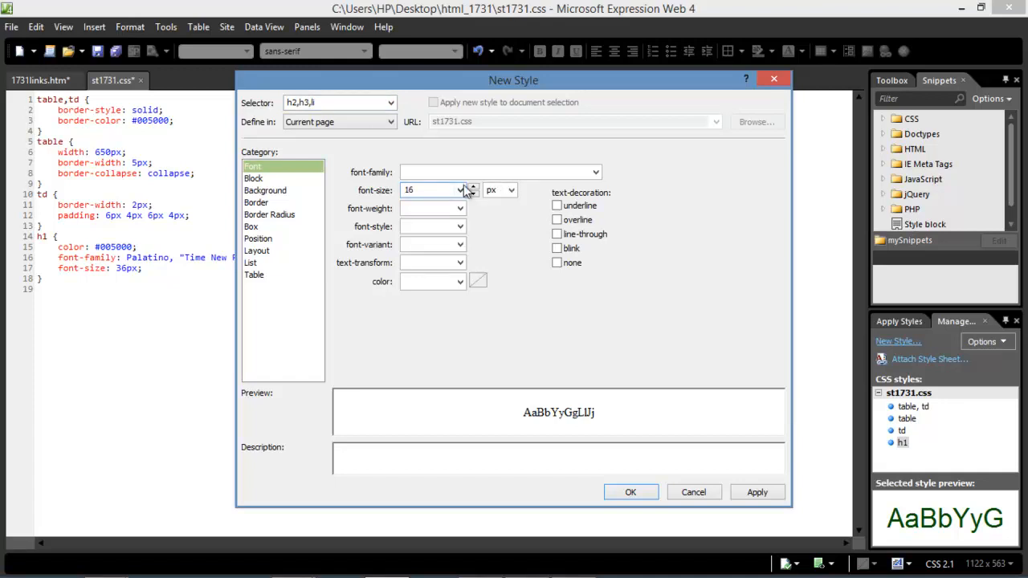
{"action": "left_click", "coordinate": [629, 493]}
{"action": "left_click", "coordinate": [102, 326]}
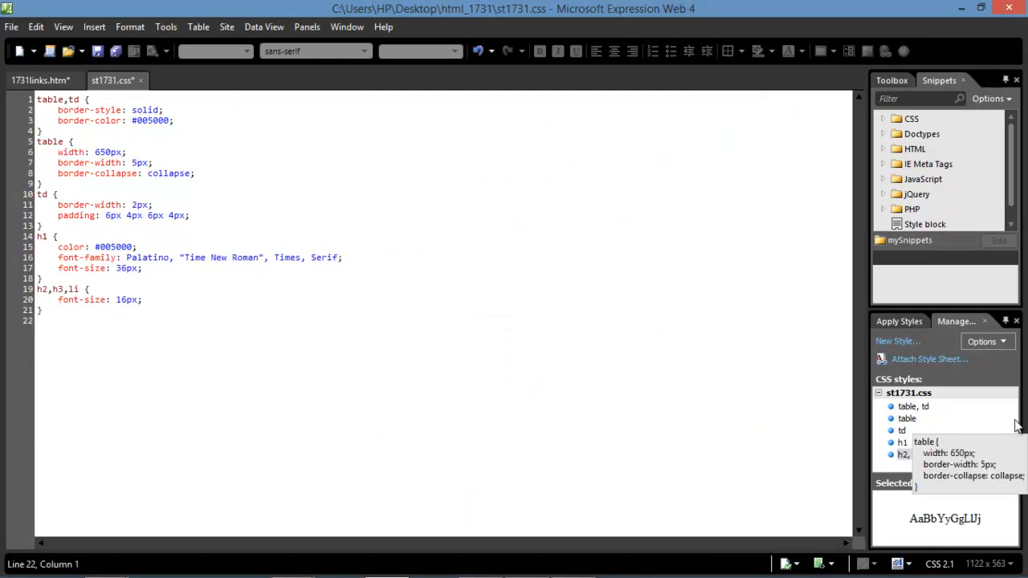
{"action": "mouse_move", "coordinate": [622, 577]}
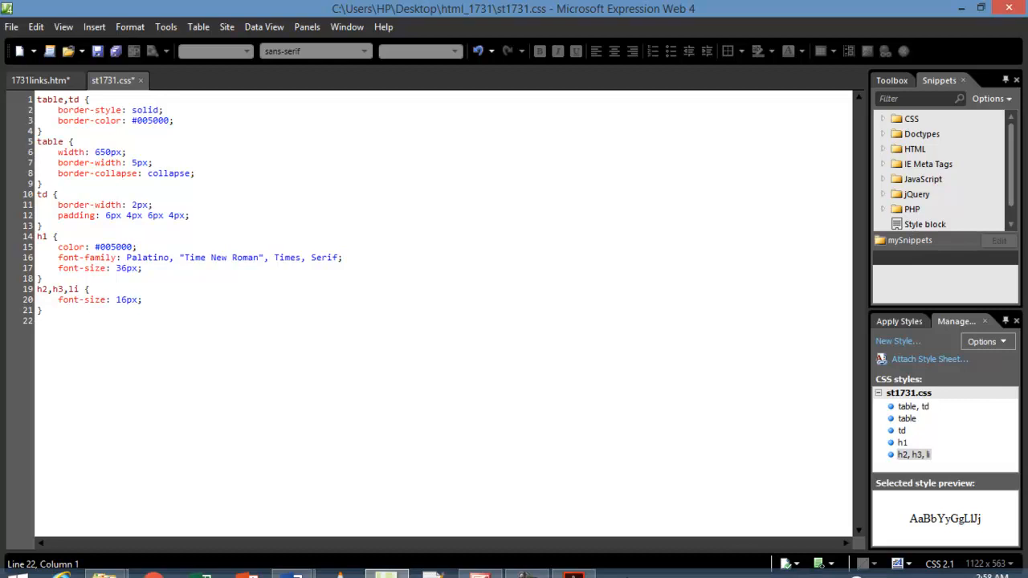
{"action": "left_click", "coordinate": [573, 565]}
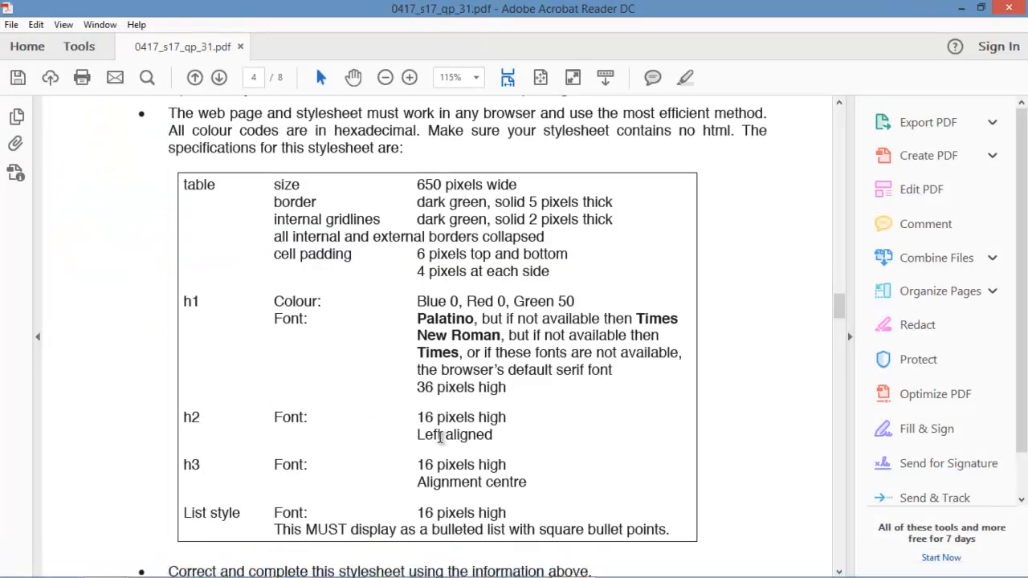
{"action": "mouse_move", "coordinate": [596, 572]}
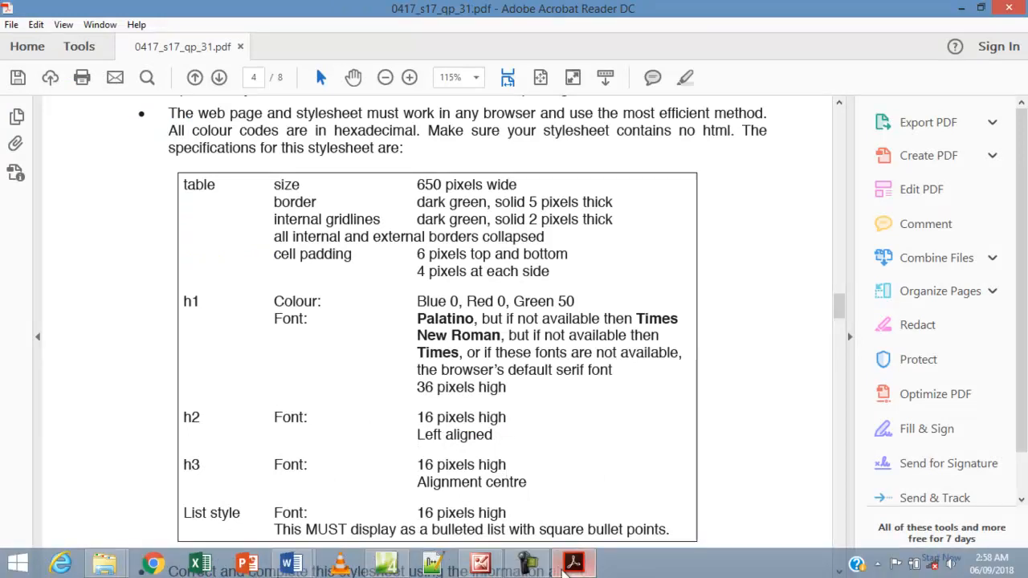
{"action": "left_click", "coordinate": [386, 564]}
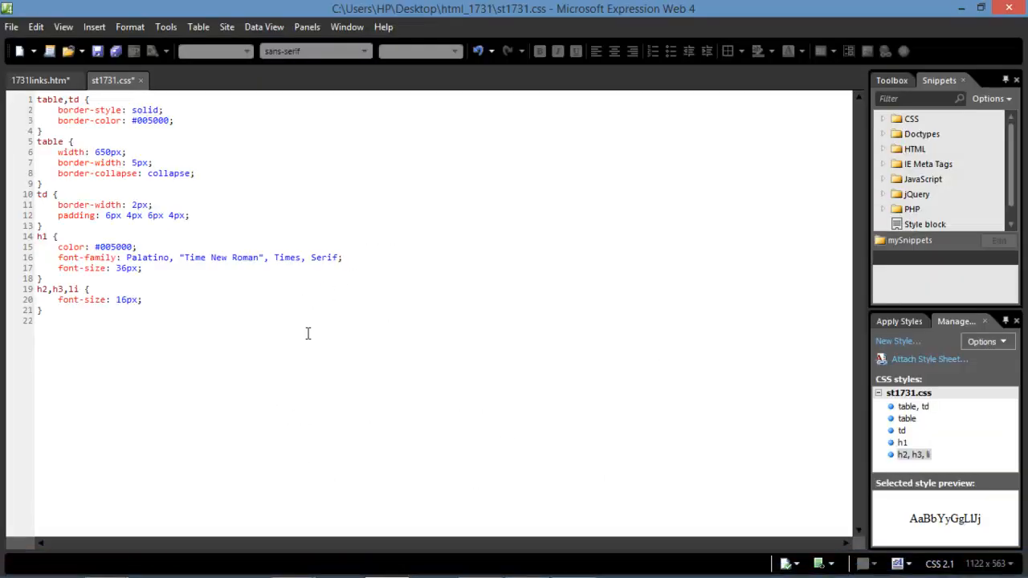
{"action": "left_click", "coordinate": [52, 321]}
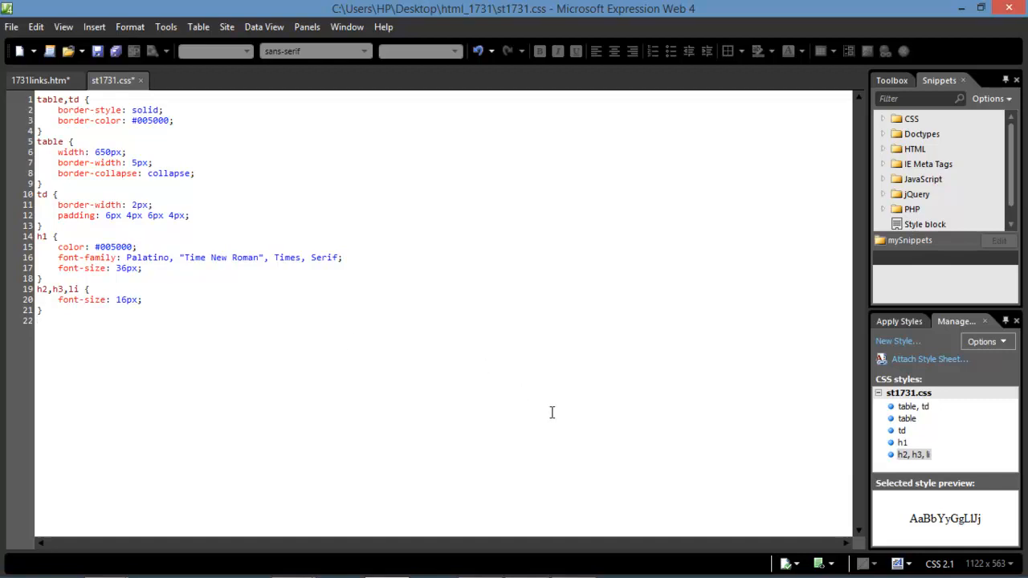
Add an h2 style rule with text-align set to left.
{"action": "left_click", "coordinate": [898, 341]}
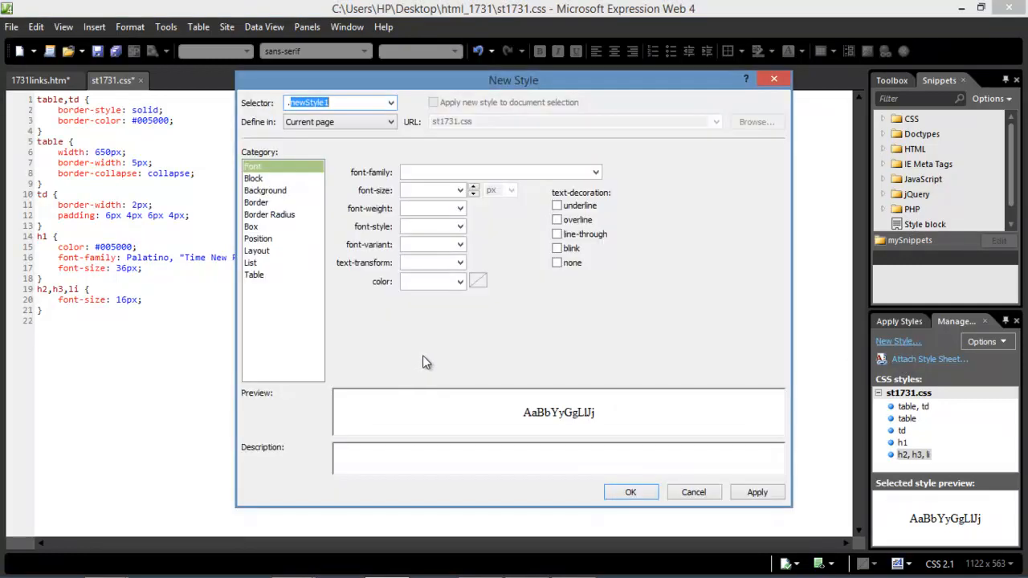
{"action": "key", "text": "BackSpace"}
{"action": "type", "text": "h2"}
{"action": "left_click", "coordinate": [260, 179]}
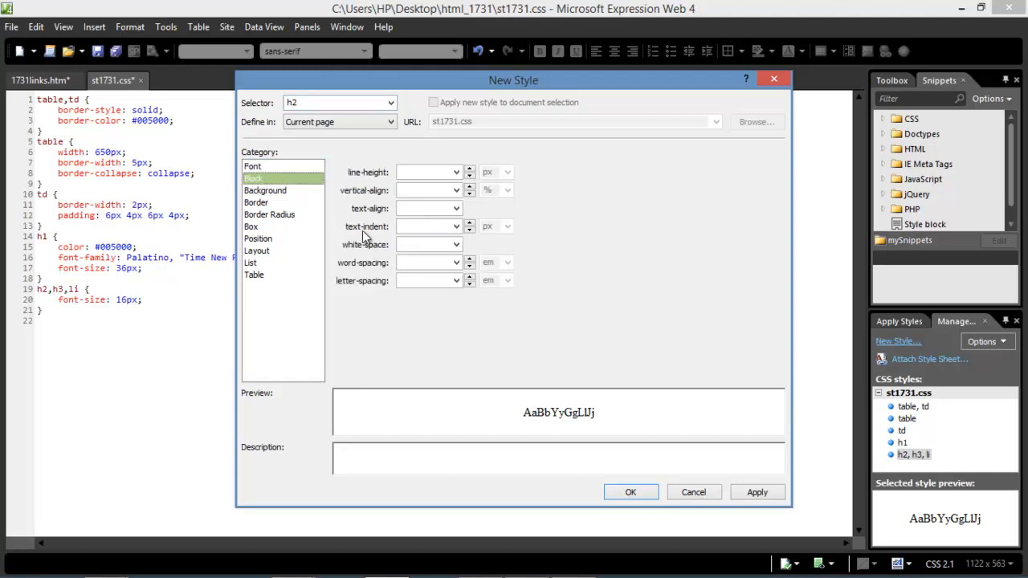
{"action": "left_click", "coordinate": [434, 211]}
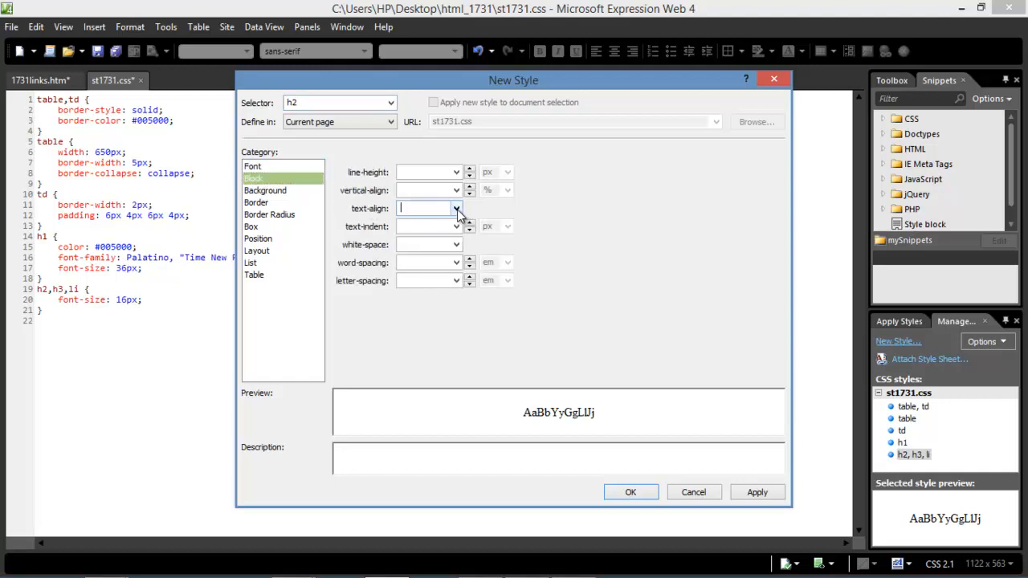
{"action": "left_click", "coordinate": [456, 209]}
{"action": "left_click", "coordinate": [434, 241]}
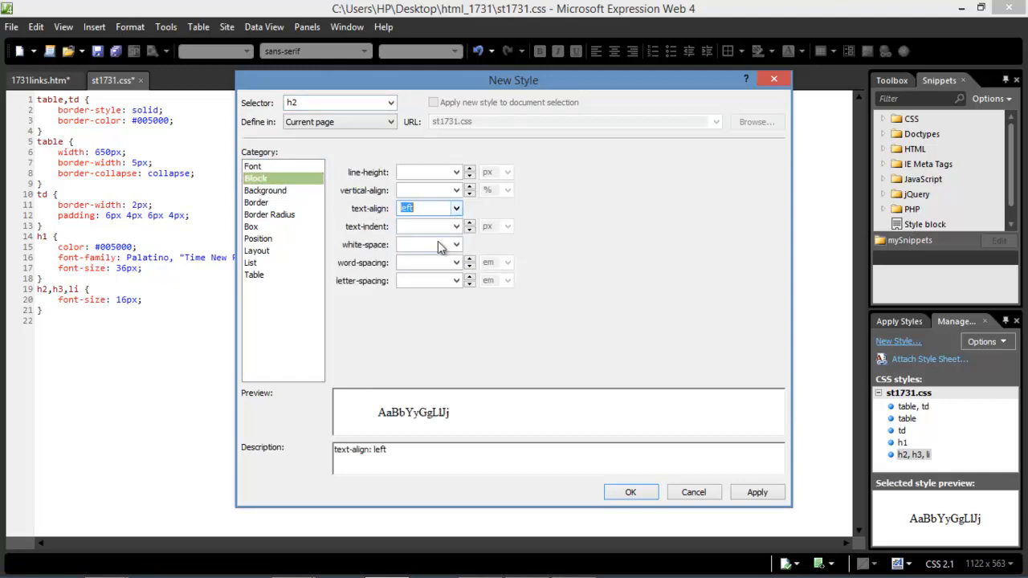
{"action": "left_click", "coordinate": [773, 492]}
{"action": "left_click", "coordinate": [619, 493]}
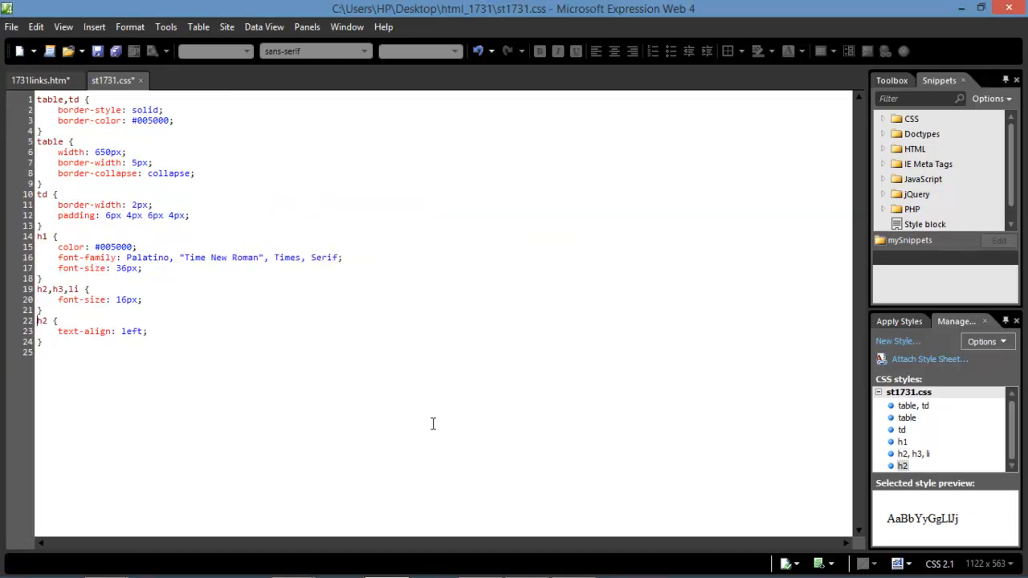
Start a new style named h3 at the end of the stylesheet, checking the spec.
{"action": "left_click", "coordinate": [67, 352]}
{"action": "left_click", "coordinate": [879, 346]}
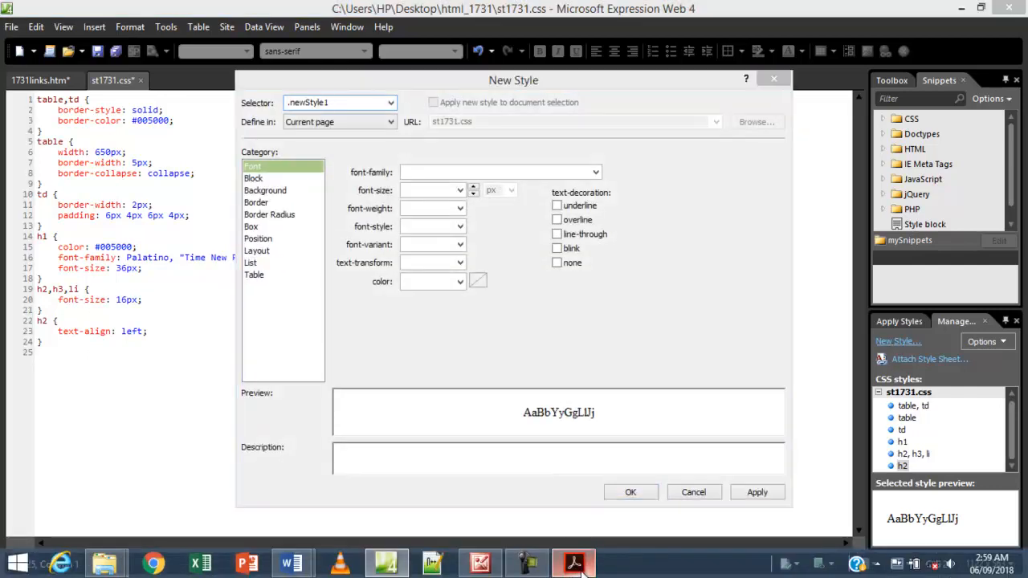
{"action": "left_click", "coordinate": [574, 563]}
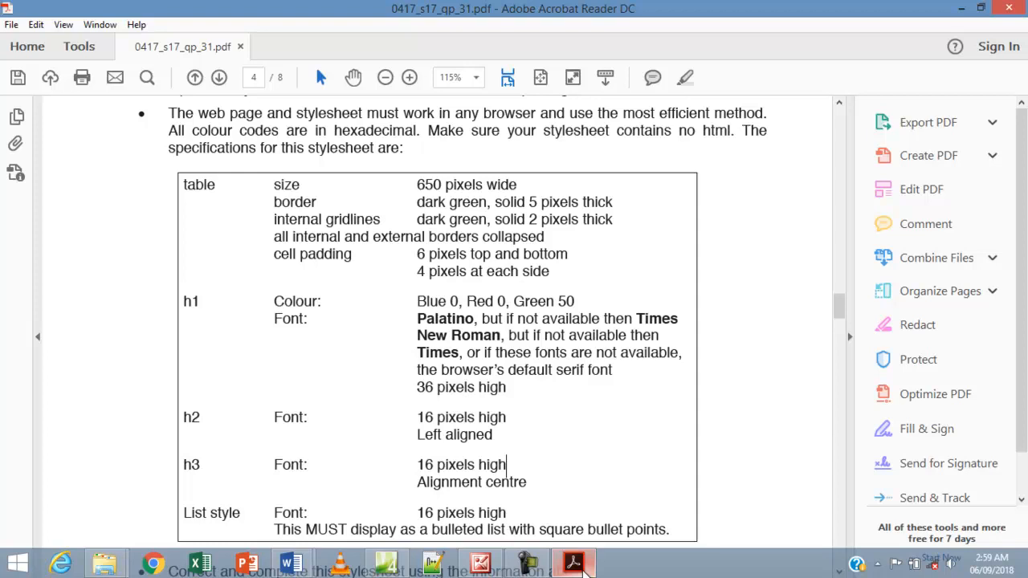
{"action": "left_click", "coordinate": [386, 563]}
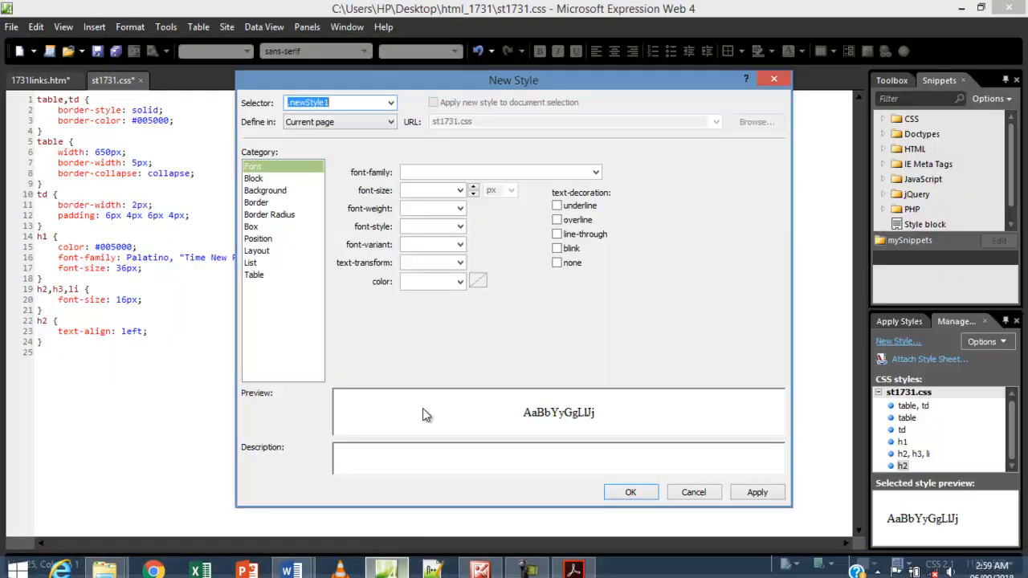
{"action": "left_click", "coordinate": [253, 178]}
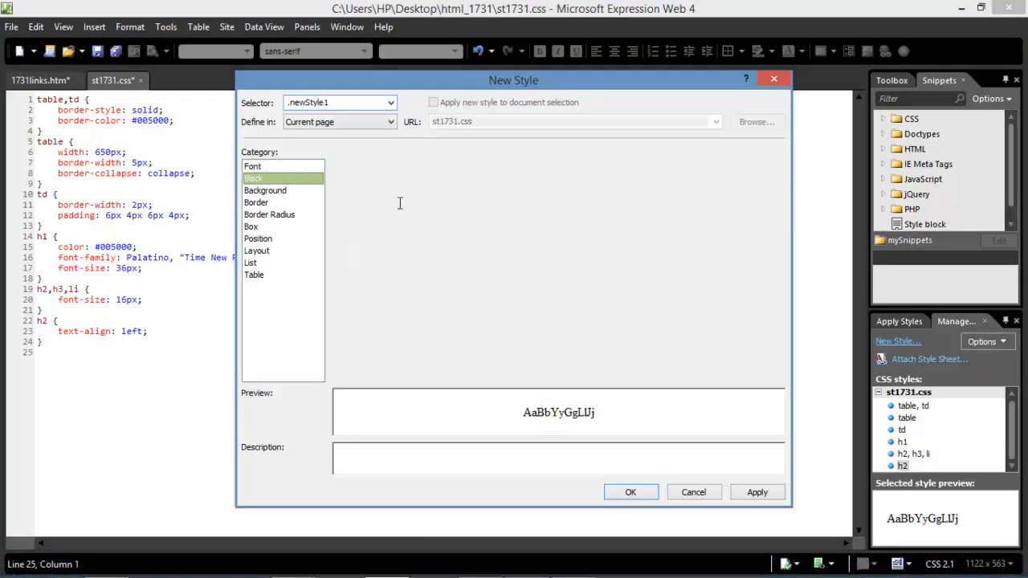
{"action": "left_click_drag", "start_coordinate": [354, 102], "coordinate": [250, 107]}
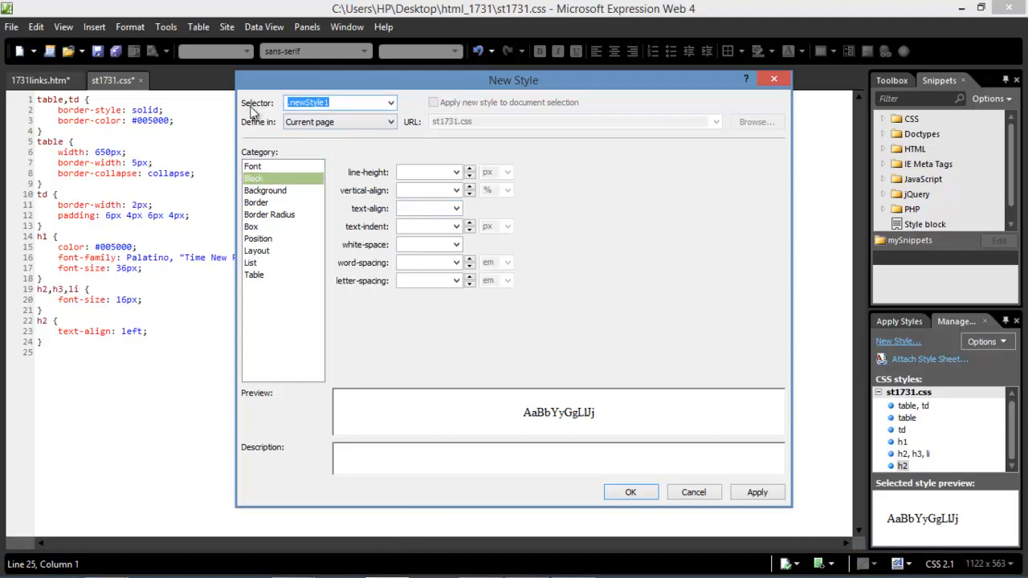
{"action": "key", "text": "BackSpace"}
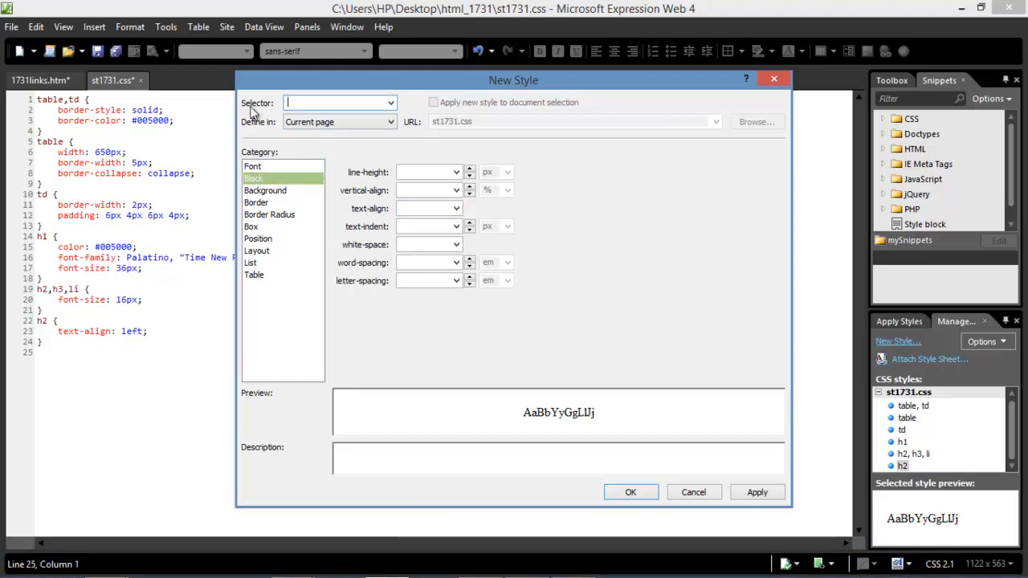
{"action": "type", "text": "h3"}
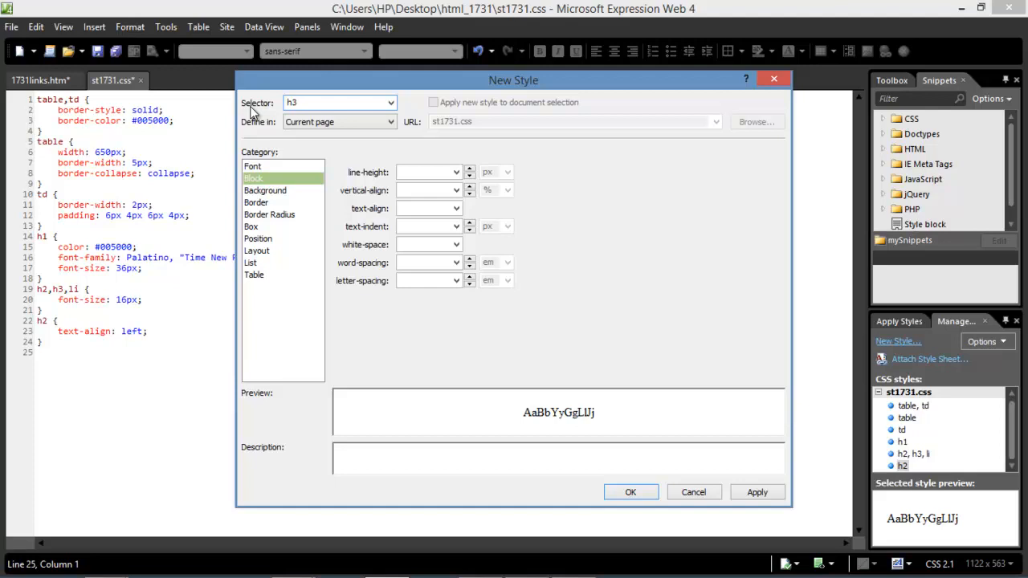
Set the h3 text-align to center, add the rule, and view the PDF specification.
{"action": "left_click", "coordinate": [455, 210]}
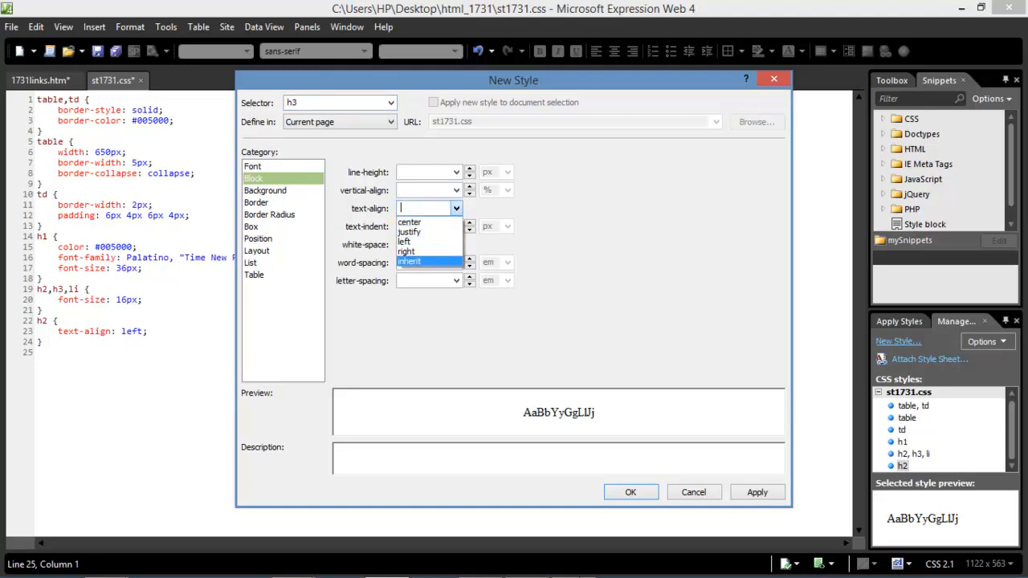
{"action": "left_click", "coordinate": [576, 564]}
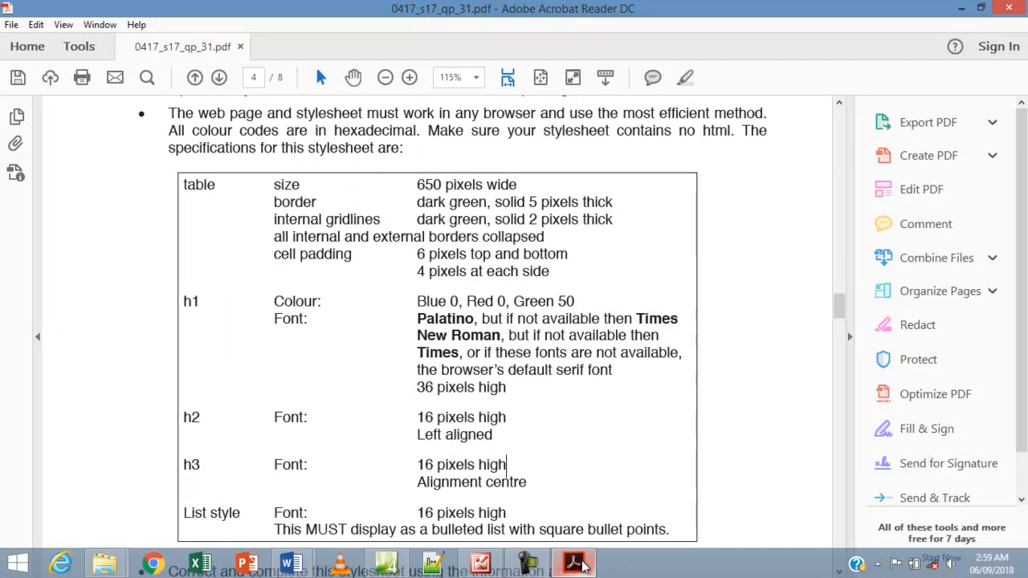
{"action": "left_click", "coordinate": [583, 568]}
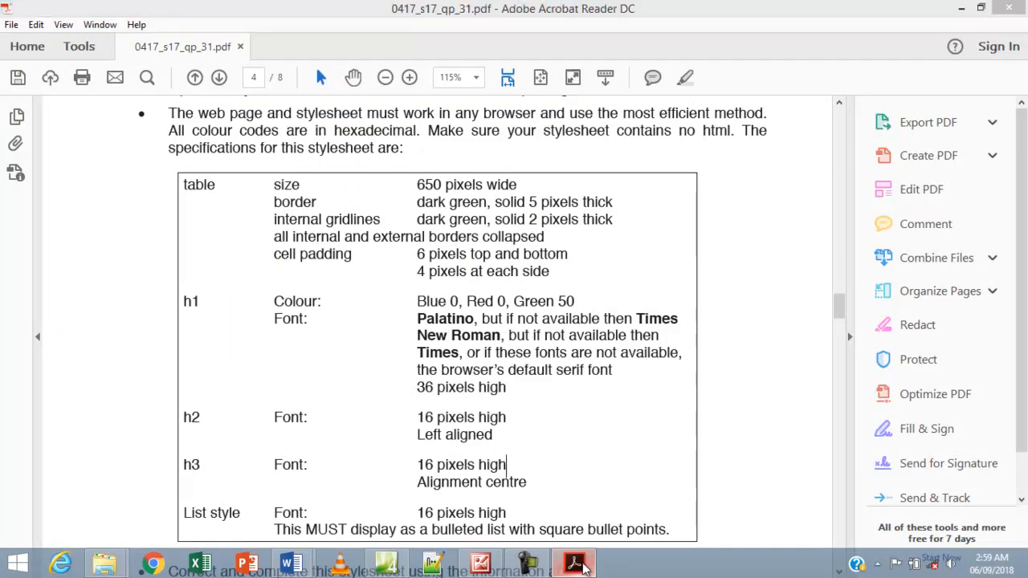
{"action": "left_click", "coordinate": [455, 208]}
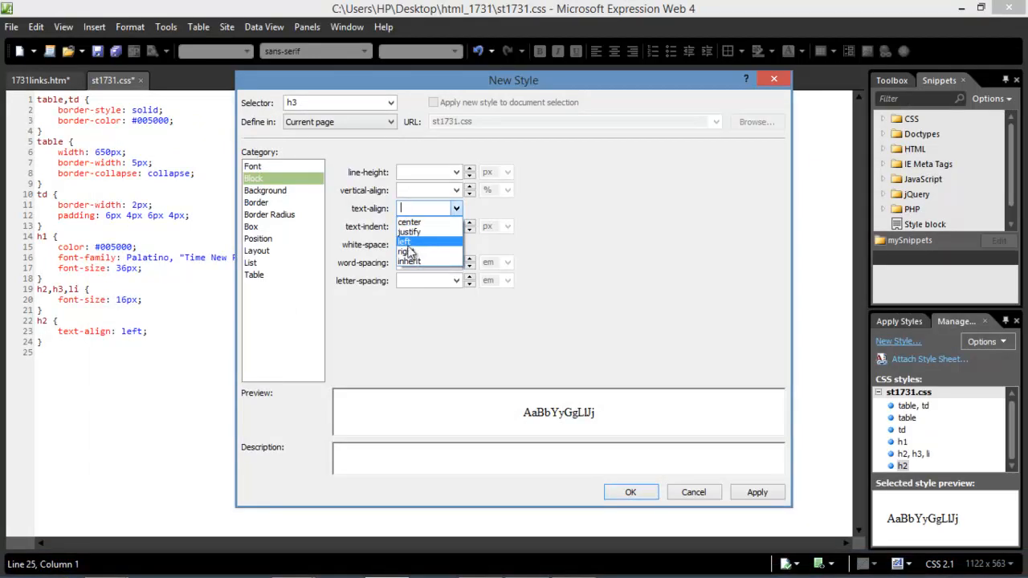
{"action": "left_click", "coordinate": [418, 221]}
{"action": "left_click", "coordinate": [746, 497]}
{"action": "left_click", "coordinate": [629, 493]}
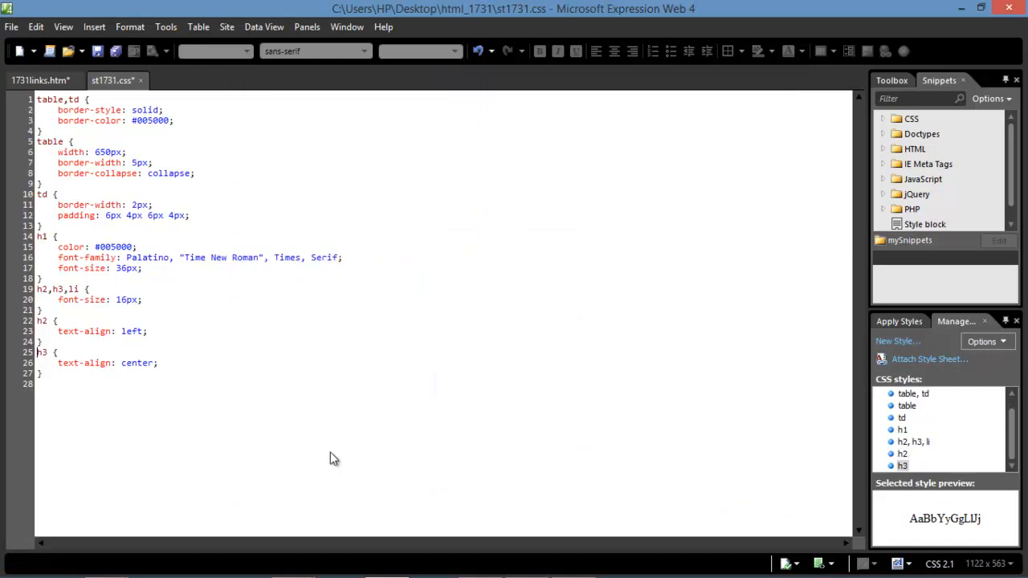
{"action": "mouse_move", "coordinate": [391, 569]}
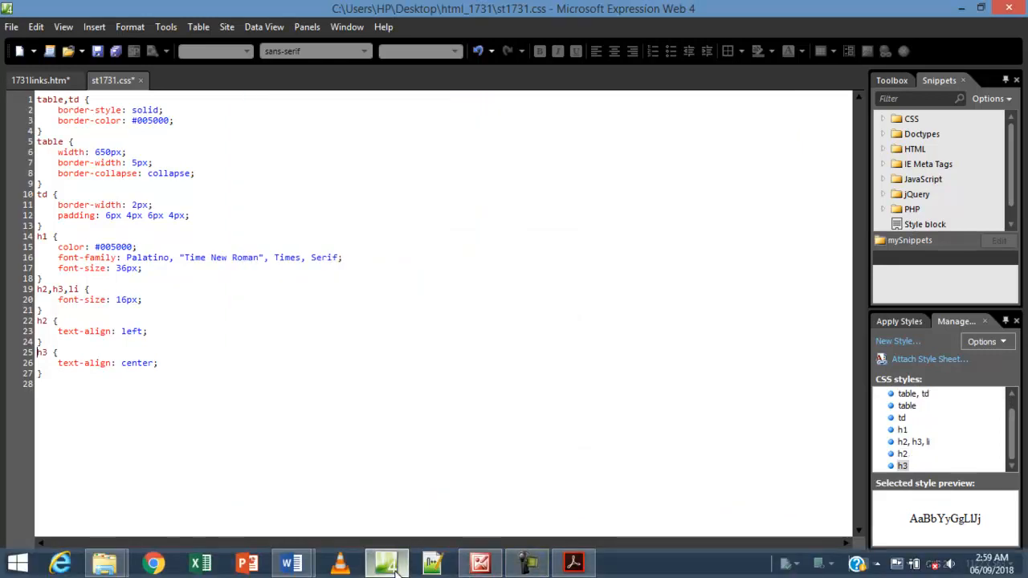
{"action": "left_click", "coordinate": [574, 562]}
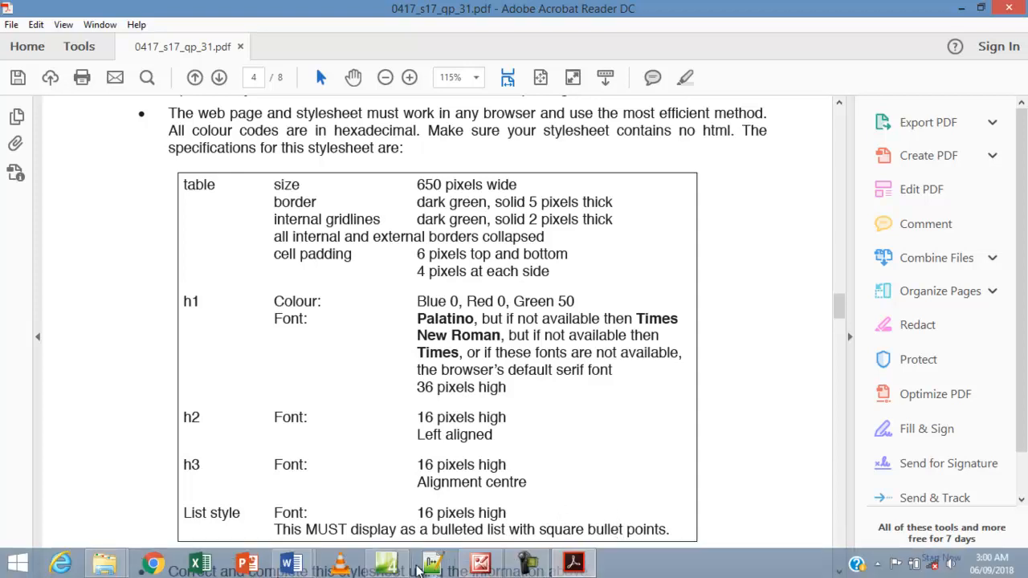
Start a new style rule with li chosen as the selector.
{"action": "left_click", "coordinate": [387, 564]}
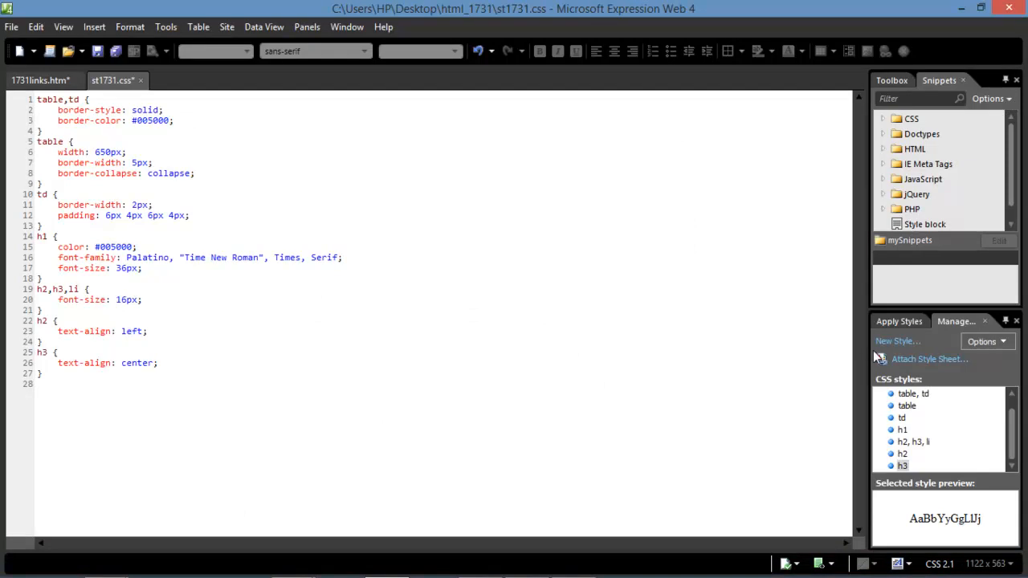
{"action": "left_click", "coordinate": [892, 341]}
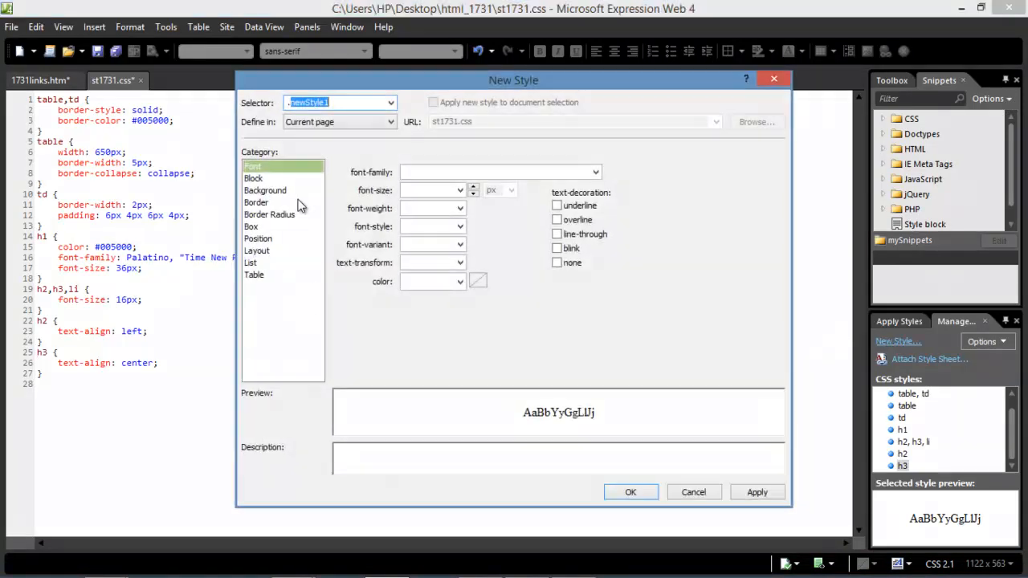
{"action": "left_click", "coordinate": [389, 106]}
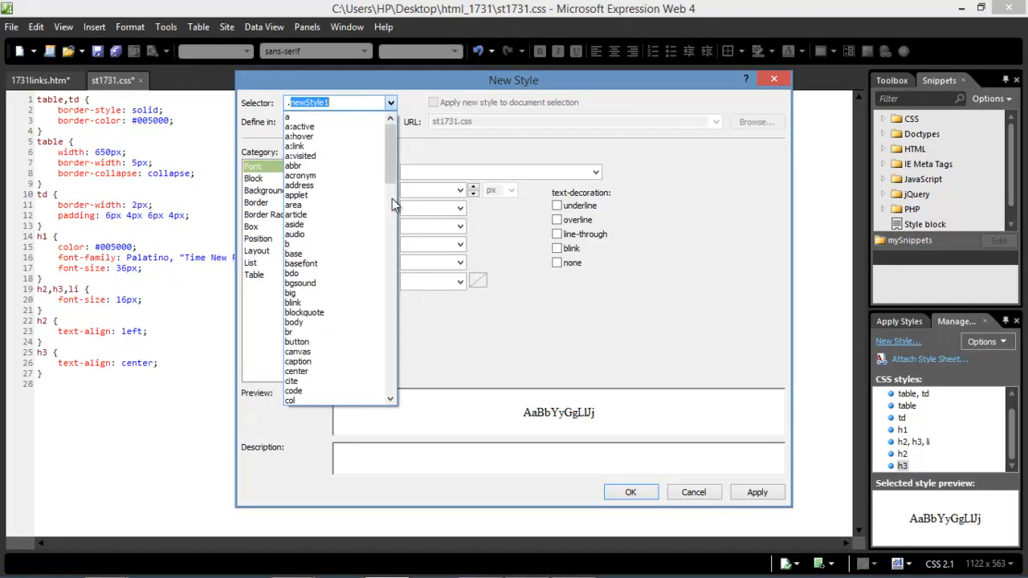
{"action": "left_click_drag", "start_coordinate": [396, 176], "coordinate": [395, 247]}
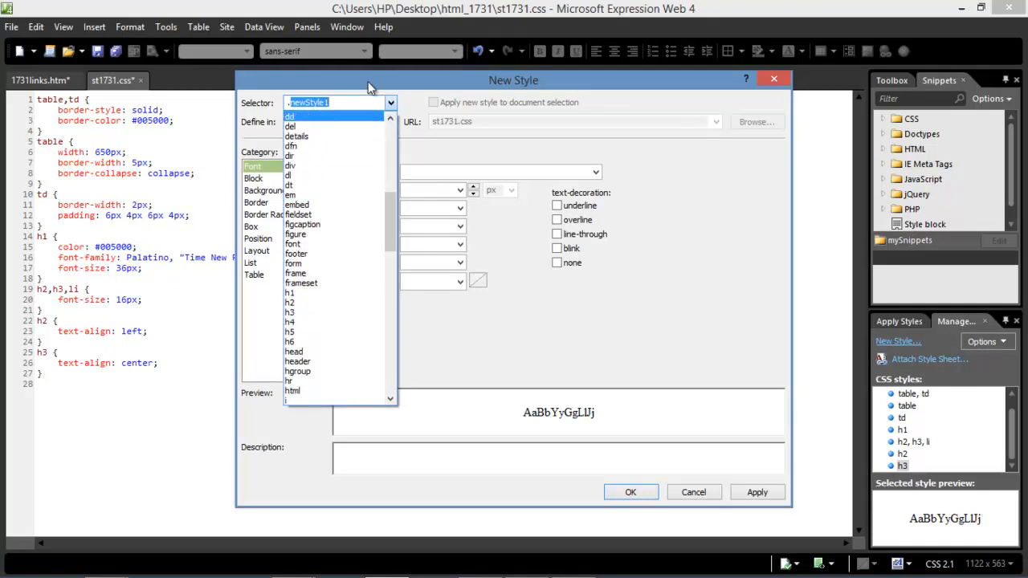
{"action": "type", "text": "."}
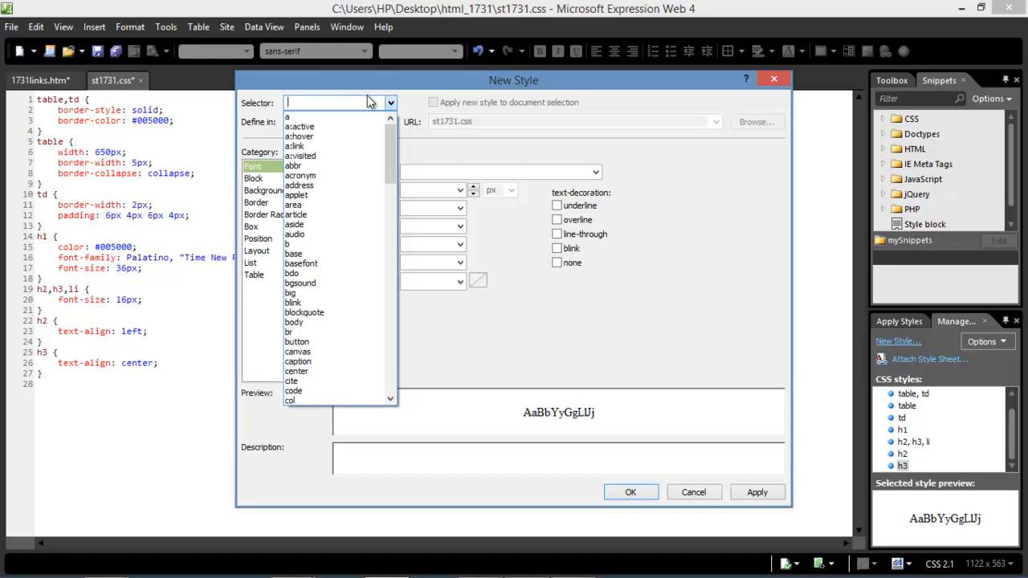
{"action": "type", "text": "l"}
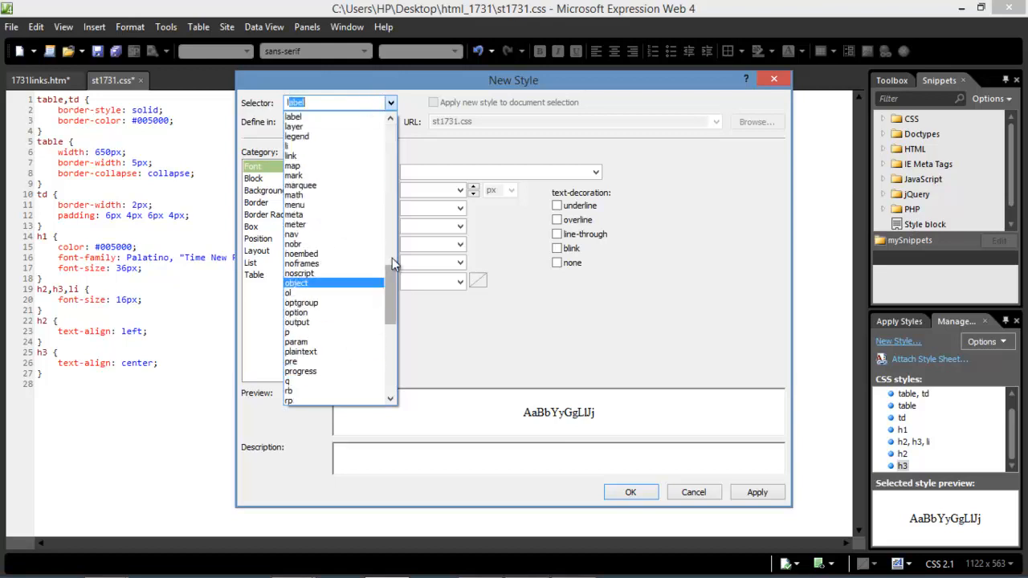
{"action": "left_click", "coordinate": [341, 146]}
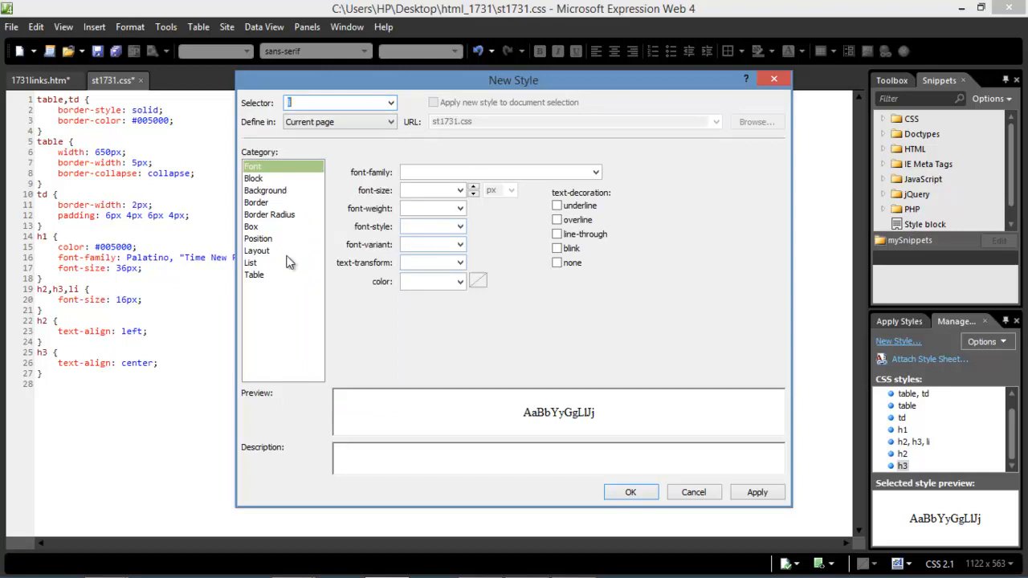
Set the li list-style-type to square and add the rule to st1731.css.
{"action": "left_click", "coordinate": [255, 264]}
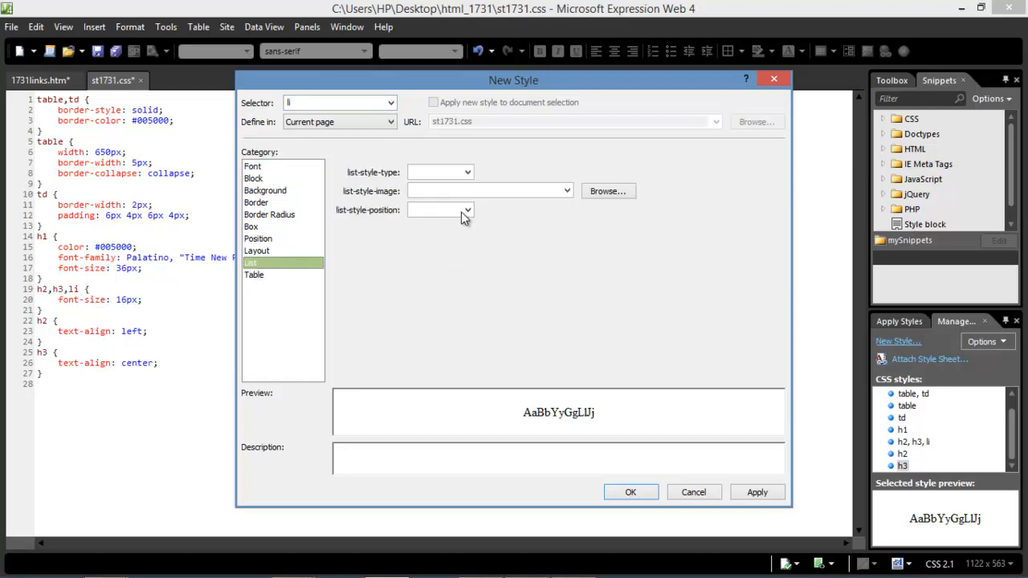
{"action": "left_click", "coordinate": [468, 172]}
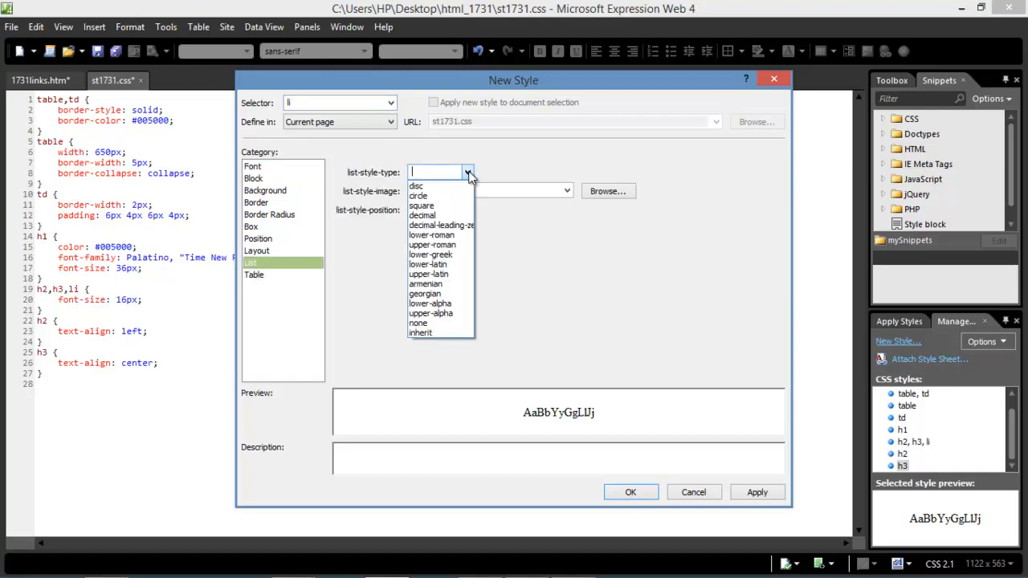
{"action": "left_click", "coordinate": [447, 210]}
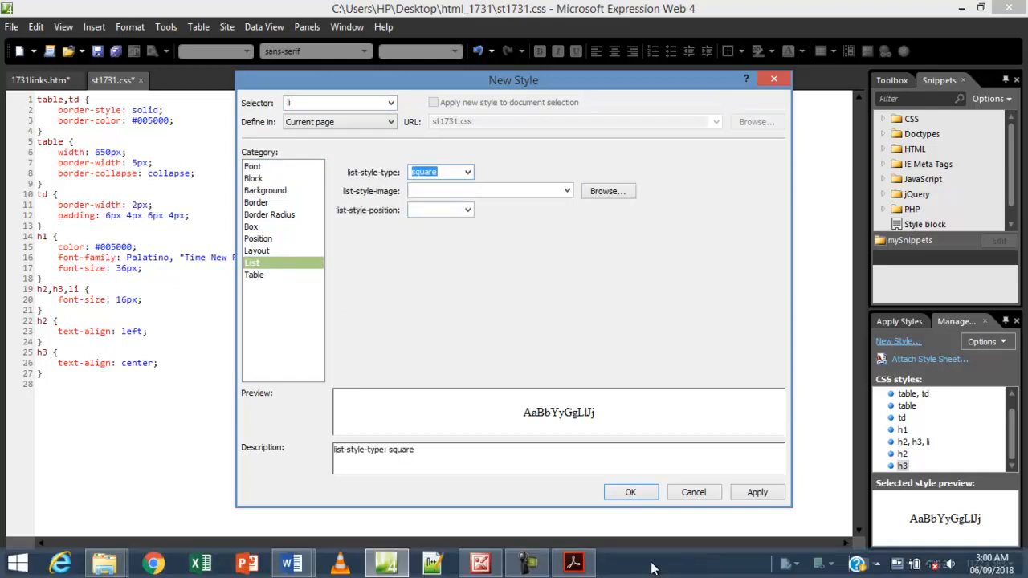
{"action": "left_click", "coordinate": [583, 564]}
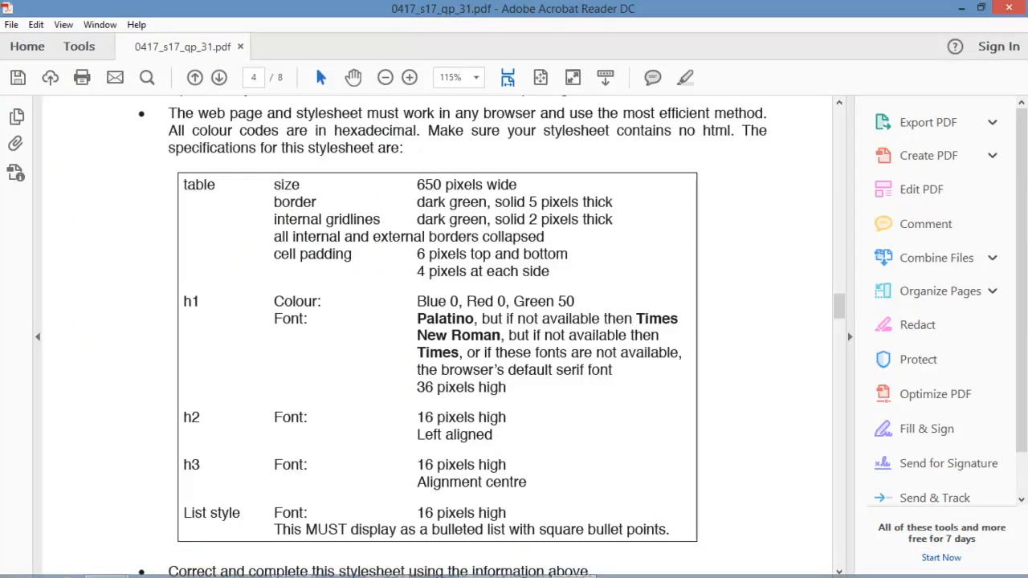
{"action": "left_click", "coordinate": [387, 564]}
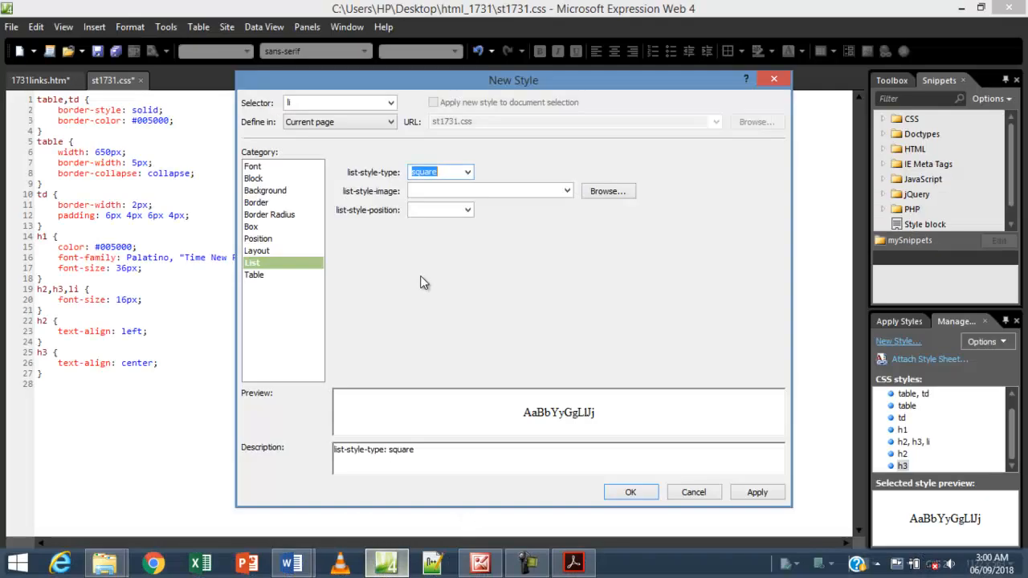
{"action": "left_click", "coordinate": [752, 492]}
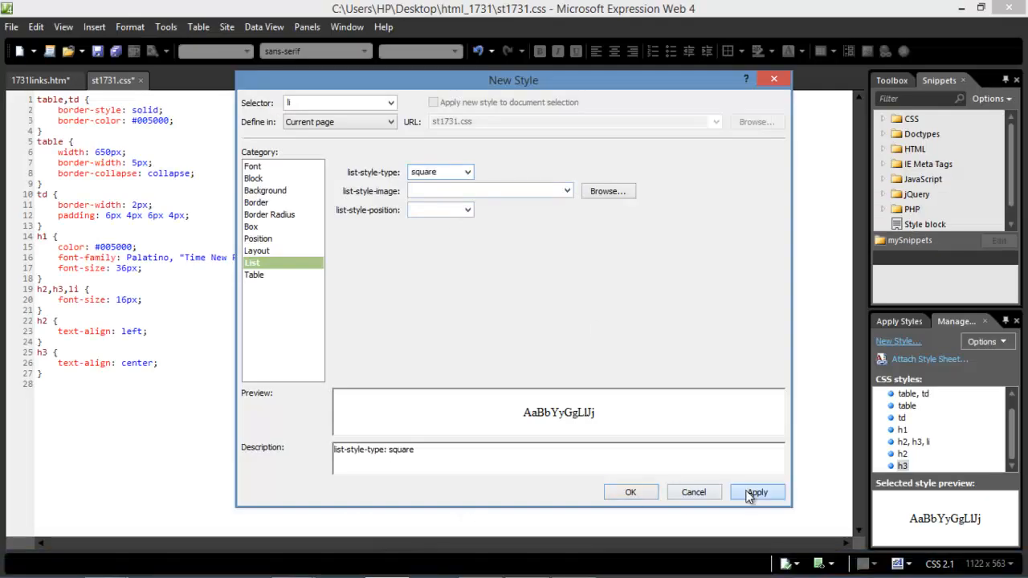
{"action": "left_click", "coordinate": [631, 493]}
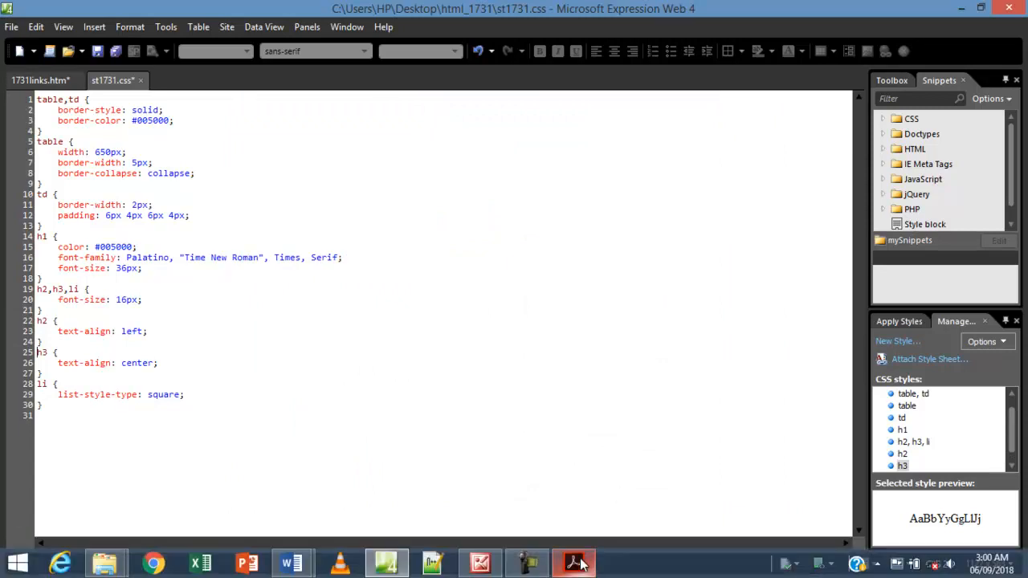
Highlight the 'Correct and complete this stylesheet' and name-comment instructions in the exam paper.
{"action": "left_click", "coordinate": [576, 564]}
{"action": "scroll", "coordinate": [434, 398], "scroll_direction": "down", "scroll_amount": 1}
{"action": "left_click_drag", "start_coordinate": [510, 436], "coordinate": [434, 442]}
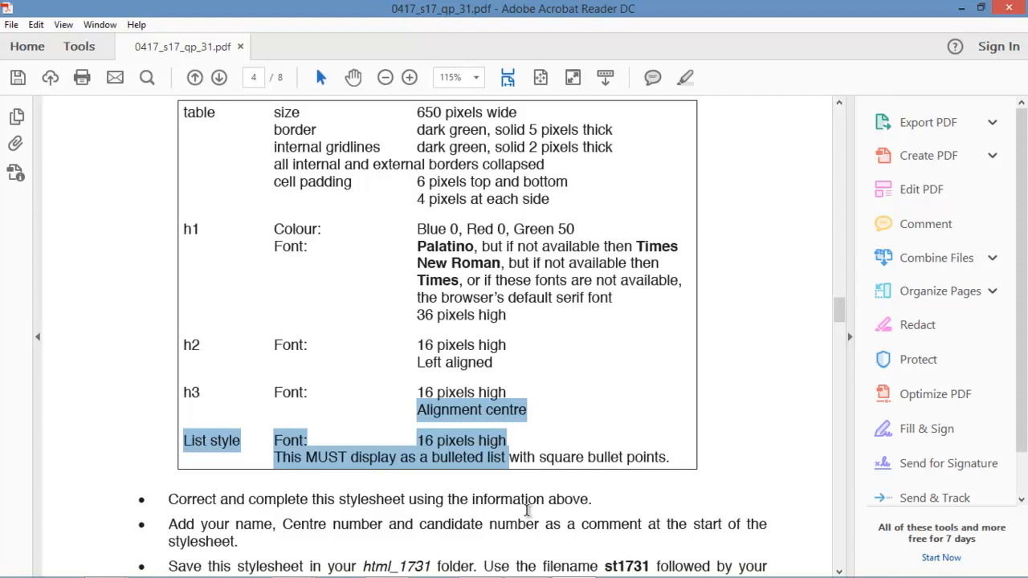
{"action": "scroll", "coordinate": [528, 510], "scroll_direction": "down", "scroll_amount": 3}
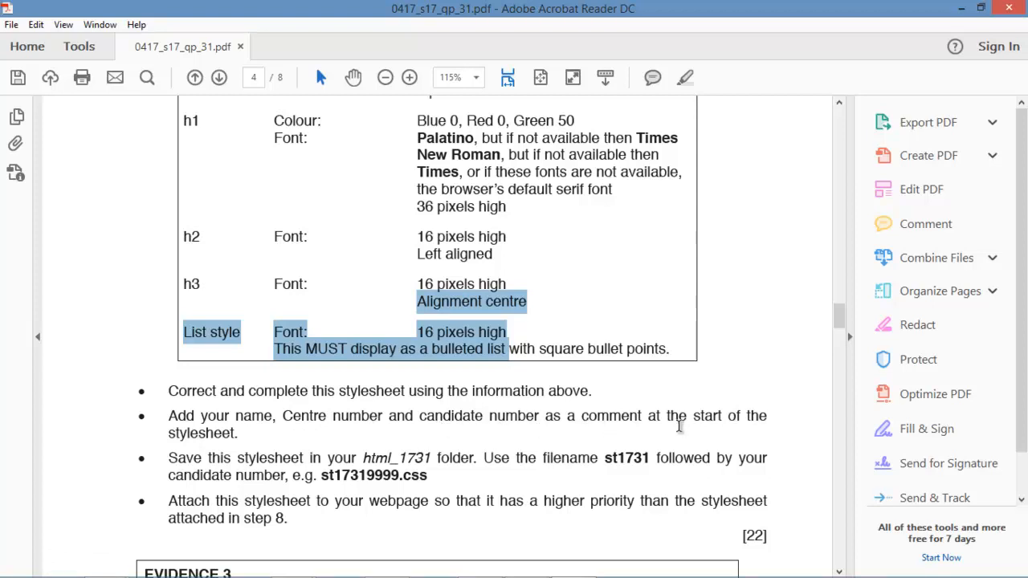
{"action": "left_click_drag", "start_coordinate": [238, 434], "coordinate": [170, 391]}
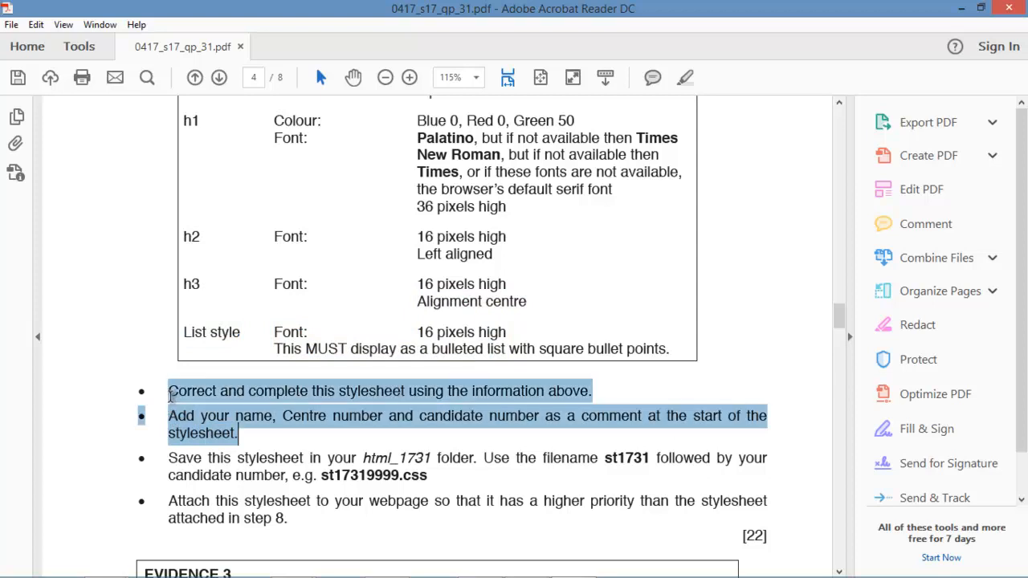
{"action": "right_click", "coordinate": [216, 394]}
{"action": "left_click", "coordinate": [268, 441]}
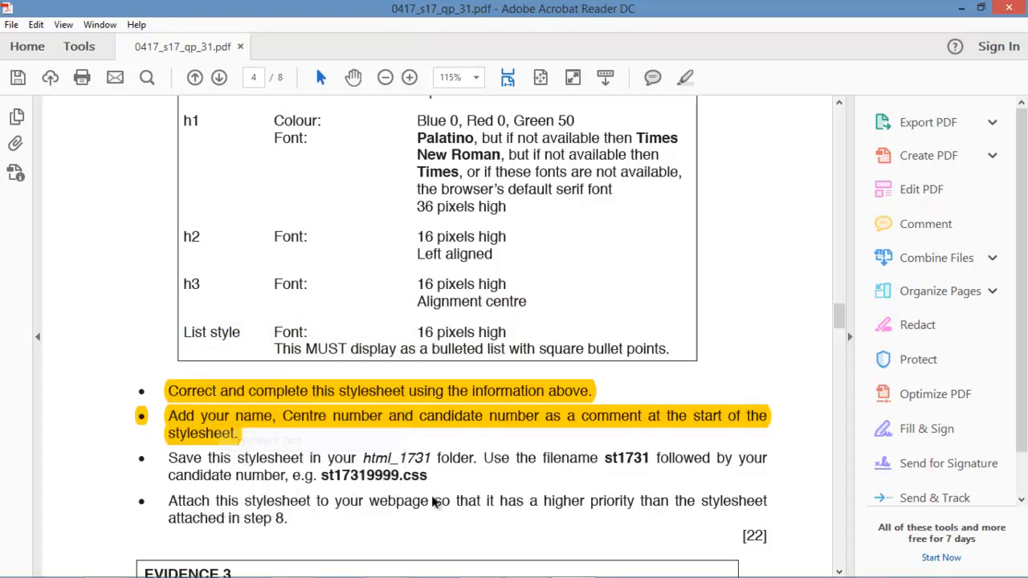
{"action": "mouse_move", "coordinate": [494, 572]}
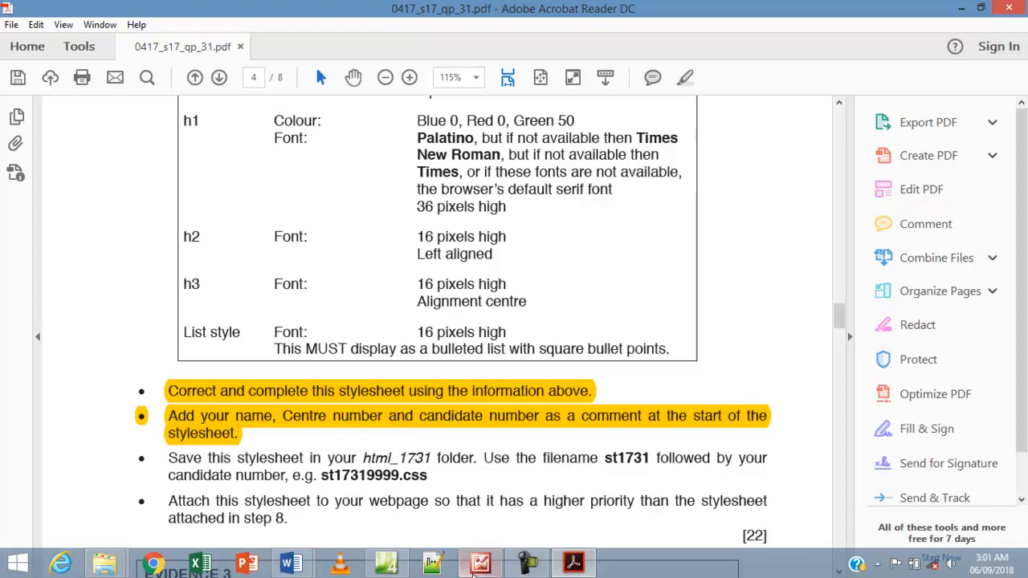
{"action": "left_click", "coordinate": [386, 564]}
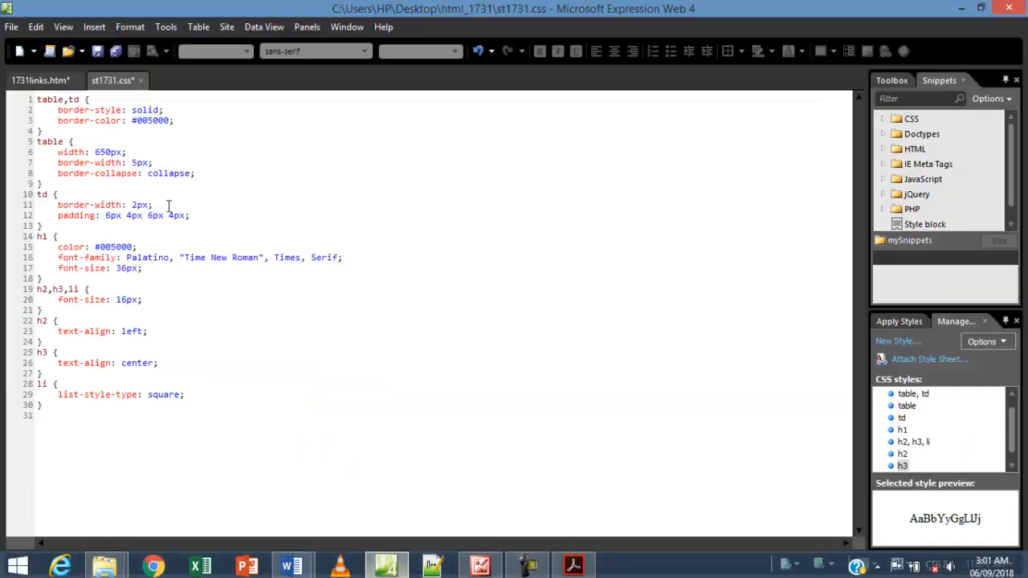
Insert a /* comment */ with the candidate's name, centre number and candidate number on line 1, then save.
{"action": "left_click", "coordinate": [38, 98]}
{"action": "type", "text": "/"}
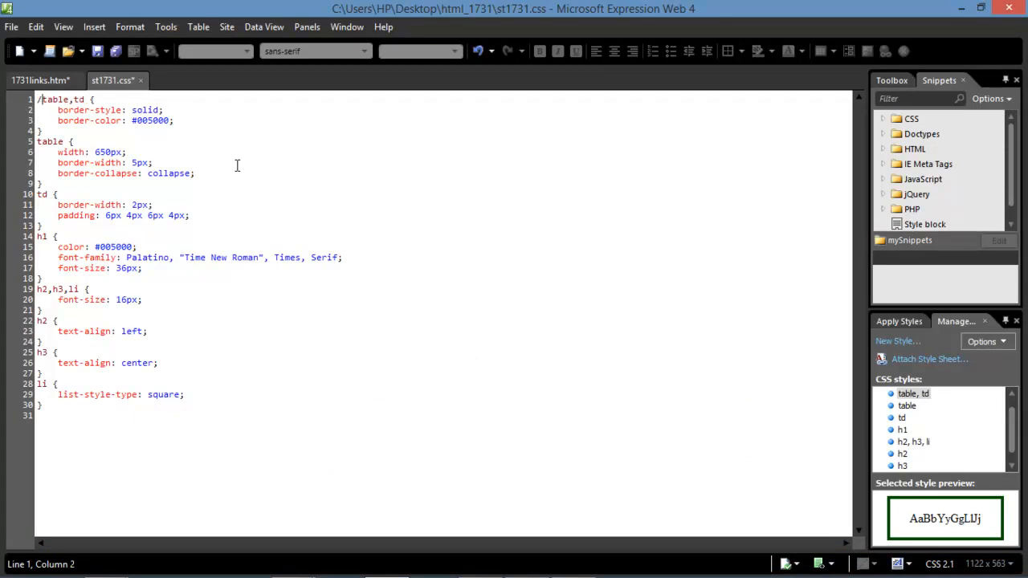
{"action": "type", "text": "*"}
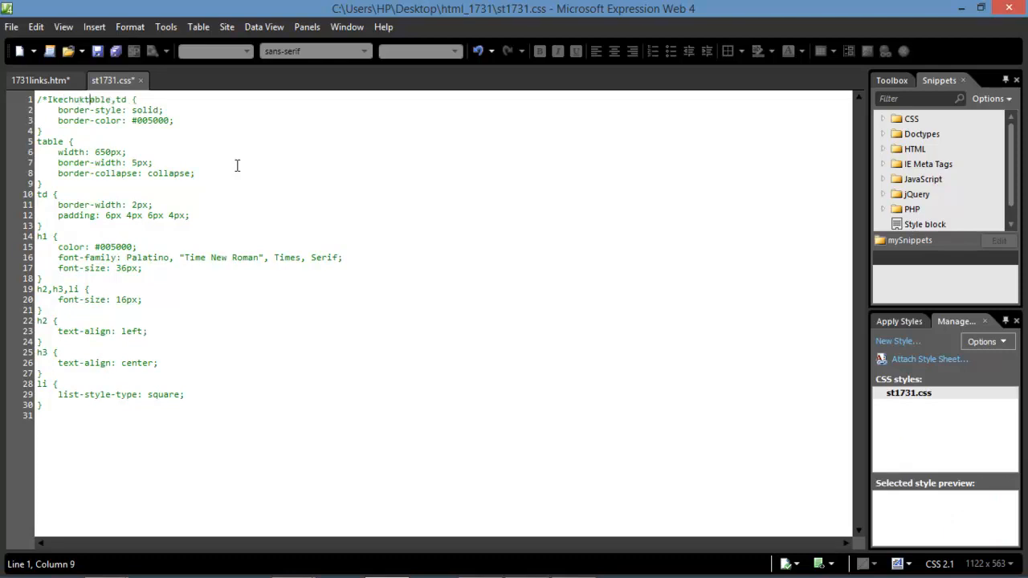
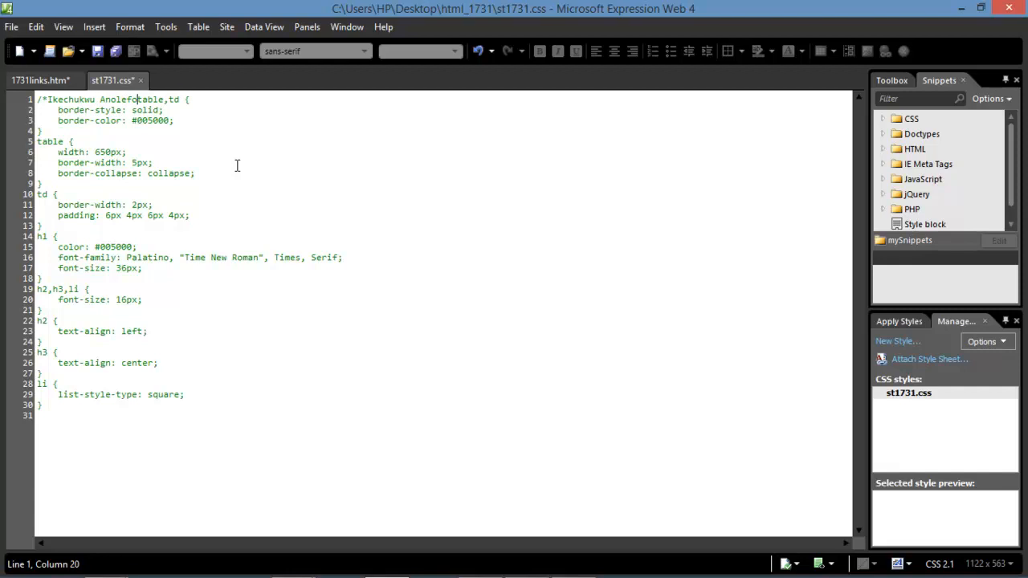
{"action": "type", "text": ", NG001, 00"}
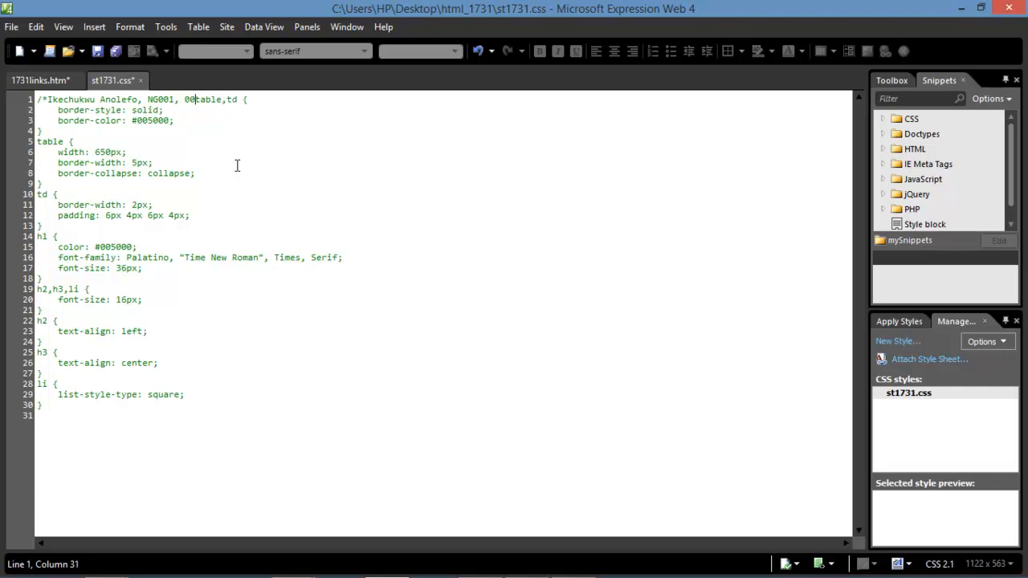
{"action": "type", "text": "1*/"}
{"action": "key", "text": "Return"}
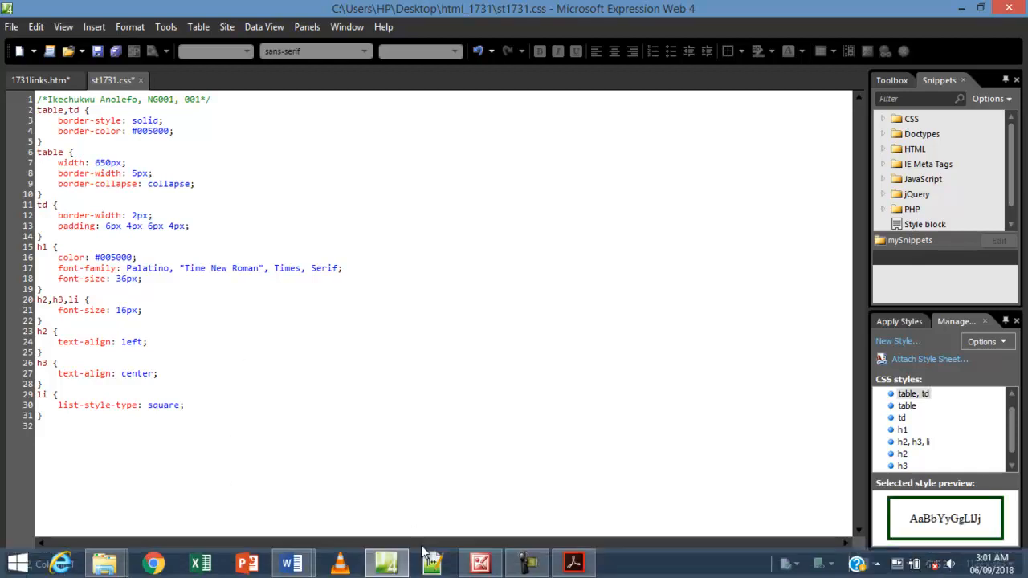
{"action": "left_click", "coordinate": [115, 51]}
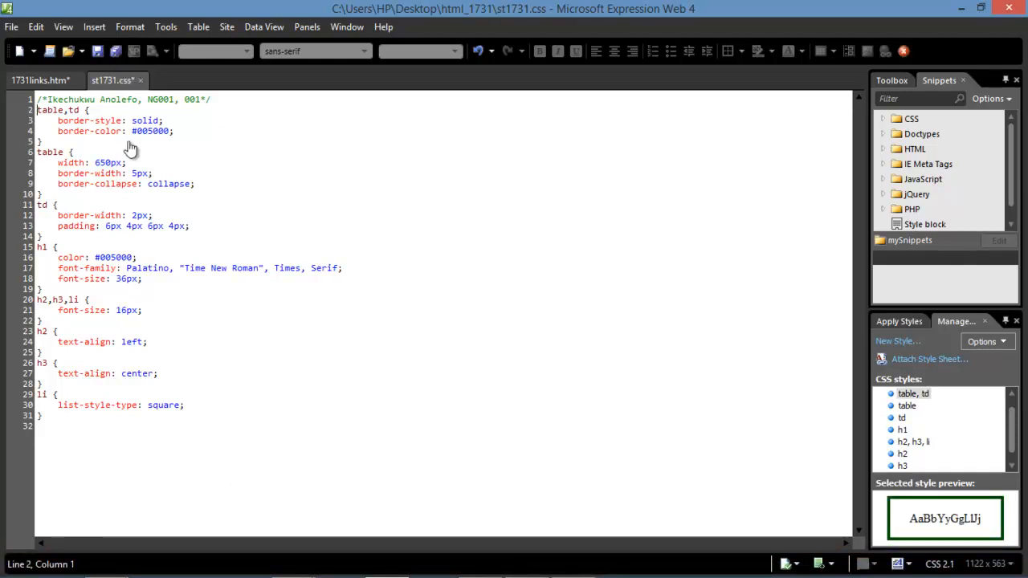
Save the stylesheet and select the required filename st1731 in the exam instructions.
{"action": "left_click", "coordinate": [95, 53]}
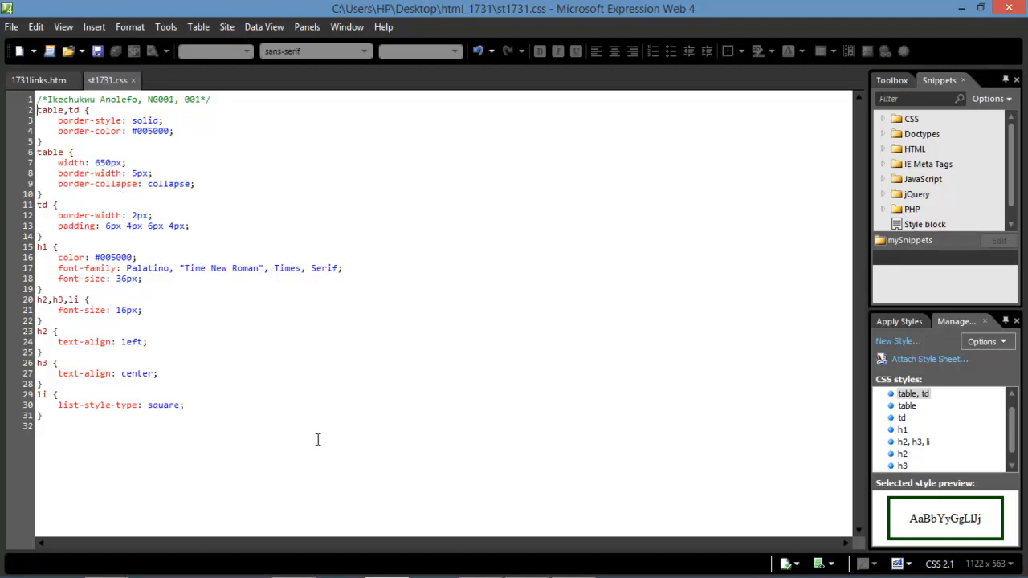
{"action": "mouse_move", "coordinate": [301, 576]}
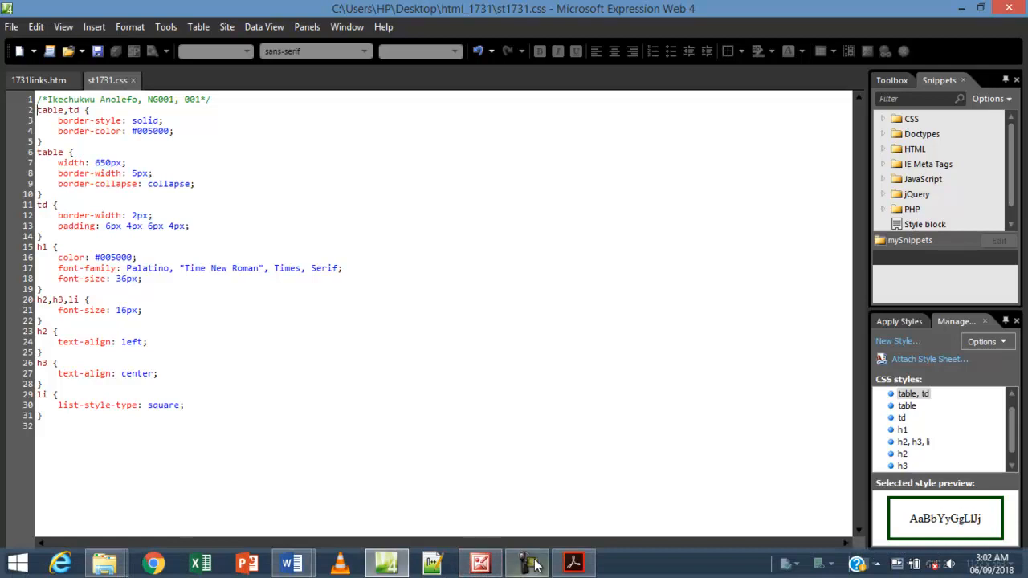
{"action": "left_click", "coordinate": [574, 564]}
{"action": "scroll", "coordinate": [312, 397], "scroll_direction": "down", "scroll_amount": 3}
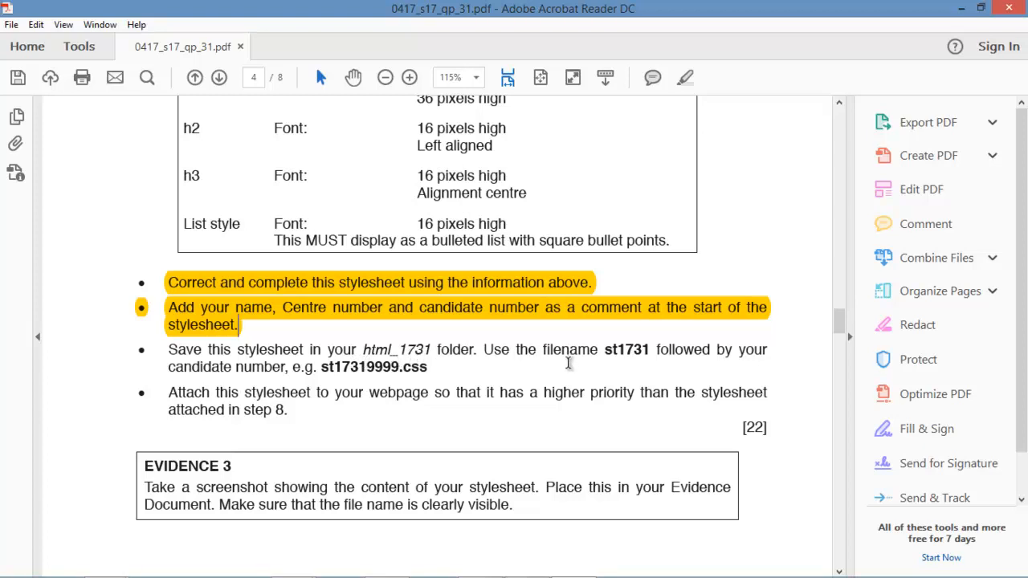
{"action": "left_click_drag", "start_coordinate": [605, 351], "coordinate": [636, 364]}
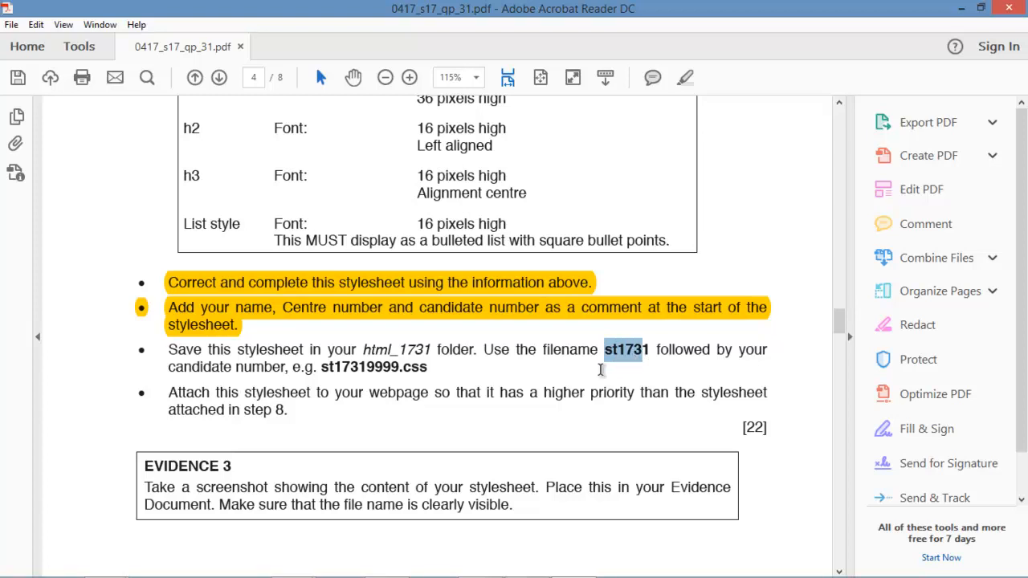
{"action": "mouse_move", "coordinate": [486, 576]}
{"action": "left_click", "coordinate": [384, 565]}
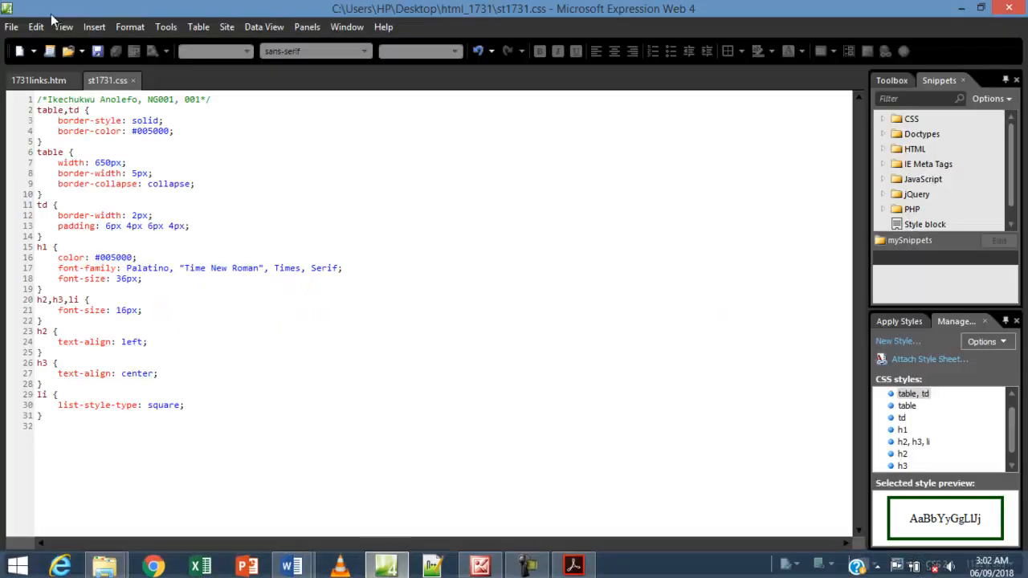
Start Save As for the stylesheet and check the exam PDF for the required file name.
{"action": "left_click", "coordinate": [11, 26]}
{"action": "left_click", "coordinate": [35, 137]}
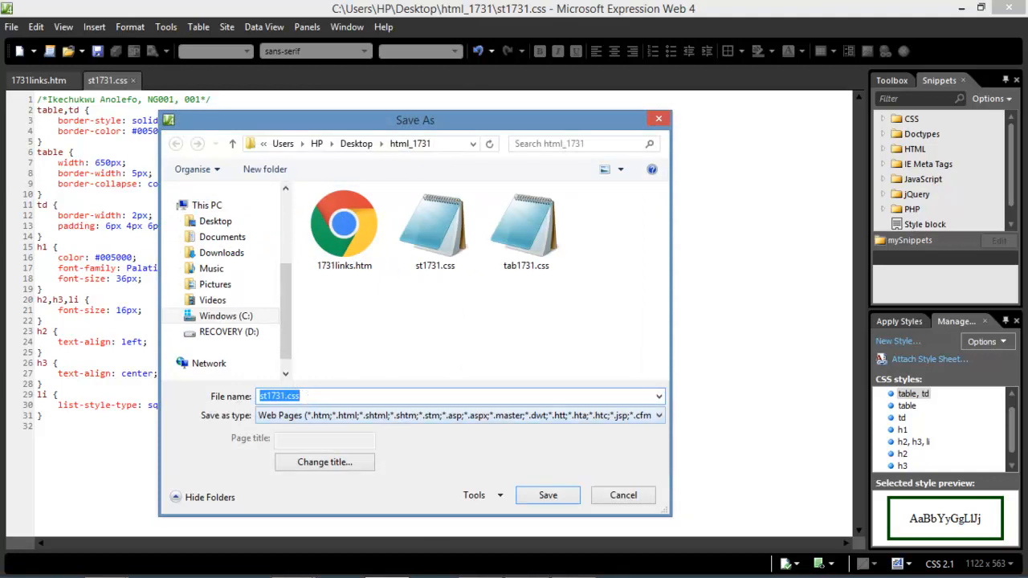
{"action": "left_click", "coordinate": [573, 565]}
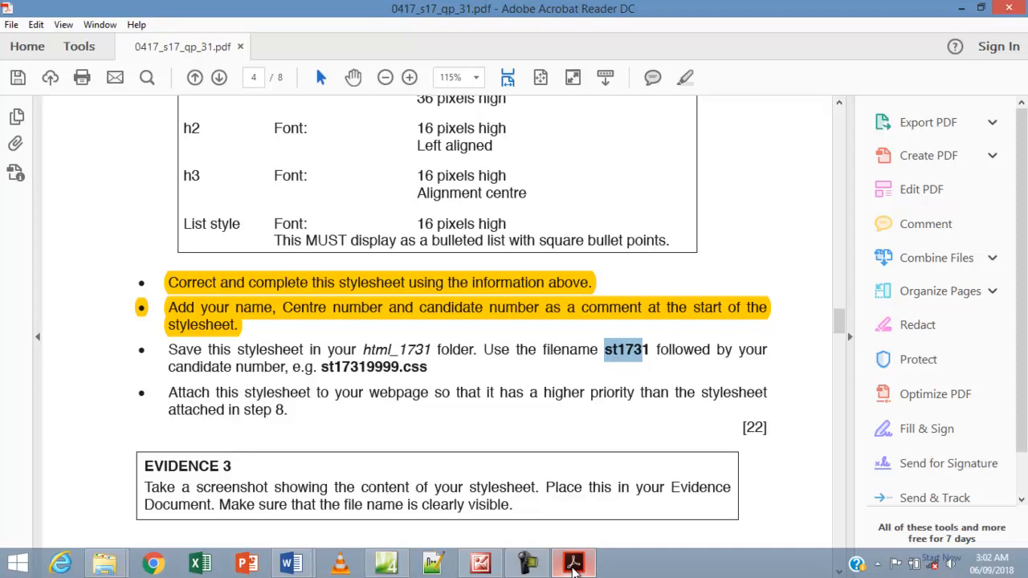
Change the file name to st1731001.css, then recheck the naming format in the exam PDF.
{"action": "left_click", "coordinate": [385, 564]}
{"action": "left_click", "coordinate": [306, 396]}
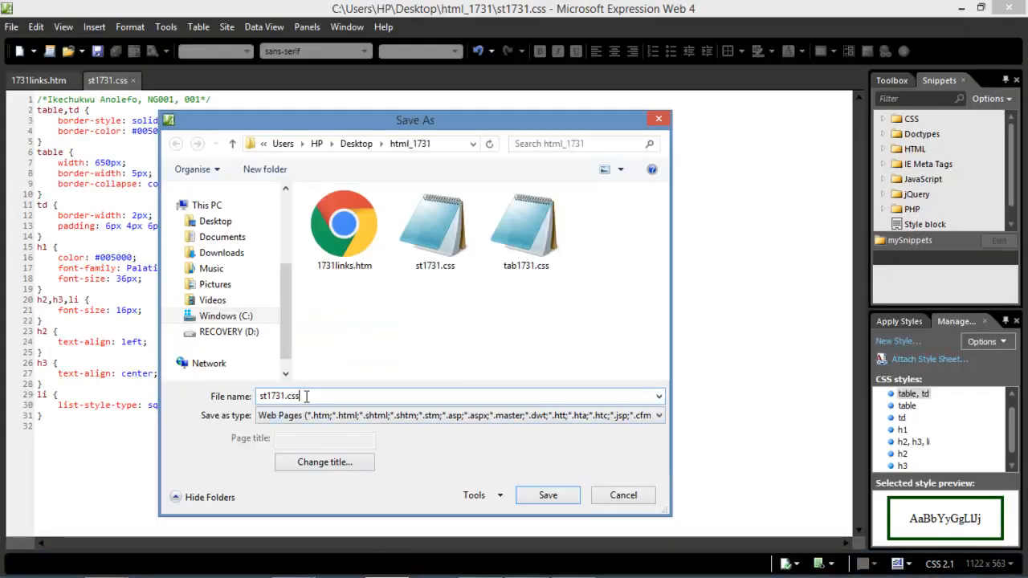
{"action": "key", "text": "BackSpace"}
{"action": "key", "text": "BackSpace"}
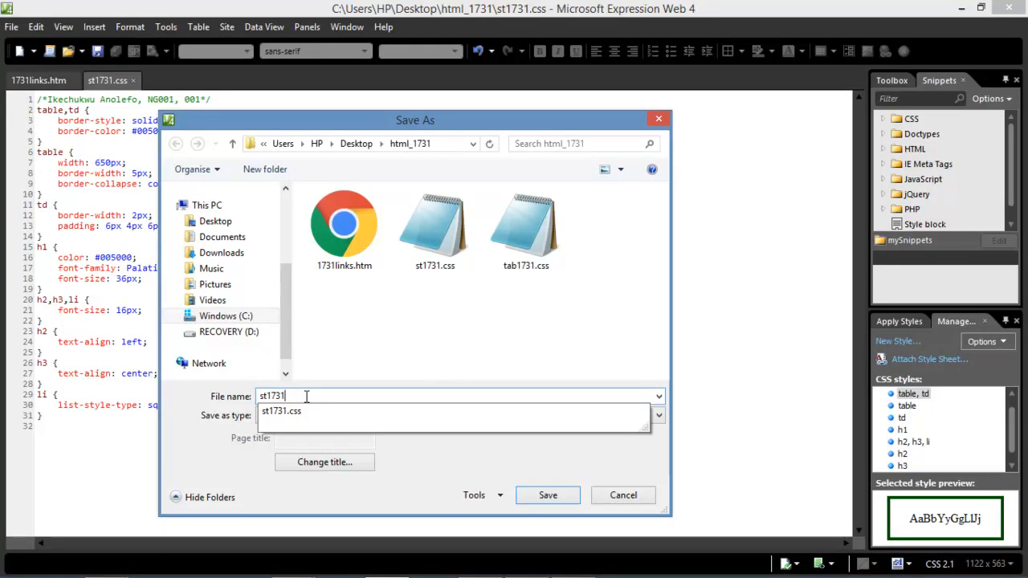
{"action": "type", "text": "001.css"}
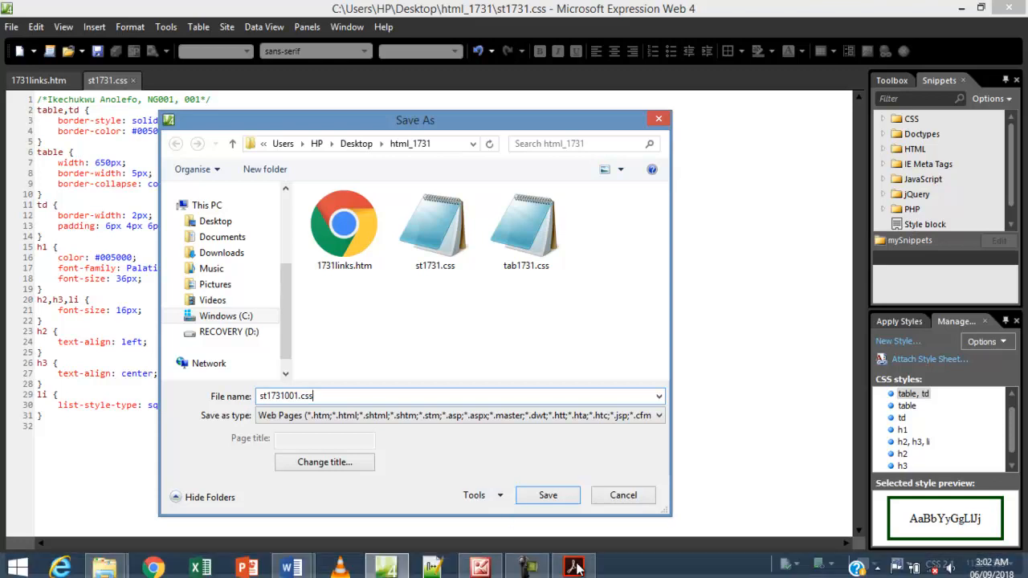
{"action": "left_click", "coordinate": [588, 567]}
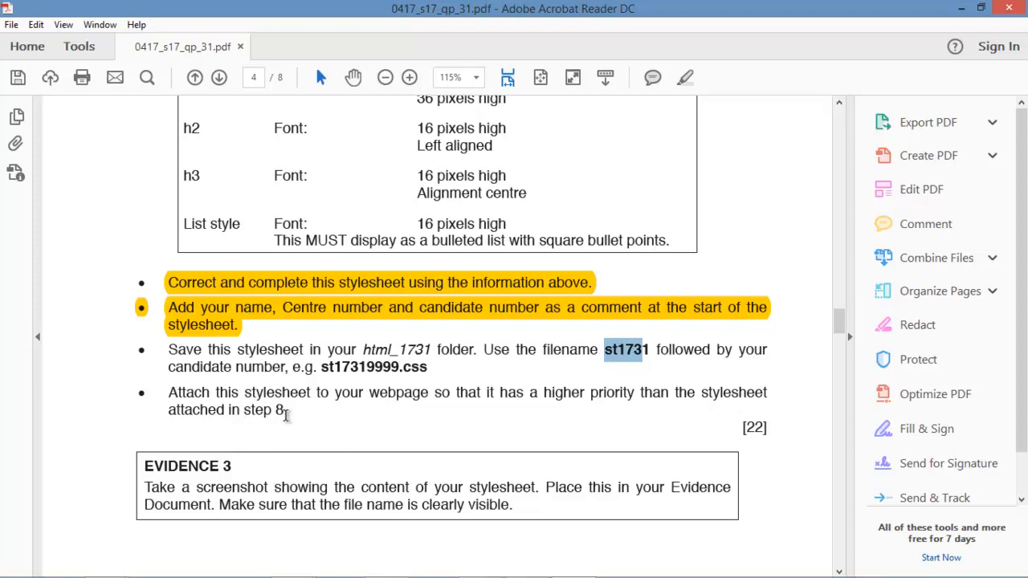
Save the stylesheet as st1731001.css in html_1731 and return to the 1731links.htm page.
{"action": "mouse_move", "coordinate": [523, 574]}
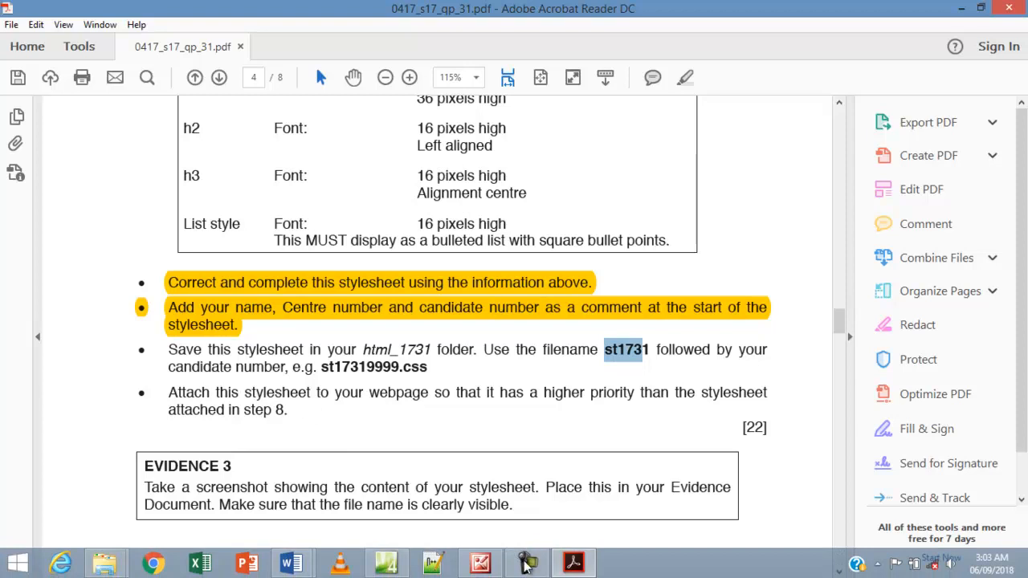
{"action": "left_click", "coordinate": [367, 565]}
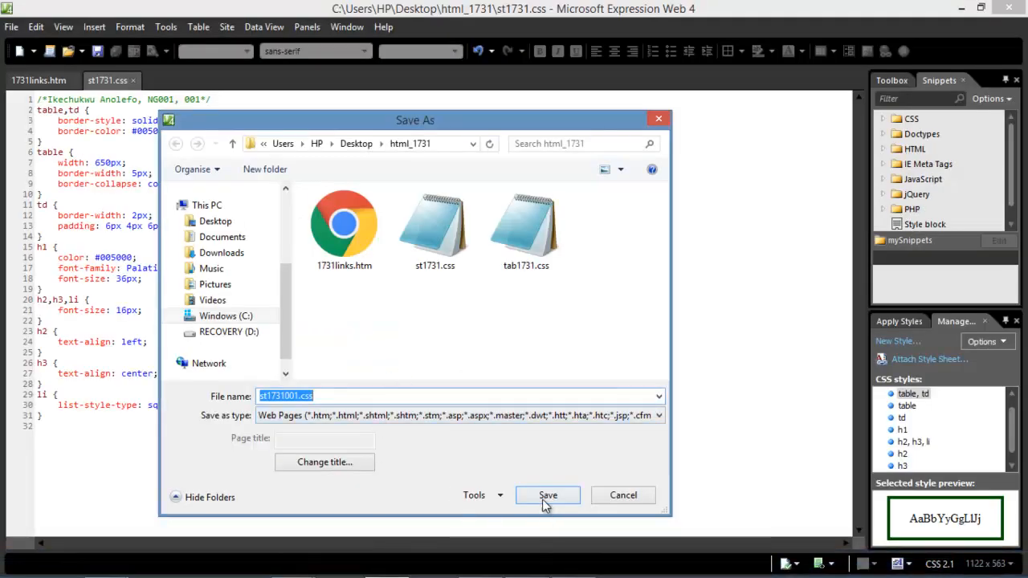
{"action": "left_click", "coordinate": [542, 504]}
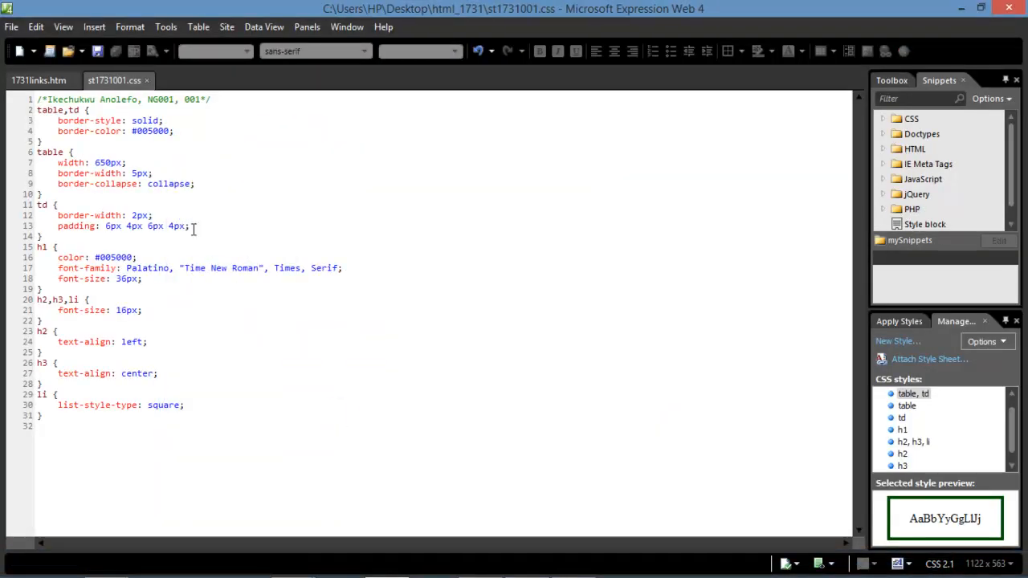
{"action": "left_click", "coordinate": [47, 83]}
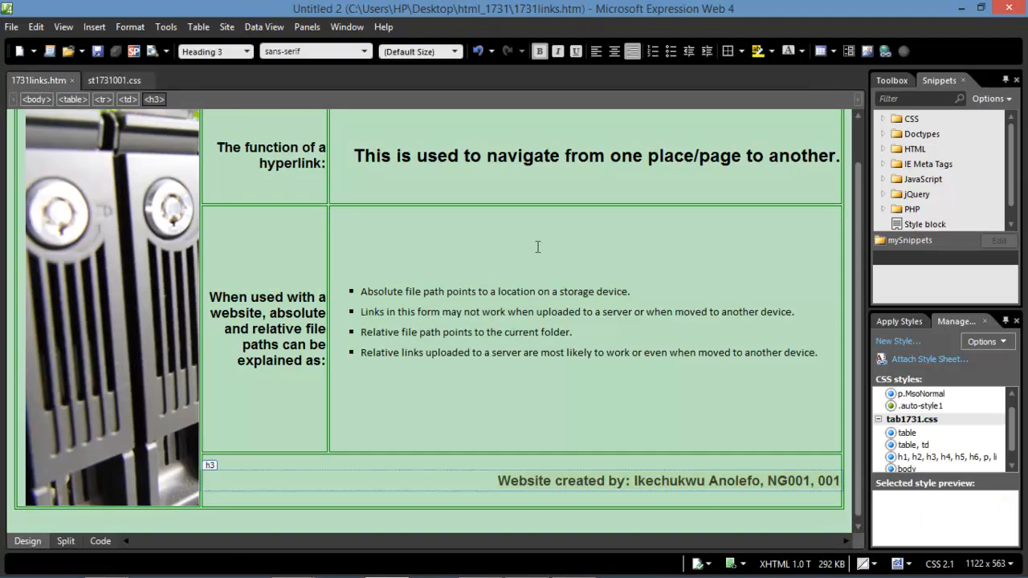
Attach st1731001.css to 1731links.htm as a linked stylesheet for the current page.
{"action": "left_click", "coordinate": [930, 359]}
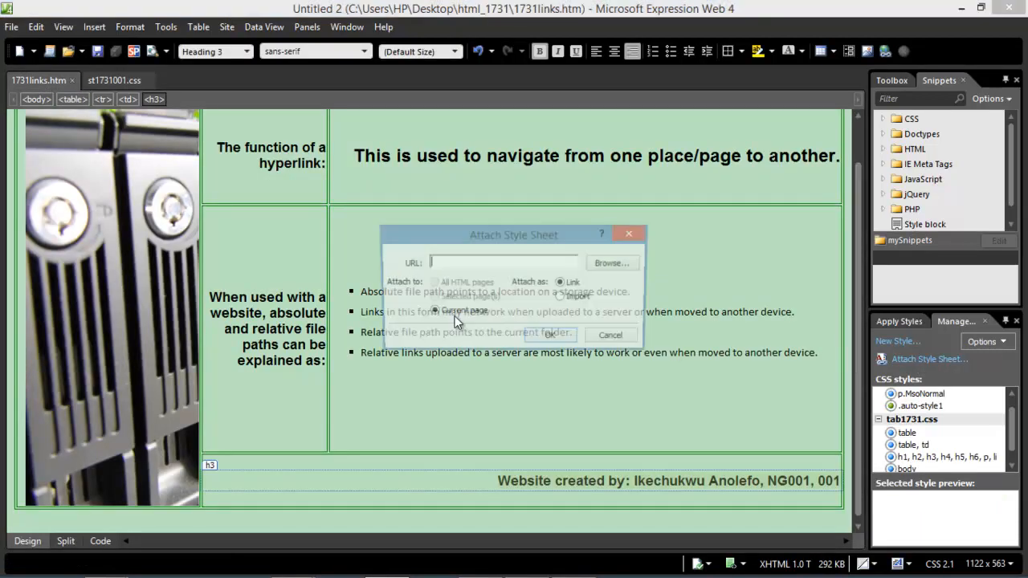
{"action": "left_click", "coordinate": [598, 269]}
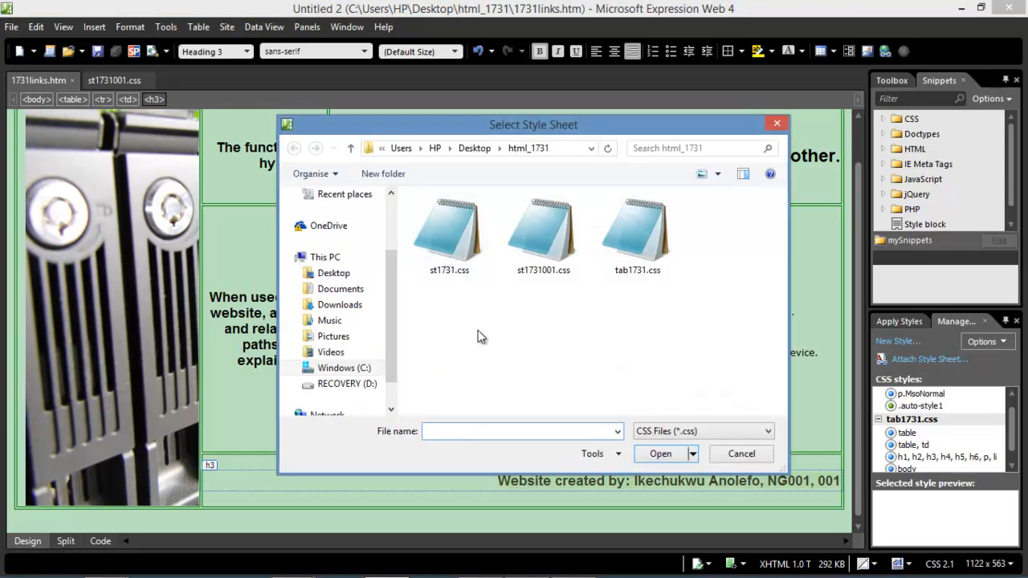
{"action": "left_click", "coordinate": [553, 241]}
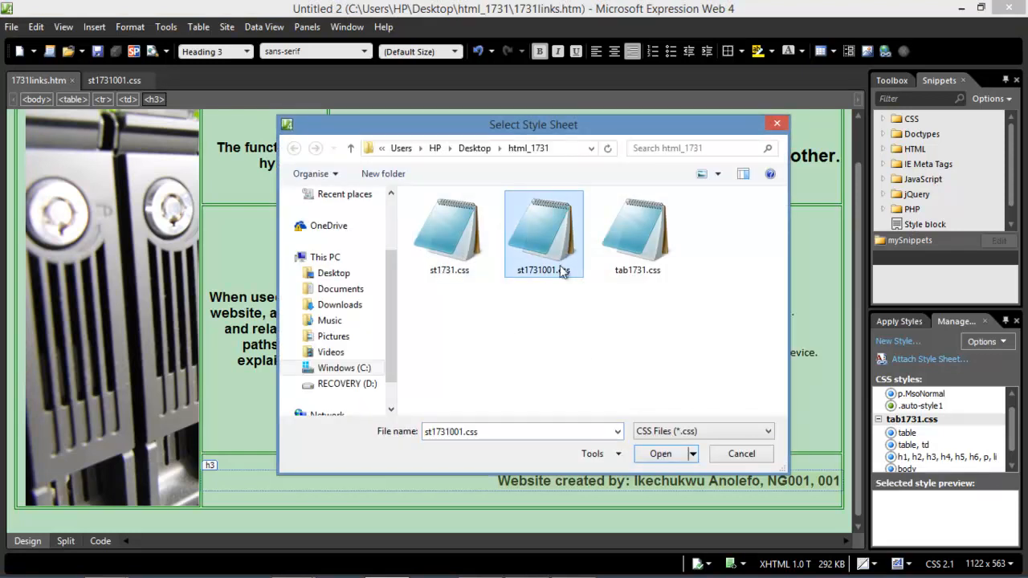
{"action": "left_click", "coordinate": [666, 456]}
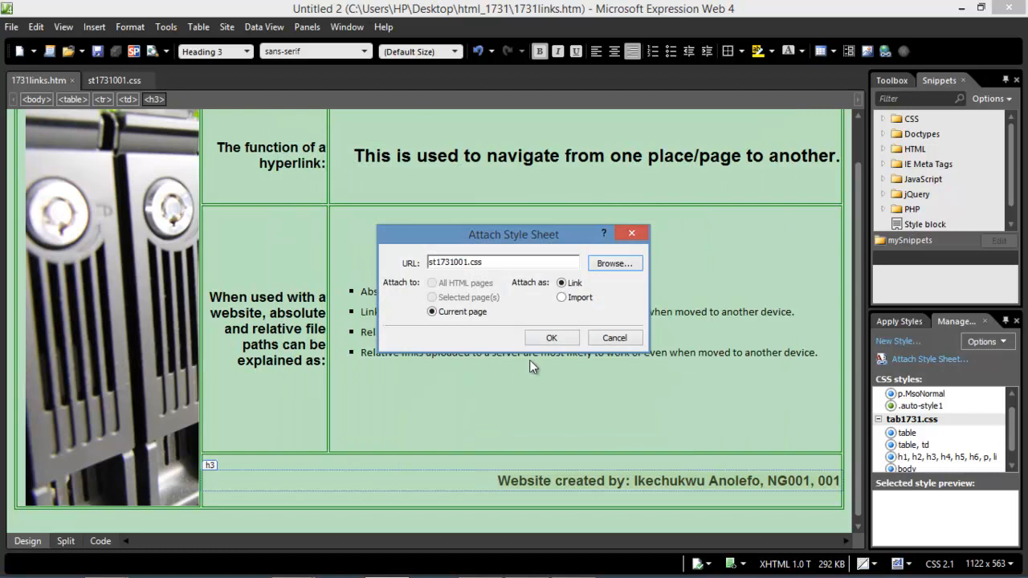
{"action": "left_click", "coordinate": [552, 338]}
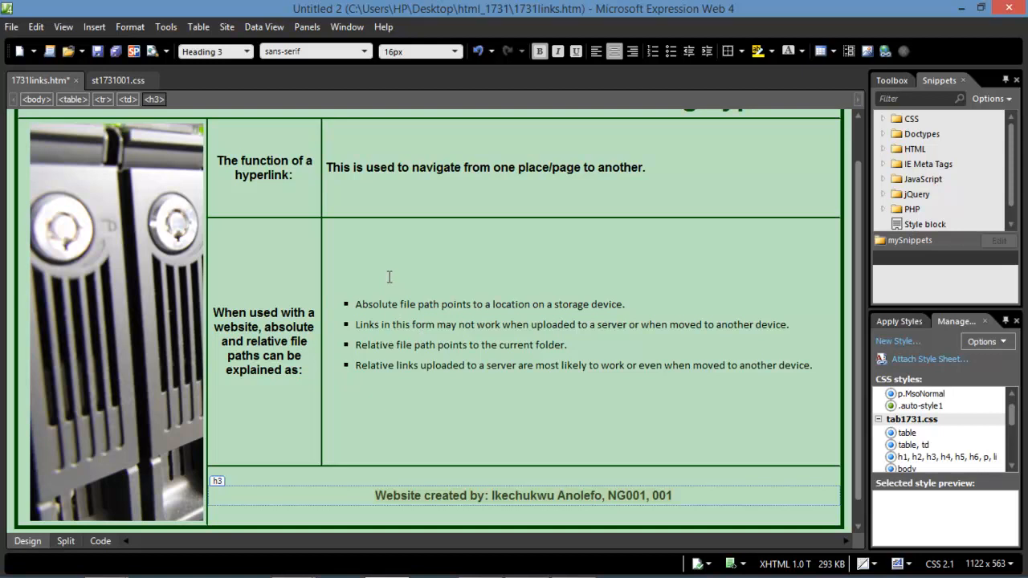
In Code view, confirm the st1731001.css link comes after the tab1731.css link in the head.
{"action": "left_click", "coordinate": [100, 541]}
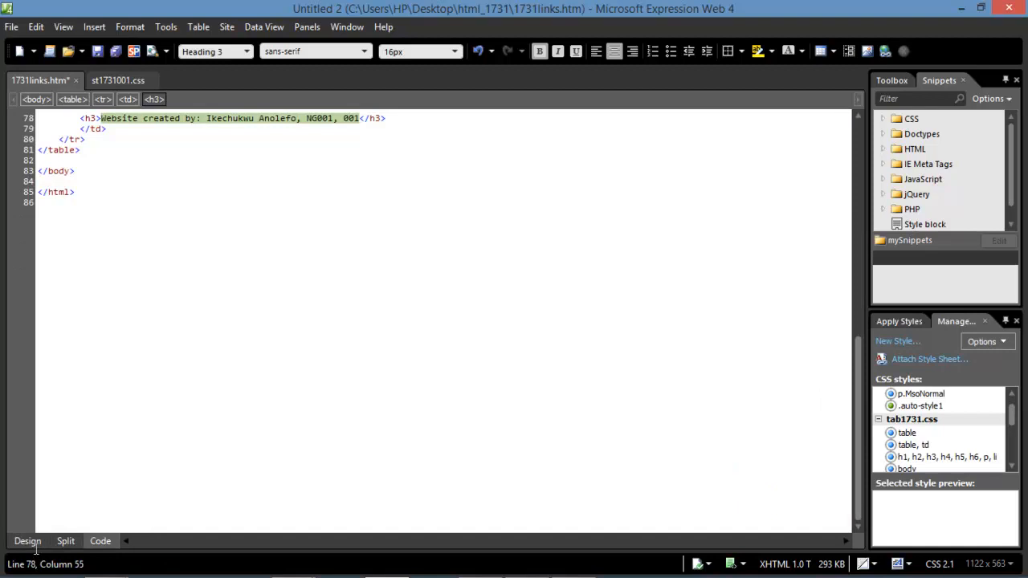
{"action": "scroll", "coordinate": [275, 374], "scroll_direction": "up", "scroll_amount": 20}
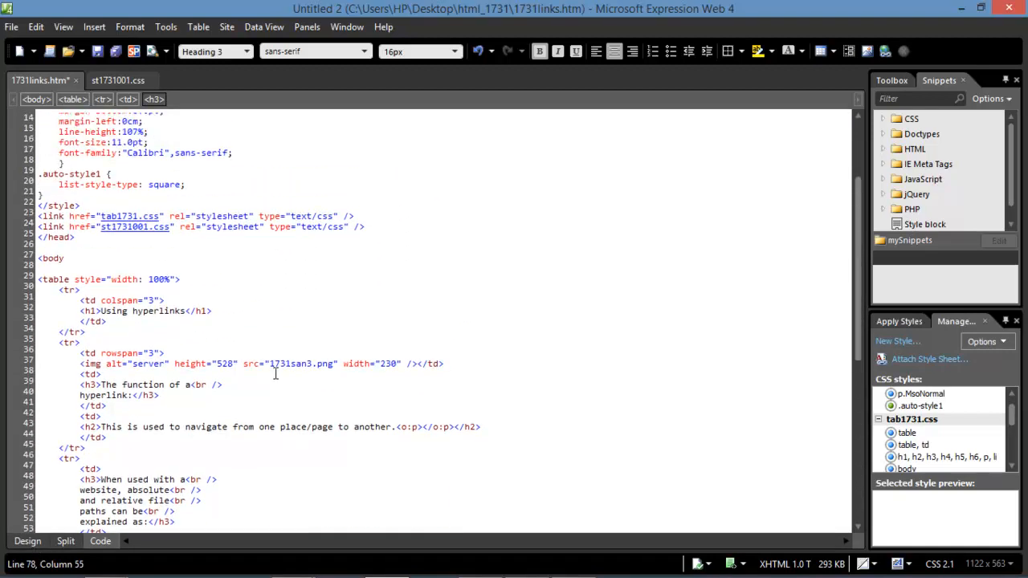
{"action": "scroll", "coordinate": [274, 374], "scroll_direction": "up", "scroll_amount": 5}
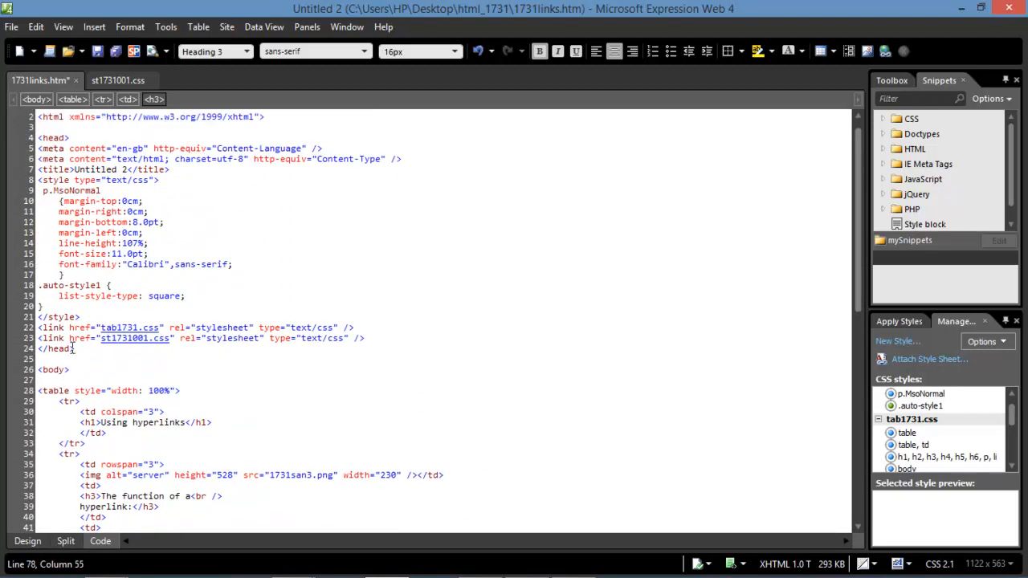
{"action": "left_click_drag", "start_coordinate": [38, 338], "coordinate": [368, 340]}
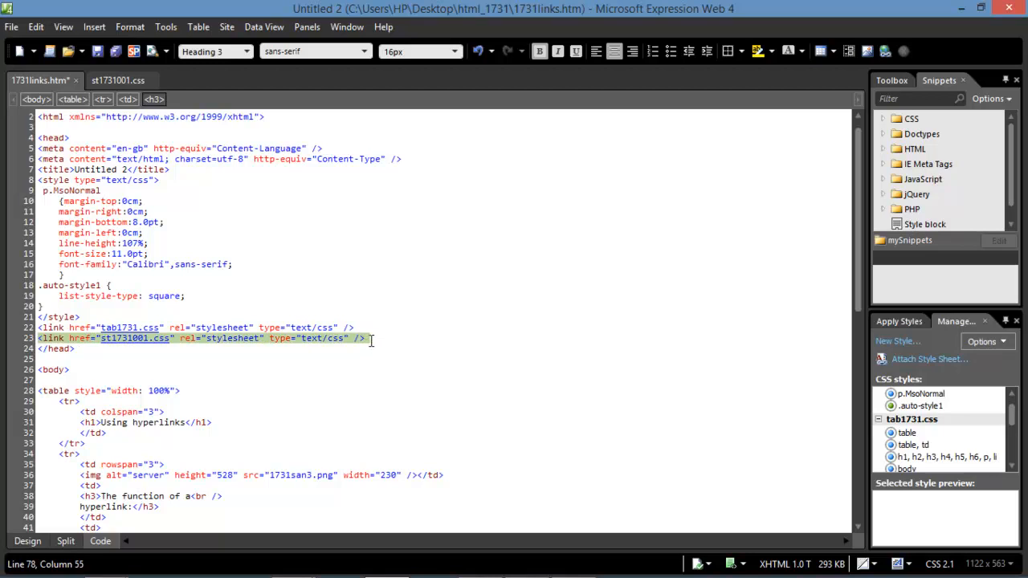
{"action": "left_click_drag", "start_coordinate": [372, 339], "coordinate": [372, 340]}
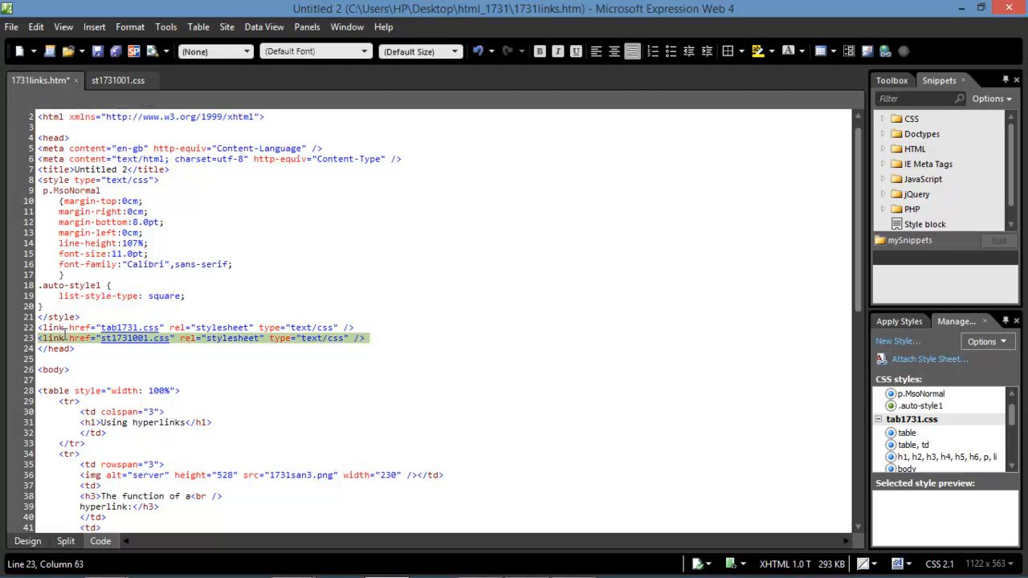
{"action": "left_click_drag", "start_coordinate": [38, 328], "coordinate": [352, 329]}
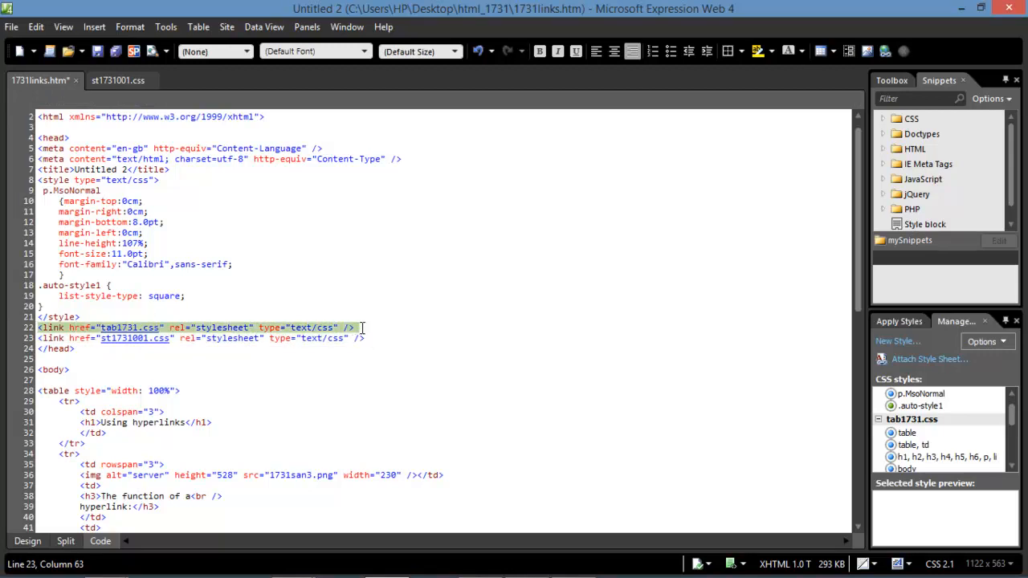
{"action": "left_click_drag", "start_coordinate": [364, 339], "coordinate": [47, 338]}
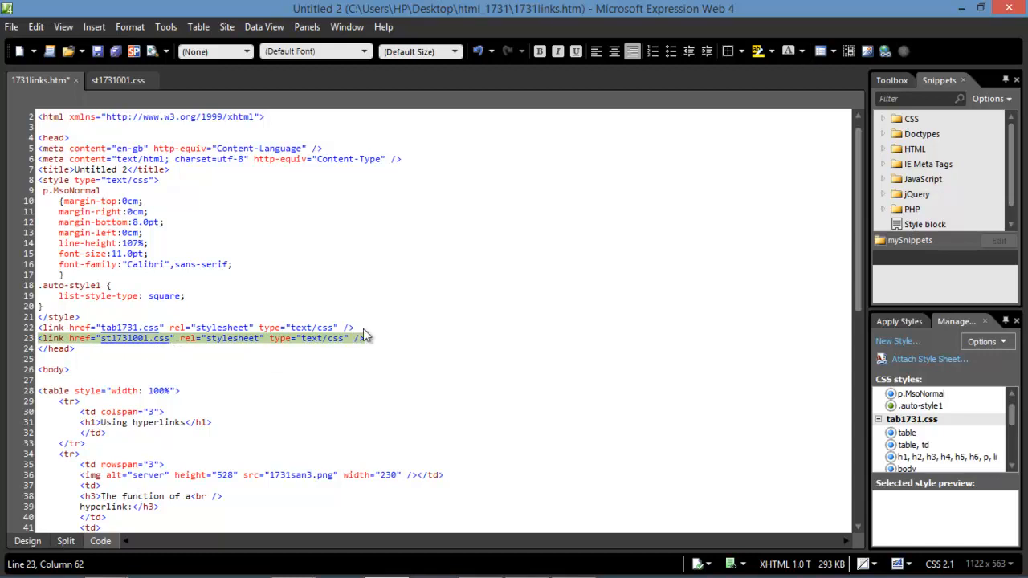
{"action": "left_click_drag", "start_coordinate": [354, 327], "coordinate": [39, 328]}
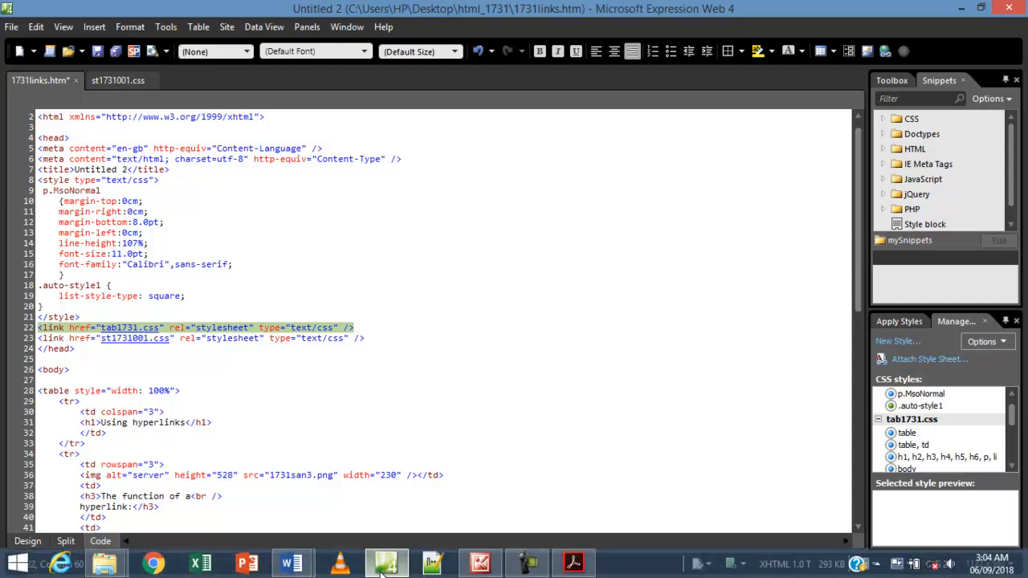
Return to Design view and bring up the exam paper PDF.
{"action": "left_click", "coordinate": [27, 541]}
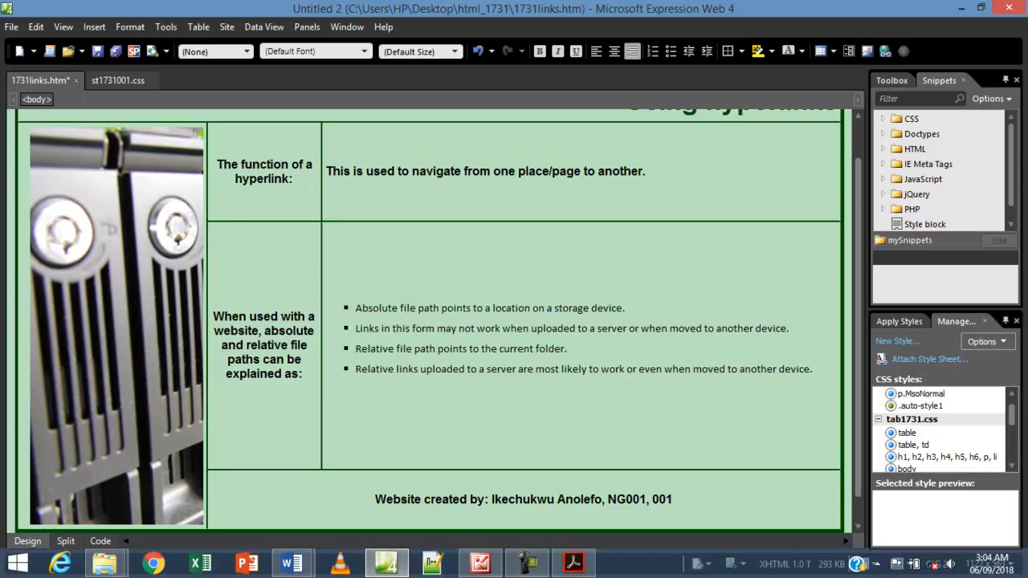
{"action": "left_click", "coordinate": [574, 562]}
{"action": "scroll", "coordinate": [351, 410], "scroll_direction": "down", "scroll_amount": 1}
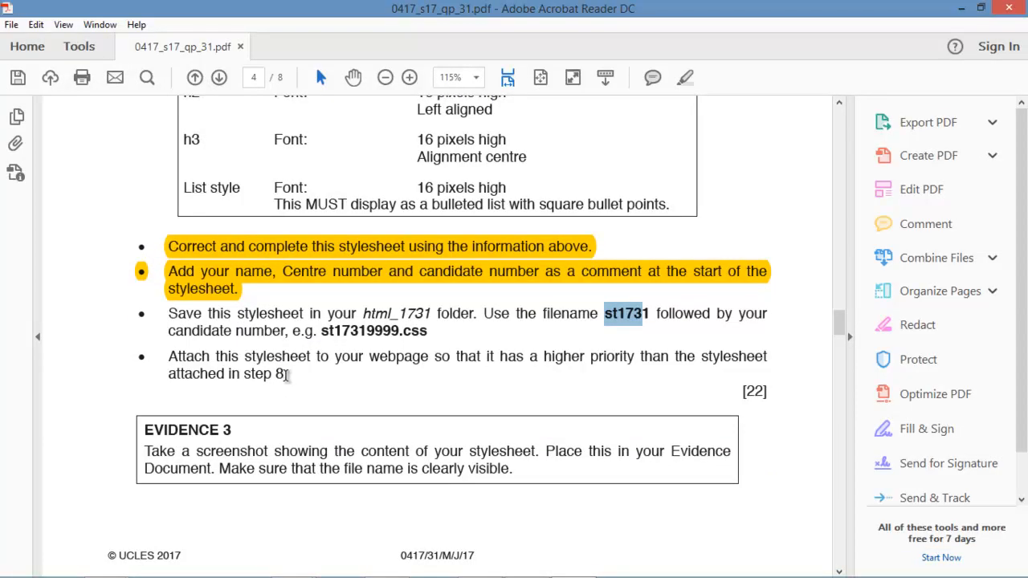
Highlight the exam paper's save-and-attach stylesheet instructions in yellow, then go back to Expression Web.
{"action": "left_click", "coordinate": [292, 375]}
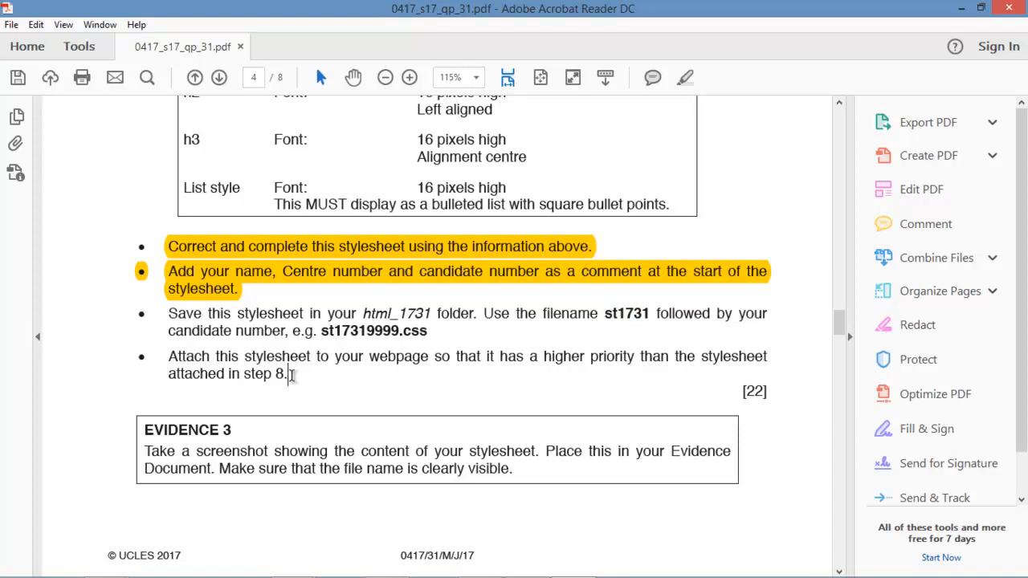
{"action": "left_click_drag", "start_coordinate": [292, 377], "coordinate": [170, 319]}
{"action": "right_click", "coordinate": [201, 323]}
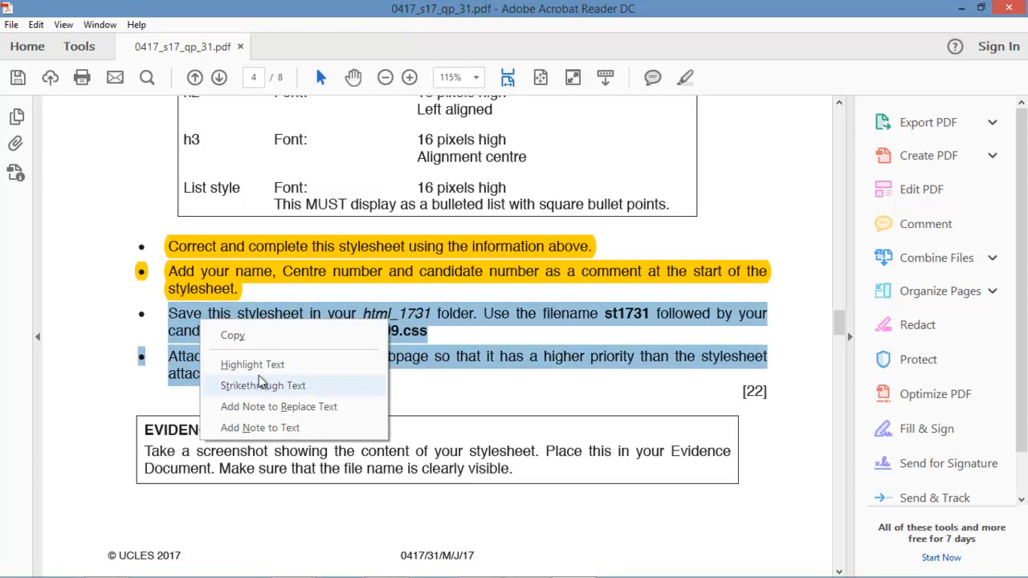
{"action": "left_click", "coordinate": [253, 365]}
{"action": "scroll", "coordinate": [420, 438], "scroll_direction": "down", "scroll_amount": 3}
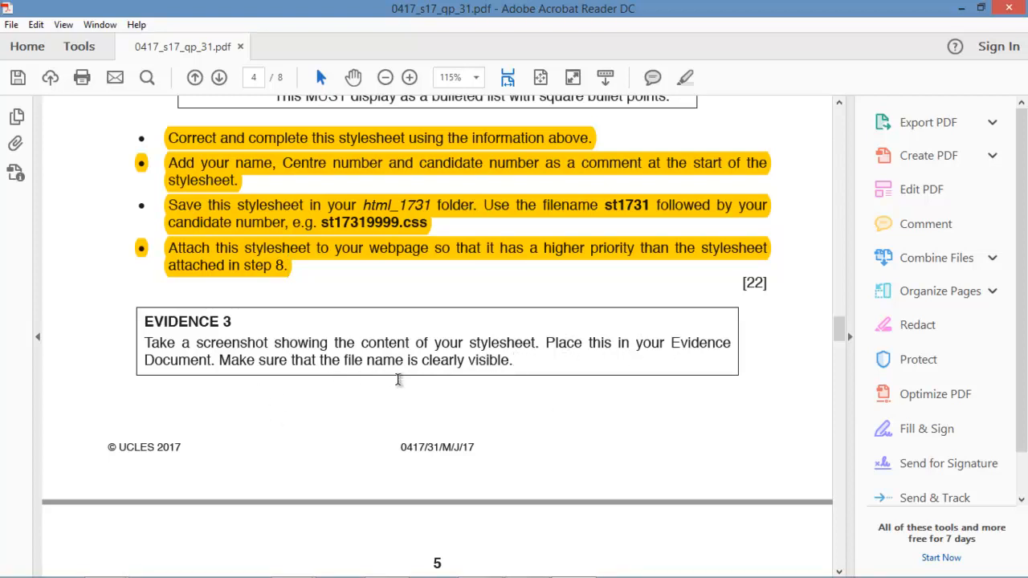
{"action": "mouse_move", "coordinate": [534, 565]}
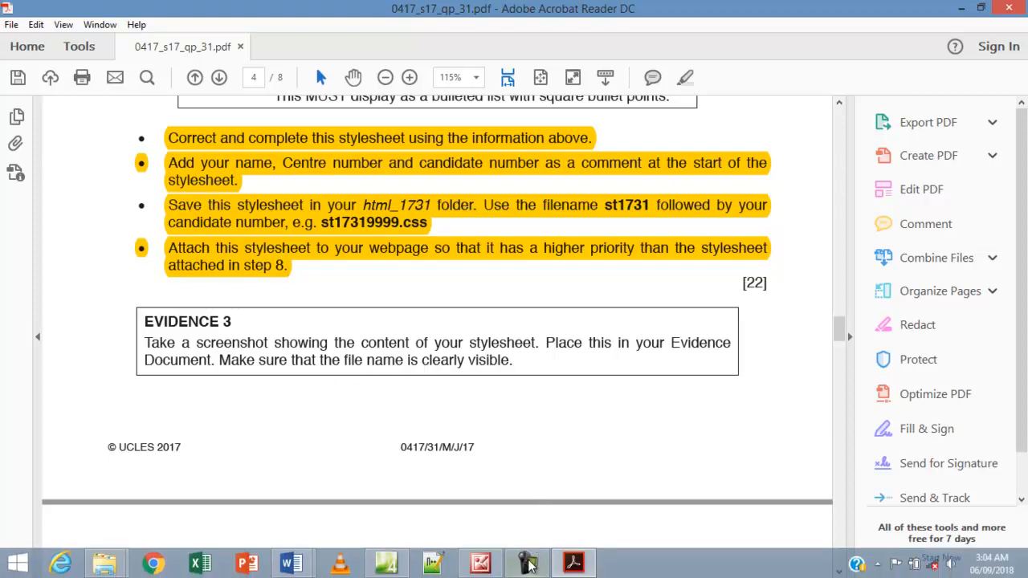
{"action": "left_click", "coordinate": [368, 566]}
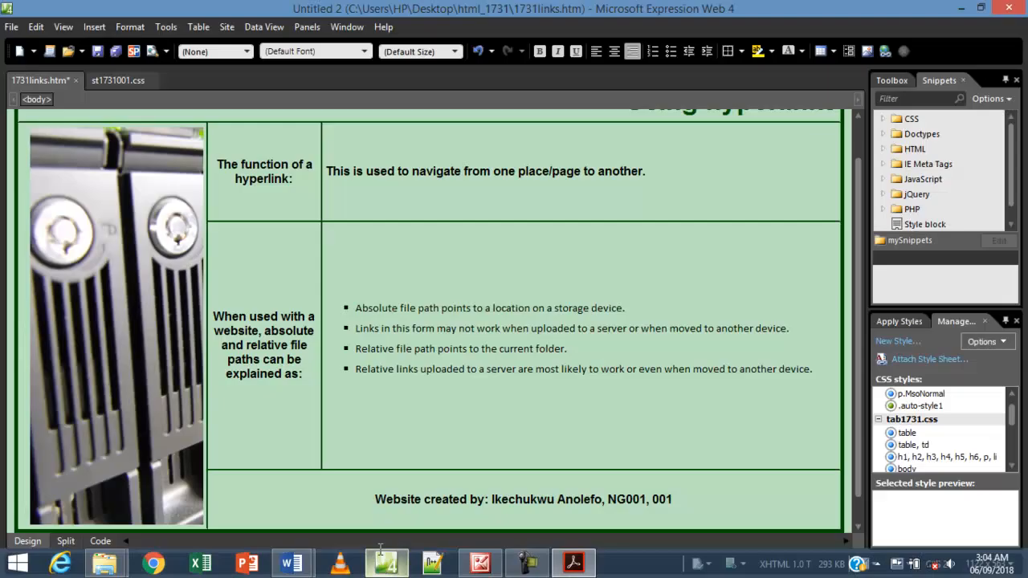
Capture the st1731001.css code to the clipboard with Lightshot and bring up 1731evidence001.docx.
{"action": "left_click", "coordinate": [113, 82]}
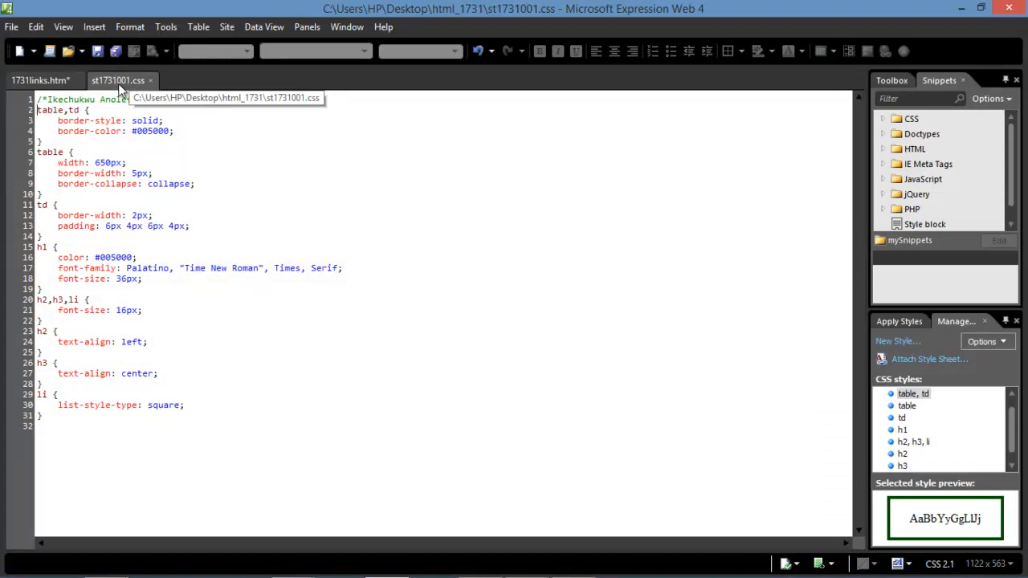
{"action": "key", "text": "Print"}
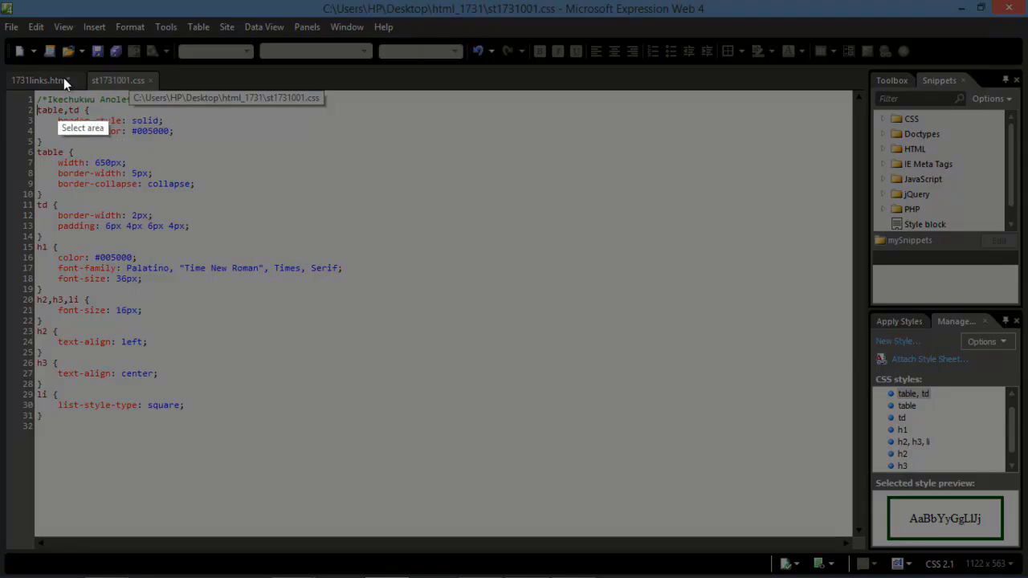
{"action": "mouse_move", "coordinate": [27, 1]}
{"action": "left_mouse_down"}
{"action": "mouse_move", "coordinate": [44, 158]}
{"action": "mouse_move", "coordinate": [135, 416]}
{"action": "mouse_move", "coordinate": [214, 447]}
{"action": "mouse_move", "coordinate": [352, 456]}
{"action": "left_mouse_up"}
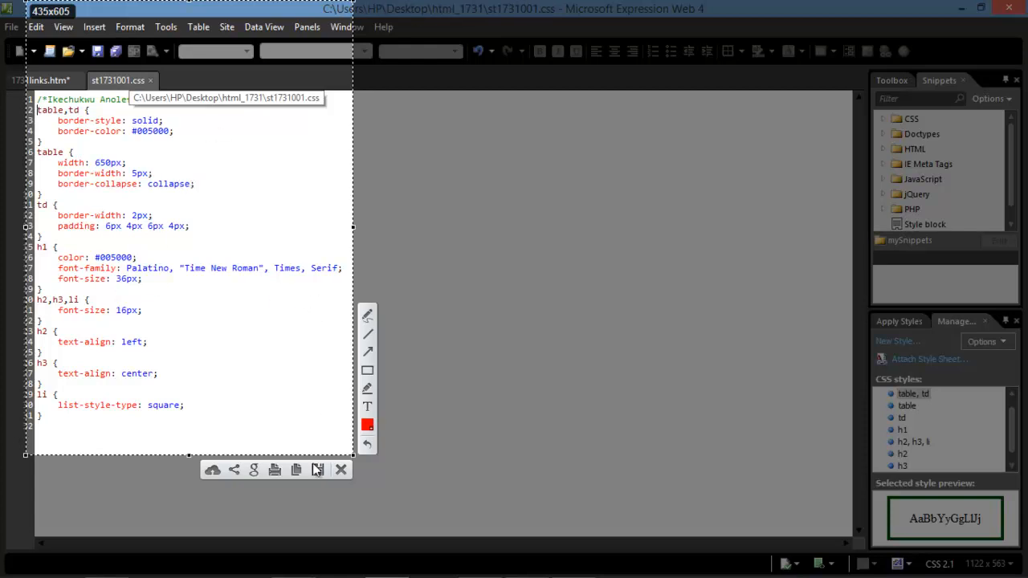
{"action": "left_click", "coordinate": [294, 473]}
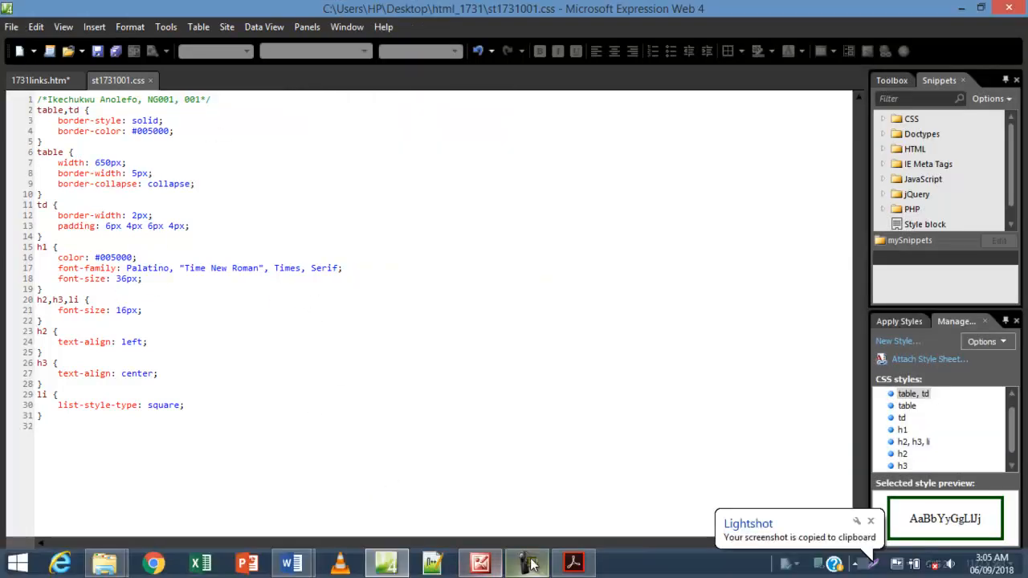
{"action": "left_click", "coordinate": [293, 563]}
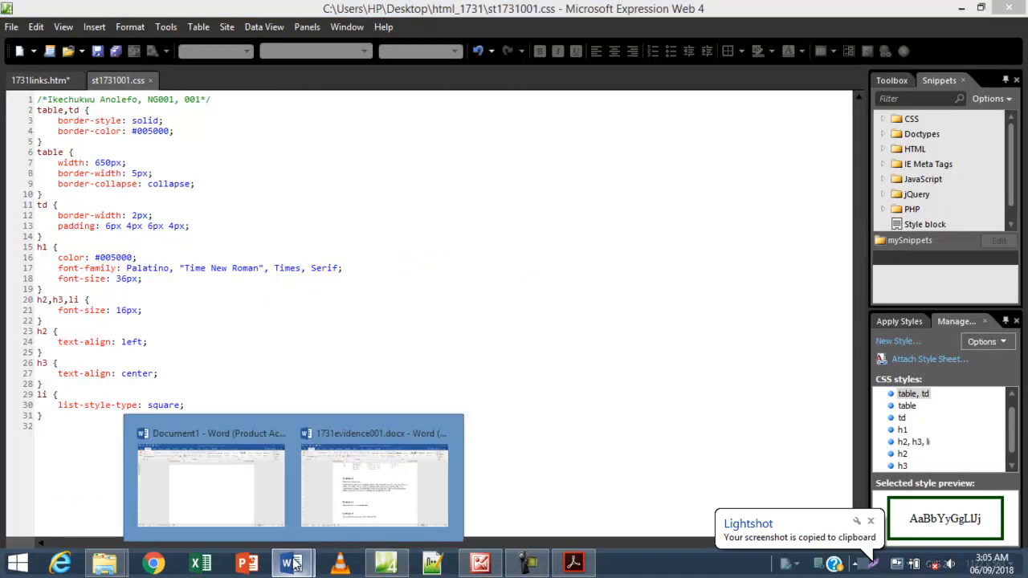
{"action": "left_click", "coordinate": [338, 502]}
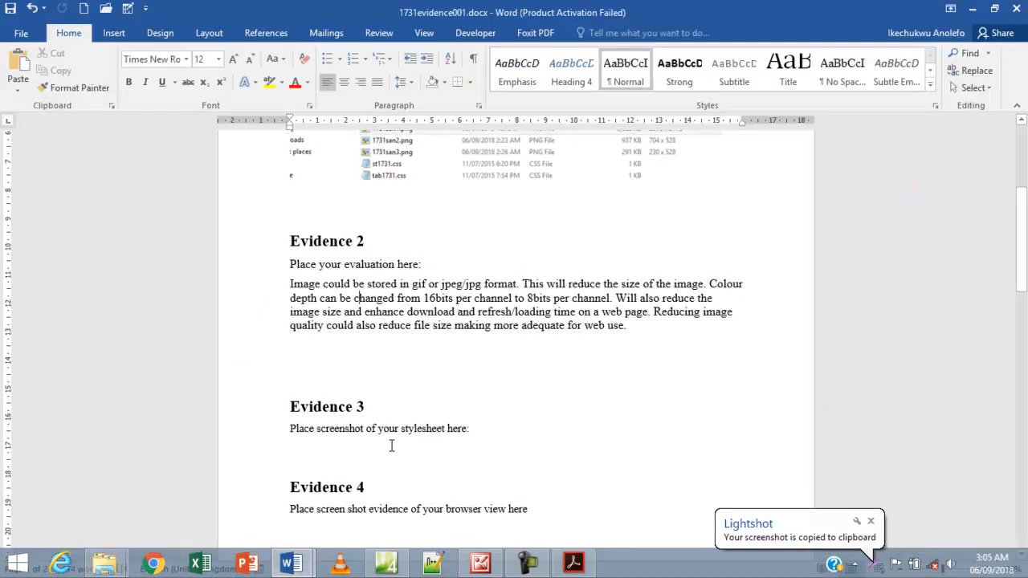
Paste the stylesheet screenshot on a new line under the Evidence 3 prompt.
{"action": "left_click", "coordinate": [494, 433]}
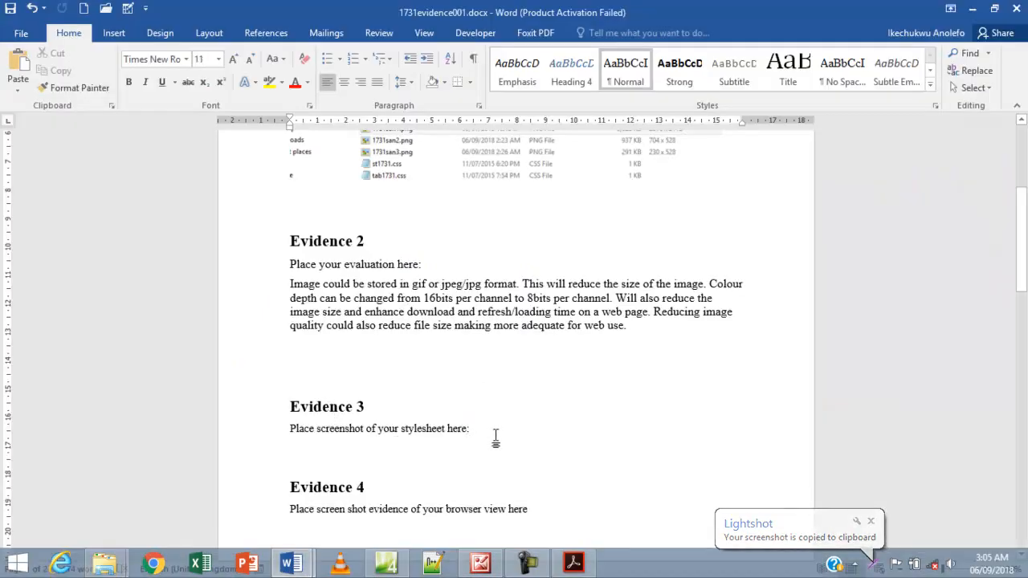
{"action": "key", "text": "Return"}
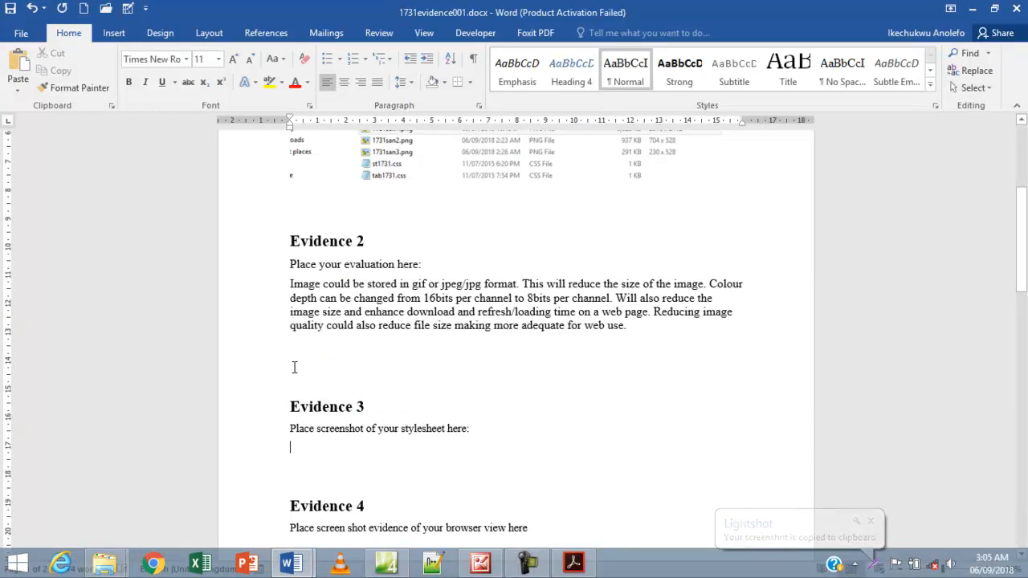
{"action": "key", "text": "ctrl+v"}
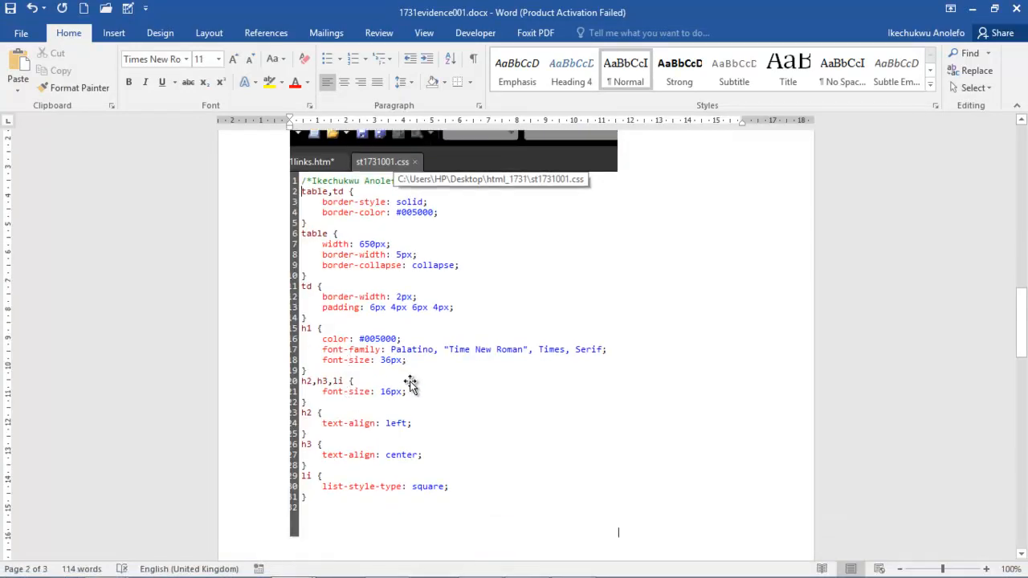
{"action": "scroll", "coordinate": [393, 492], "scroll_direction": "down", "scroll_amount": 5}
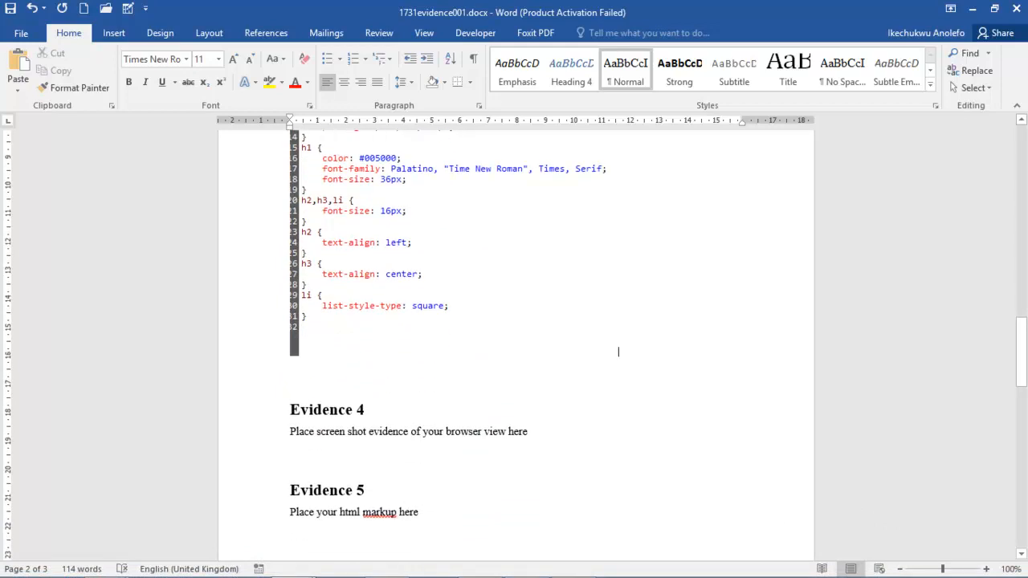
Highlight the Evidence 3 instructions in the exam PDF, then return to 1731links.htm in Expression Web.
{"action": "mouse_move", "coordinate": [418, 572]}
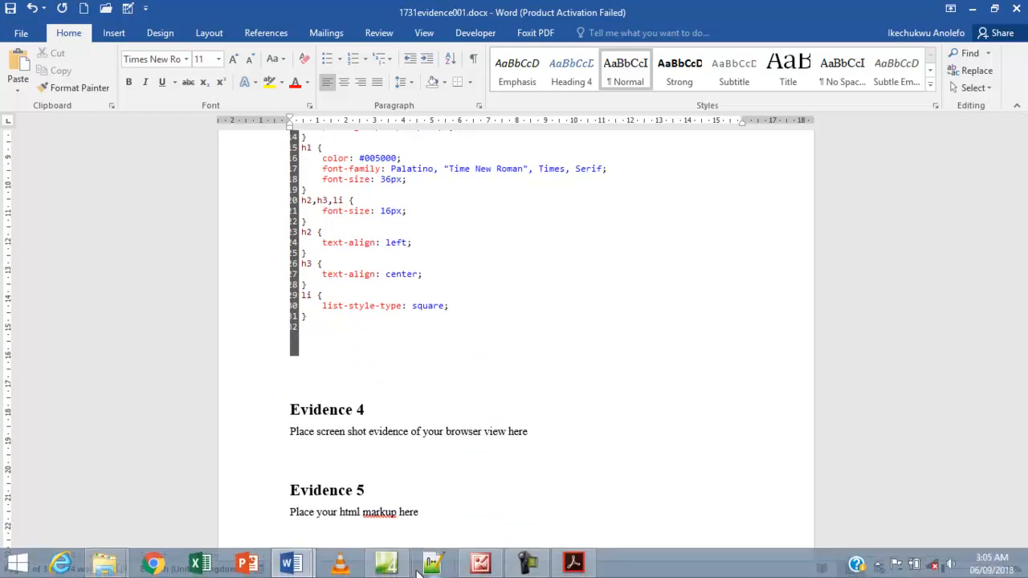
{"action": "left_click", "coordinate": [573, 565]}
{"action": "scroll", "coordinate": [356, 369], "scroll_direction": "down", "scroll_amount": 2}
{"action": "left_click_drag", "start_coordinate": [469, 271], "coordinate": [201, 270]}
{"action": "left_click_drag", "start_coordinate": [517, 297], "coordinate": [158, 254]}
{"action": "right_click", "coordinate": [179, 262]}
{"action": "left_click", "coordinate": [266, 305]}
{"action": "scroll", "coordinate": [267, 305], "scroll_direction": "down", "scroll_amount": 4}
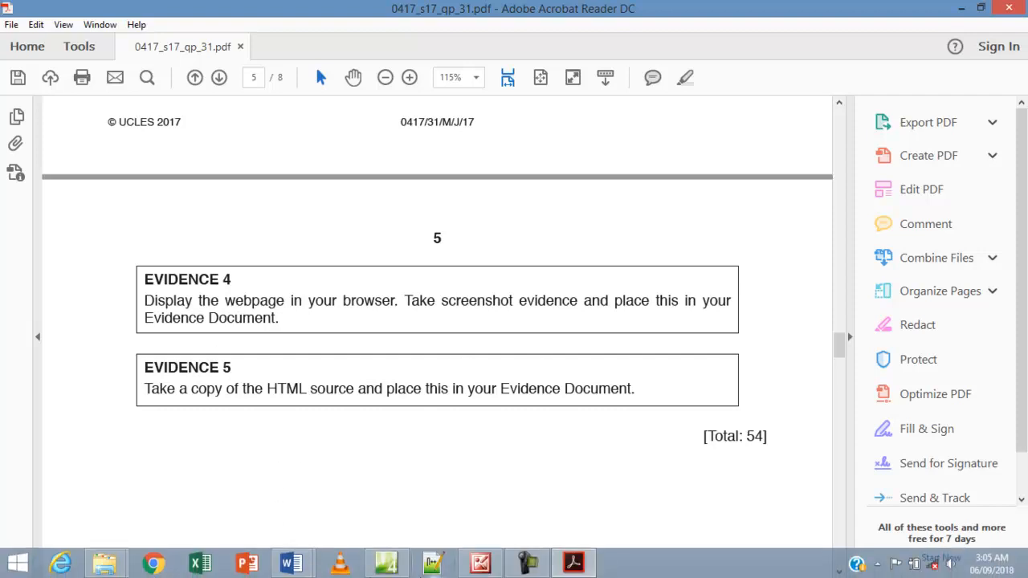
{"action": "left_click", "coordinate": [386, 564]}
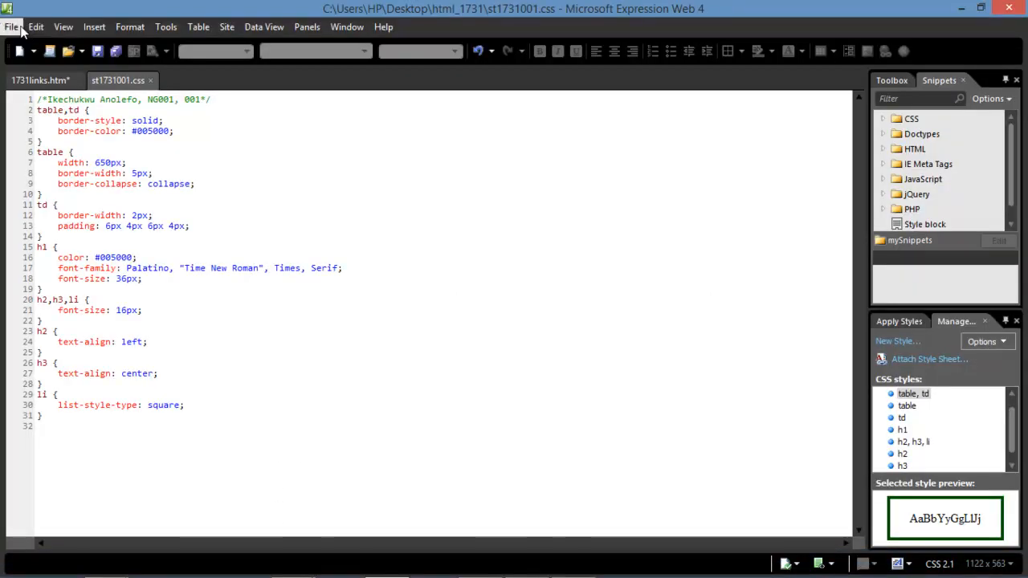
{"action": "left_click", "coordinate": [33, 81]}
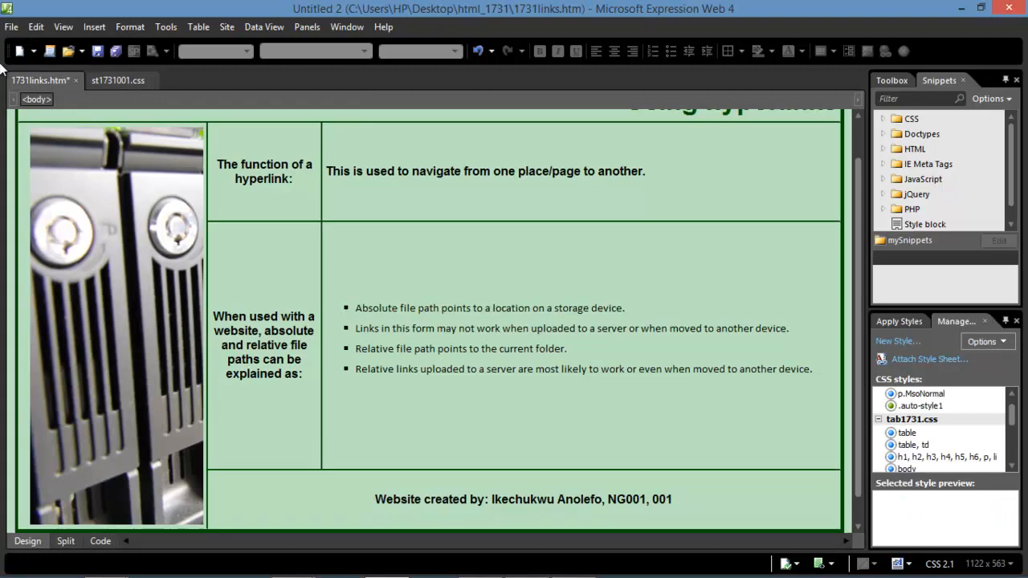
Save 1731links.htm and preview it in Chrome at 1024 x 768.
{"action": "left_click", "coordinate": [115, 55]}
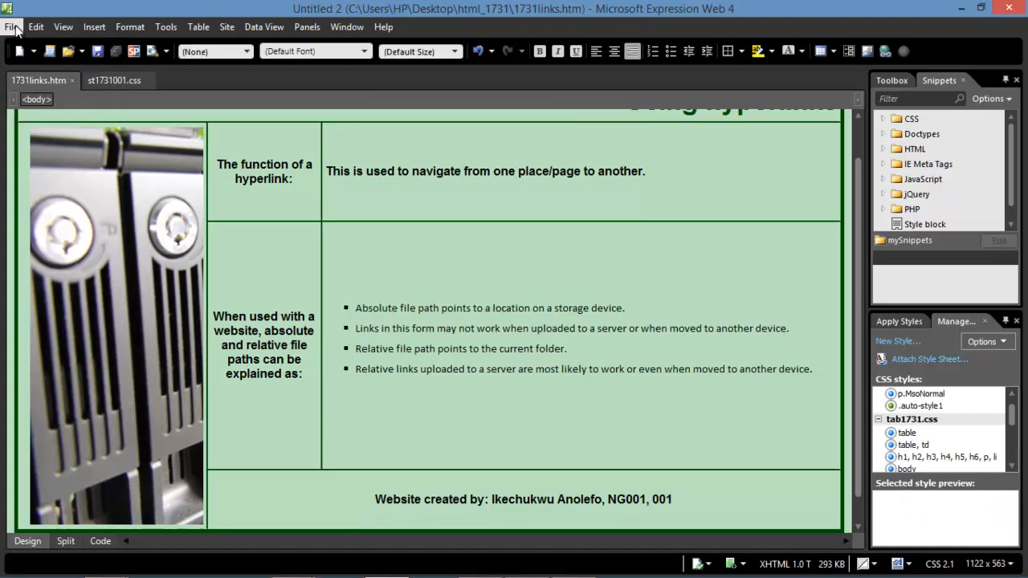
{"action": "left_click", "coordinate": [12, 27]}
{"action": "mouse_move", "coordinate": [70, 222]}
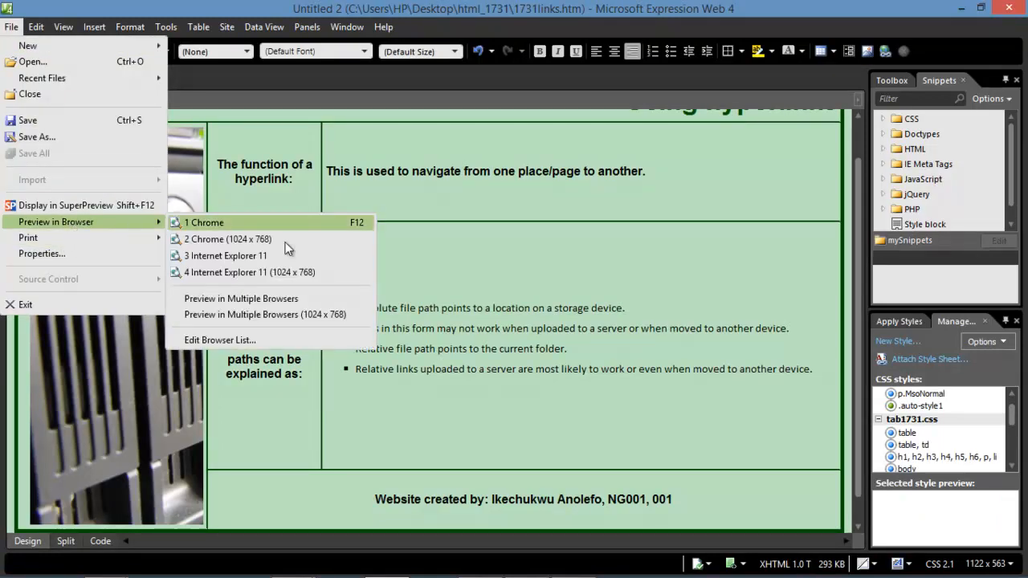
{"action": "left_click", "coordinate": [259, 240]}
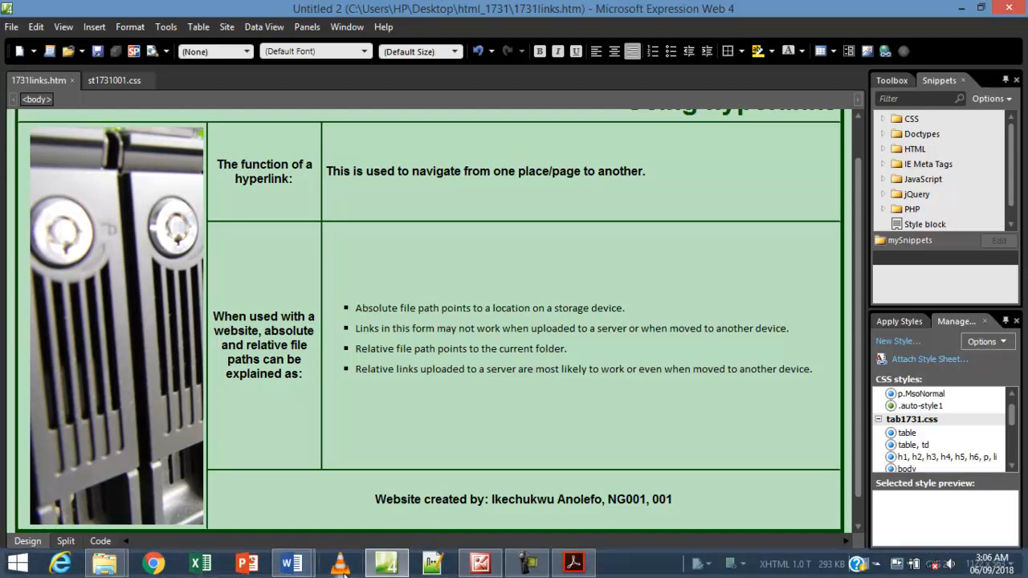
{"action": "mouse_move", "coordinate": [393, 569]}
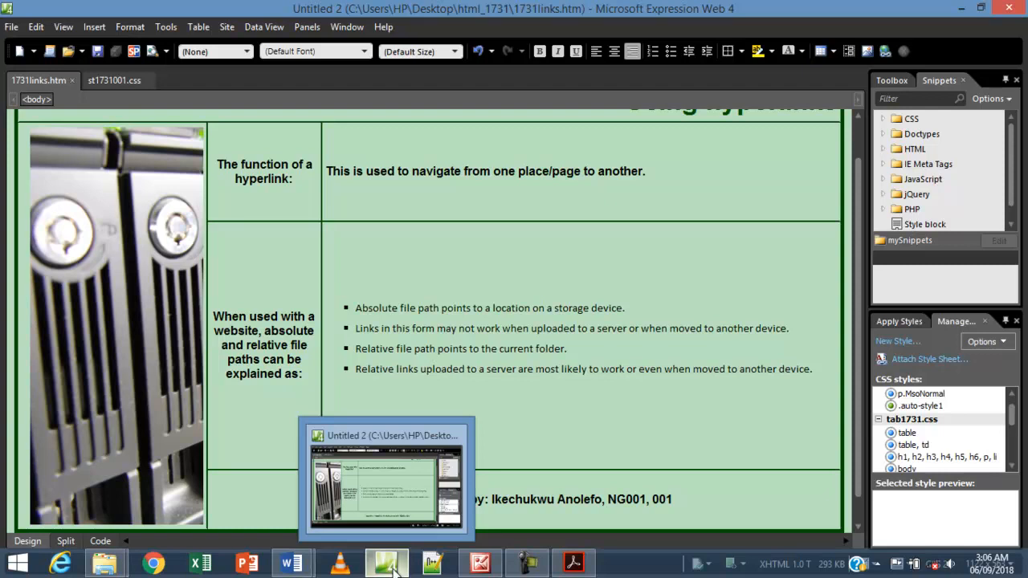
Read the Evidence 4 and 5 tasks in the exam PDF, then bring up the Chrome preview.
{"action": "left_click", "coordinate": [573, 562]}
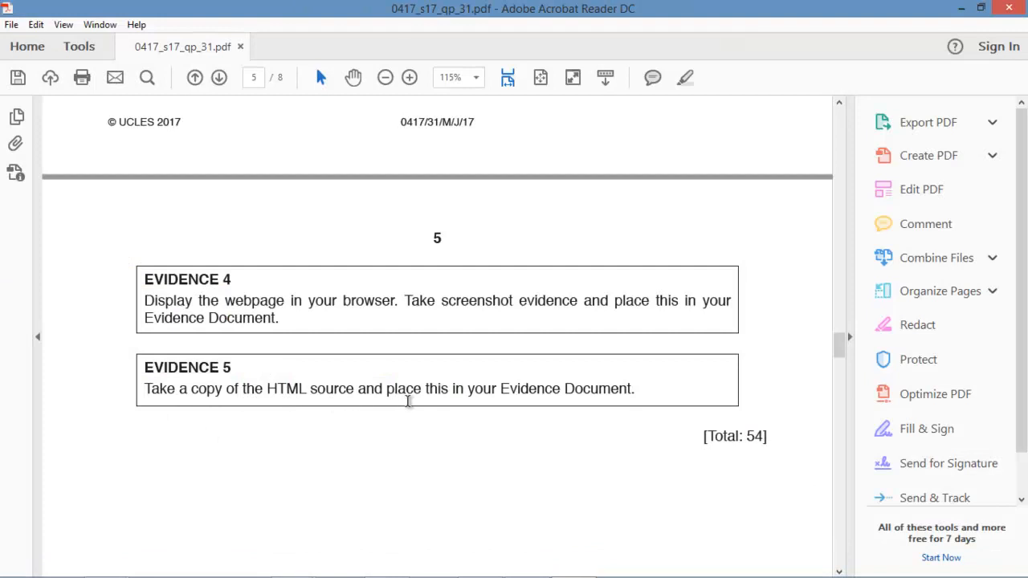
{"action": "scroll", "coordinate": [573, 470], "scroll_direction": "down", "scroll_amount": 3}
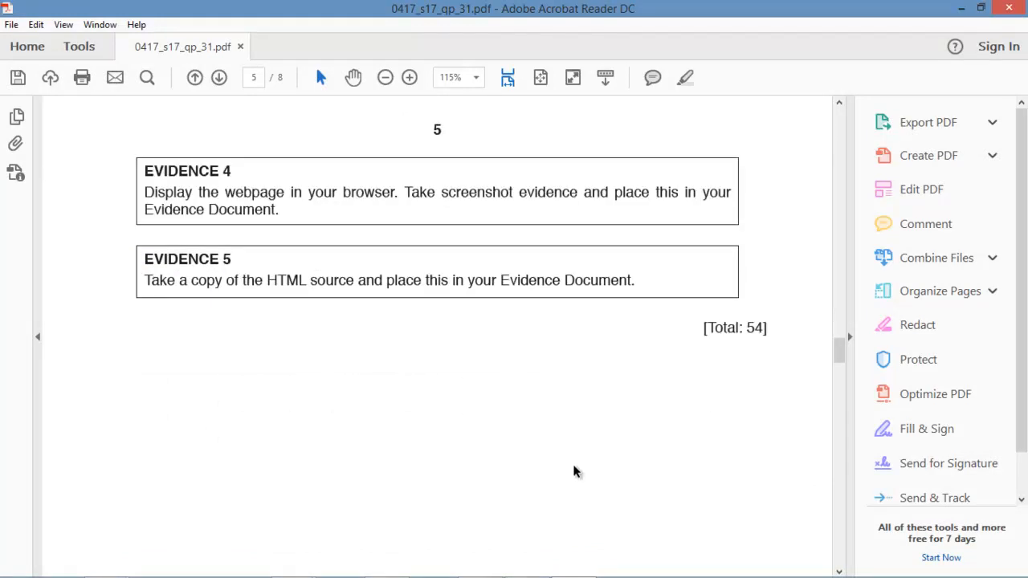
{"action": "scroll", "coordinate": [574, 471], "scroll_direction": "up", "scroll_amount": 1}
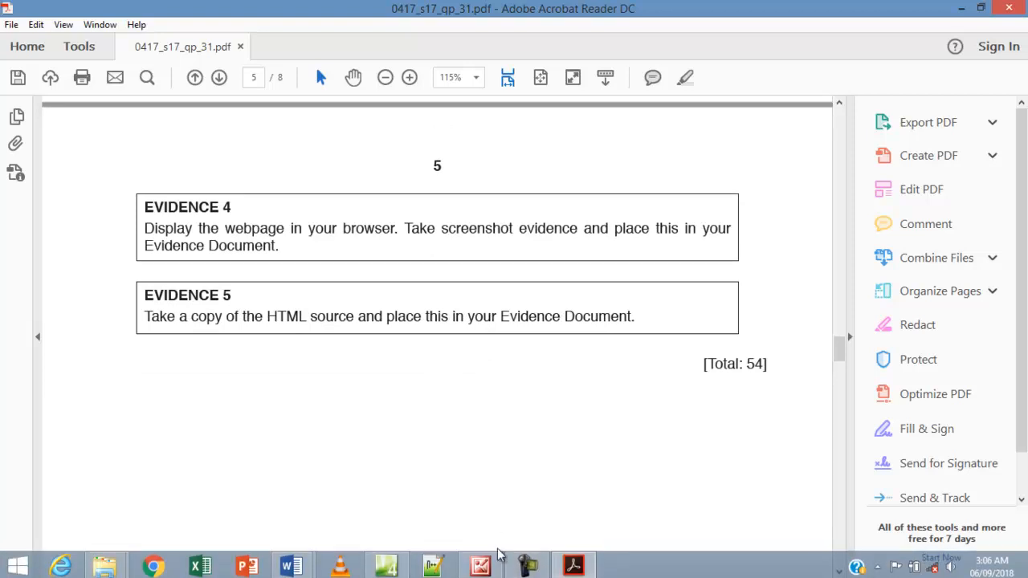
{"action": "left_click", "coordinate": [527, 563]}
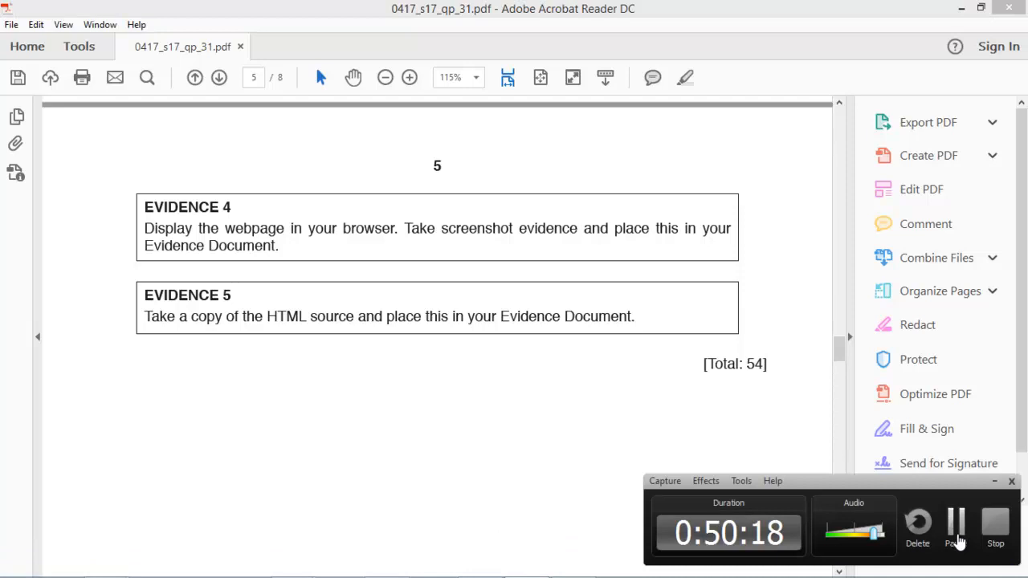
{"action": "left_click", "coordinate": [957, 530]}
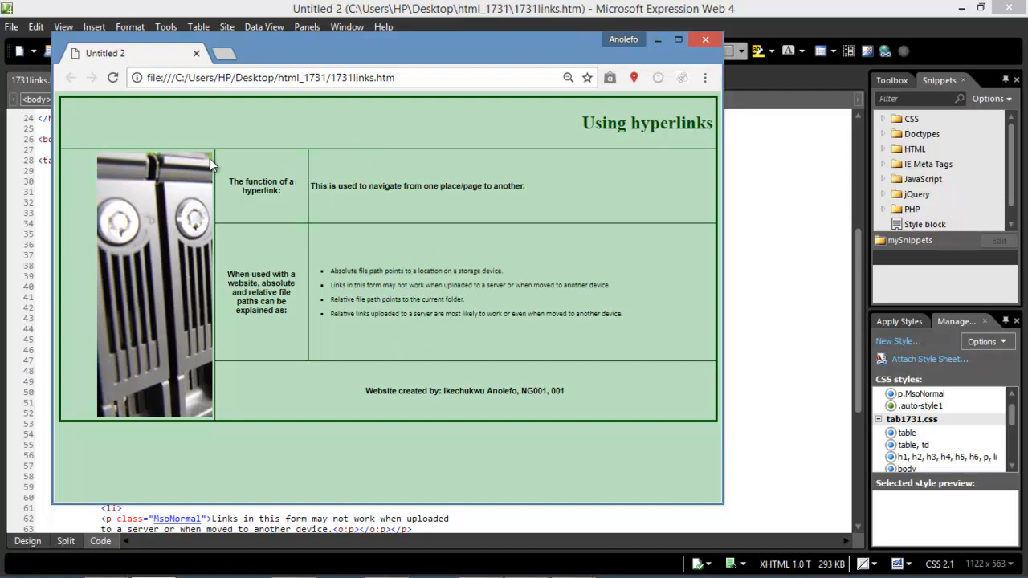
Capture the Chrome view of 1731links.htm with Lightshot and bring up 1731evidence001.docx.
{"action": "key", "text": "Print"}
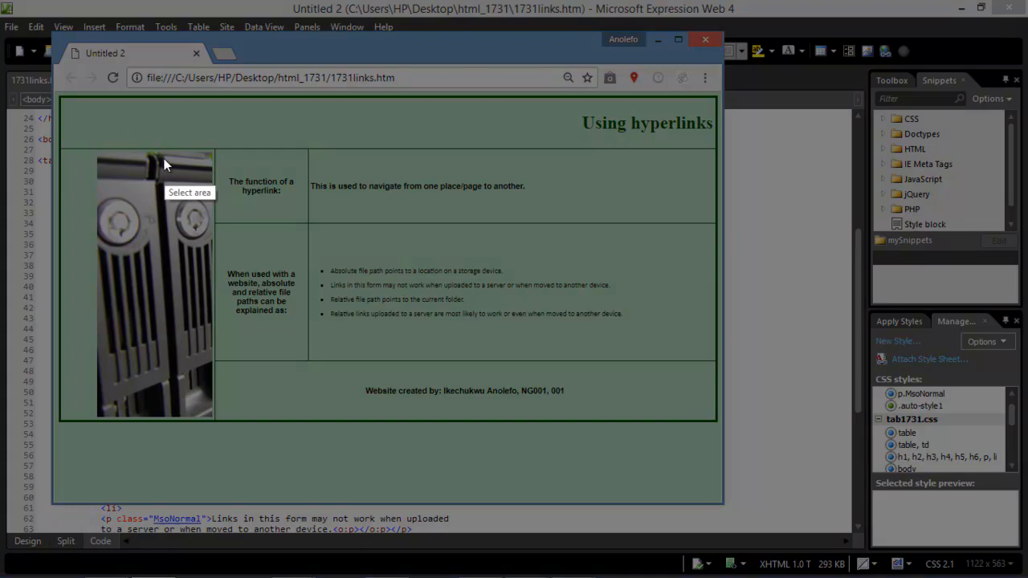
{"action": "mouse_move", "coordinate": [58, 45]}
{"action": "left_mouse_down"}
{"action": "mouse_move", "coordinate": [71, 90]}
{"action": "mouse_move", "coordinate": [127, 184]}
{"action": "mouse_move", "coordinate": [403, 464]}
{"action": "mouse_move", "coordinate": [592, 506]}
{"action": "mouse_move", "coordinate": [721, 506]}
{"action": "left_mouse_up"}
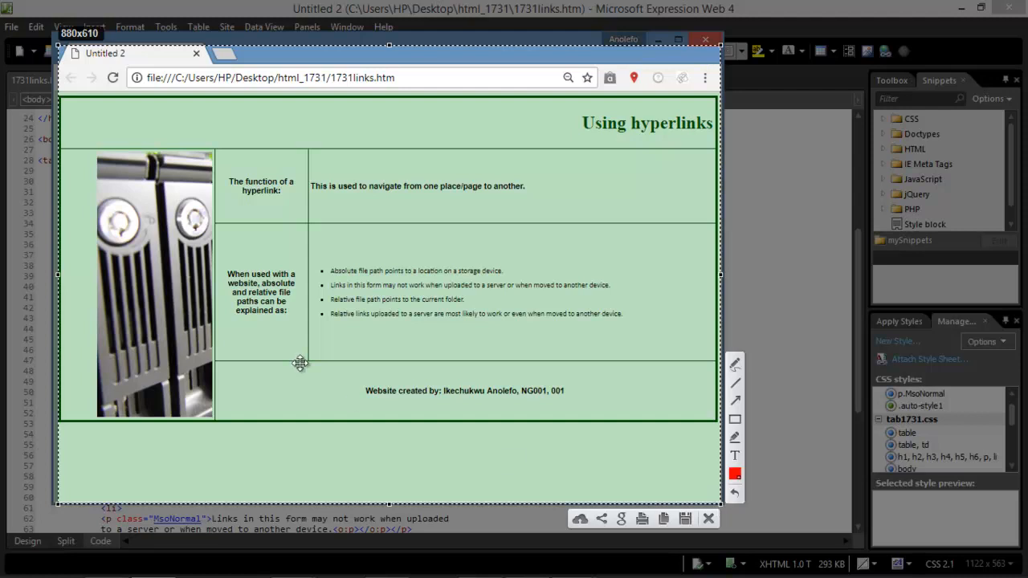
{"action": "left_click", "coordinate": [663, 520]}
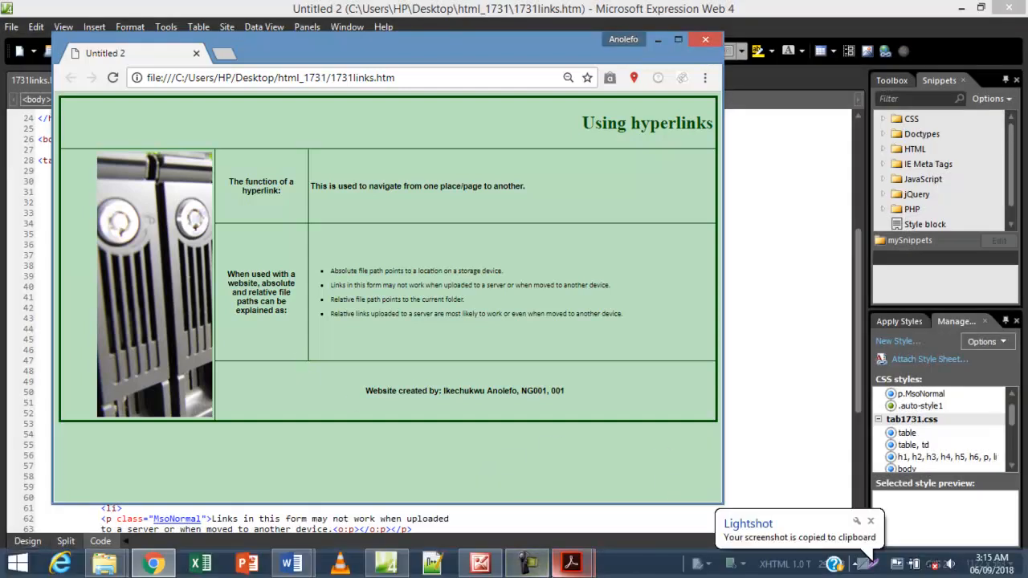
{"action": "left_click", "coordinate": [291, 564]}
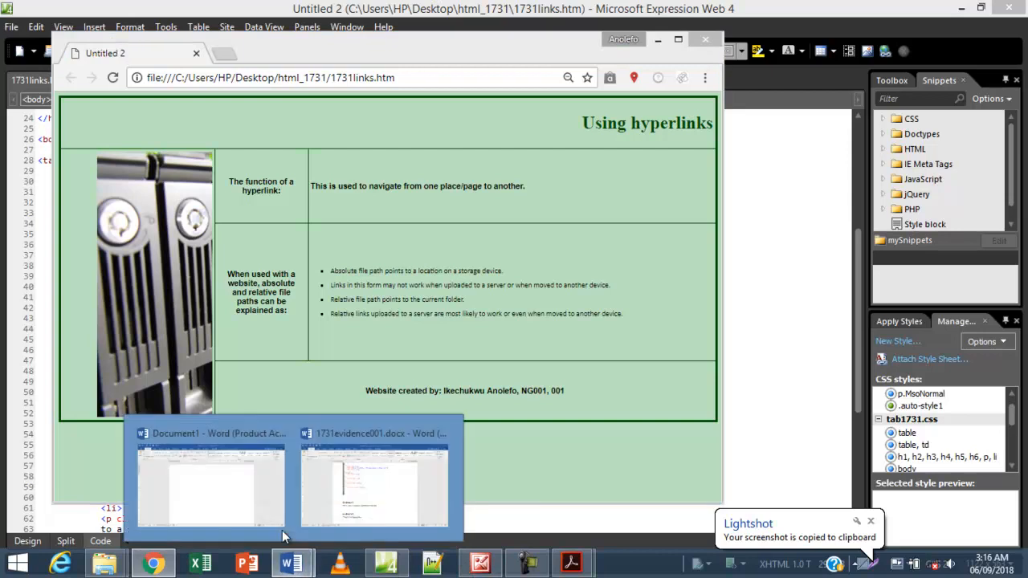
{"action": "left_click", "coordinate": [353, 505]}
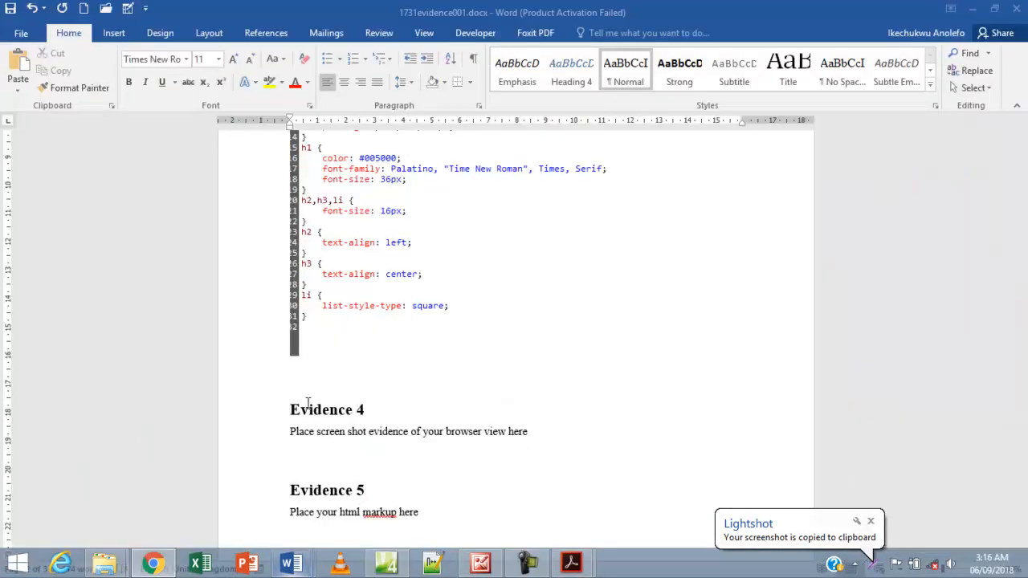
Paste the browser screenshot on a new line under Evidence 4, then return to Expression Web.
{"action": "left_click", "coordinate": [541, 434]}
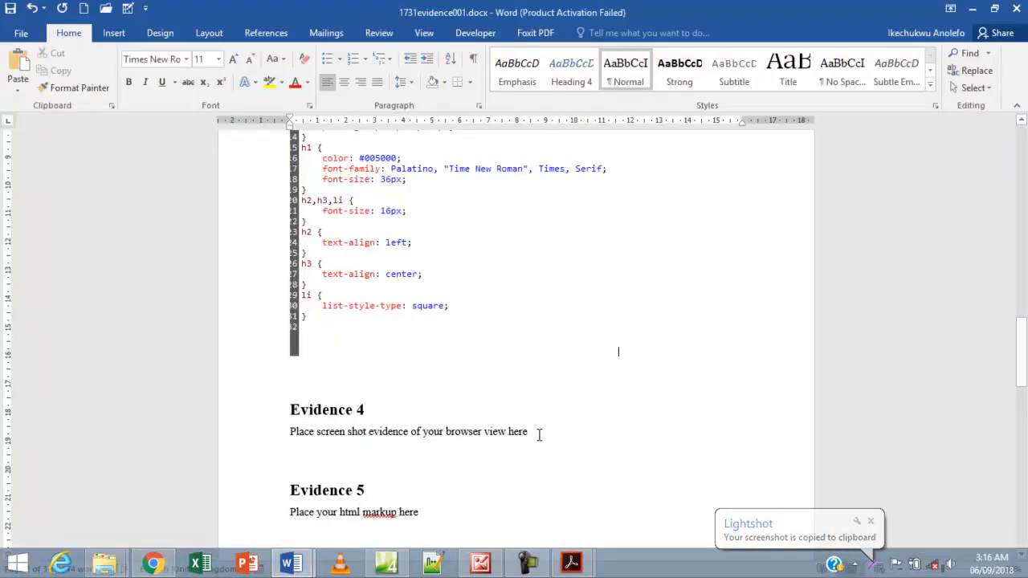
{"action": "key", "text": "Return"}
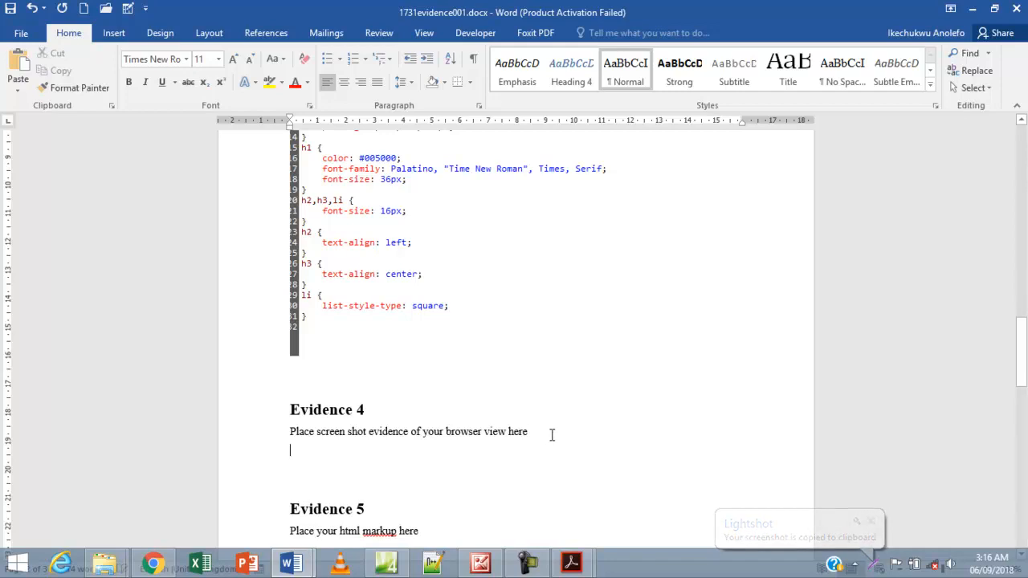
{"action": "key", "text": "ctrl+v"}
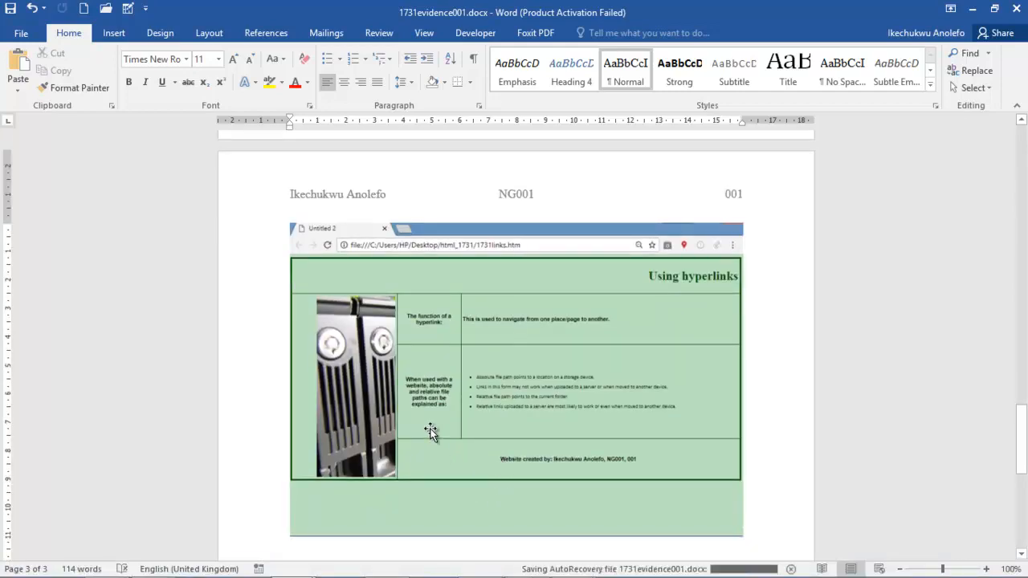
{"action": "scroll", "coordinate": [400, 485], "scroll_direction": "down", "scroll_amount": 1}
{"action": "scroll", "coordinate": [400, 486], "scroll_direction": "down", "scroll_amount": 5}
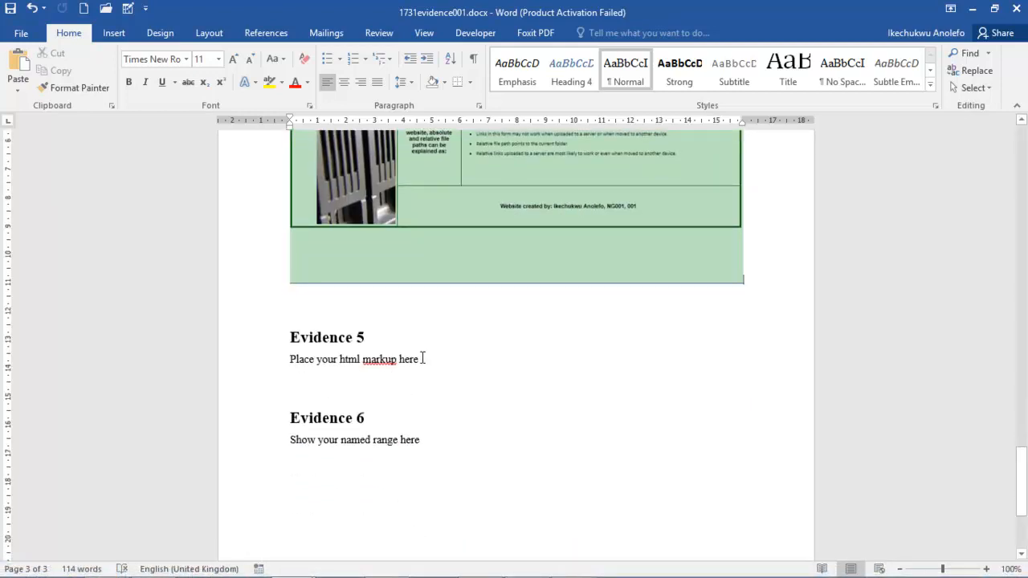
{"action": "mouse_move", "coordinate": [441, 574]}
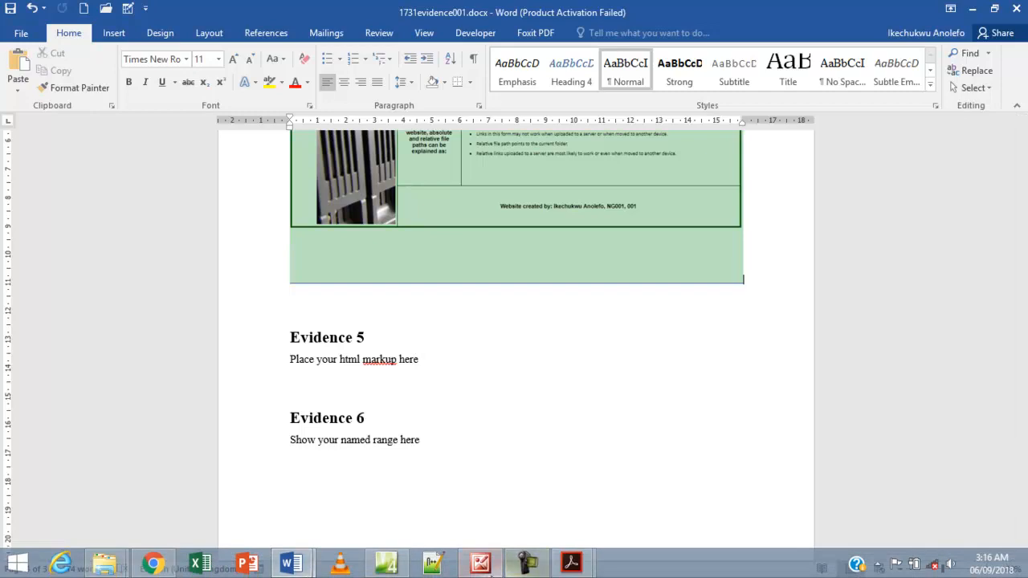
{"action": "left_click", "coordinate": [387, 562]}
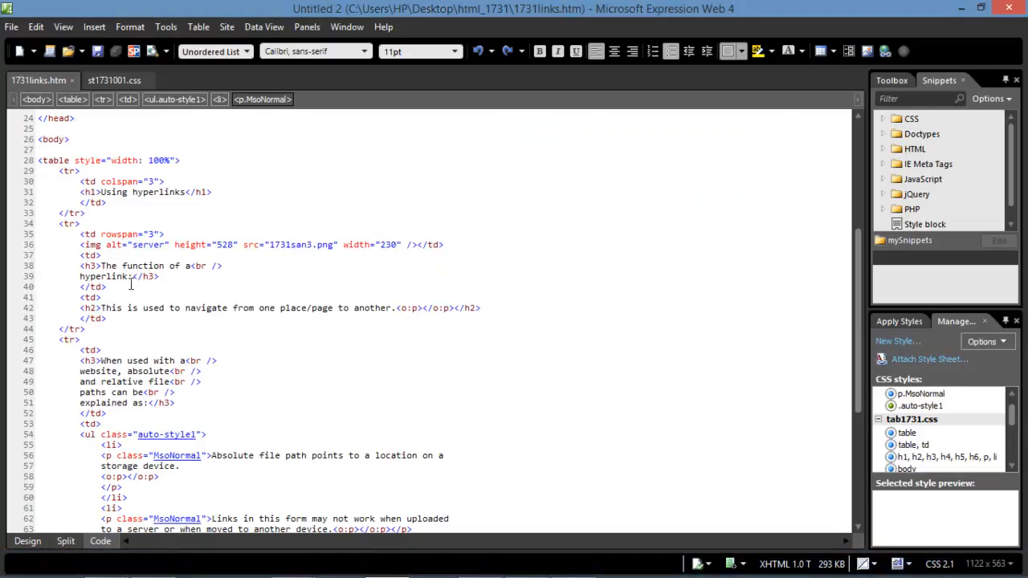
Copy the entire HTML source of 1731links.htm, then bring up the st1731001.css stylesheet.
{"action": "left_click", "coordinate": [26, 542]}
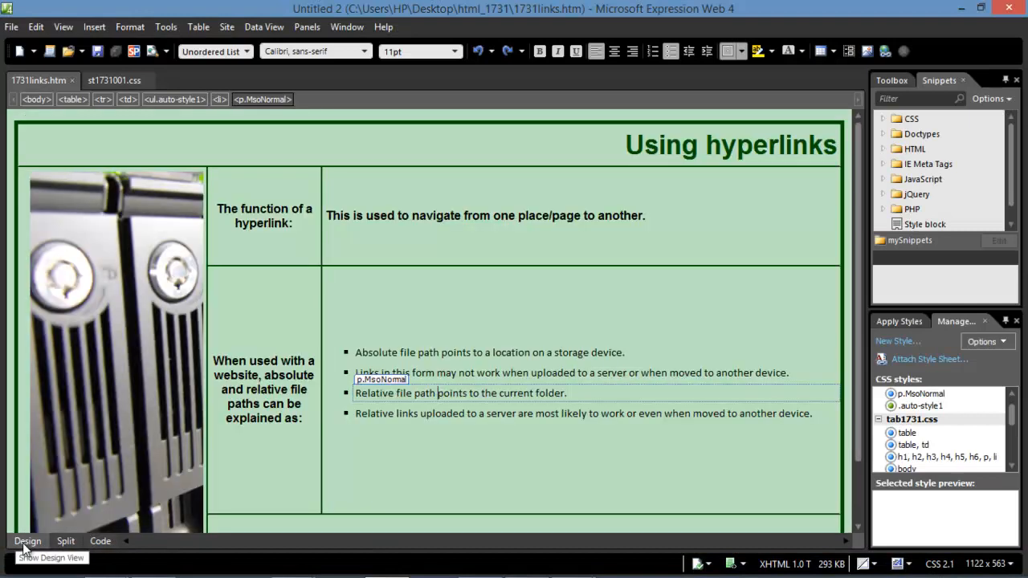
{"action": "left_click", "coordinate": [98, 542]}
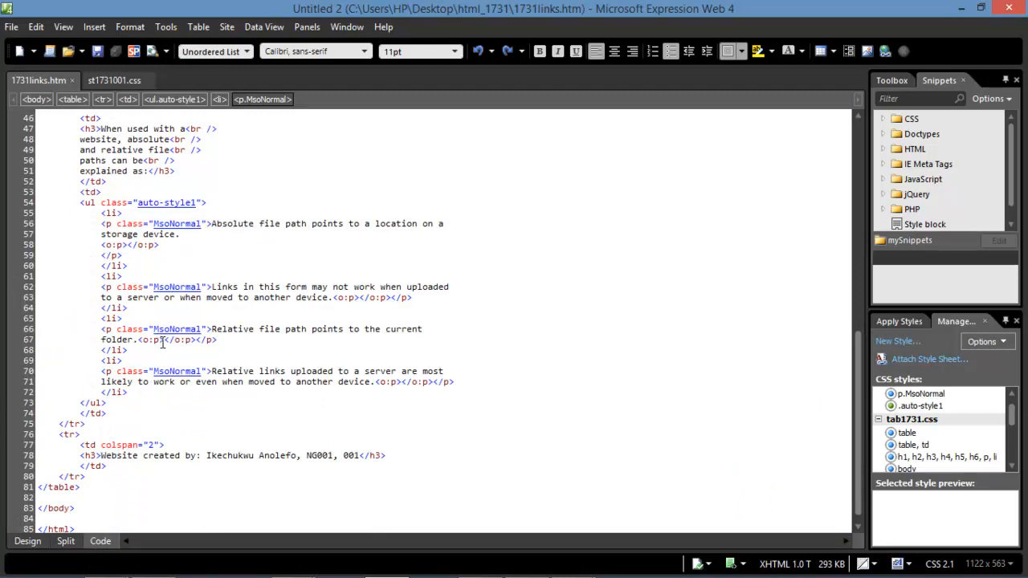
{"action": "key", "text": "ctrl+a"}
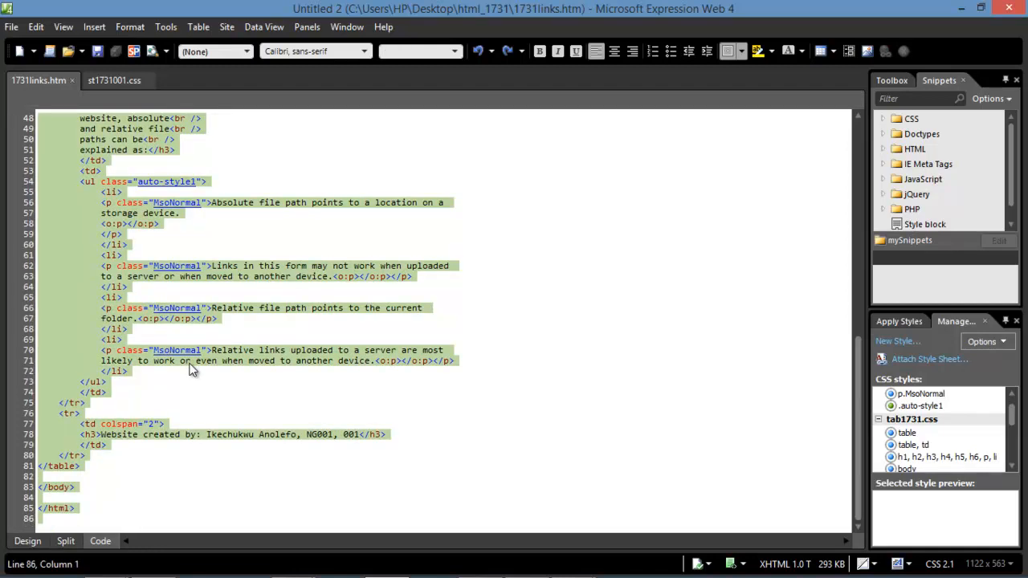
{"action": "left_click", "coordinate": [127, 81]}
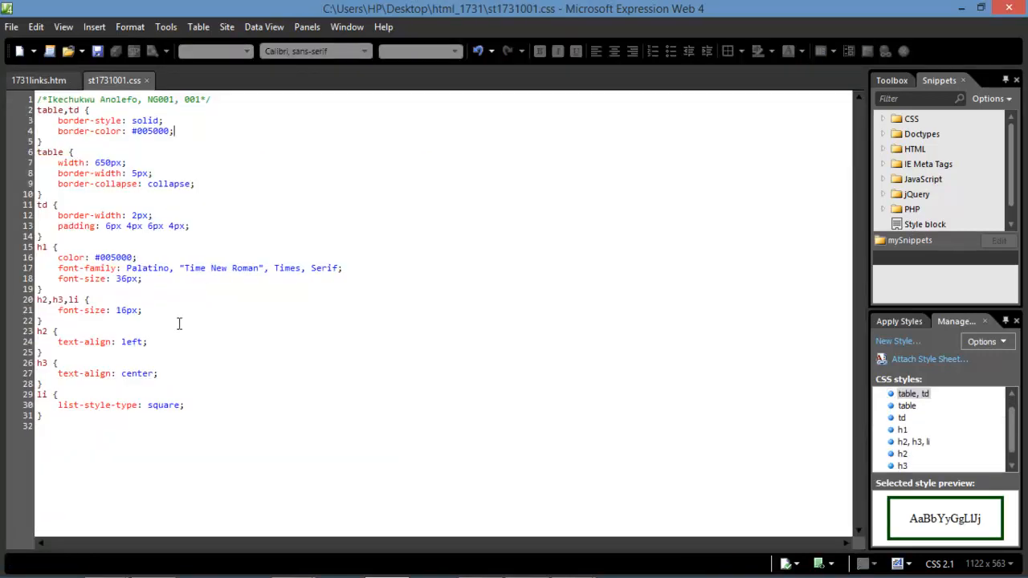
{"action": "mouse_move", "coordinate": [438, 576]}
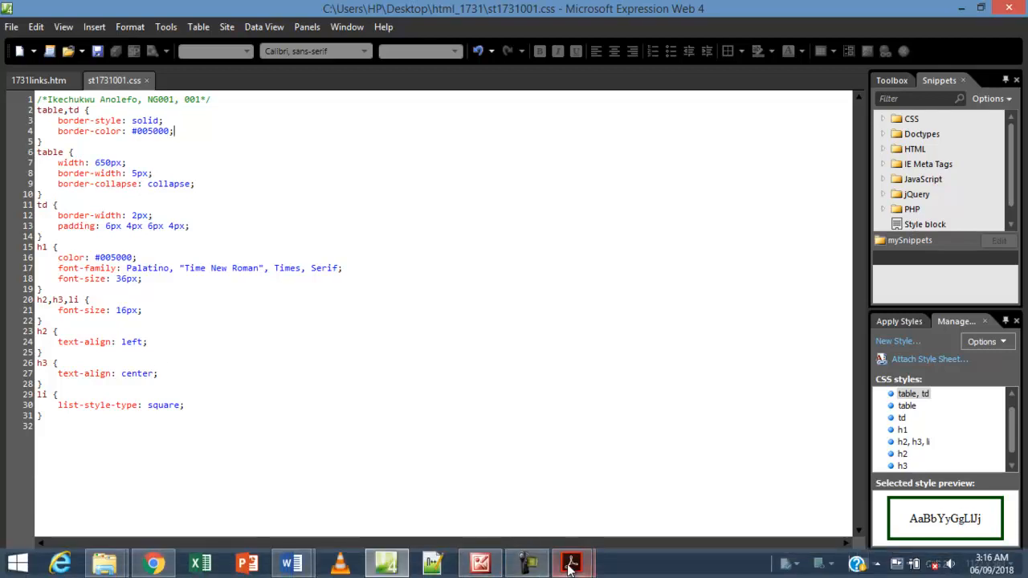
Paste the 1731links.htm HTML on a new line under Evidence 5 in 1731evidence001.docx.
{"action": "mouse_move", "coordinate": [294, 564]}
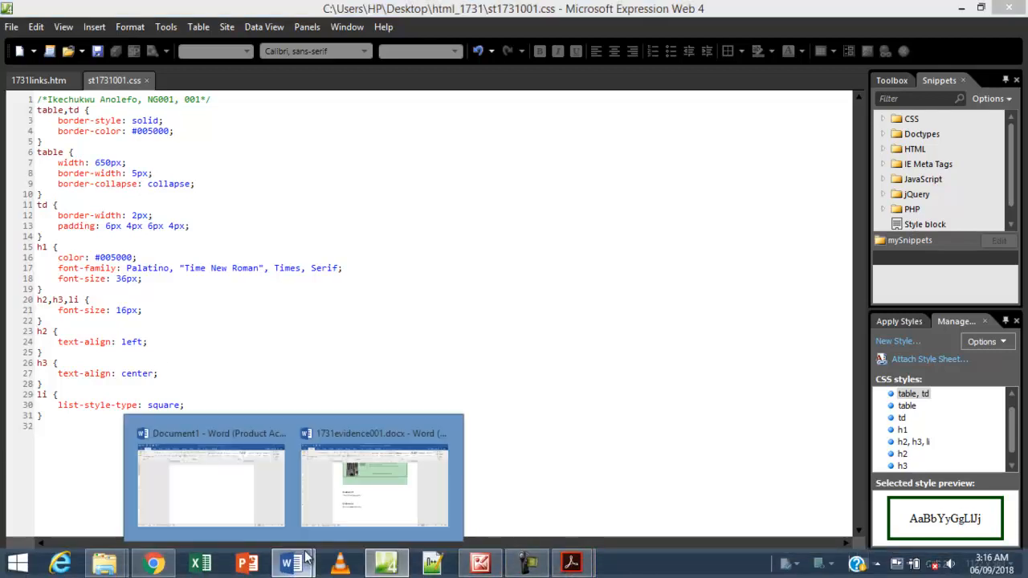
{"action": "left_click", "coordinate": [340, 497]}
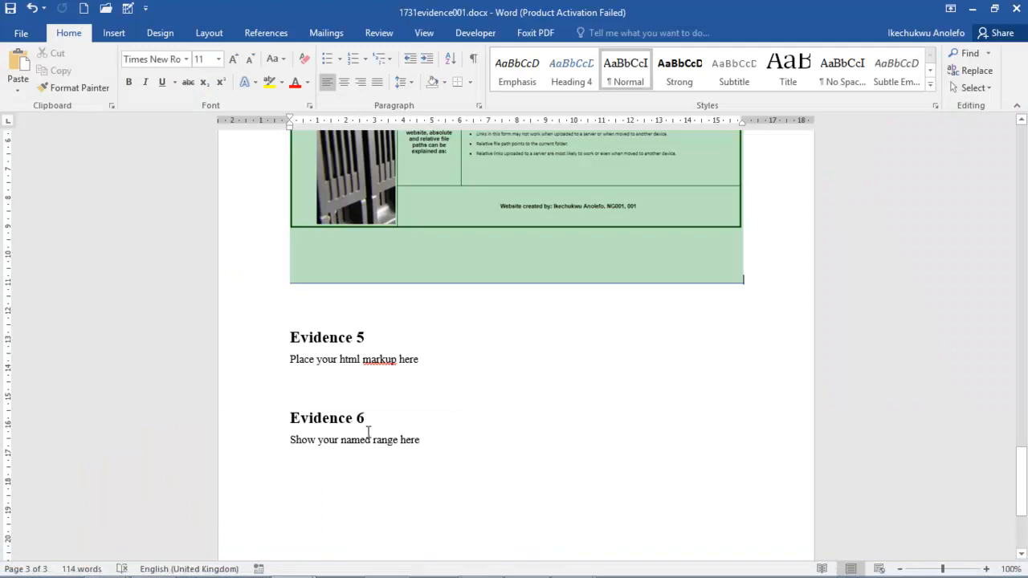
{"action": "left_click", "coordinate": [429, 361]}
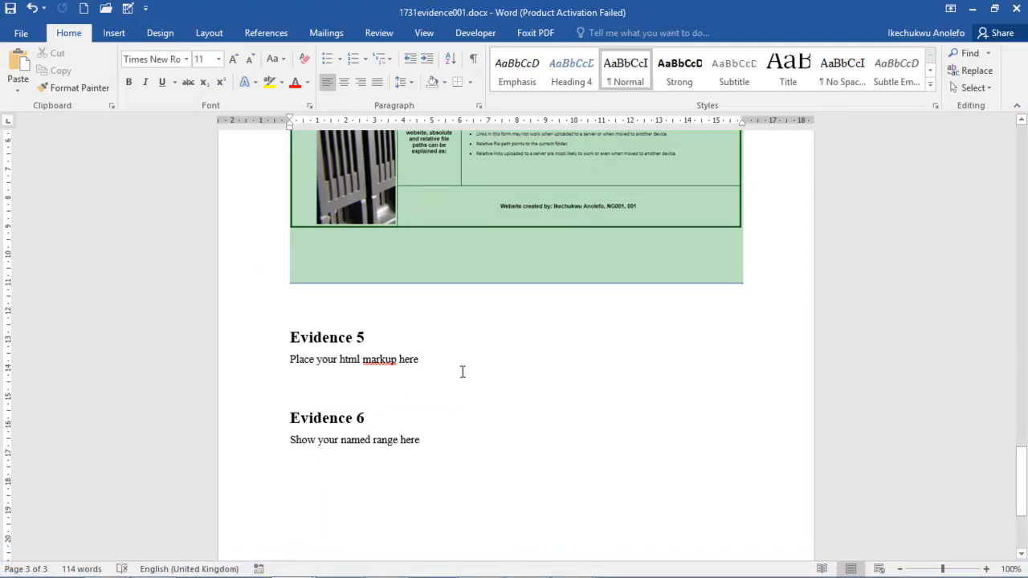
{"action": "key", "text": "Return"}
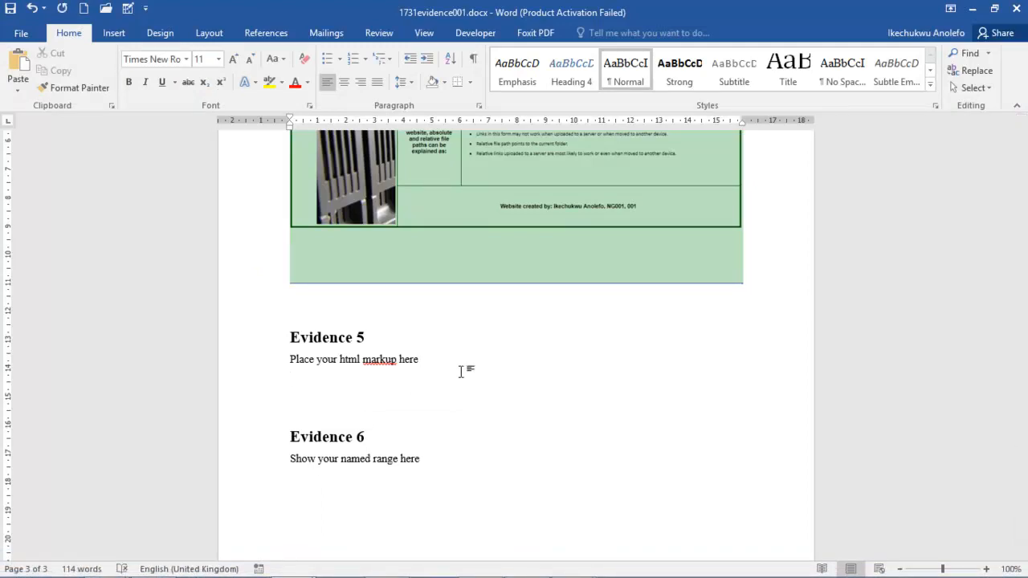
{"action": "key", "text": "ctrl+v"}
{"action": "scroll", "coordinate": [450, 417], "scroll_direction": "up", "scroll_amount": 2}
{"action": "scroll", "coordinate": [451, 417], "scroll_direction": "down", "scroll_amount": 10}
{"action": "scroll", "coordinate": [450, 417], "scroll_direction": "up", "scroll_amount": 4}
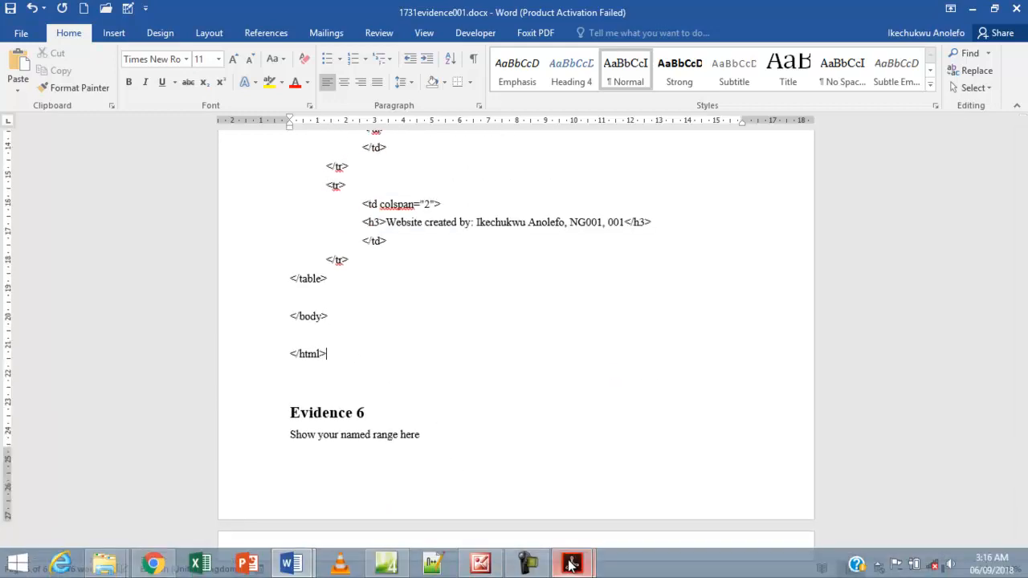
{"action": "left_click", "coordinate": [571, 565]}
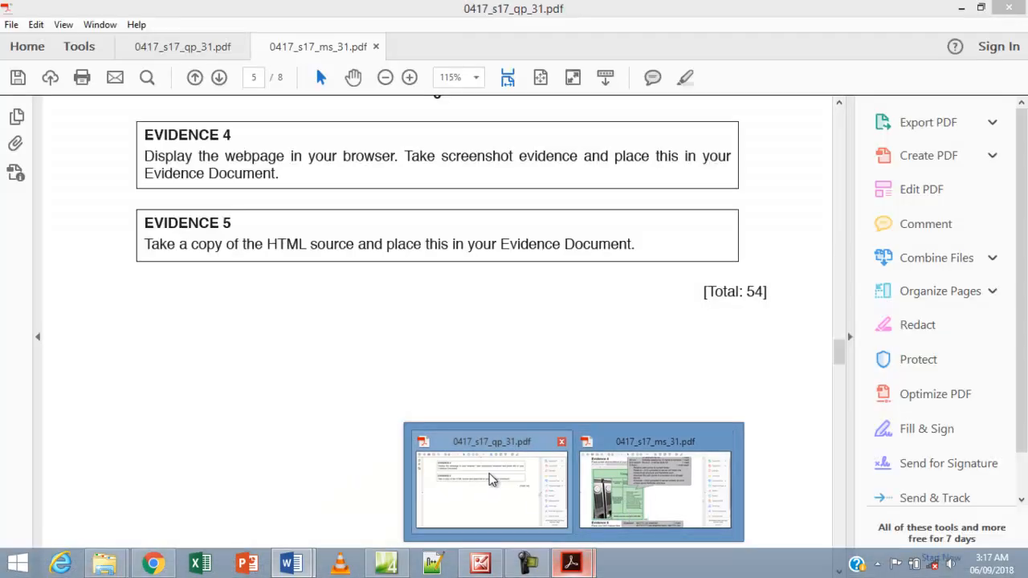
In 0417_s17_qp_31.pdf, highlight the page 5 EVIDENCE 4 and EVIDENCE 5 instruction text yellow.
{"action": "left_click", "coordinate": [487, 478]}
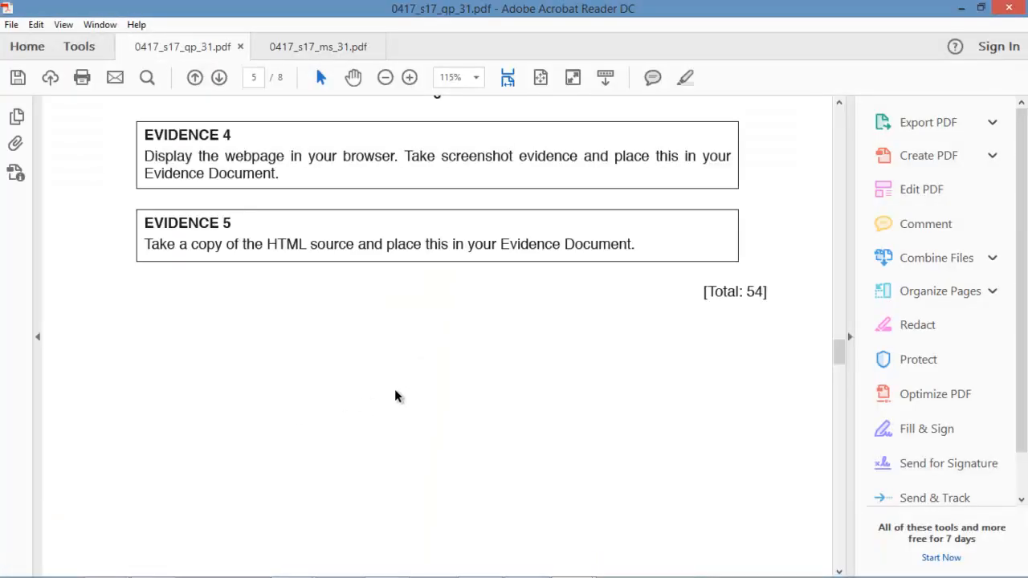
{"action": "scroll", "coordinate": [395, 389], "scroll_direction": "up", "scroll_amount": 3}
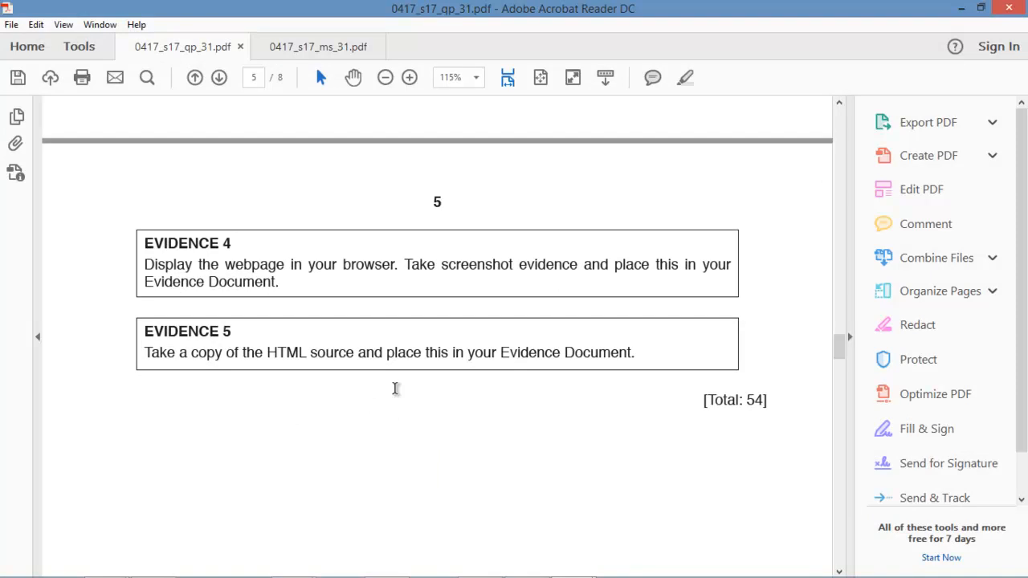
{"action": "scroll", "coordinate": [395, 389], "scroll_direction": "up", "scroll_amount": 1}
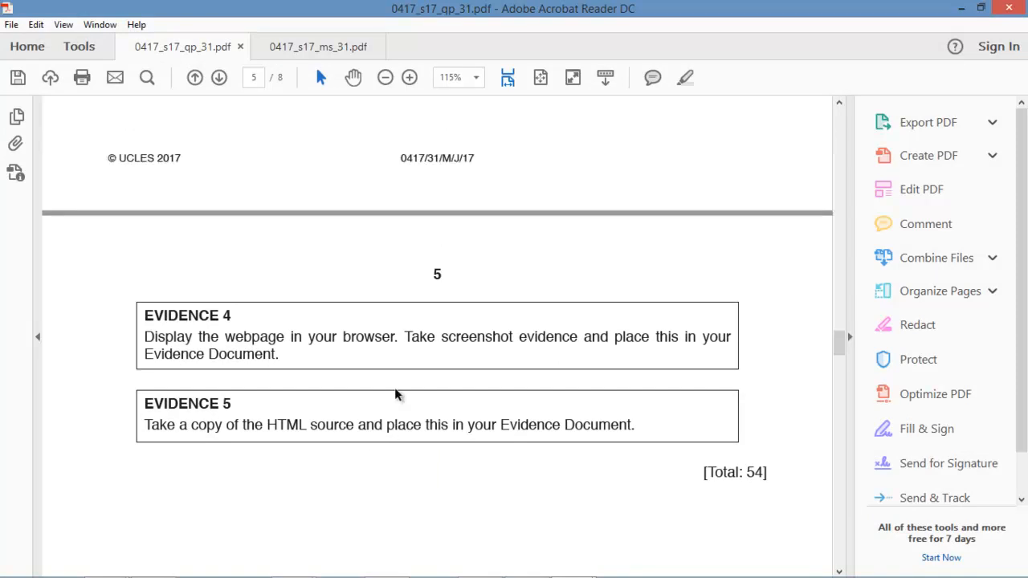
{"action": "left_click_drag", "start_coordinate": [645, 423], "coordinate": [176, 318]}
{"action": "right_click", "coordinate": [177, 320]}
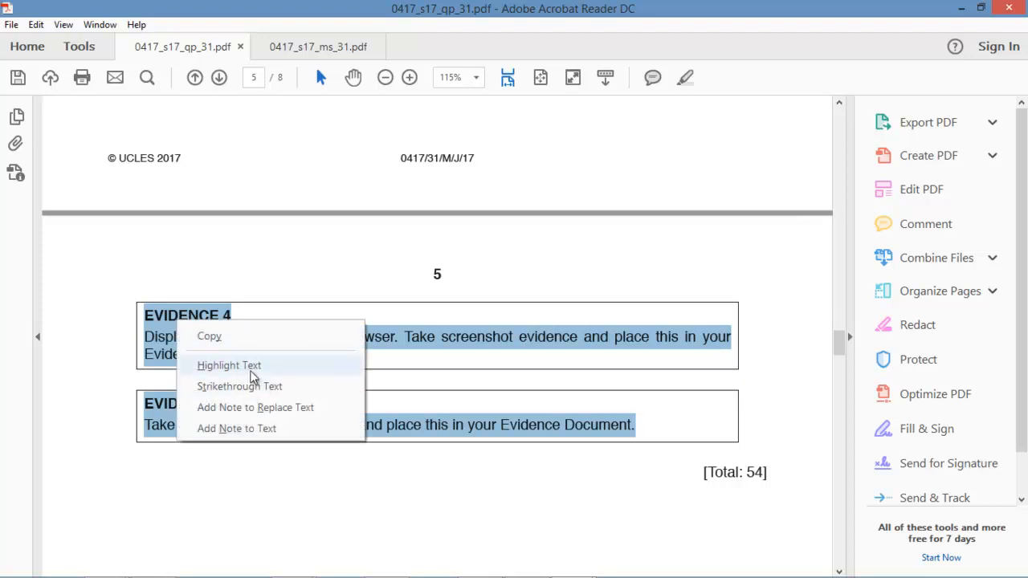
{"action": "left_click", "coordinate": [254, 371]}
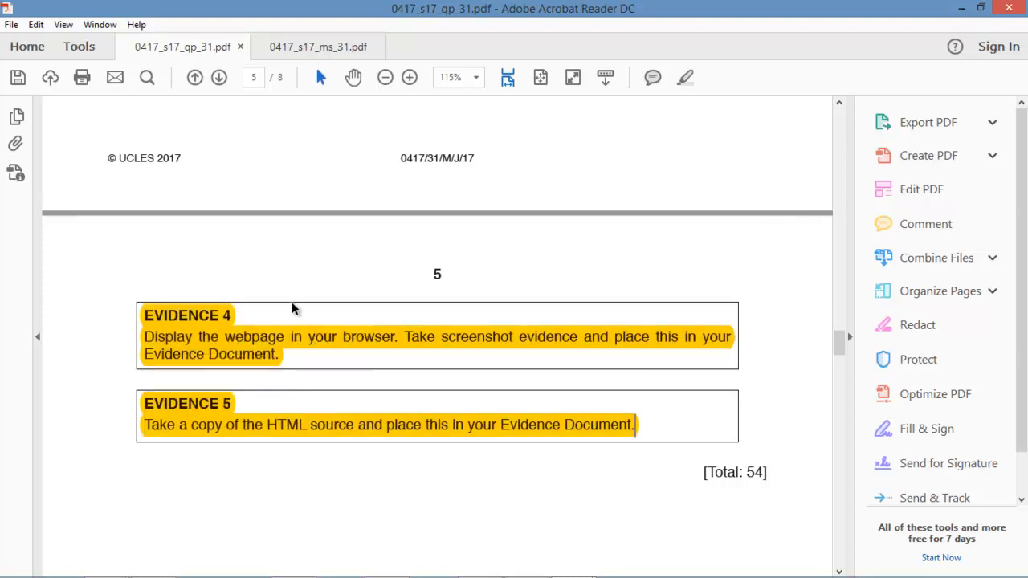